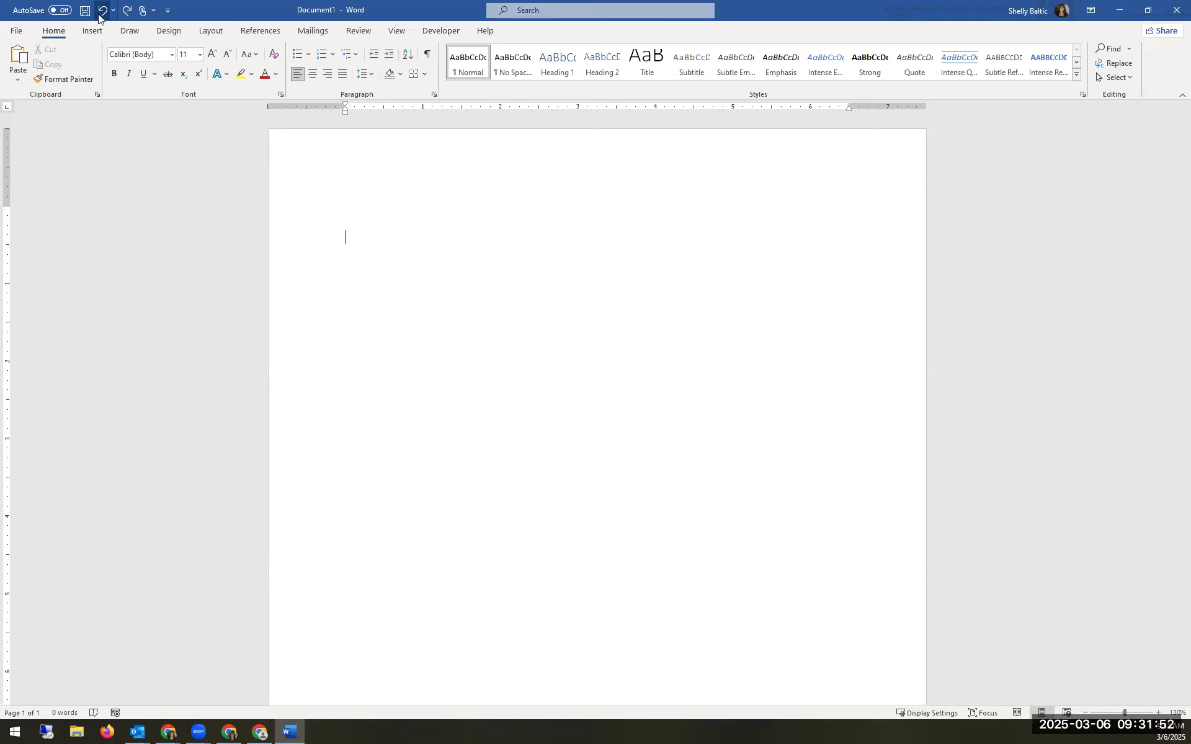
Step: Paste the prepared letter inviting parents to Thursday, March 6 at 6:00, signed by the Dean of Students
text(To the Parents/Guardians of  We would like to extend our congratulations for        and their academic excellence for the first semester. Please join us on Thursday, March 6 at 6:00 to honor your student’s success.  Thank you, Dean of Students)
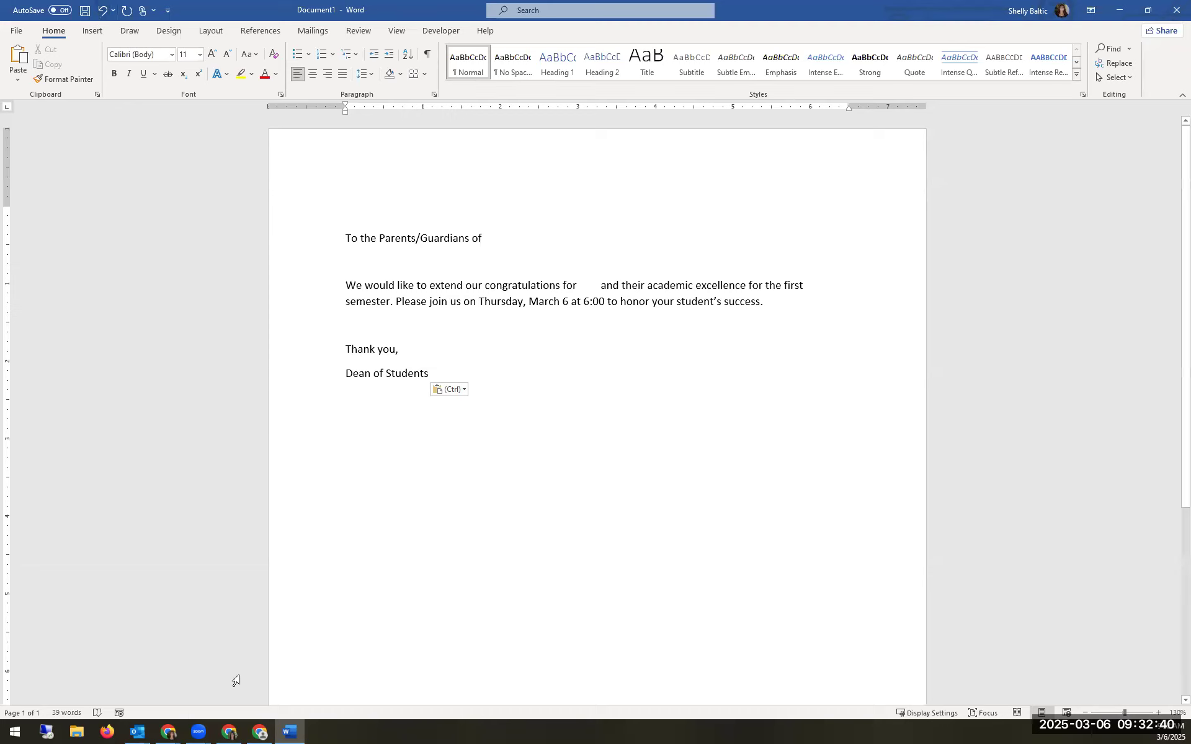
mouse_move(176, 729)
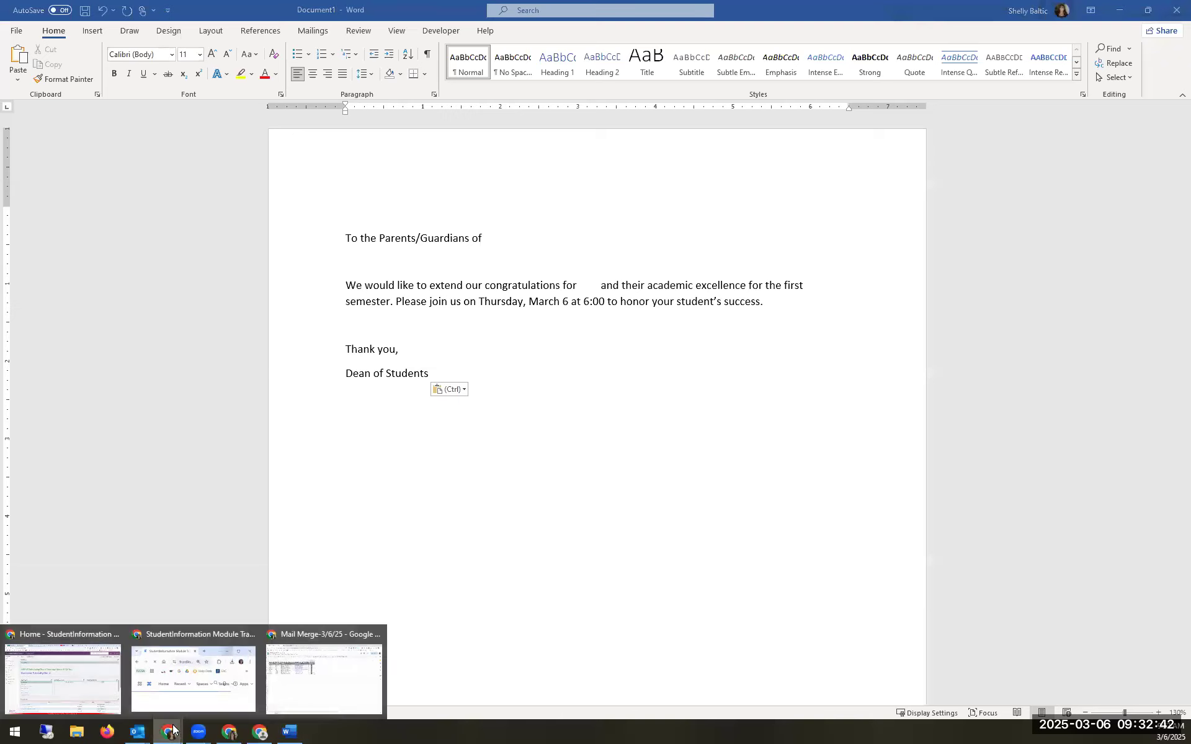
Step: In the StudentInformation browser window, go to EZ Query > Reports > SIS Student Search
click(48, 634)
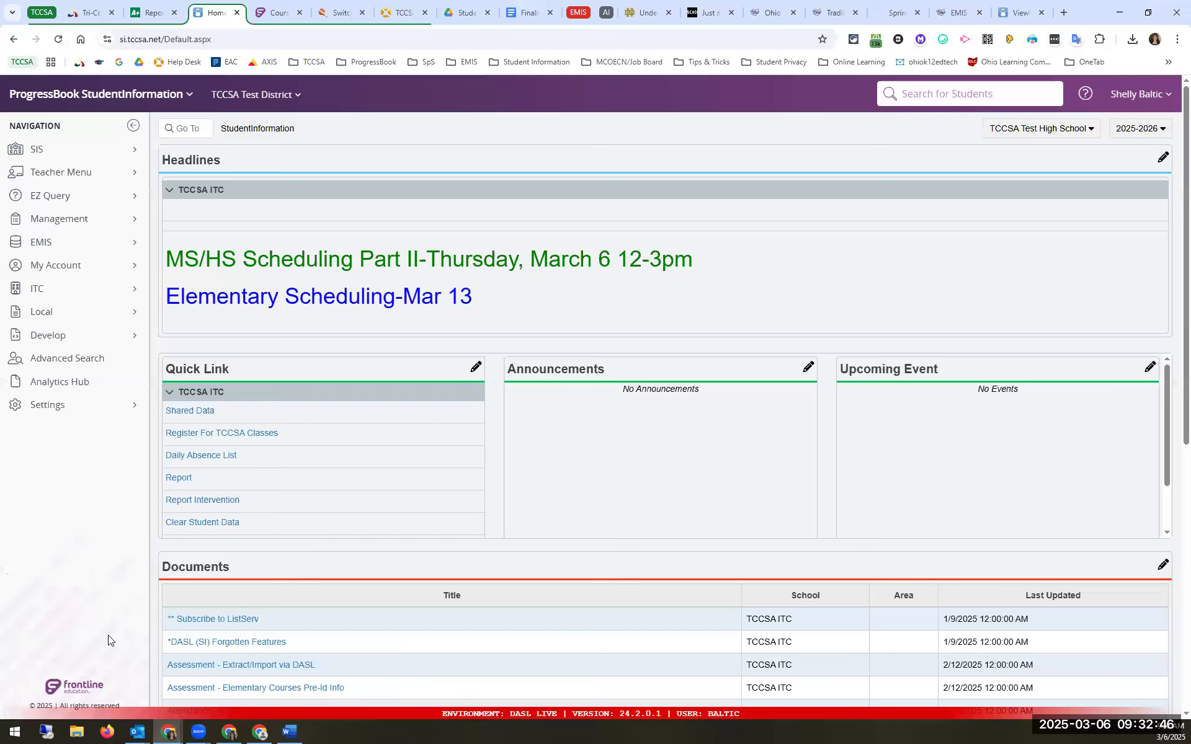
click(115, 196)
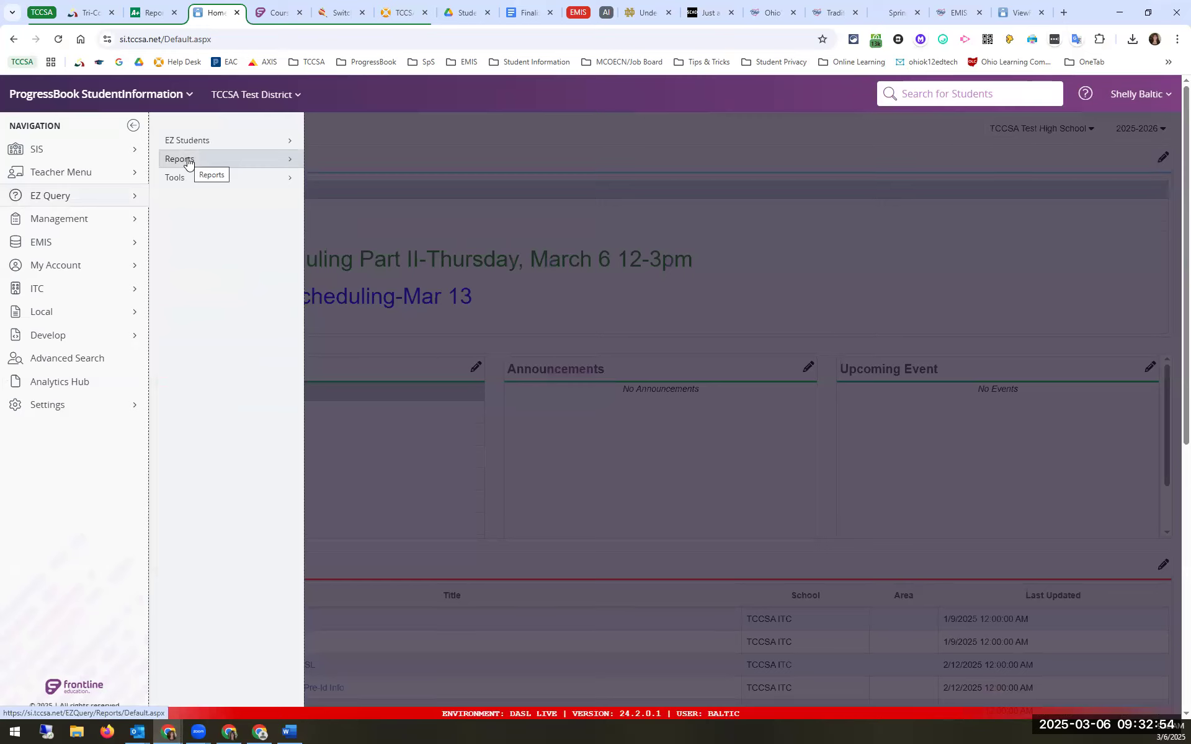
click(188, 161)
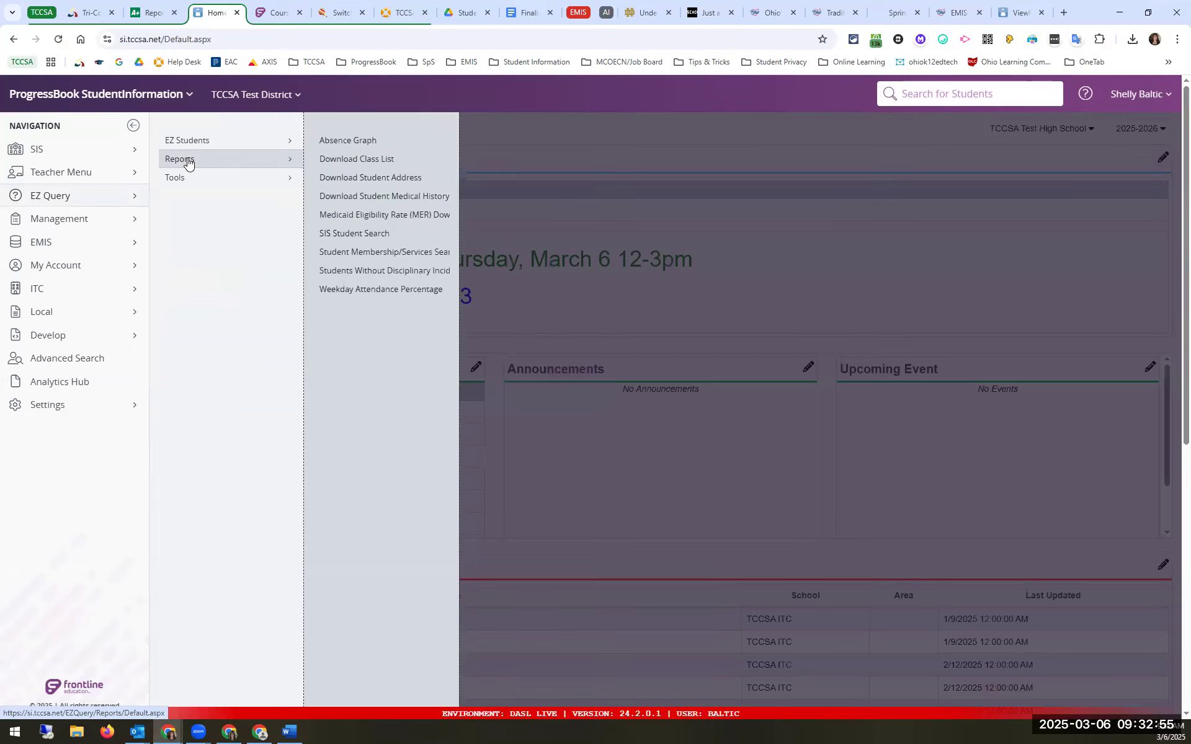
click(370, 234)
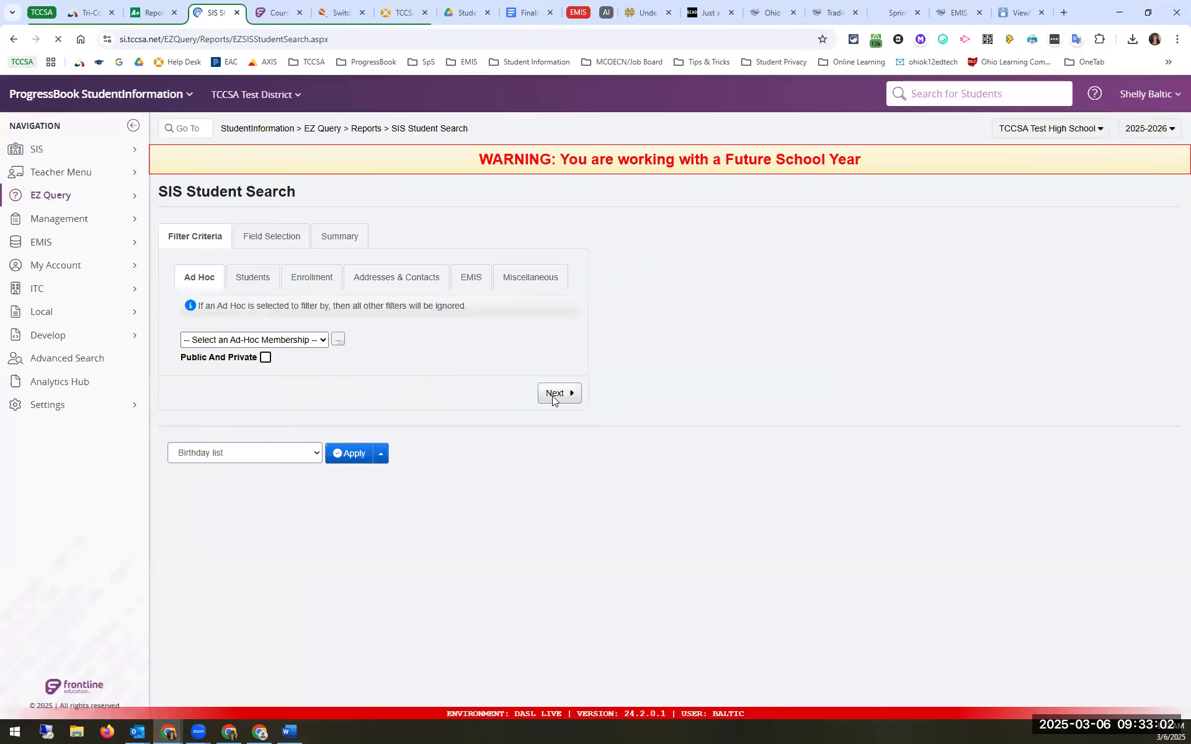
Step: Choose First Name, Last Name and Building Grade as report fields
click(554, 395)
click(219, 357)
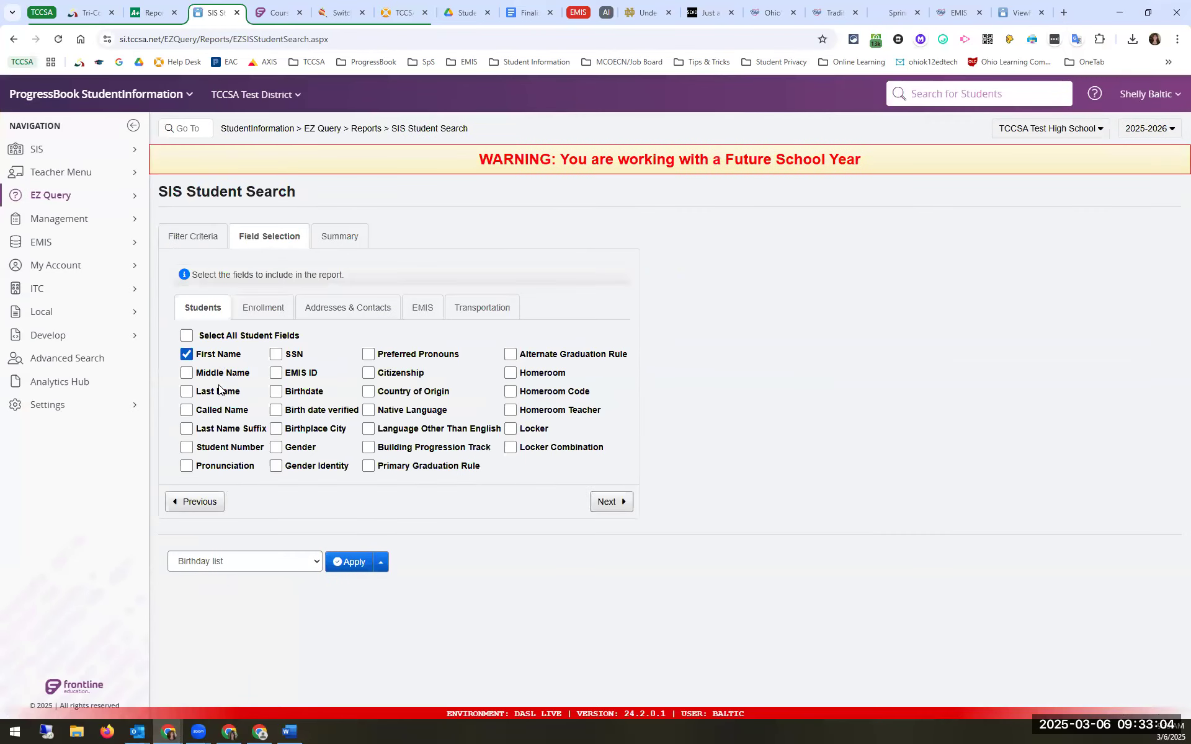
click(220, 391)
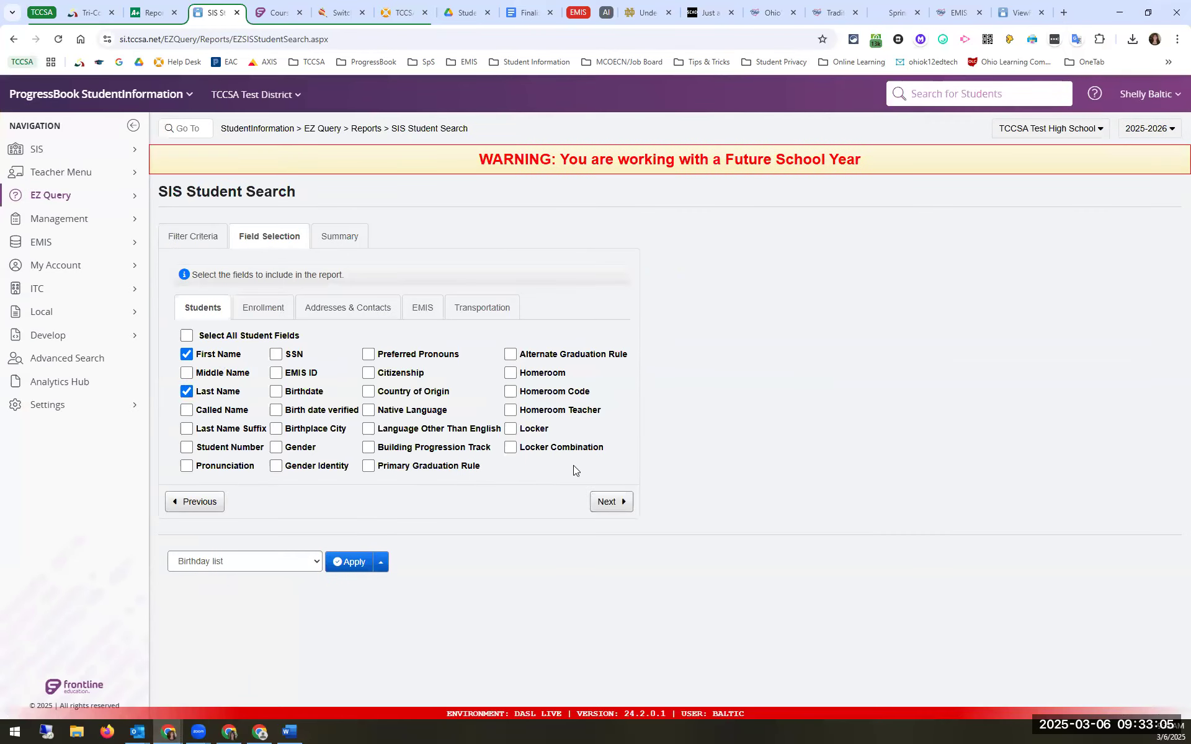
click(256, 309)
click(401, 376)
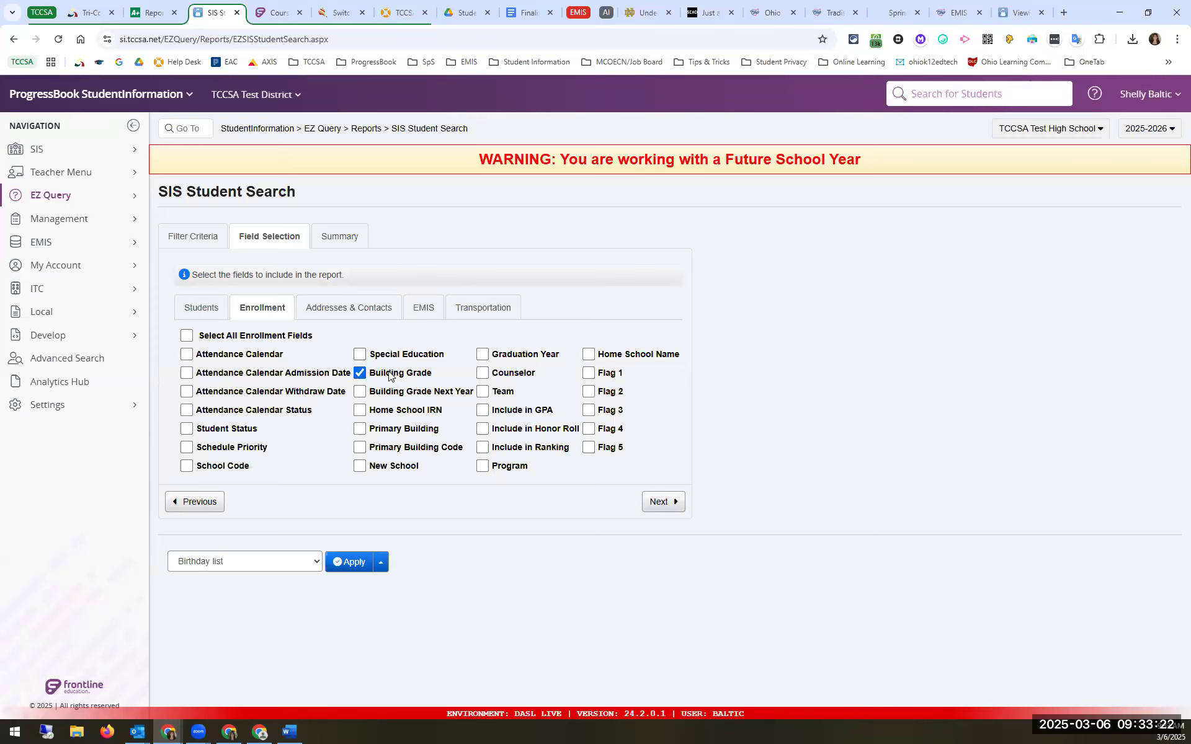
Step: Add Mailing Address Street, Street2, City, State and Zip, then continue to the summary
click(351, 308)
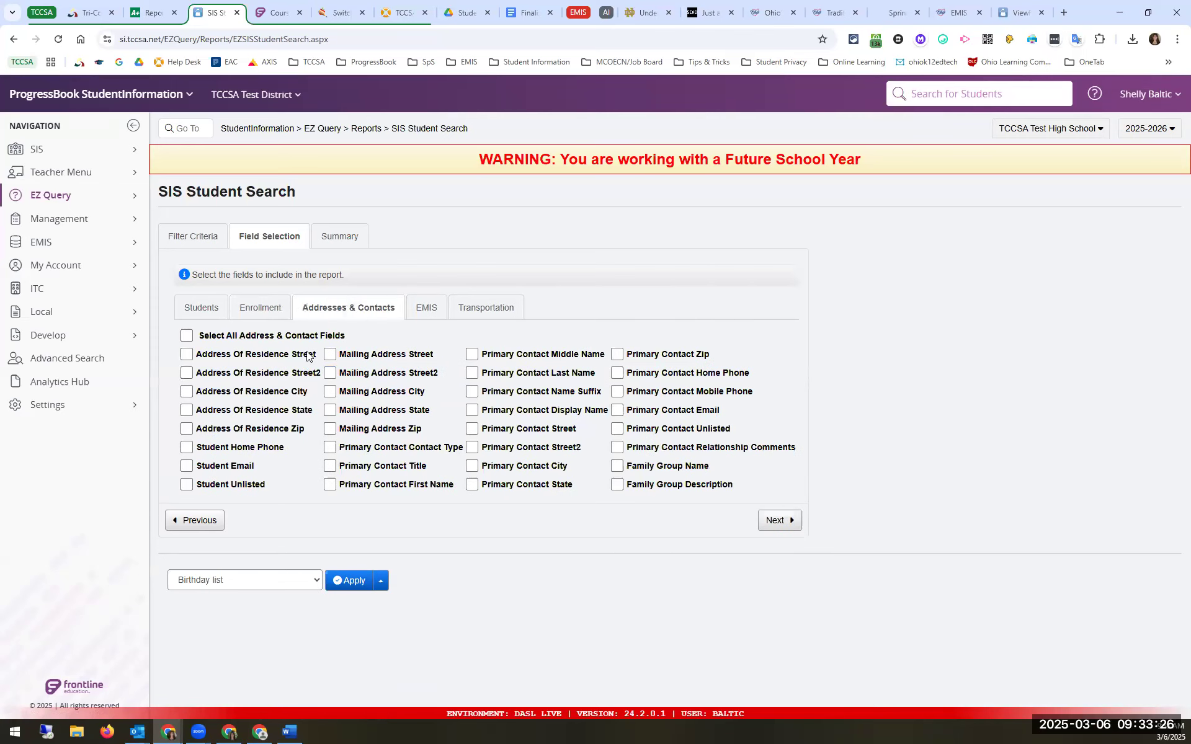
click(329, 355)
click(330, 391)
click(330, 410)
click(330, 429)
click(402, 376)
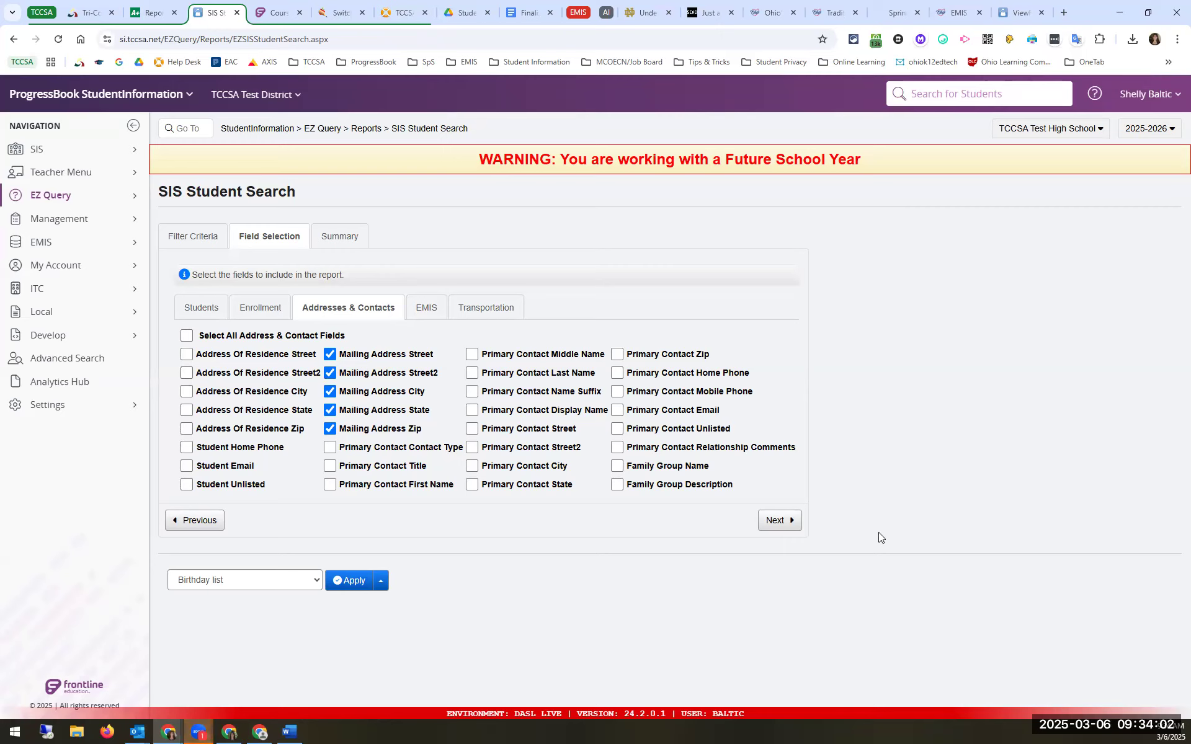
click(779, 520)
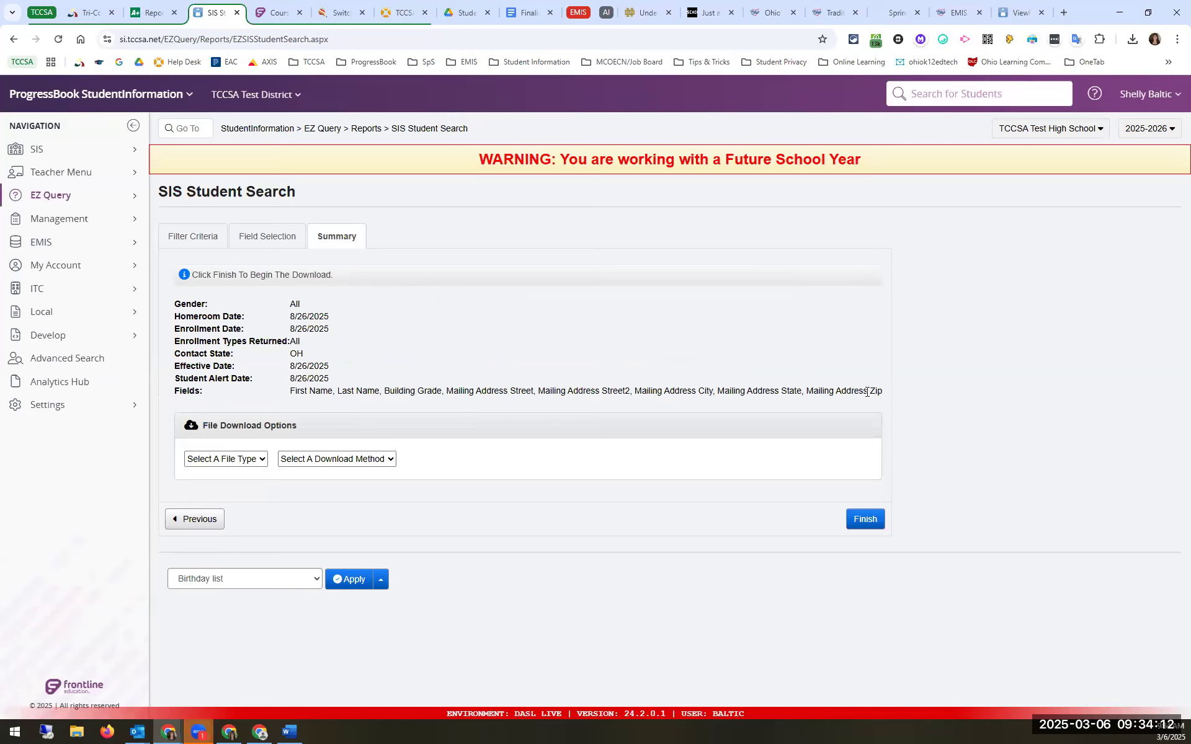
Step: Set the export File Type to CSV and the Download Method to Download
click(242, 460)
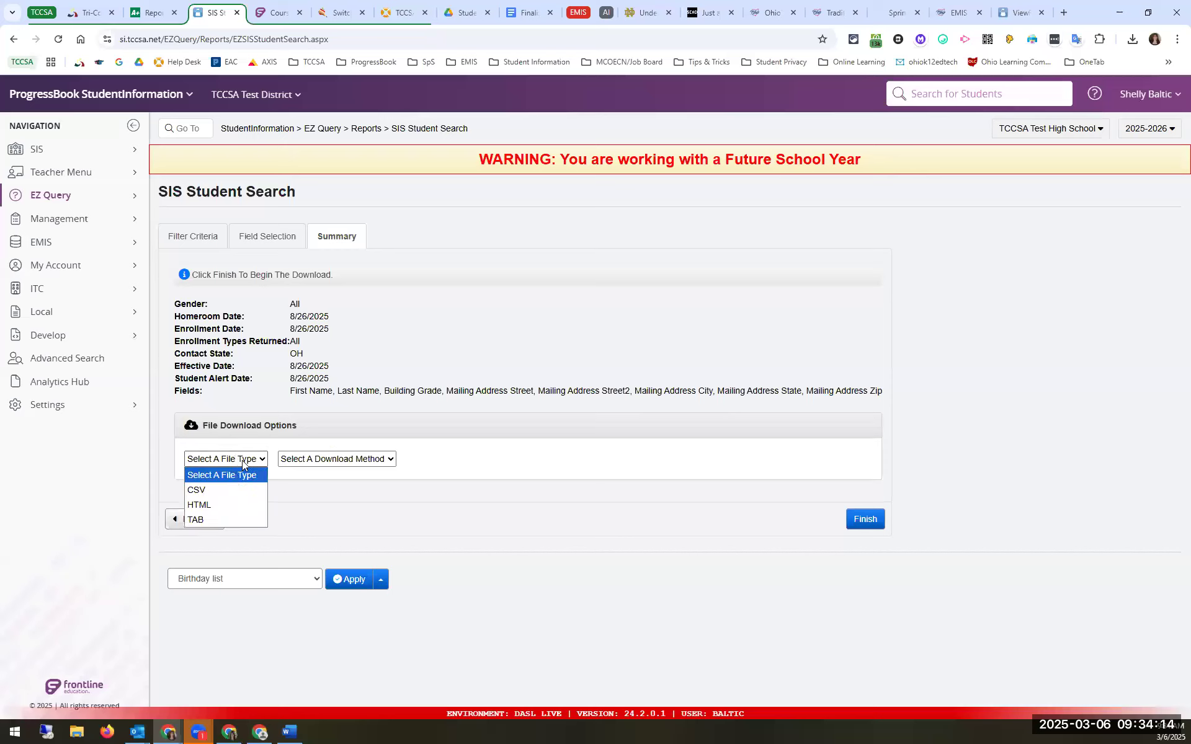
click(223, 490)
click(339, 460)
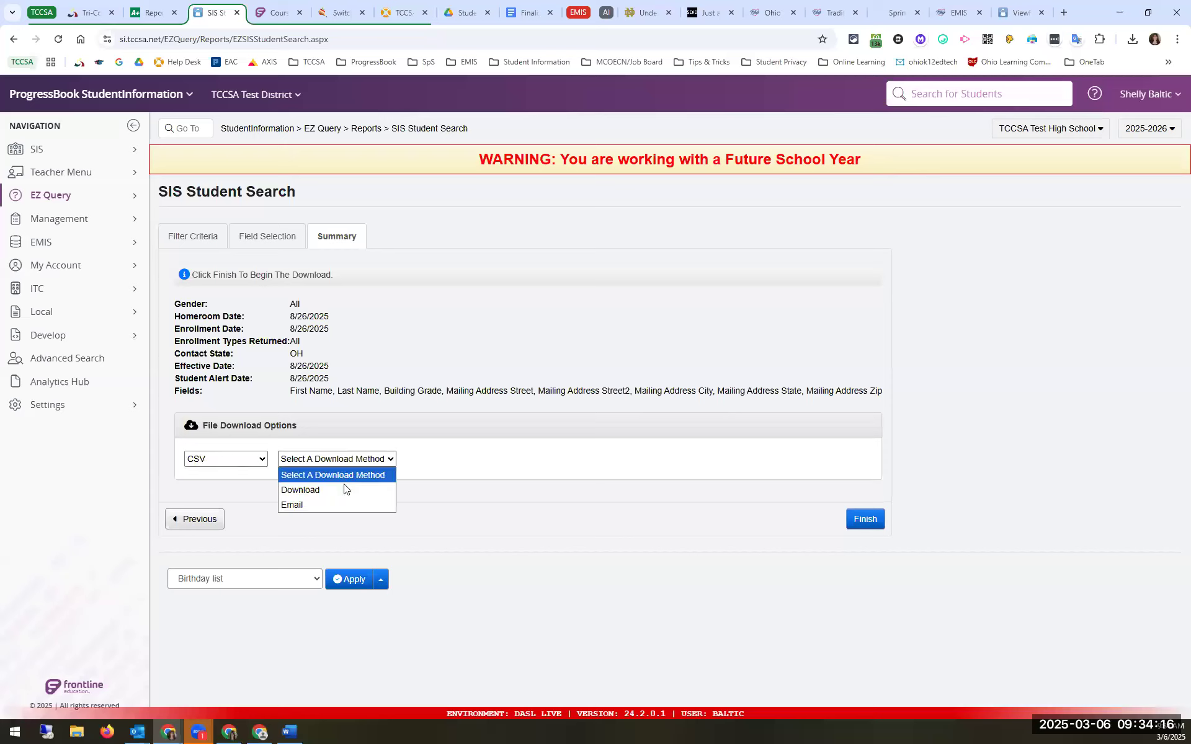
click(344, 489)
click(239, 462)
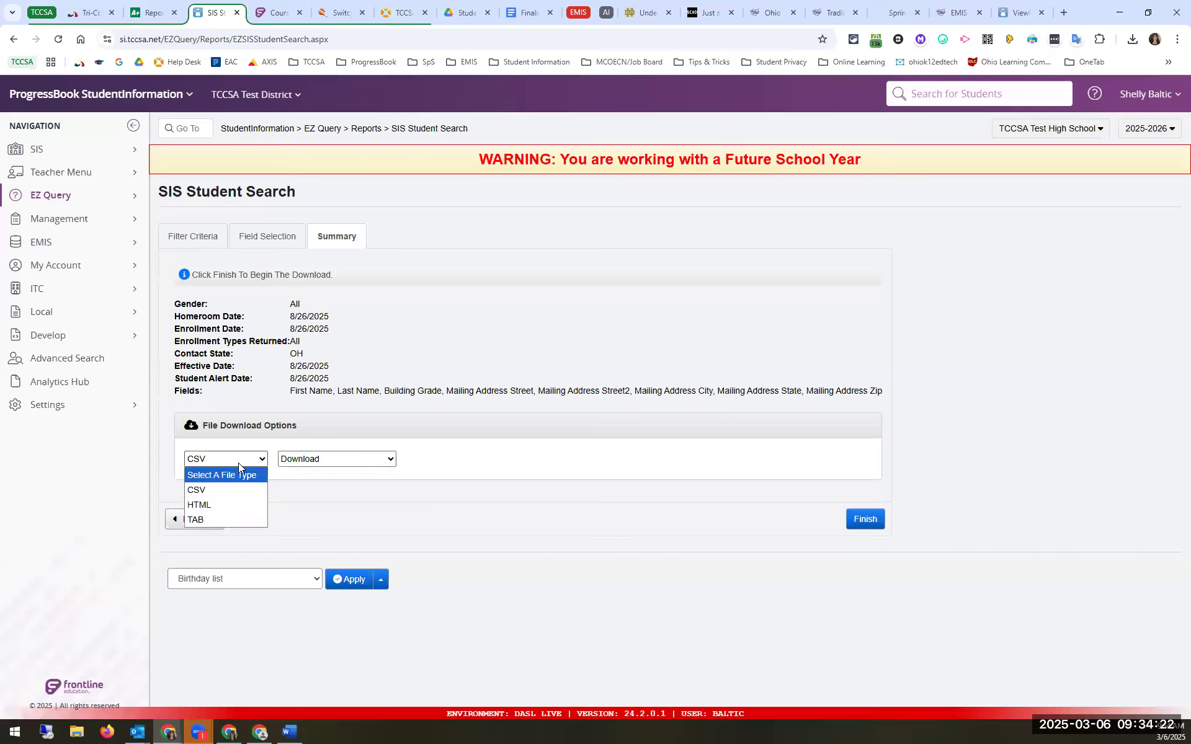
click(571, 470)
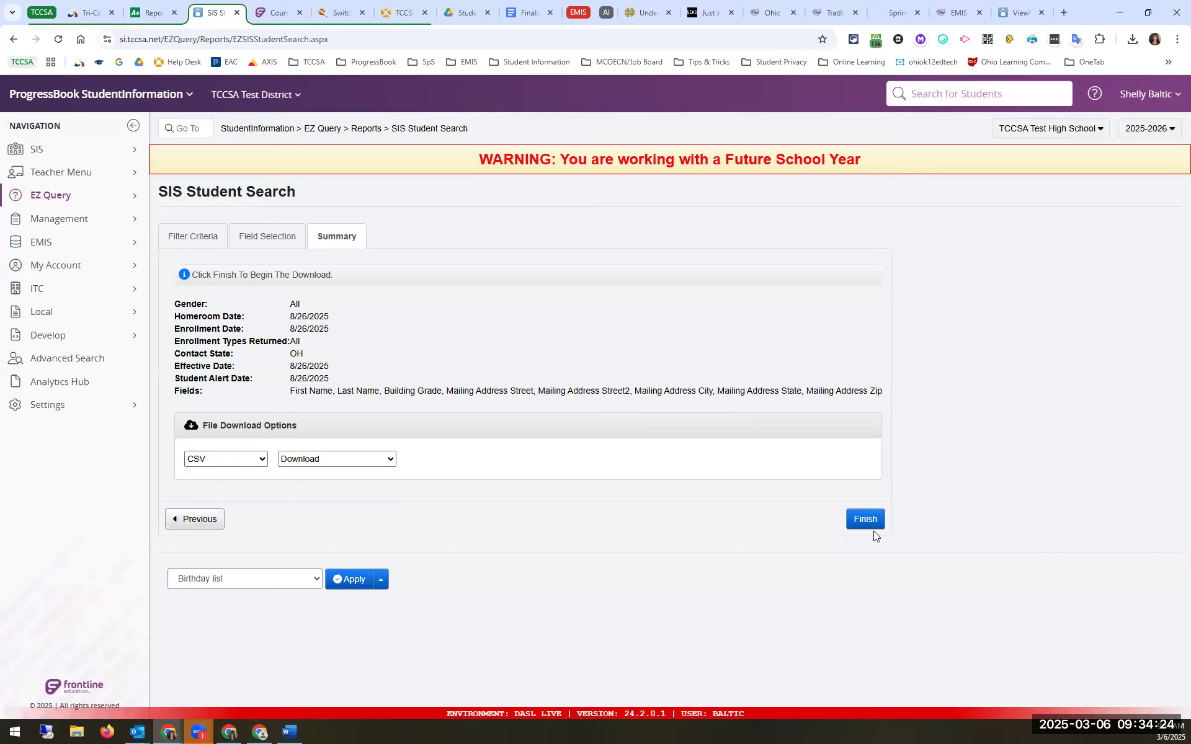
Step: Generate the report, then download and open the student CSV file
click(869, 522)
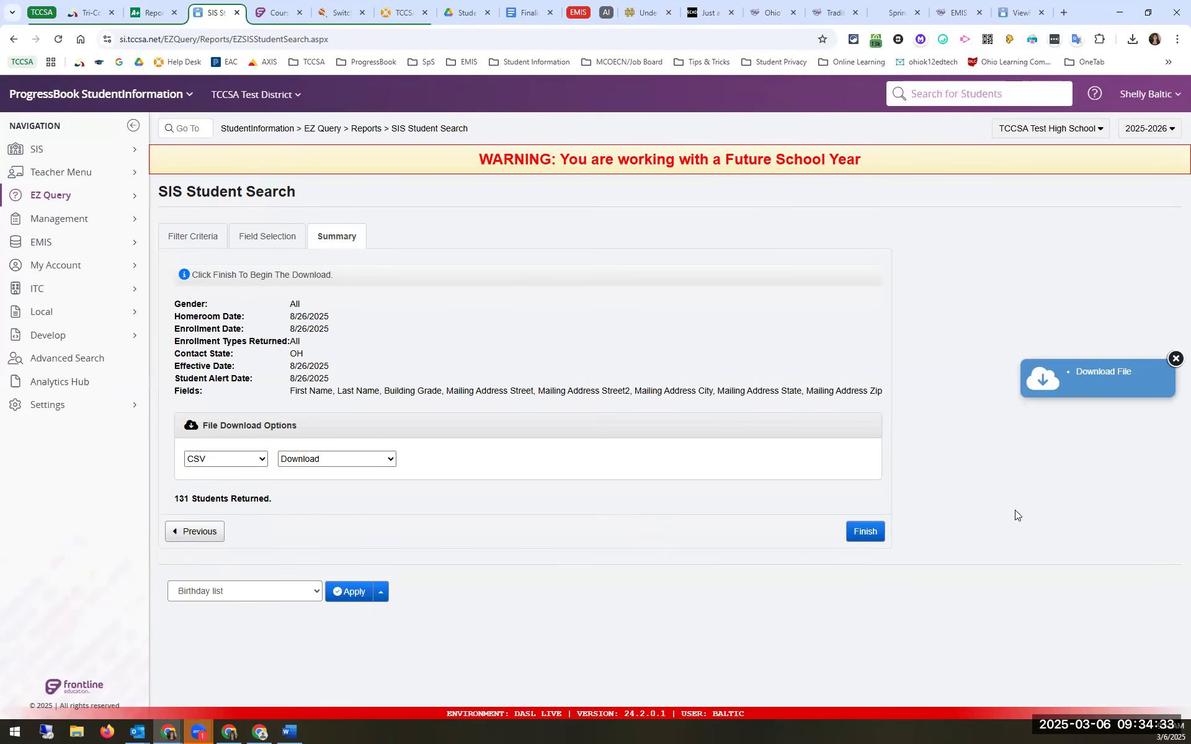
click(1098, 374)
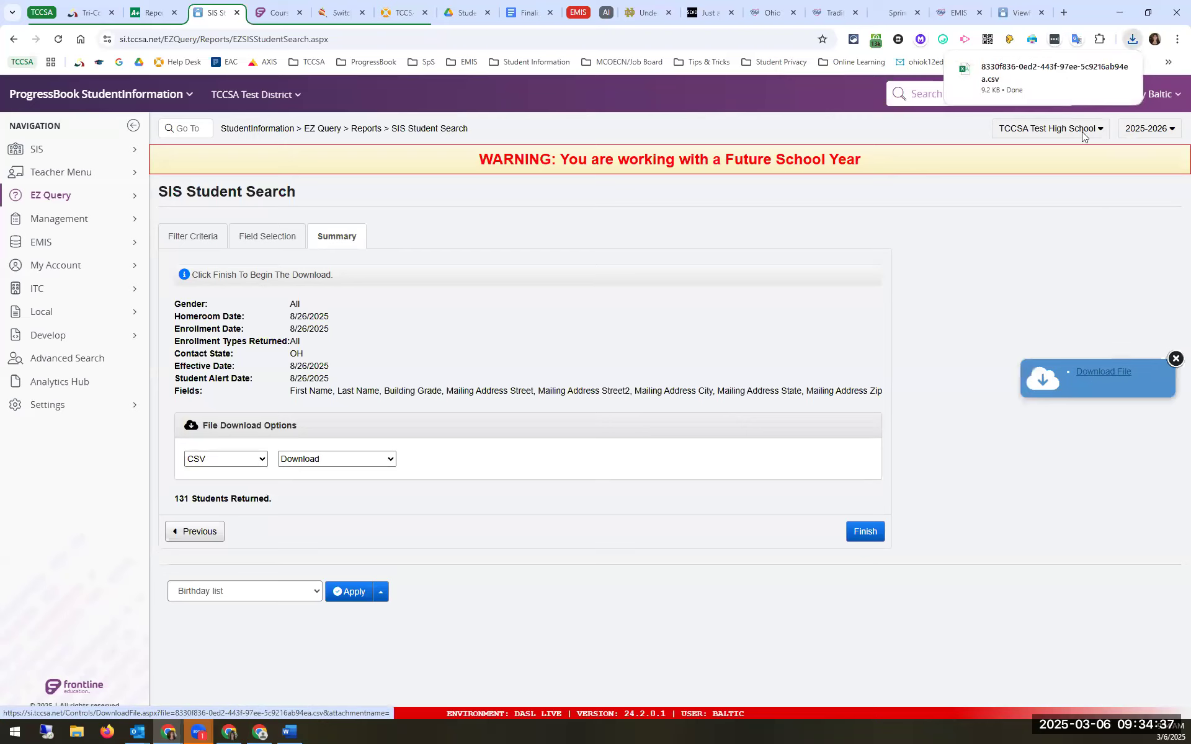
click(1024, 88)
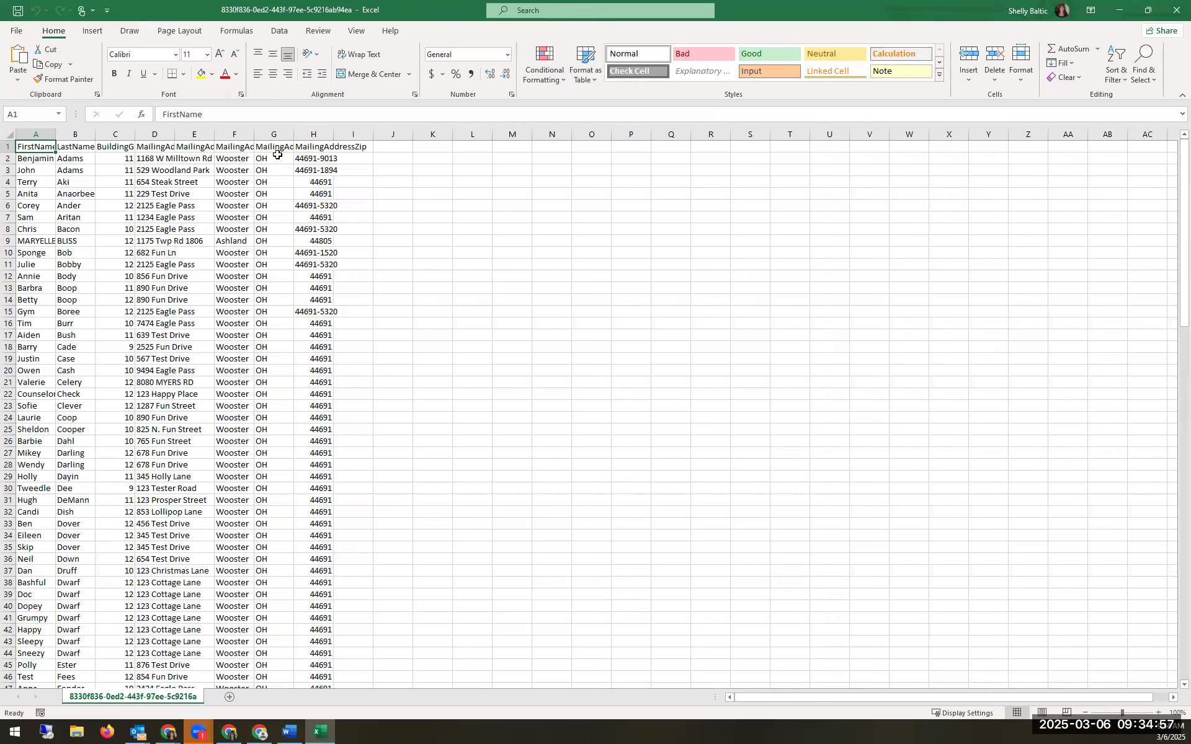
Step: Minimize the Excel student list and bring the Word letter back up
click(1118, 14)
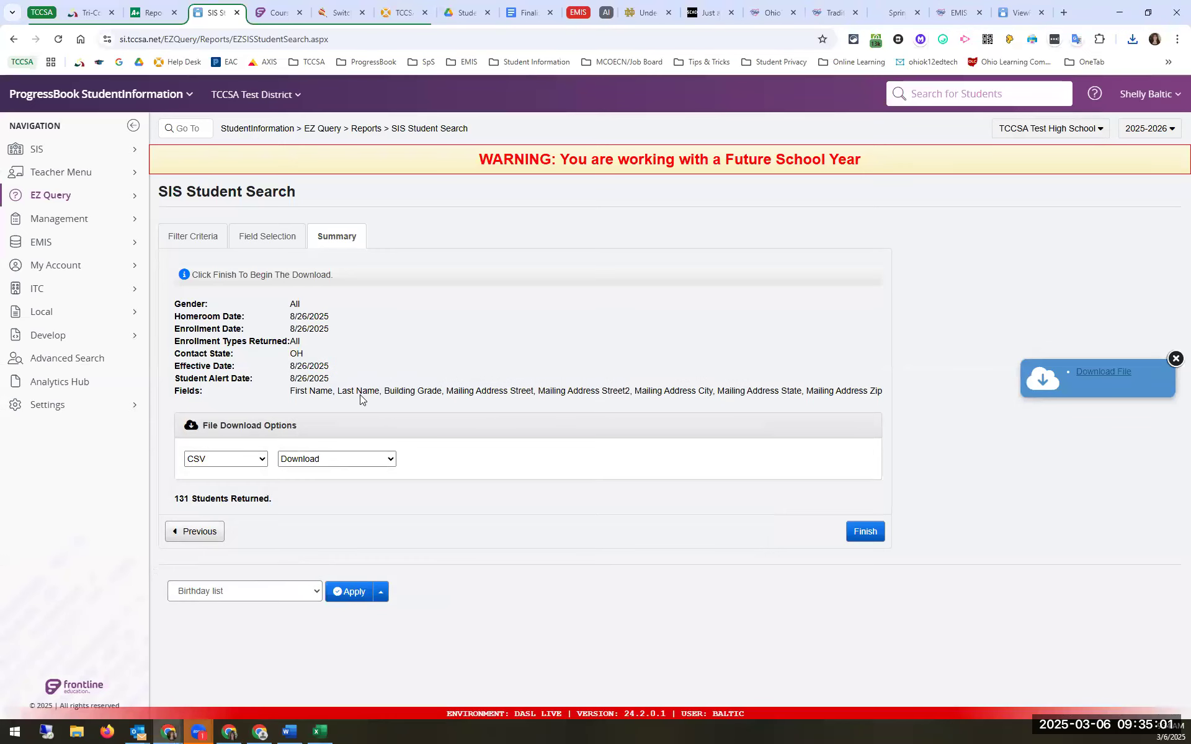
click(282, 731)
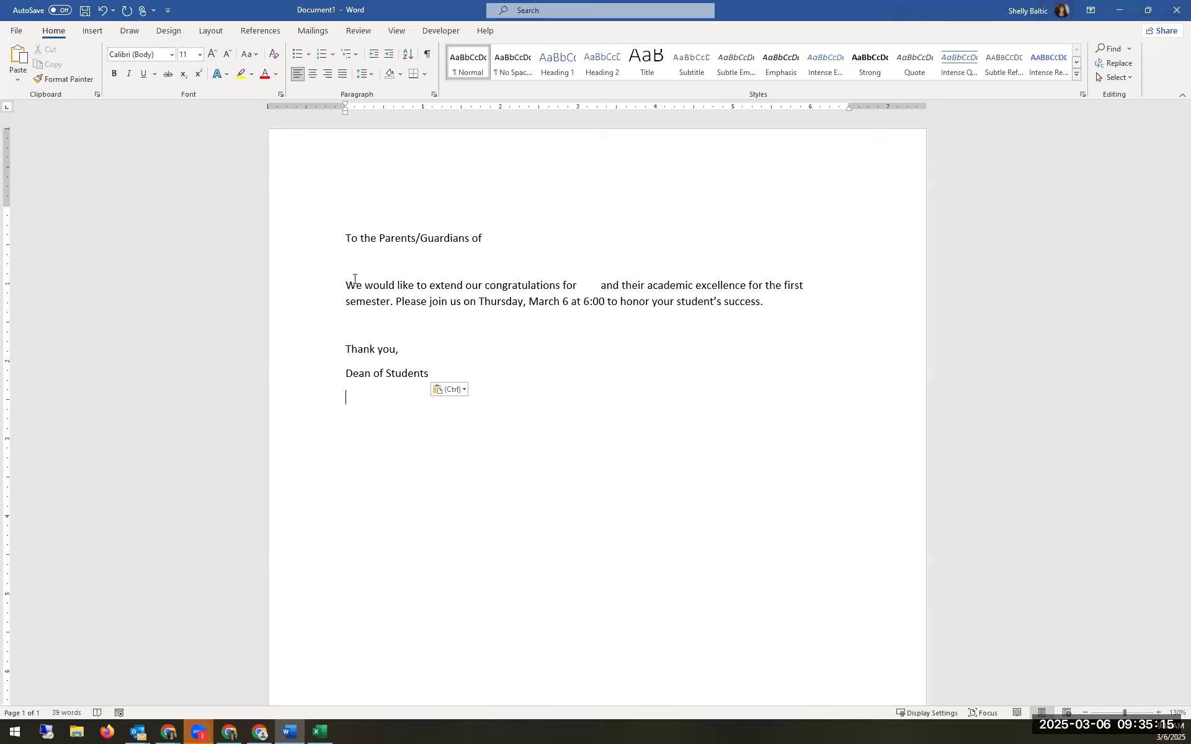
Step: From the Mailings tab, start a Letters mail merge for the congratulations letter
drag(585, 290, 597, 294)
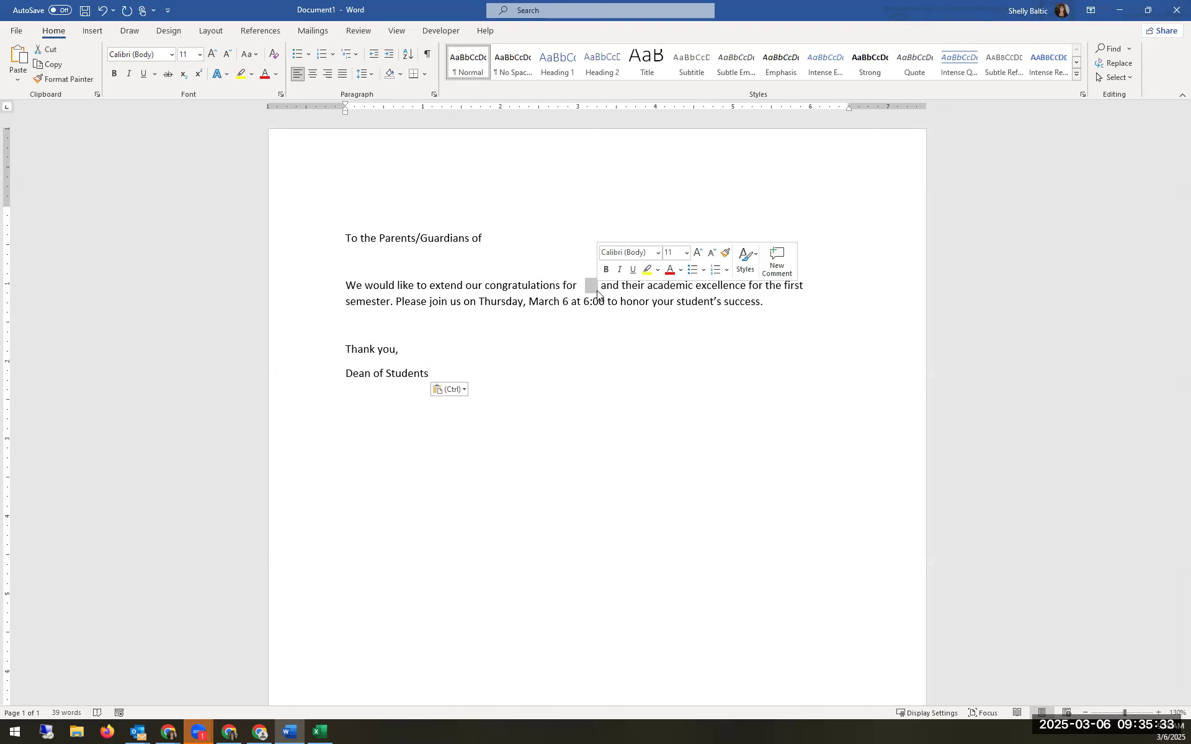
click(568, 407)
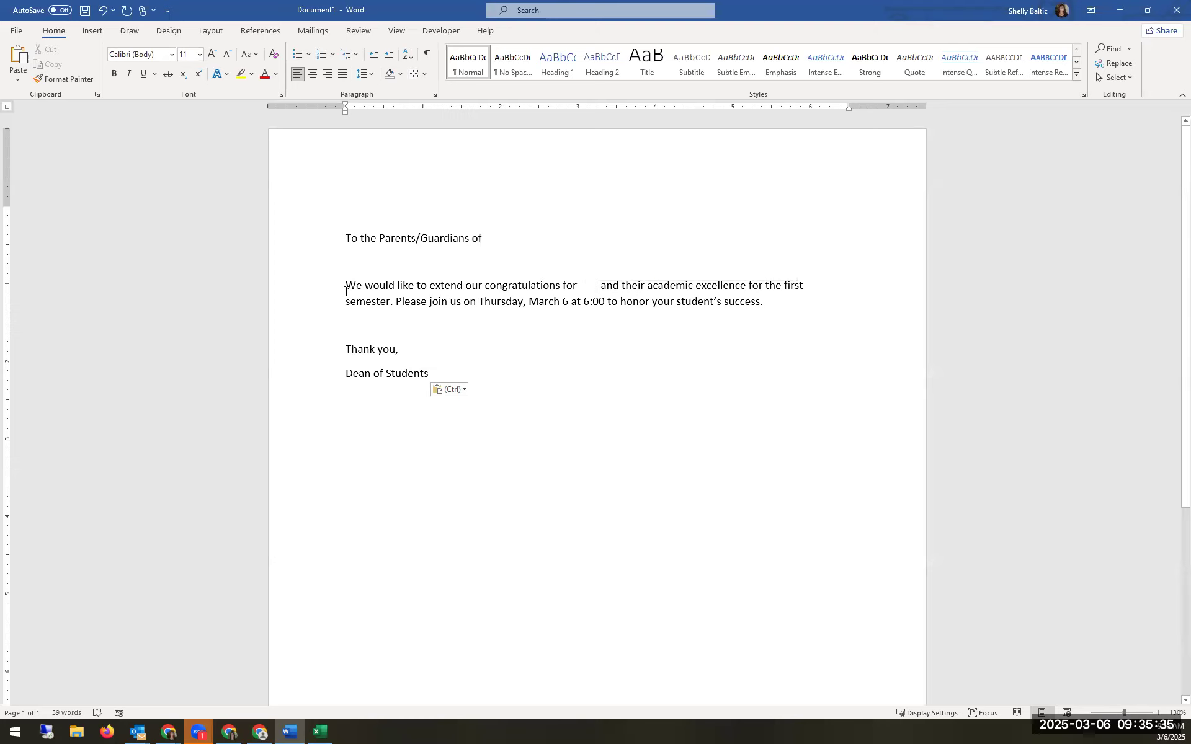
click(312, 32)
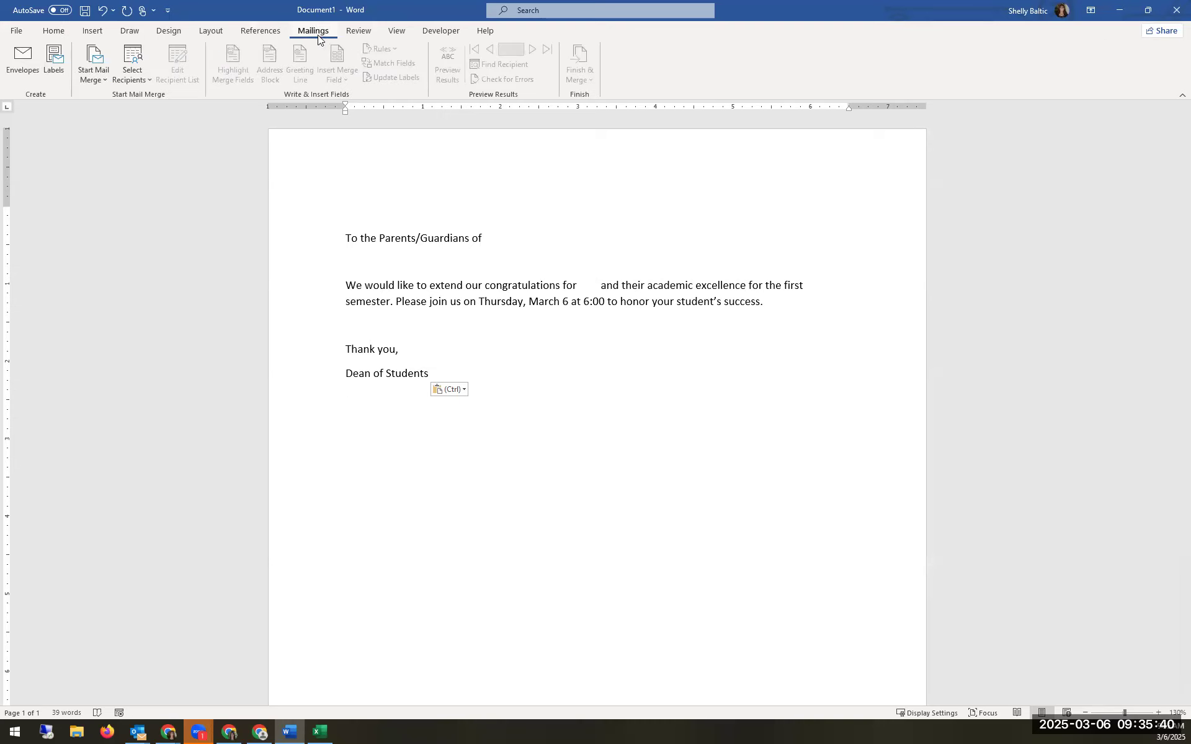
click(101, 83)
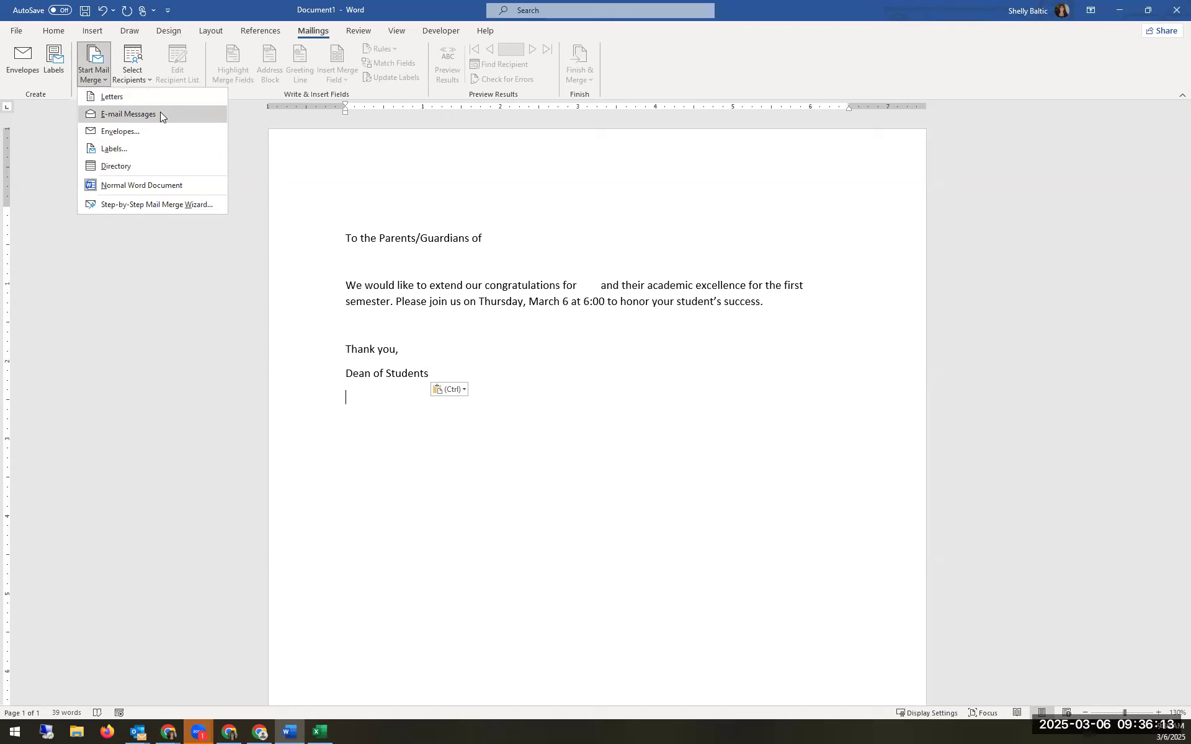
click(121, 98)
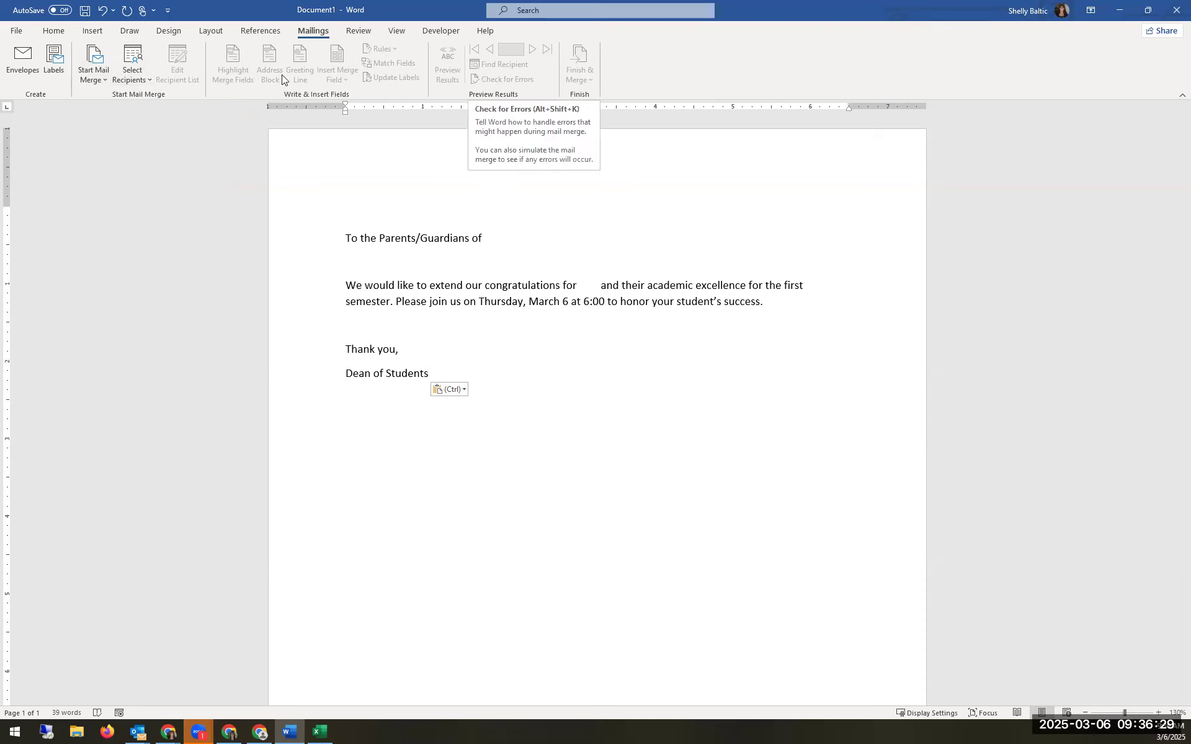
click(144, 85)
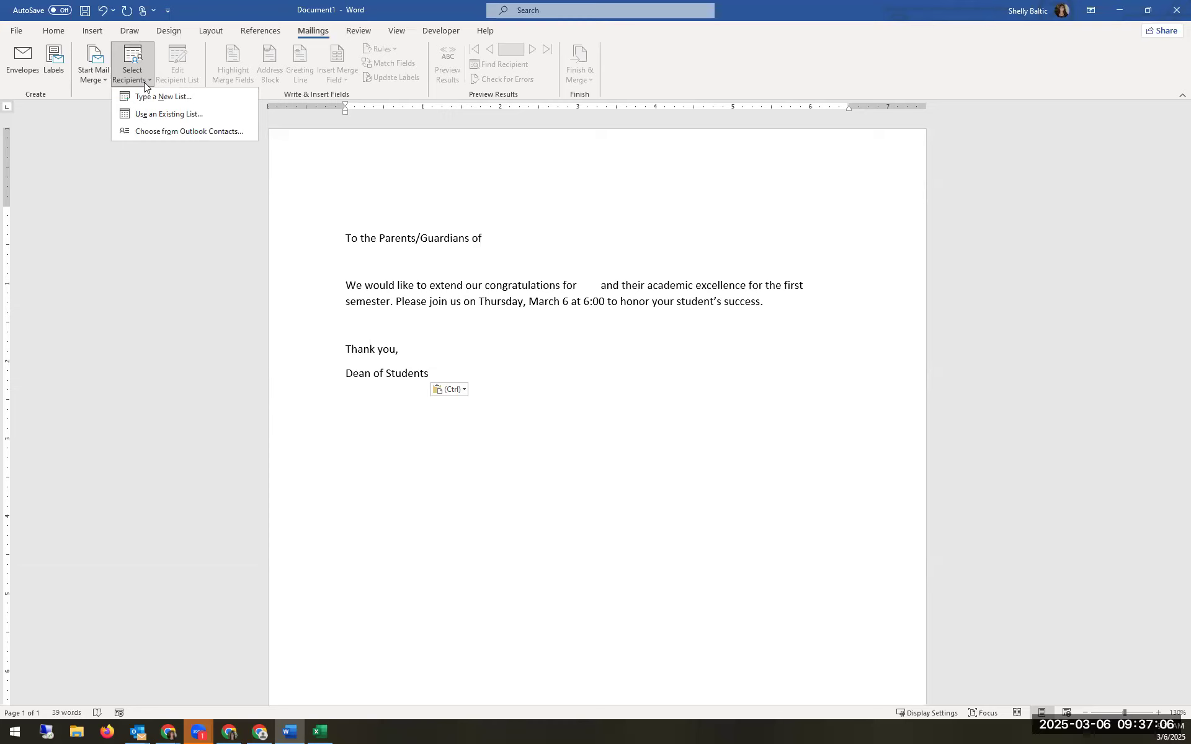
Step: Try attaching the downloaded student CSV, then close it in Excel to unlock it
click(167, 115)
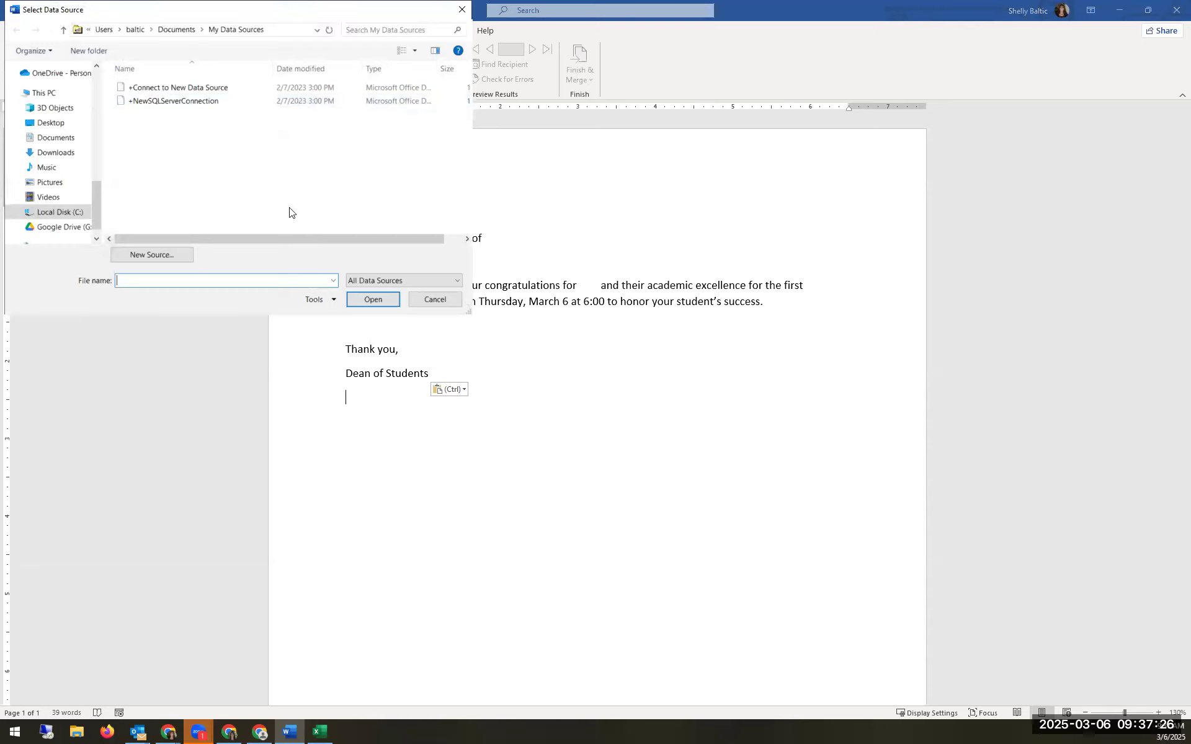
drag(95, 200, 104, 85)
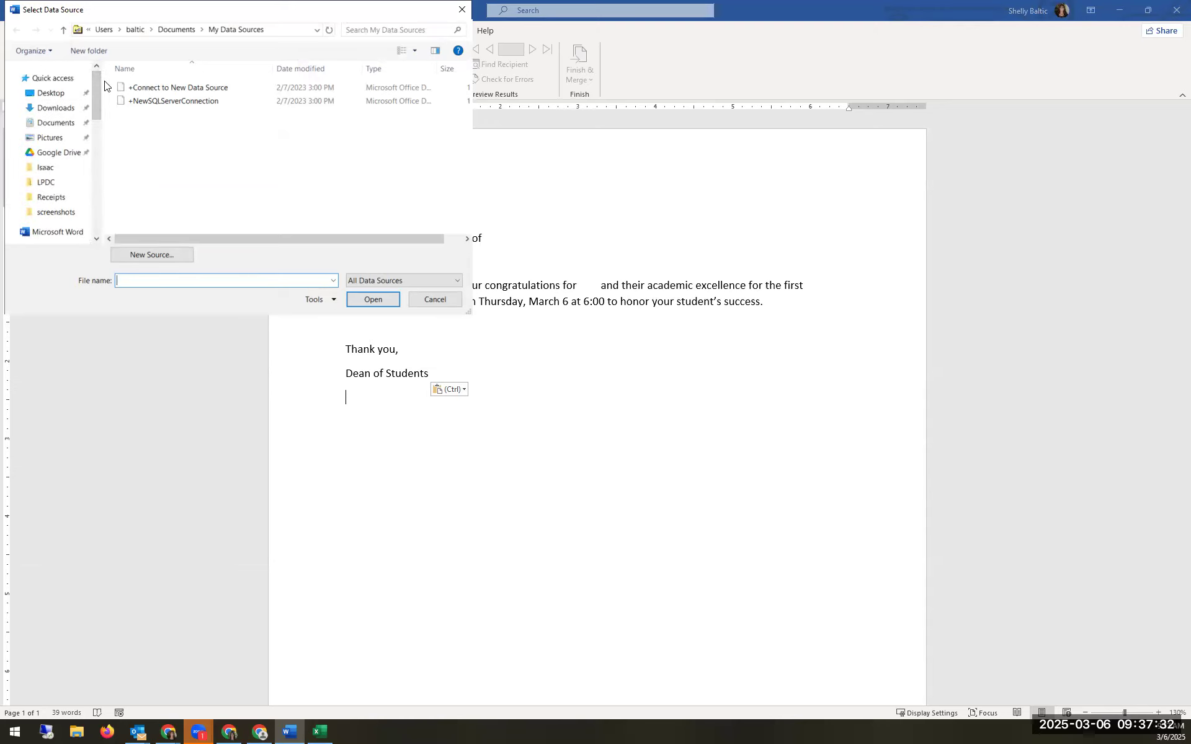
click(39, 114)
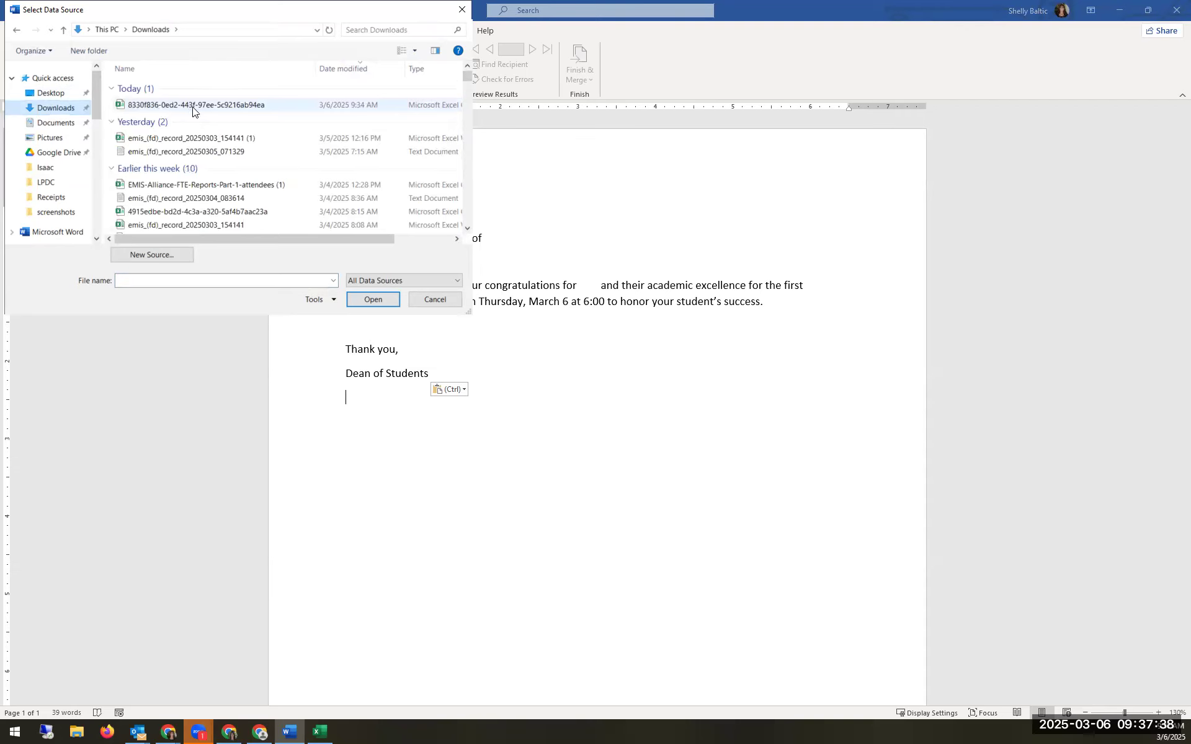
click(193, 109)
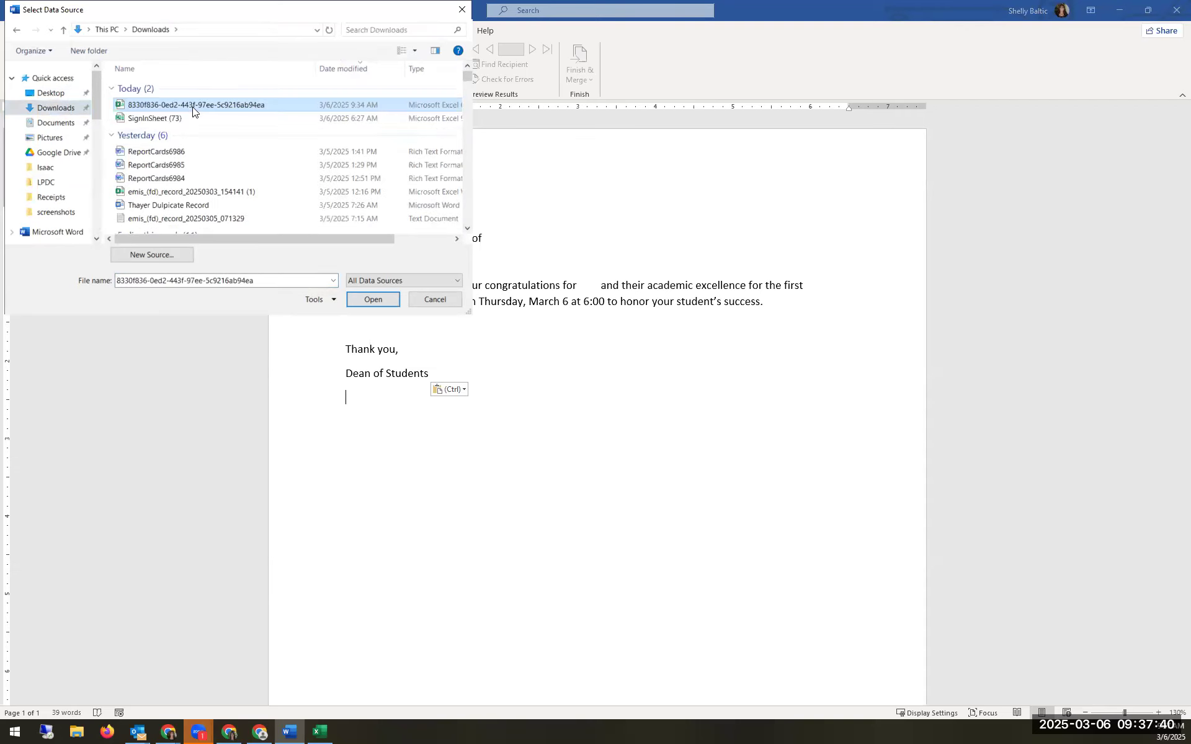
click(371, 299)
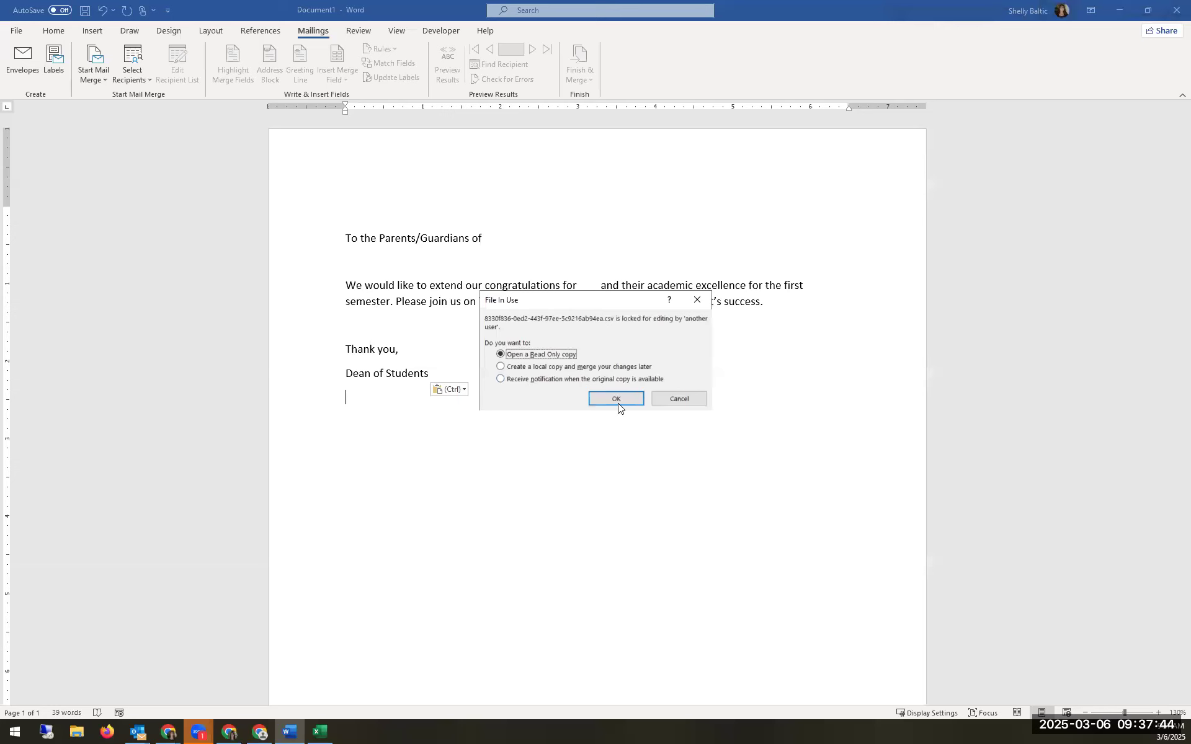
click(319, 732)
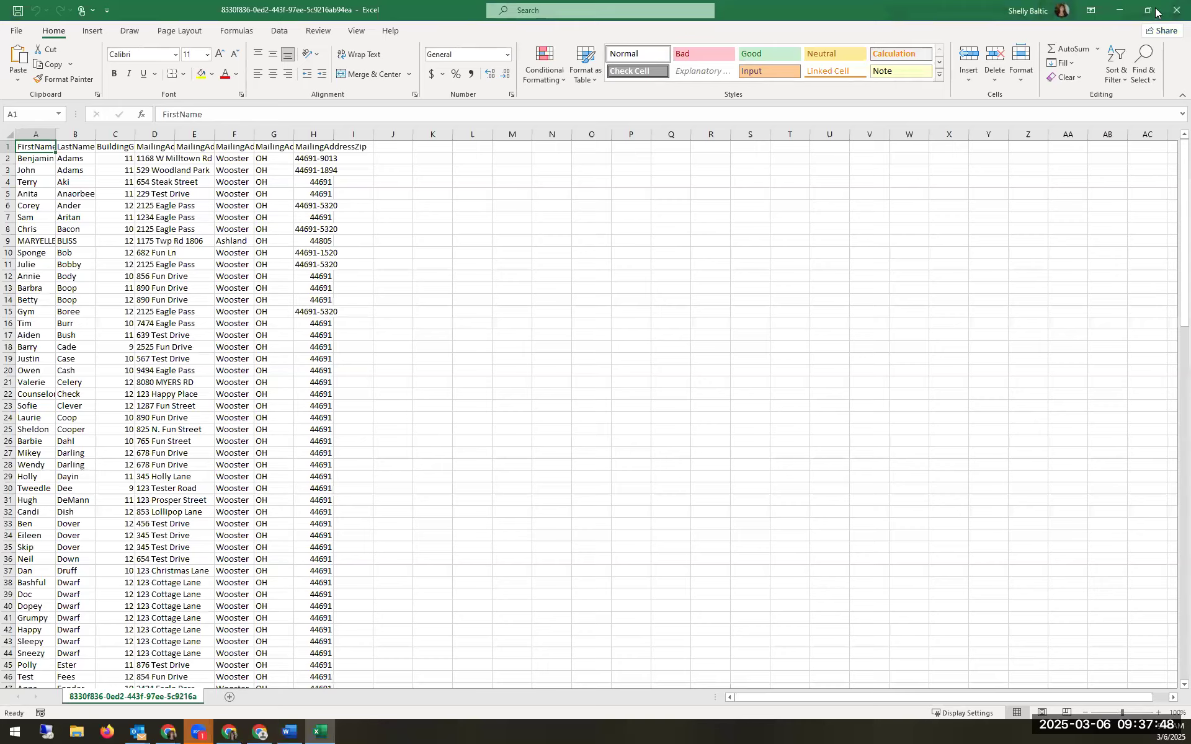
click(1176, 9)
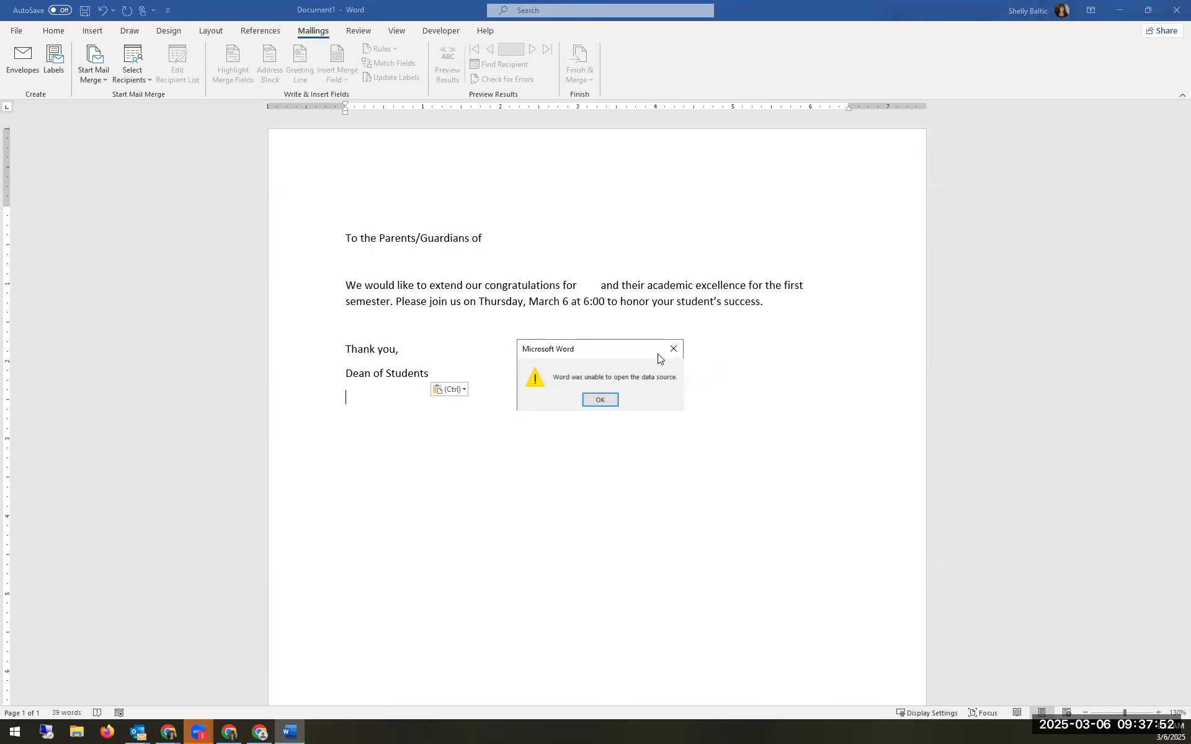
click(599, 400)
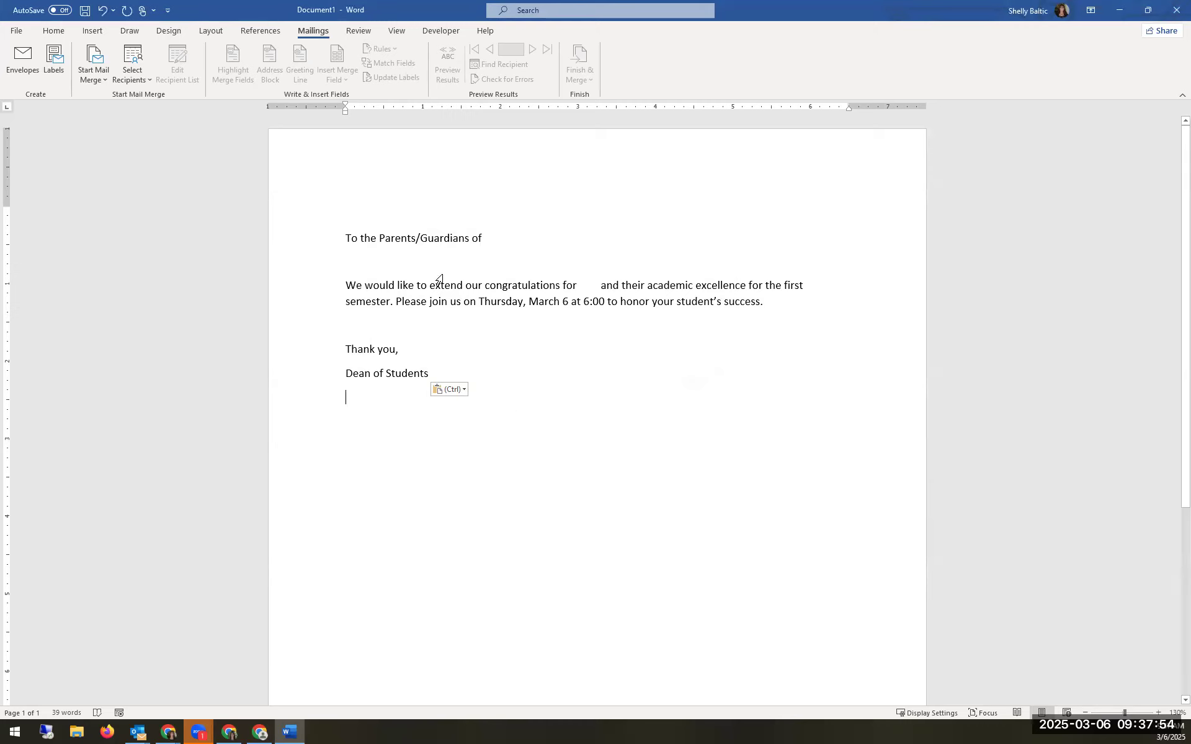
Step: Attach the downloaded student CSV from Downloads as the recipient list
click(130, 85)
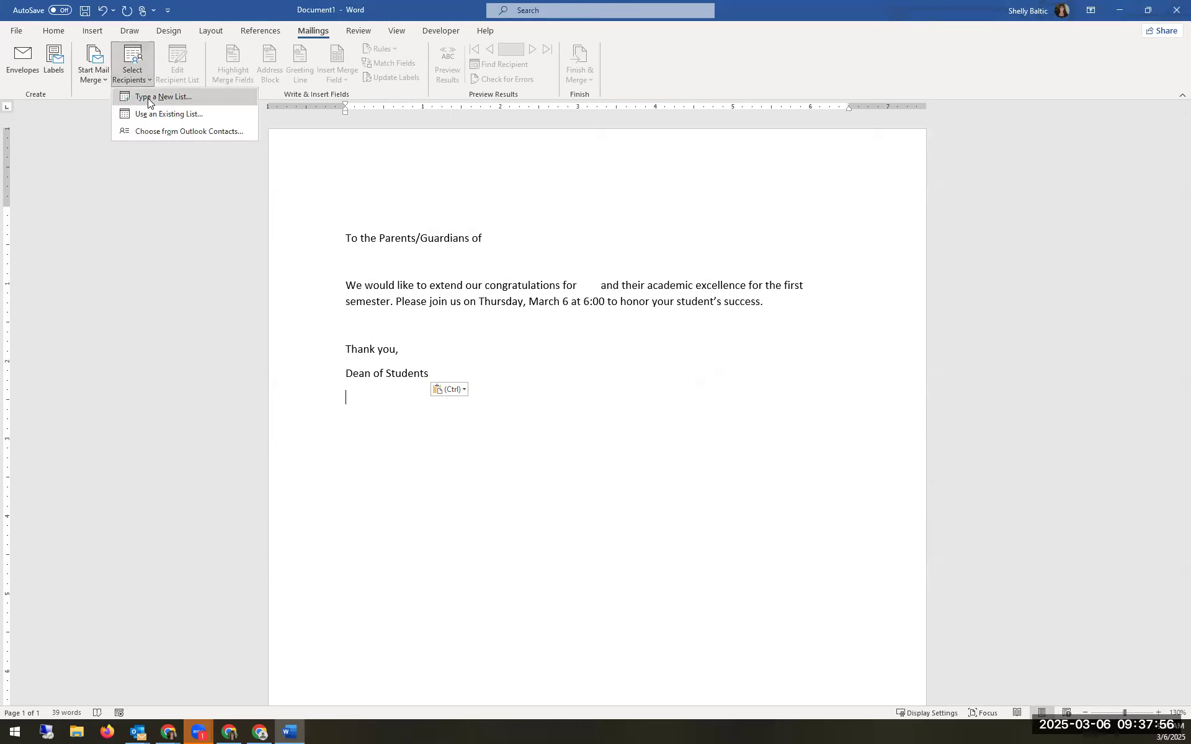
click(192, 111)
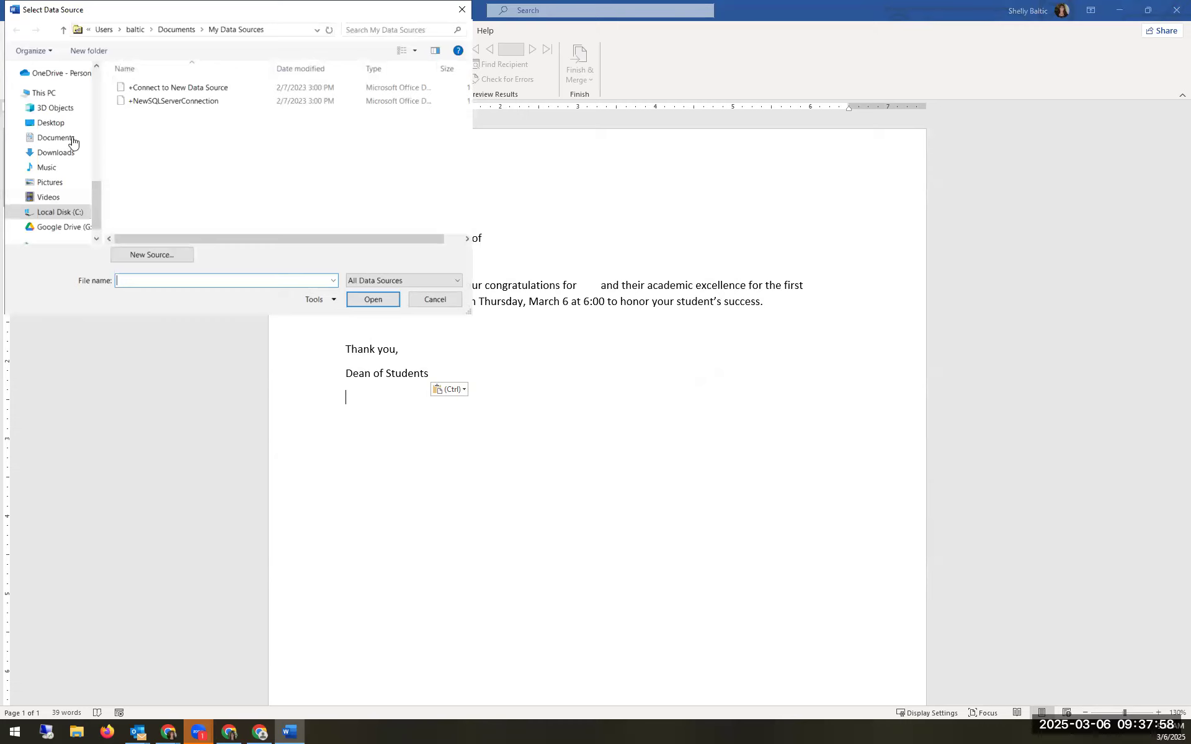
scroll(74, 136, up, 5)
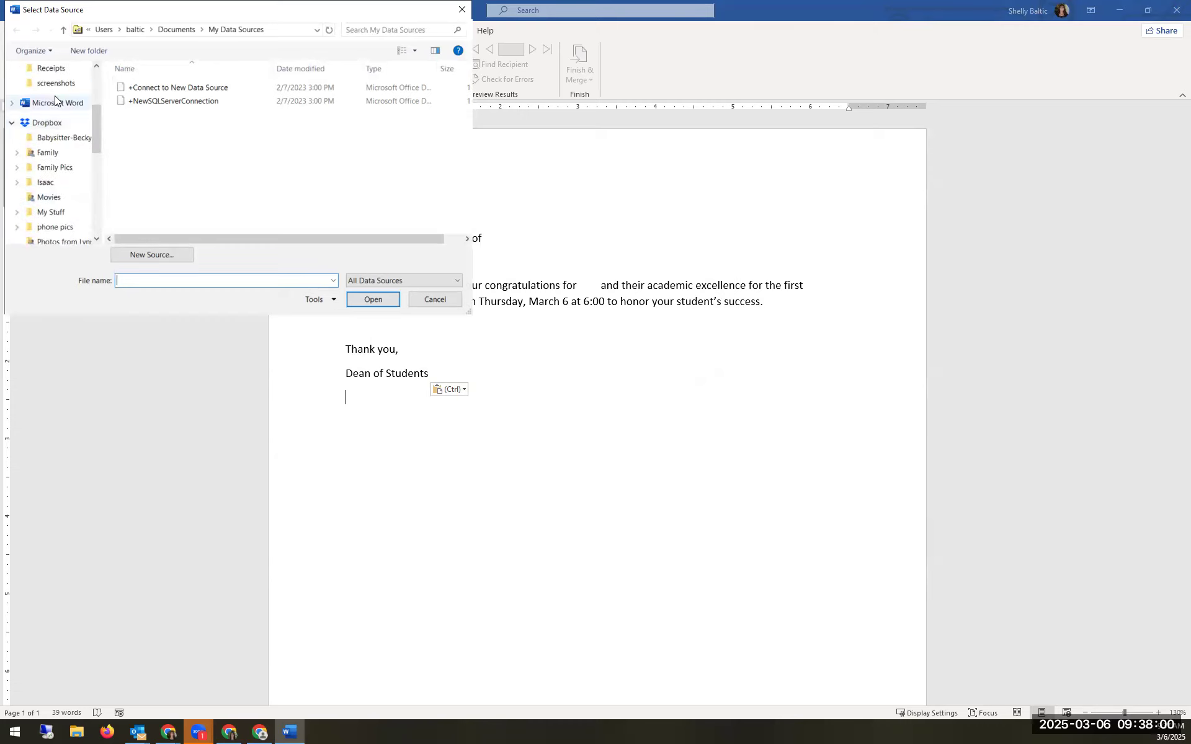
click(57, 109)
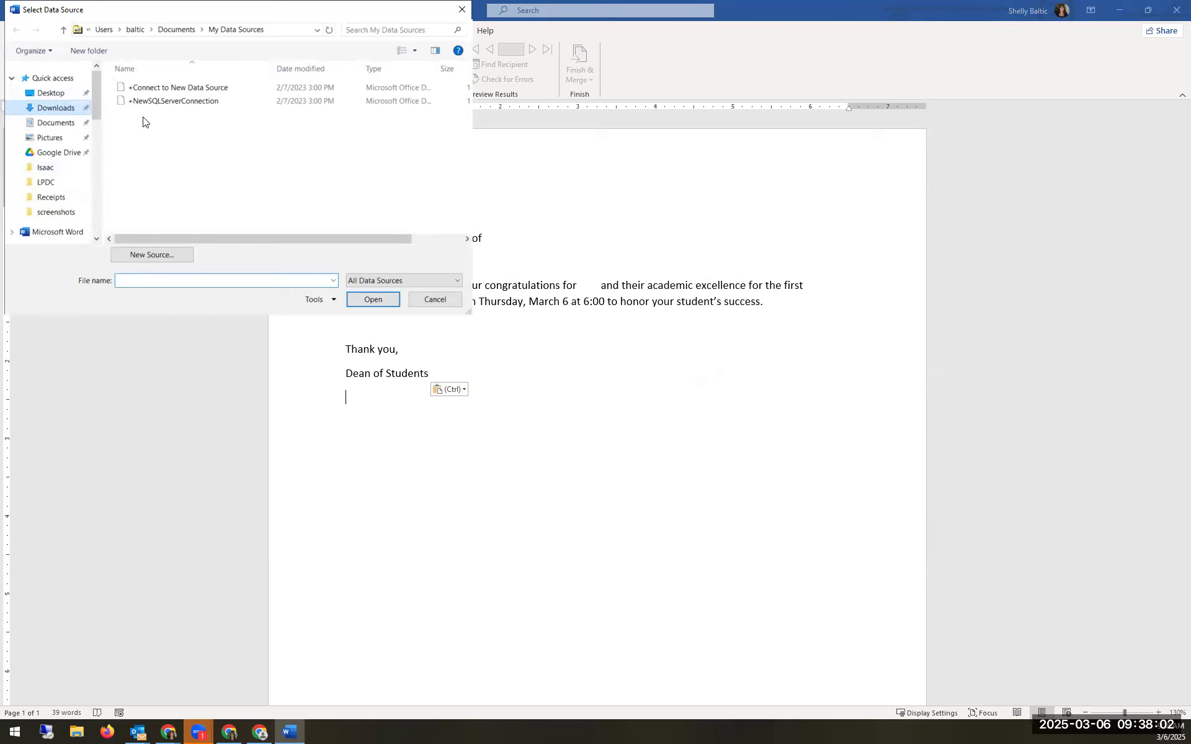
click(139, 106)
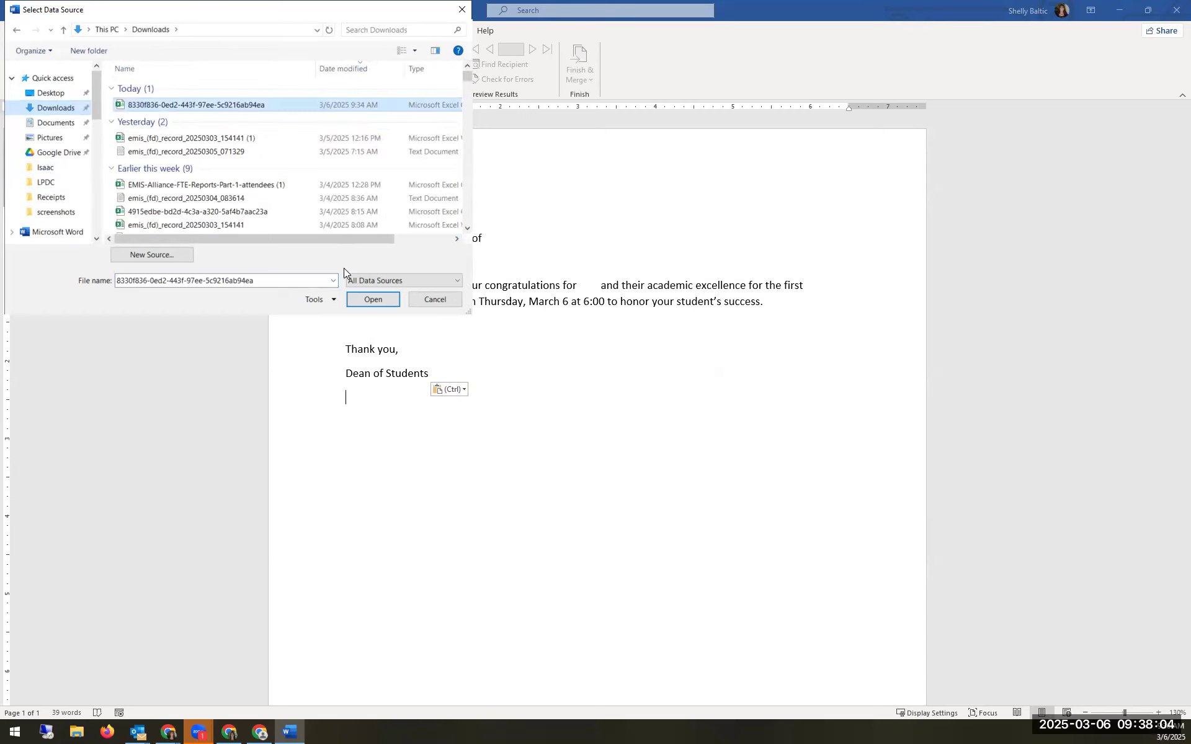
click(367, 299)
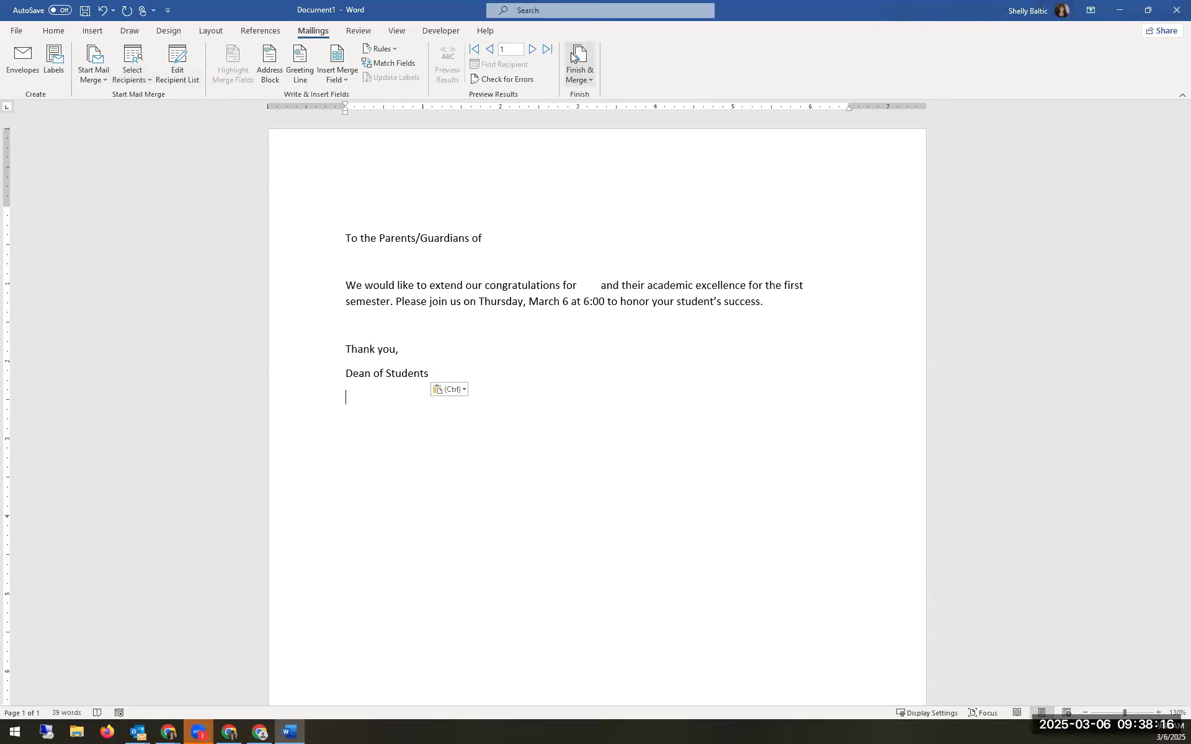
Step: Filter the recipient list to records where BuildingGrade equals 11
click(184, 77)
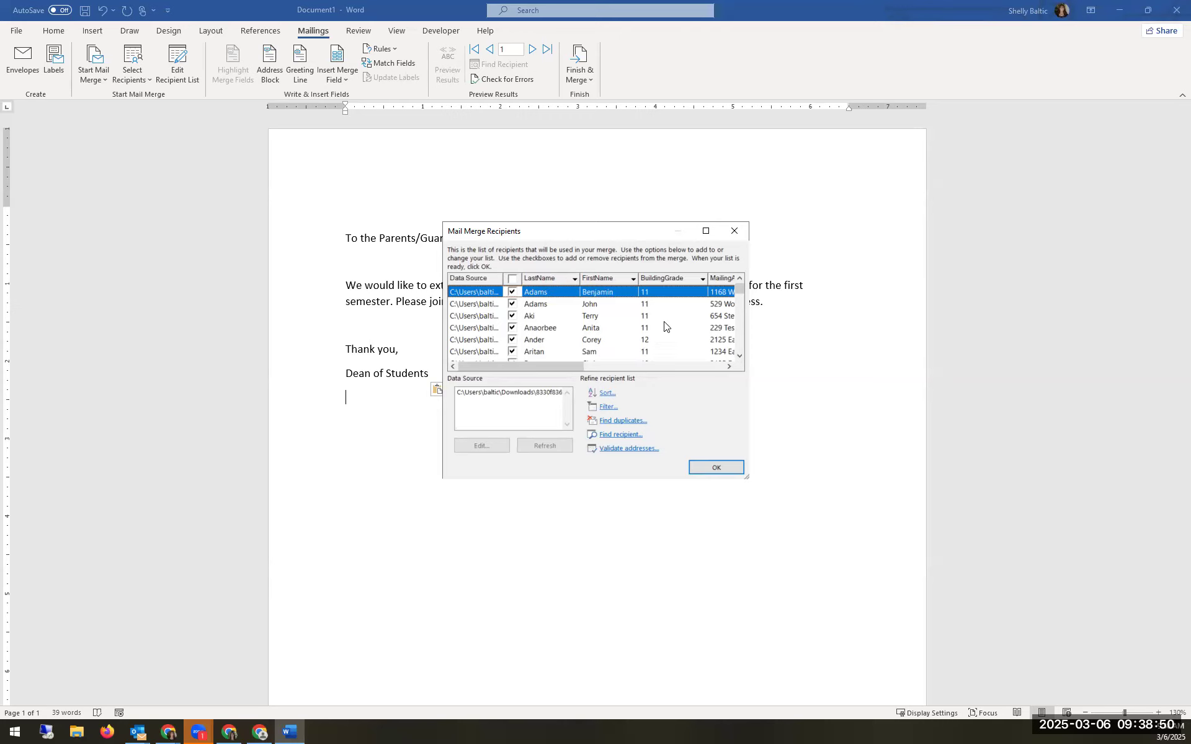
drag(534, 363, 640, 369)
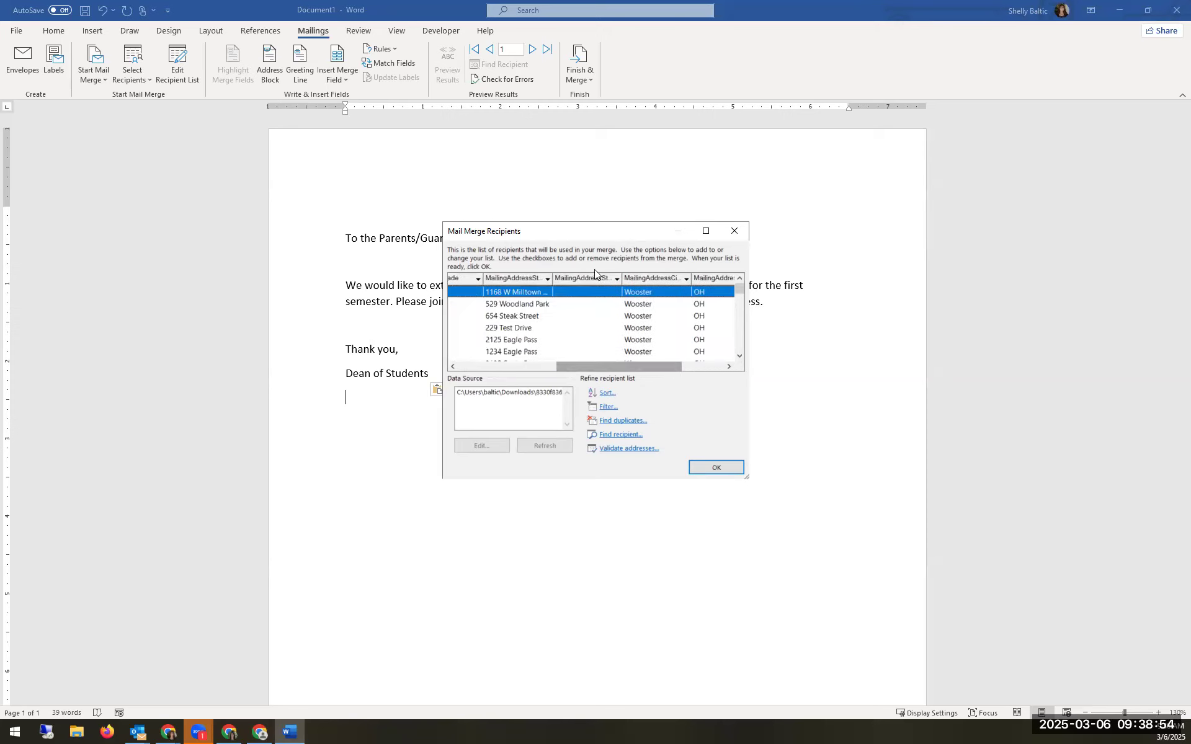
drag(646, 366, 549, 368)
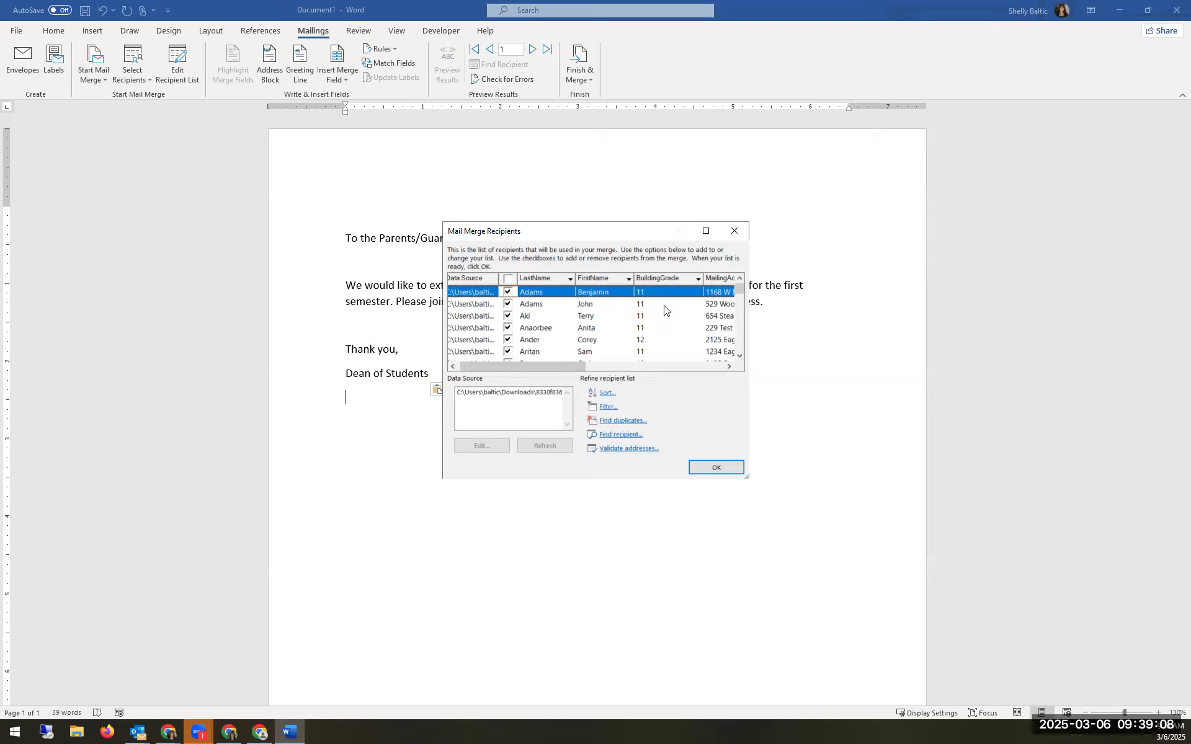
click(608, 407)
click(554, 323)
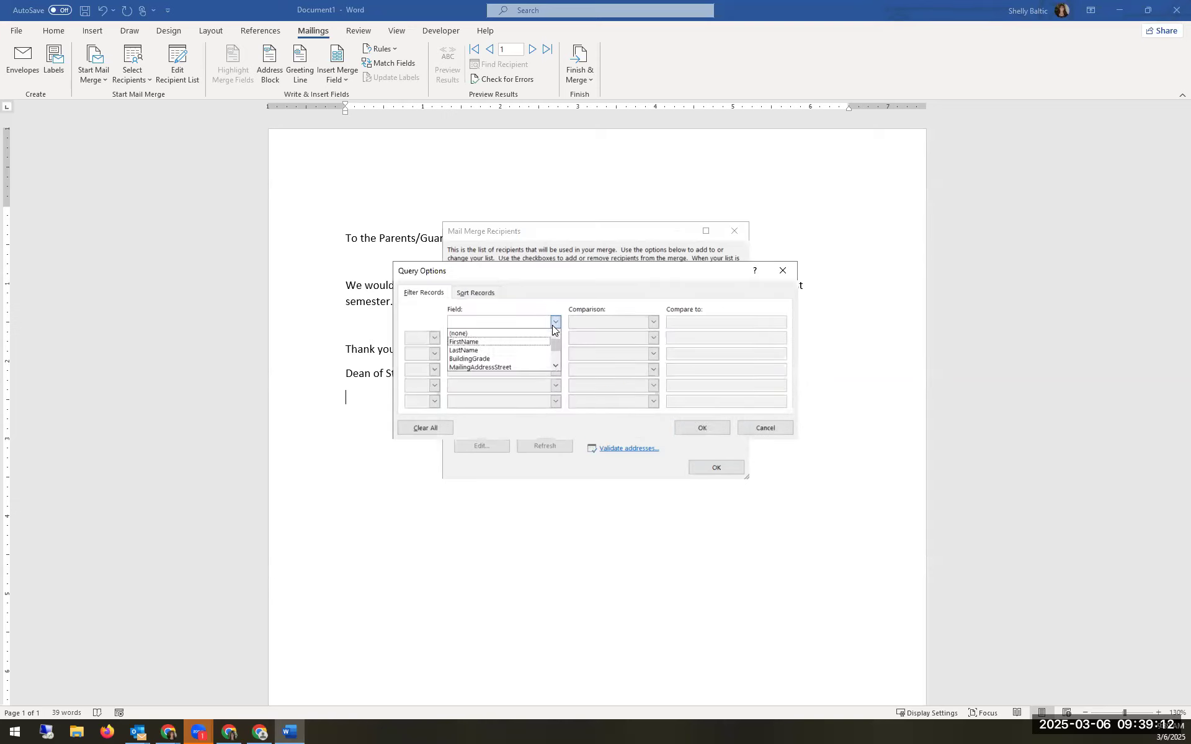
click(521, 358)
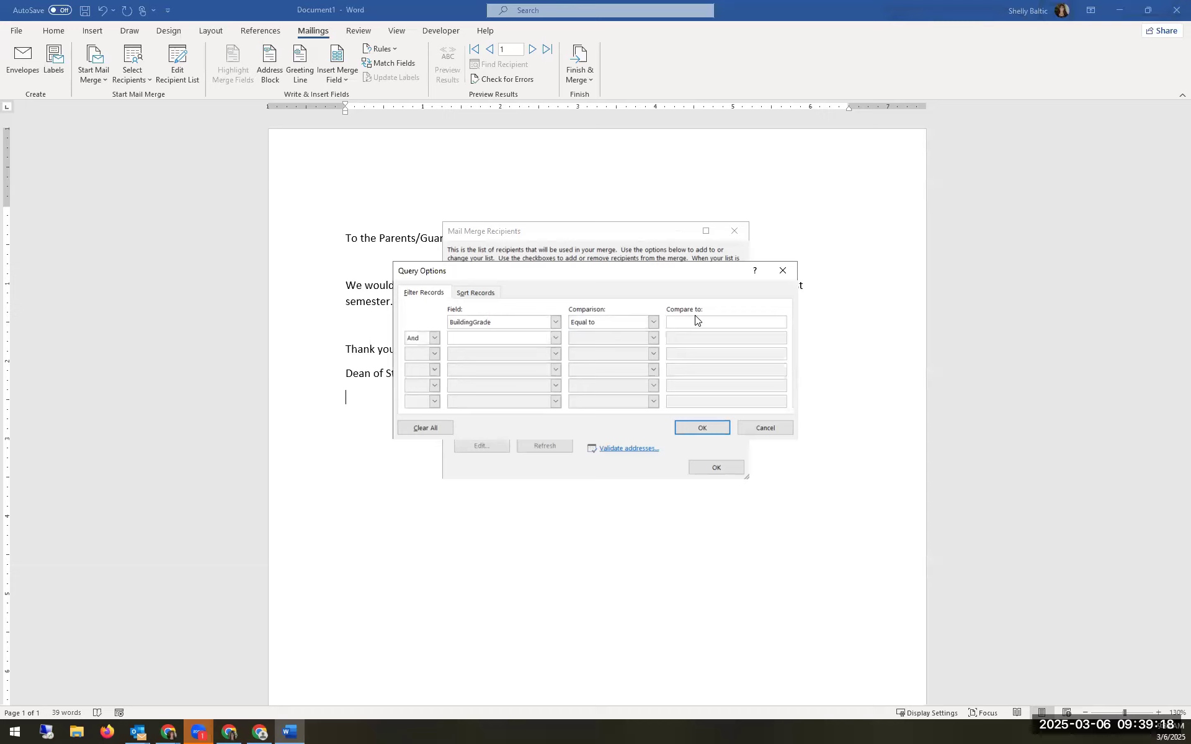
text(11)
click(705, 427)
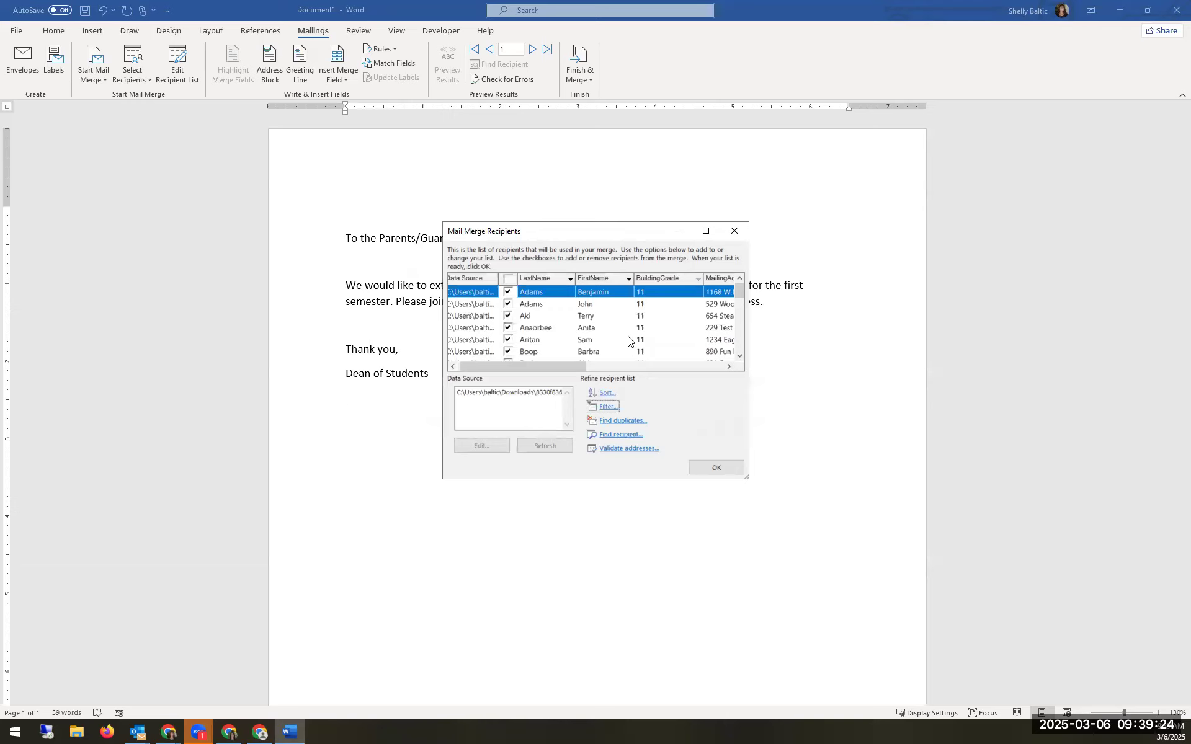
scroll(630, 358, down, 10)
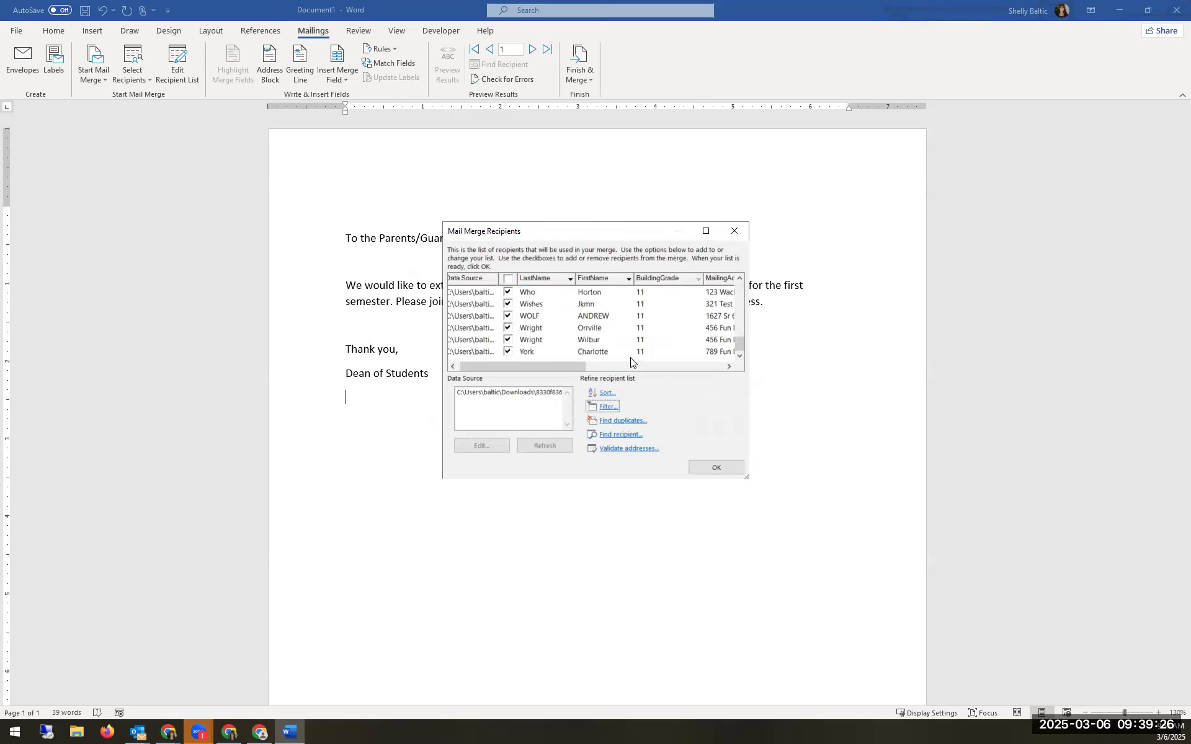
click(713, 470)
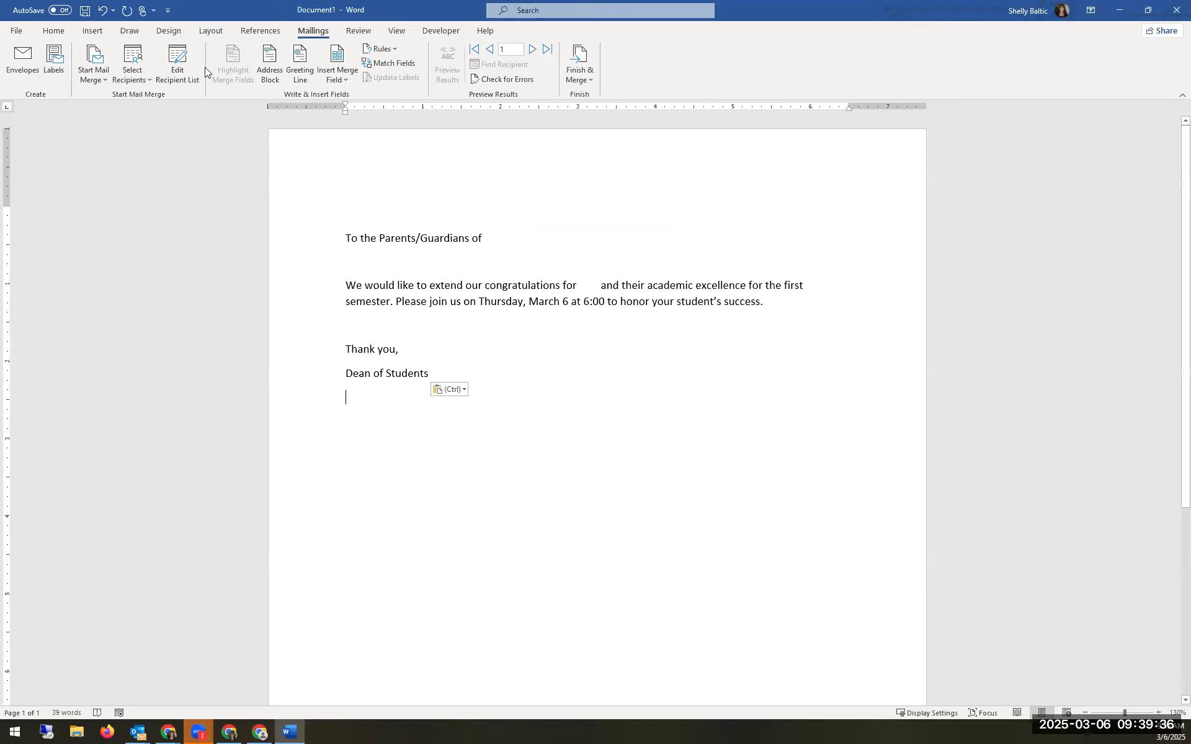
Step: Recheck the filtered recipients and place the cursor after 'Parents/Guardians of'
click(175, 80)
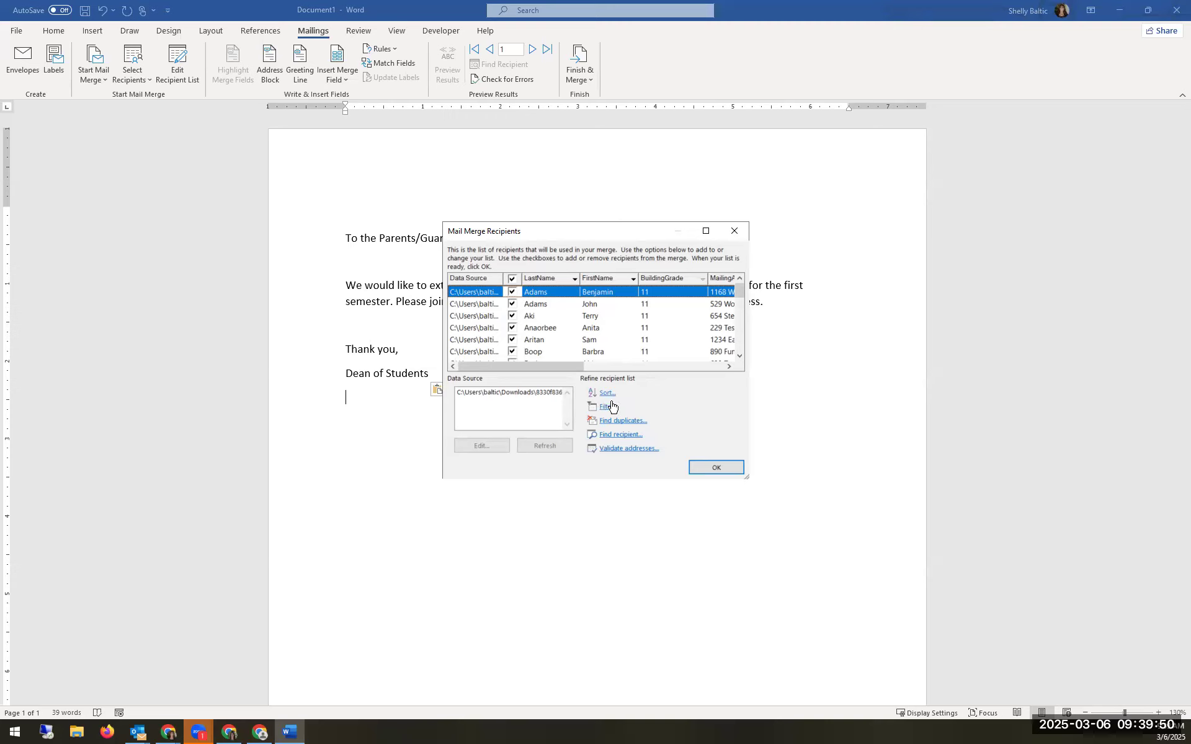
click(735, 231)
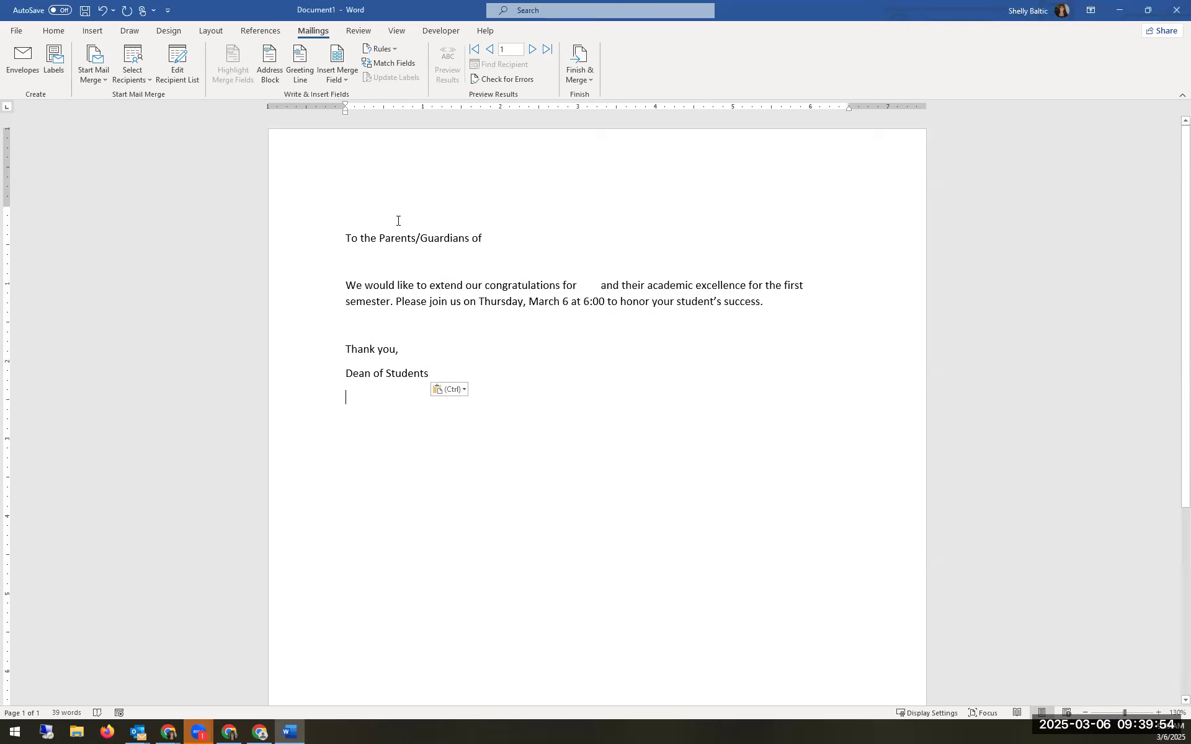
click(506, 239)
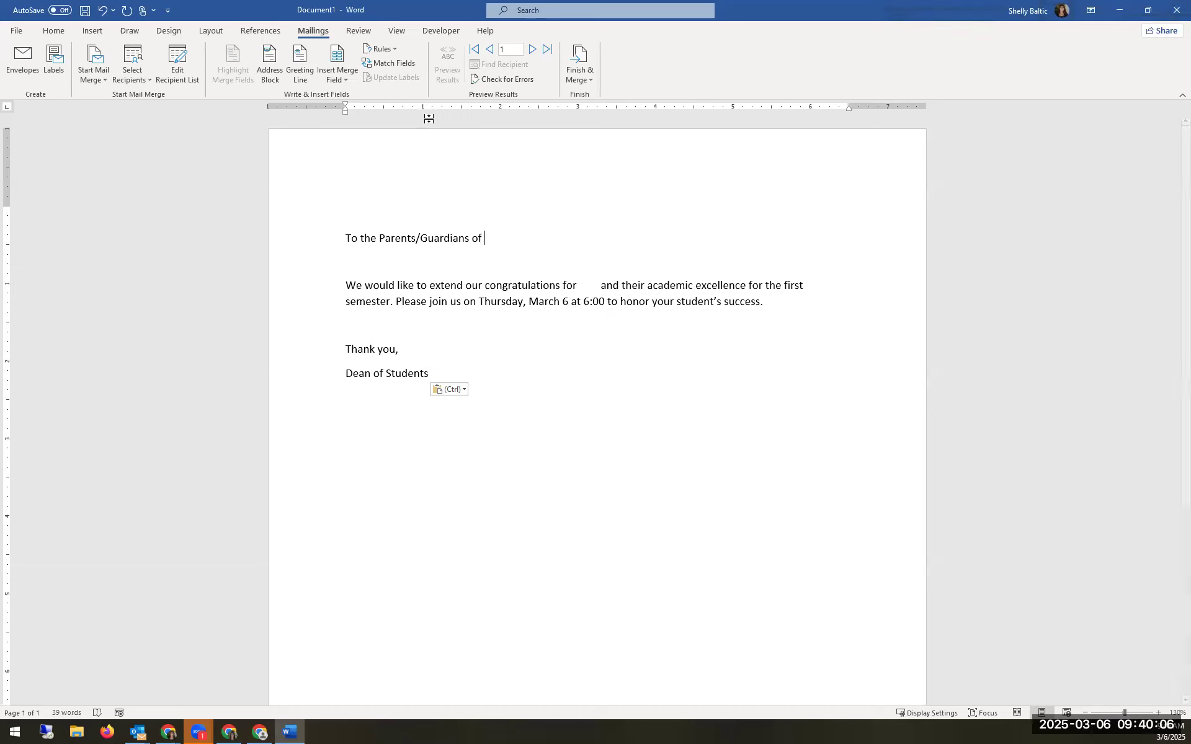
Step: Insert the FirstName and LastName merge fields after 'Parents/Guardians of'
click(338, 80)
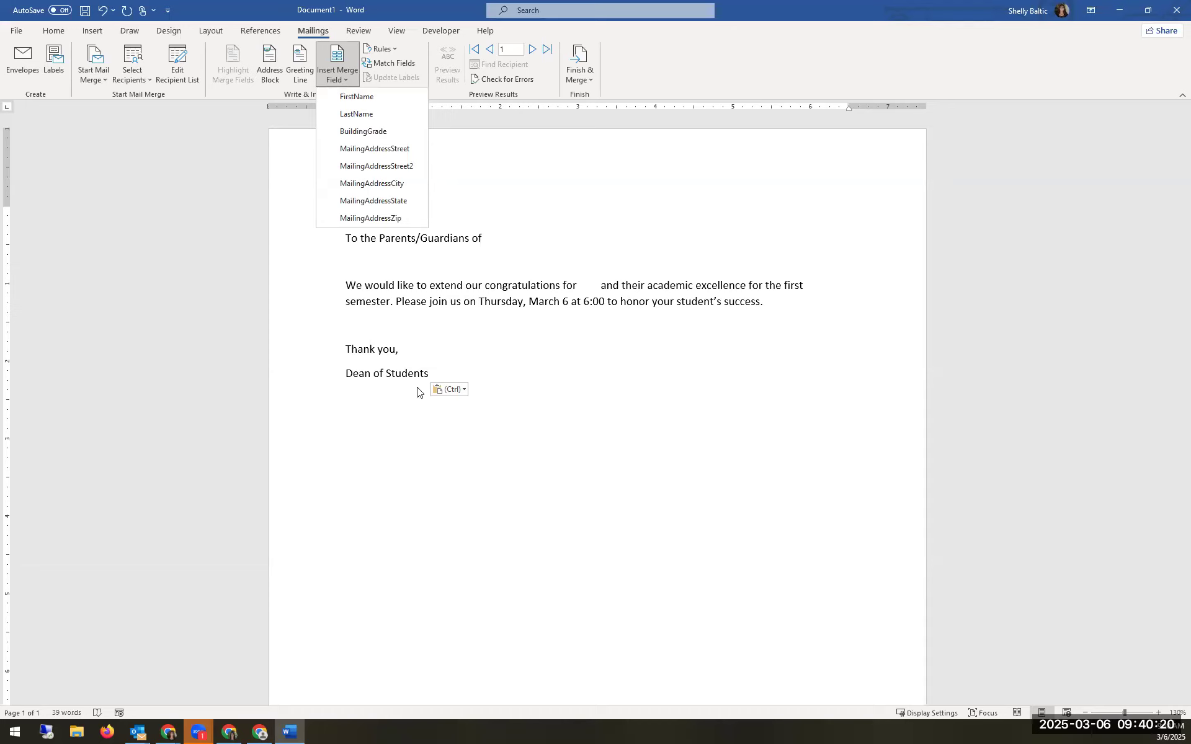
click(481, 240)
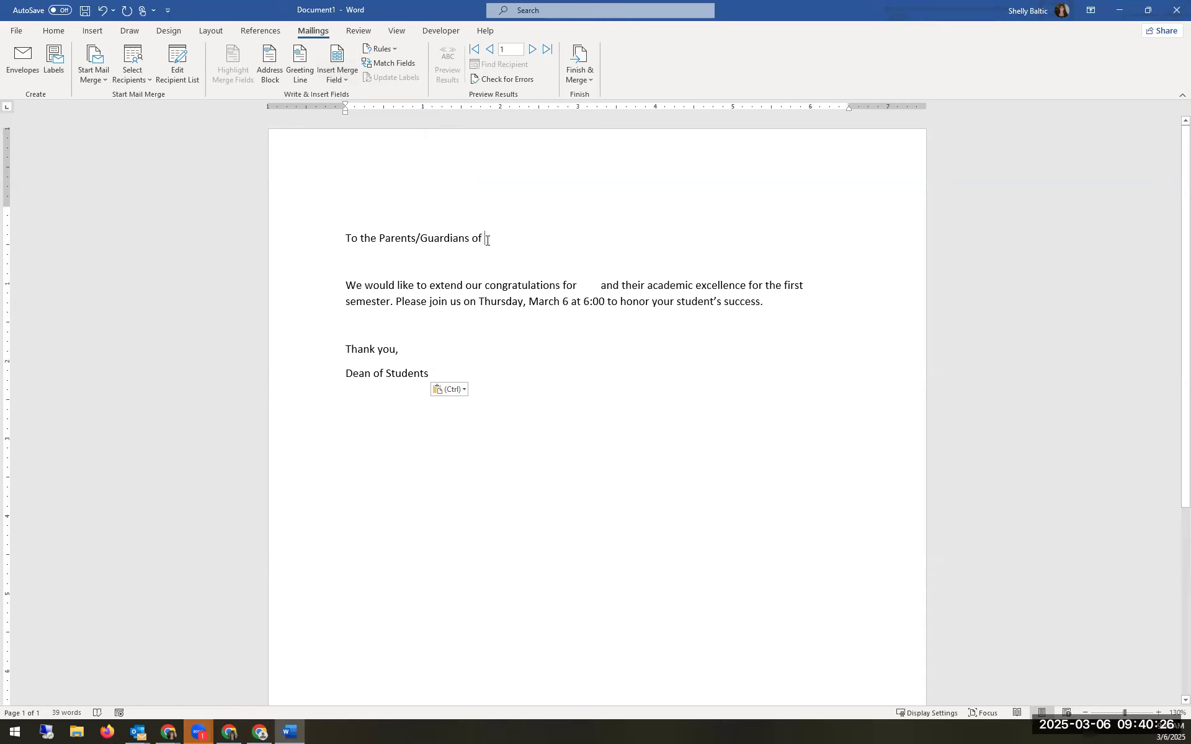
click(343, 80)
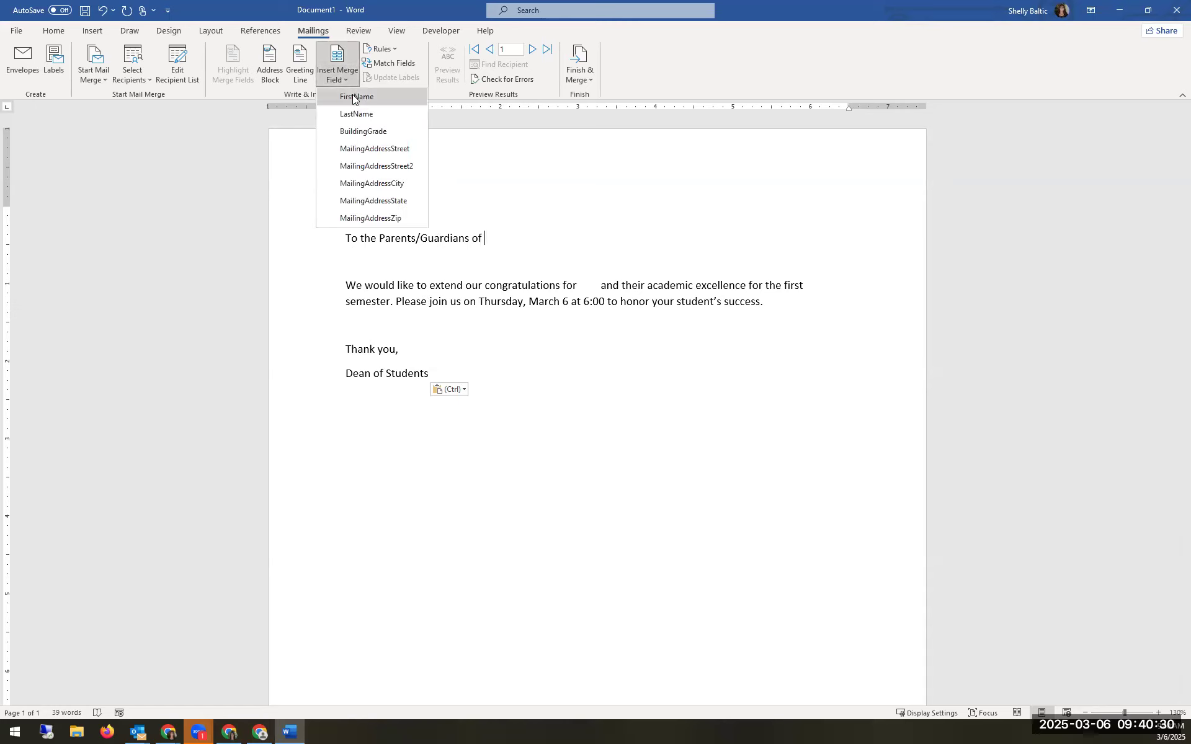
click(353, 96)
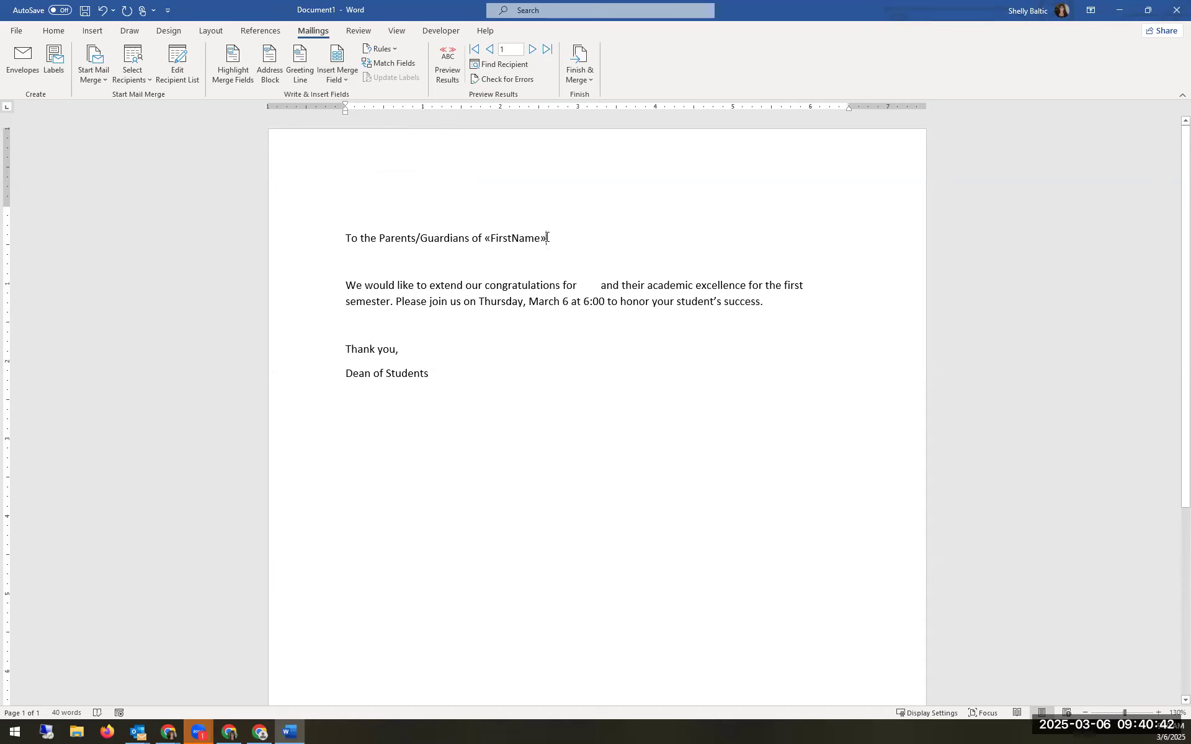
click(340, 76)
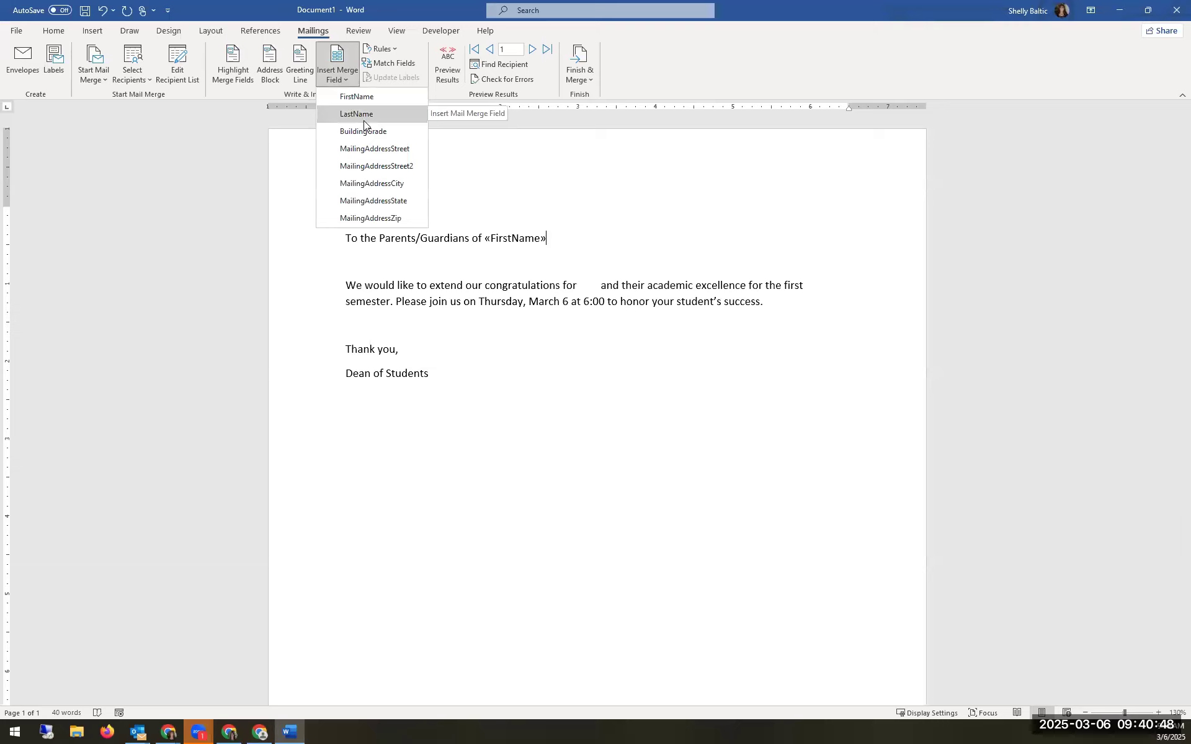
click(550, 236)
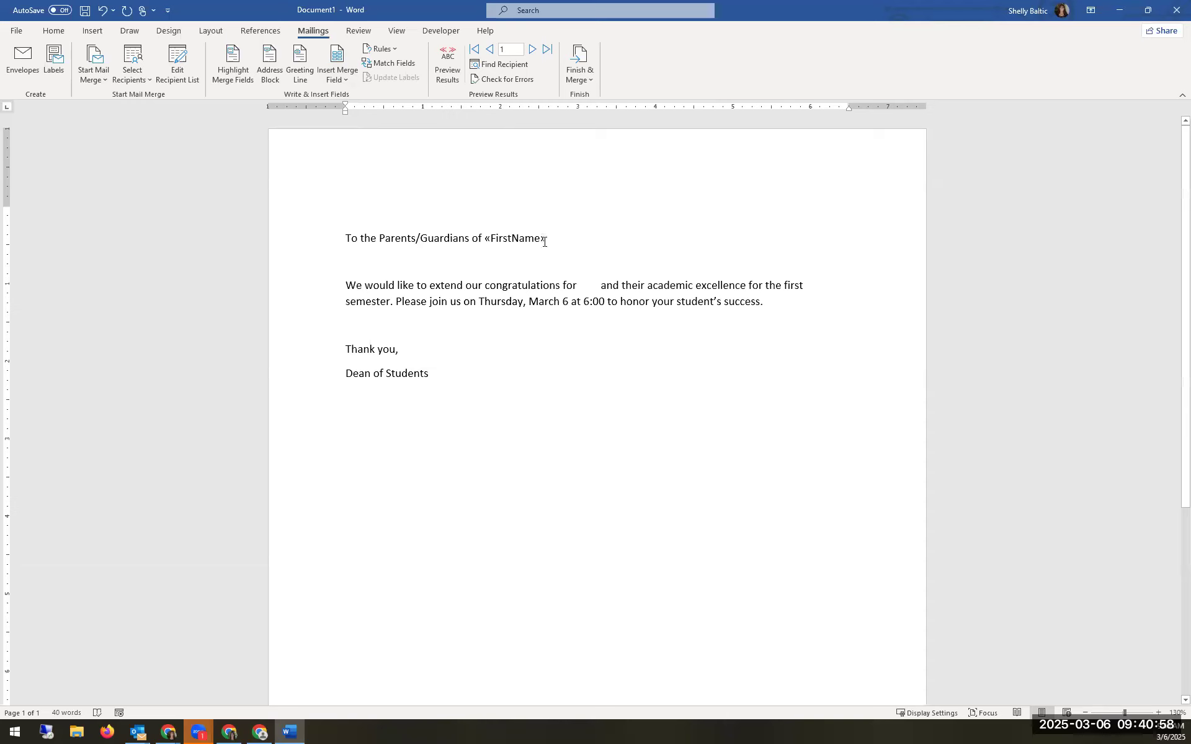
click(343, 79)
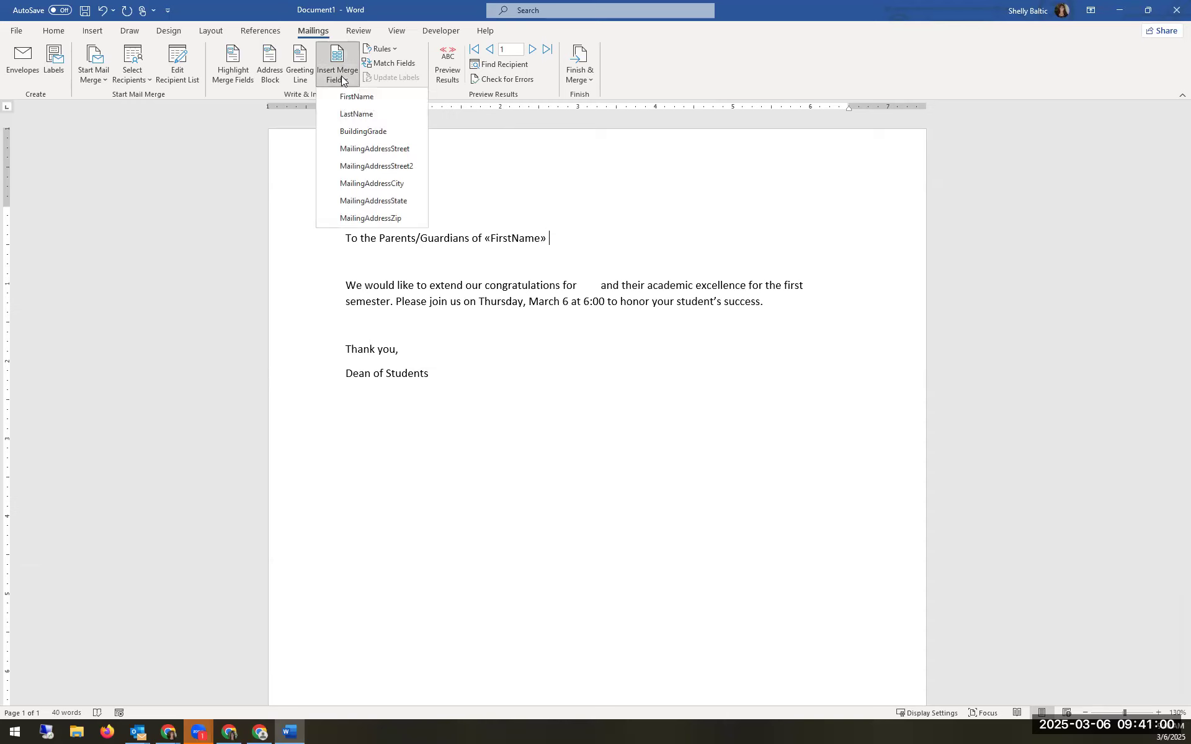
click(359, 115)
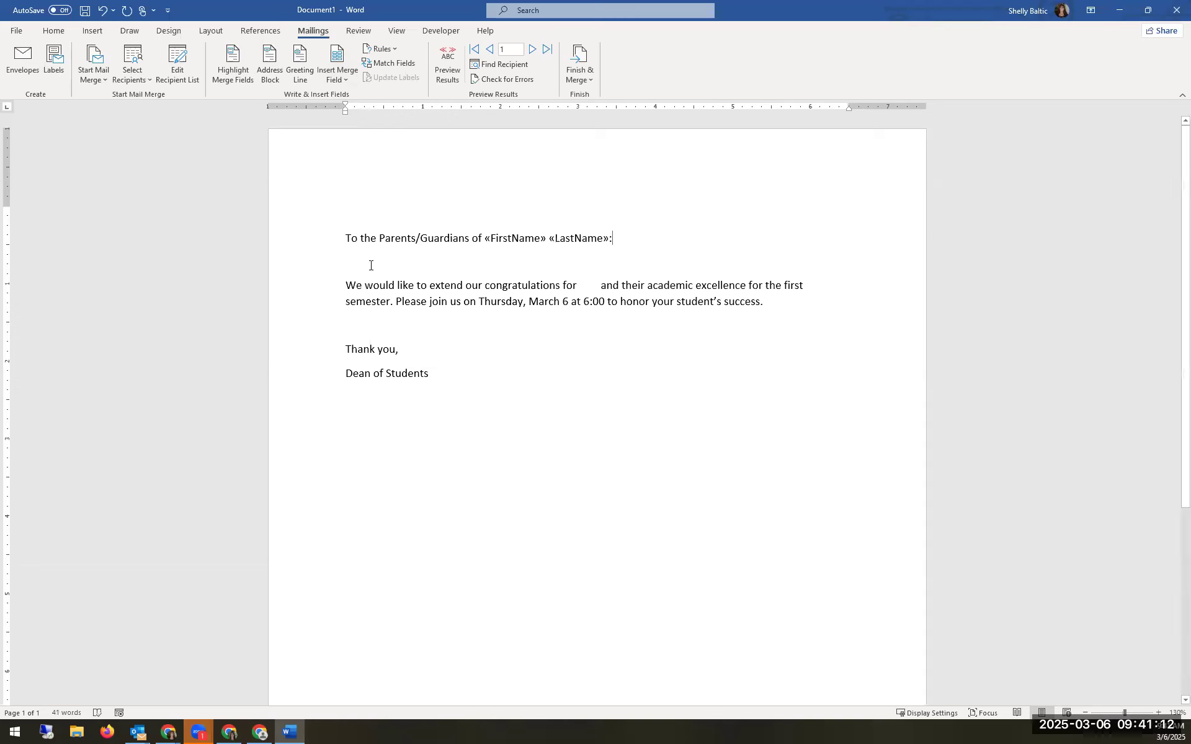
Step: Replace the blank gap after 'congratulations for' with the FirstName merge field
drag(577, 287, 595, 288)
key(BackSpace)
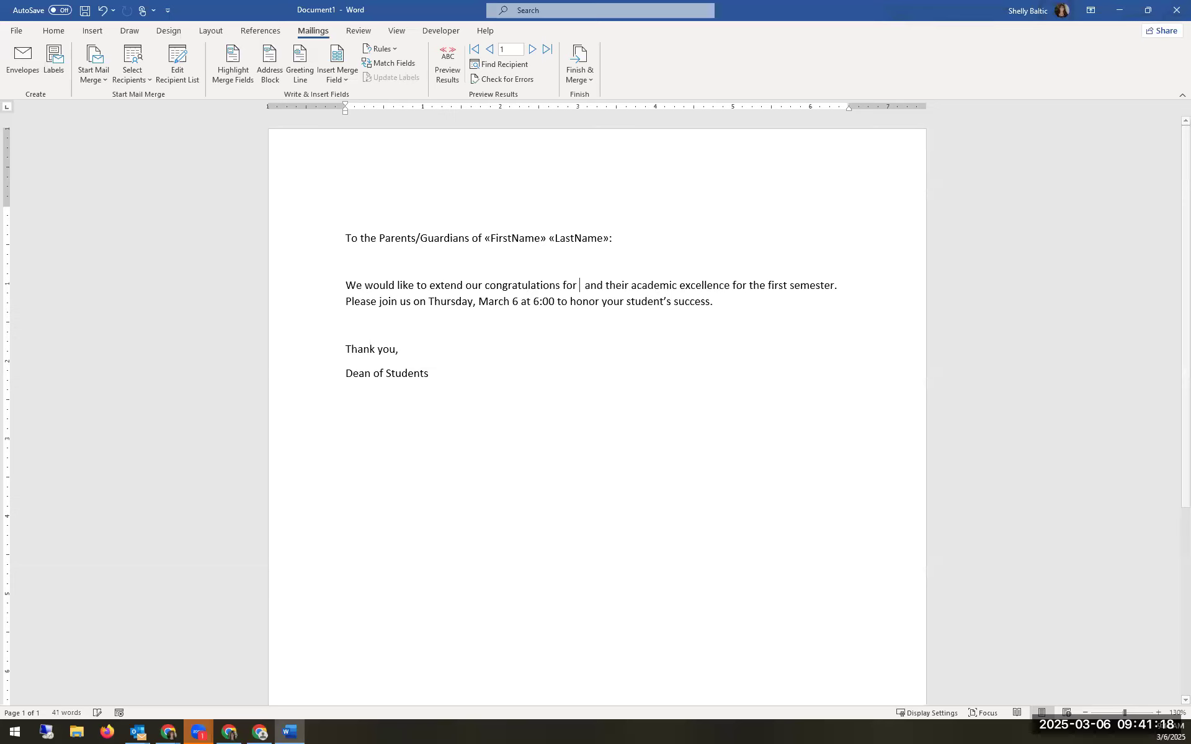
click(349, 77)
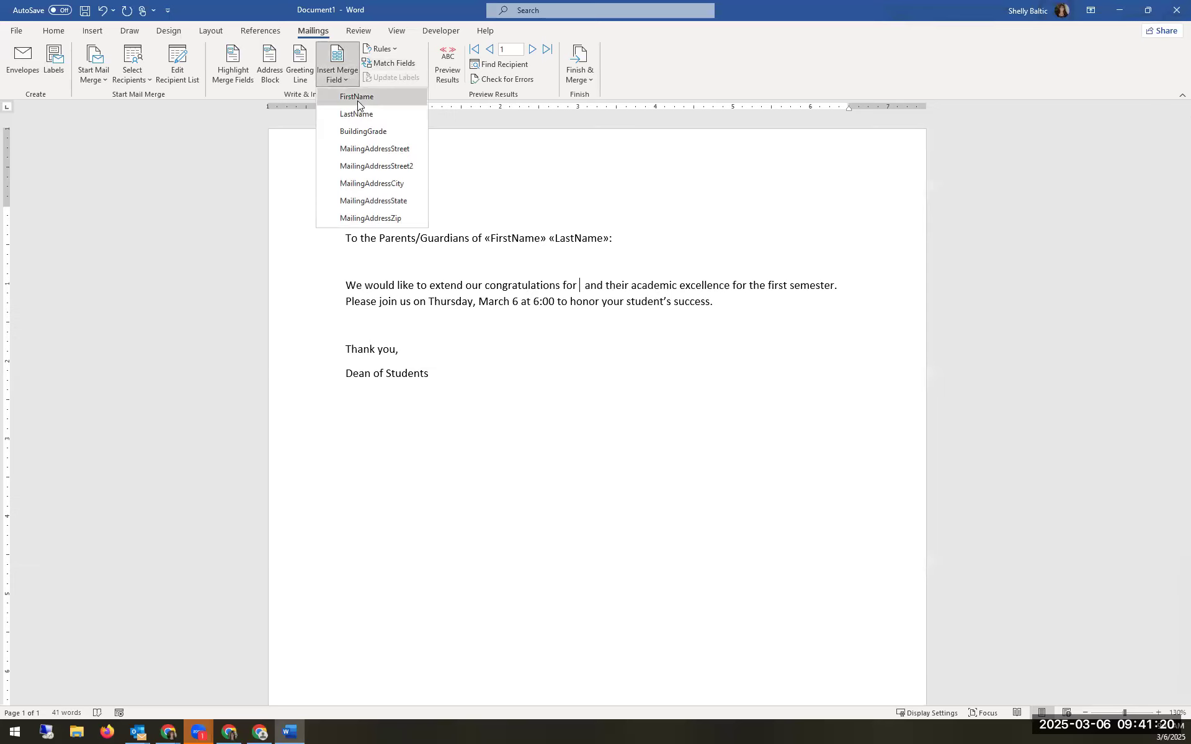
click(359, 101)
key(Delete)
click(346, 233)
click(349, 210)
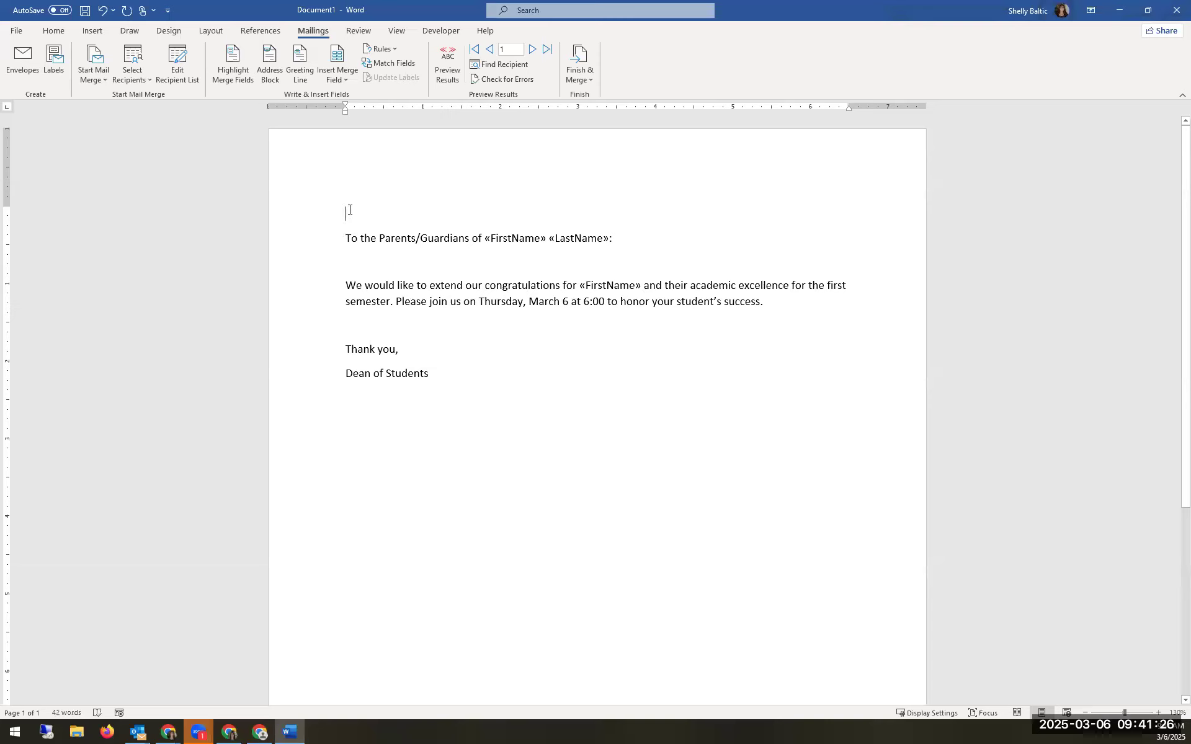
click(276, 77)
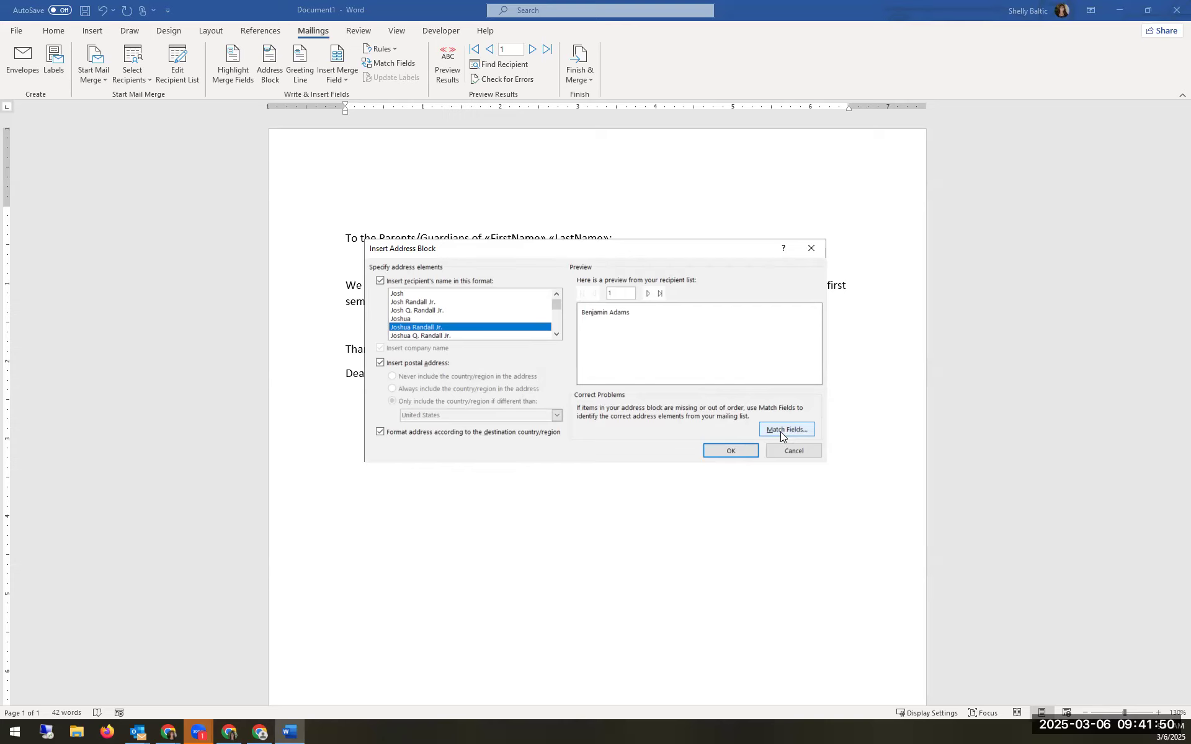
click(791, 450)
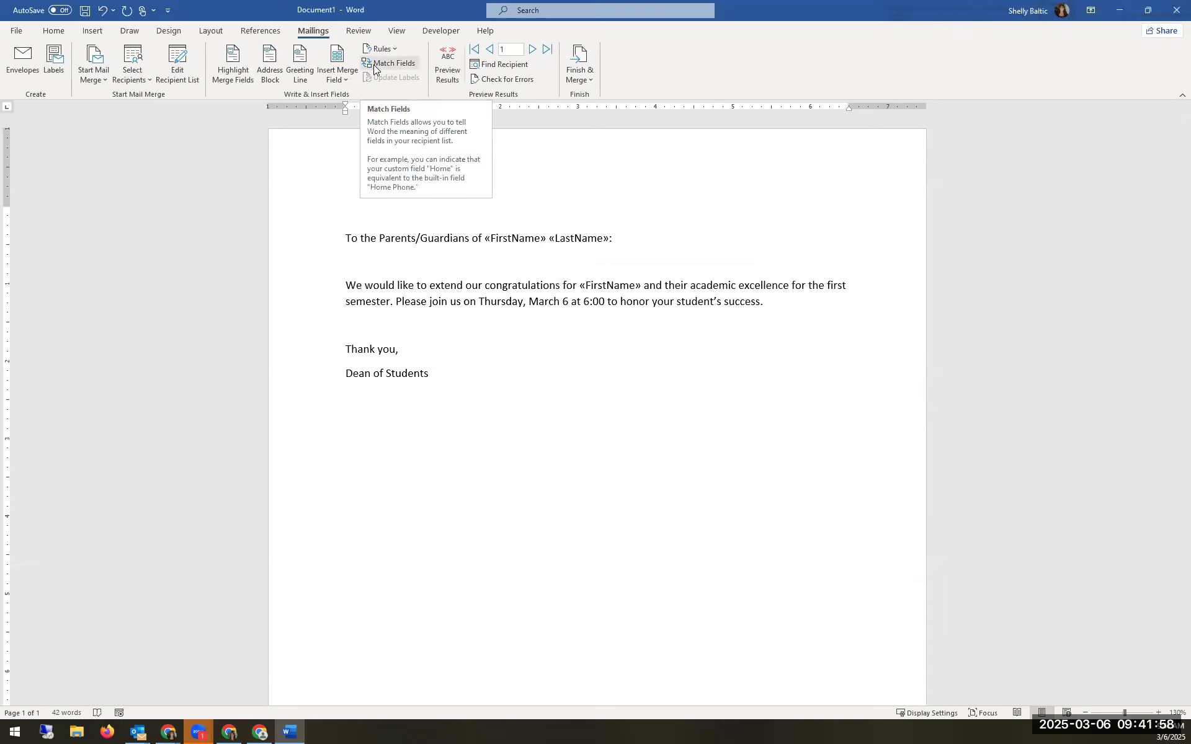
Step: Match Address 1, Address 2, City, State, Postal Code to MailingAddressStreet, Street2, City, State, Zip
click(374, 64)
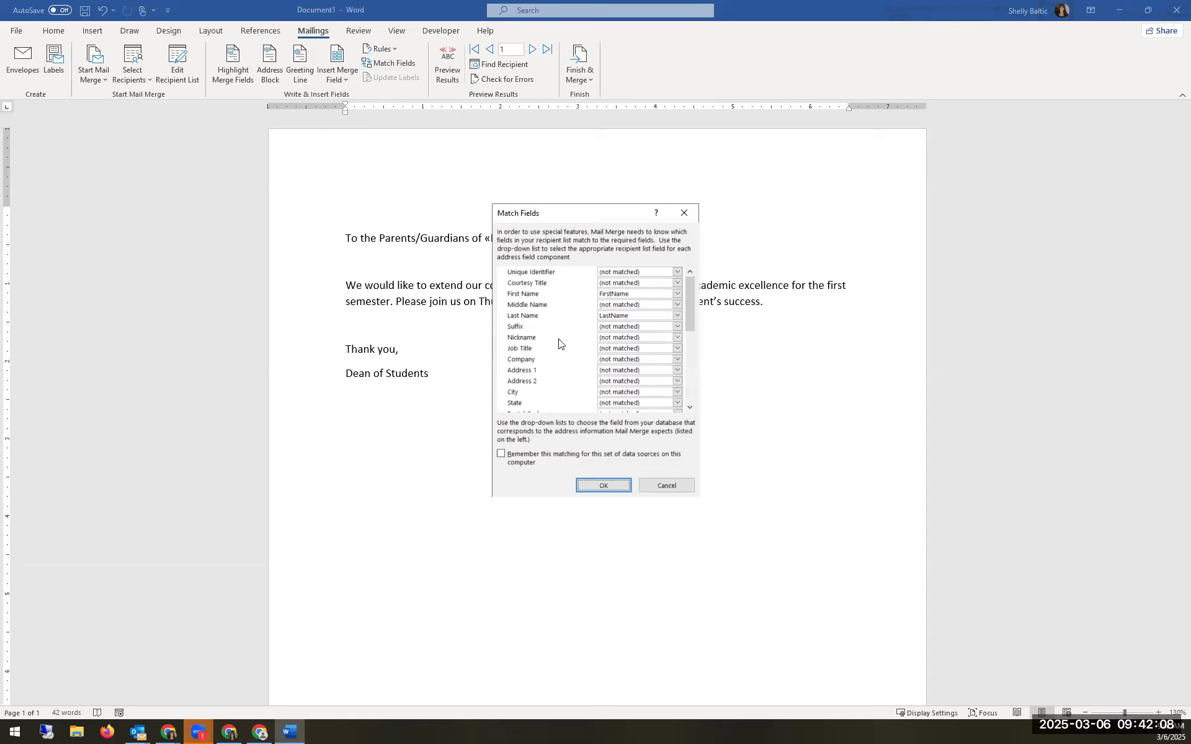
click(613, 369)
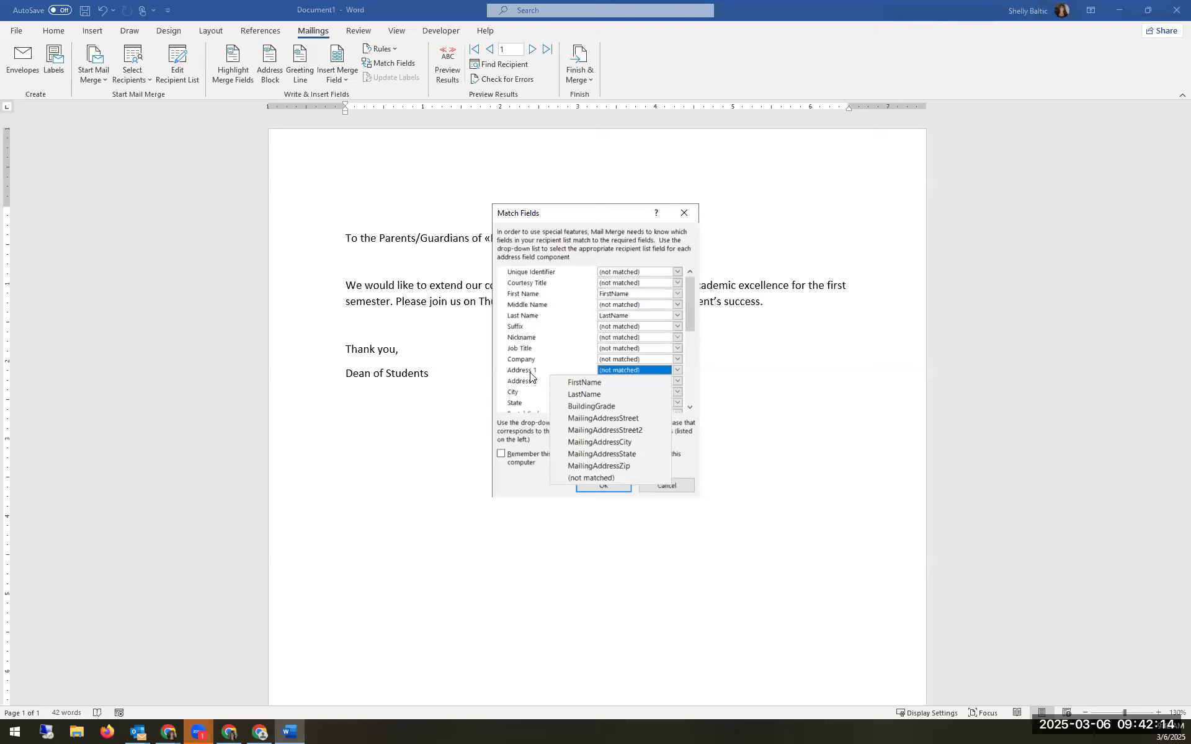
click(595, 417)
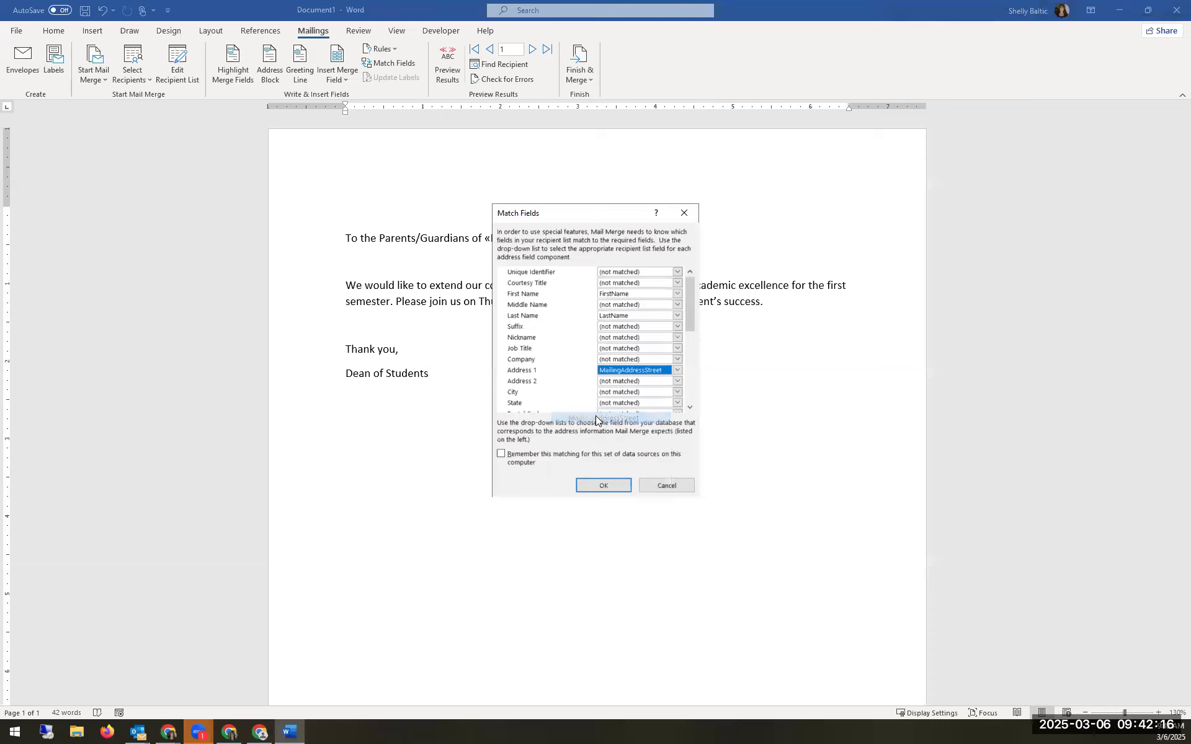
click(618, 381)
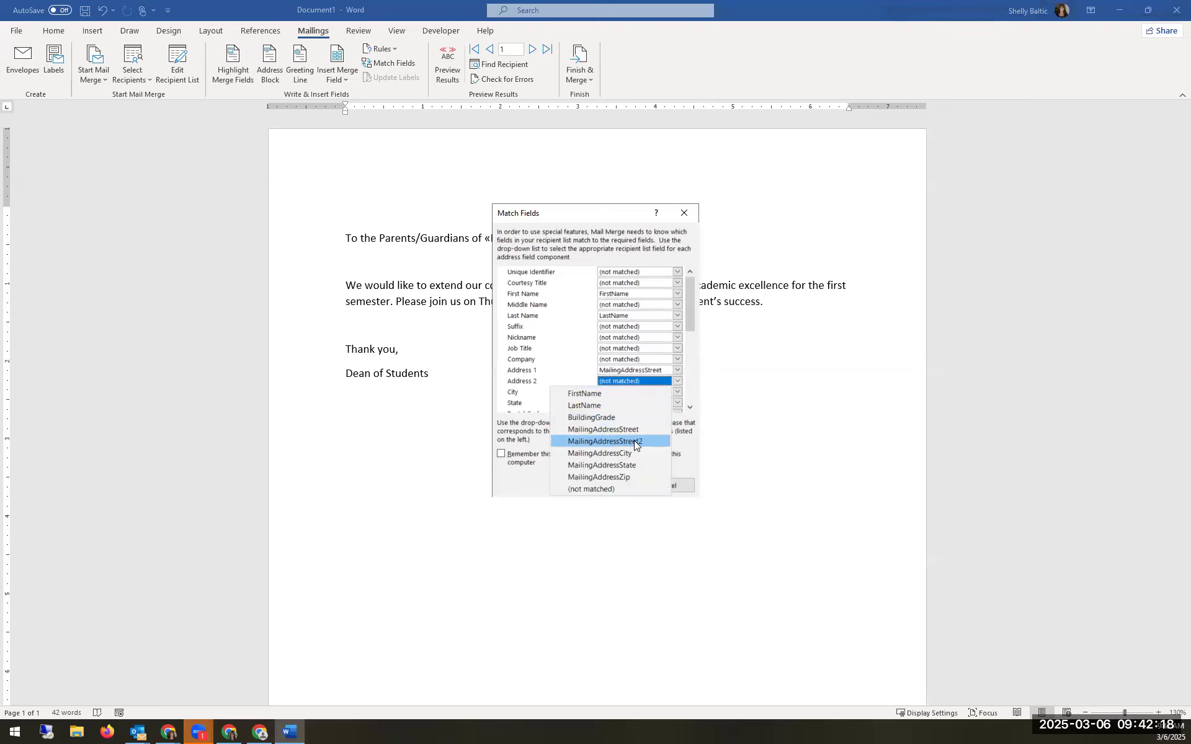
click(635, 439)
scroll(642, 393, down, 2)
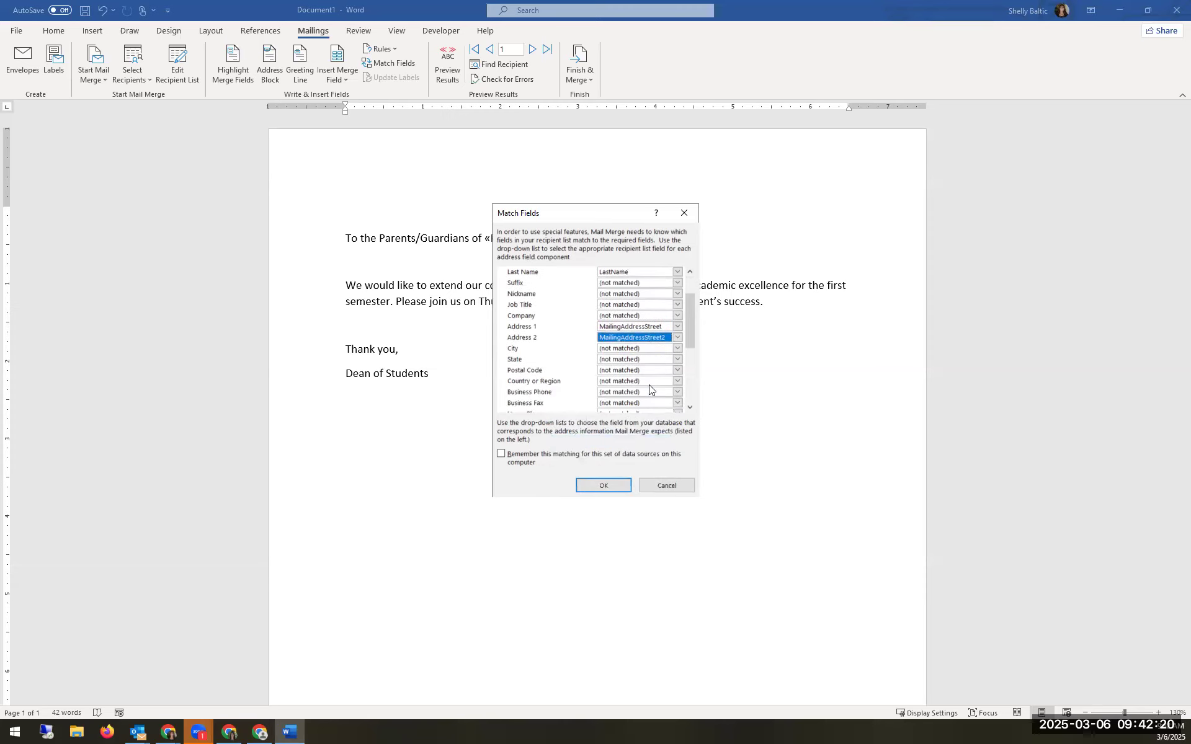
click(635, 349)
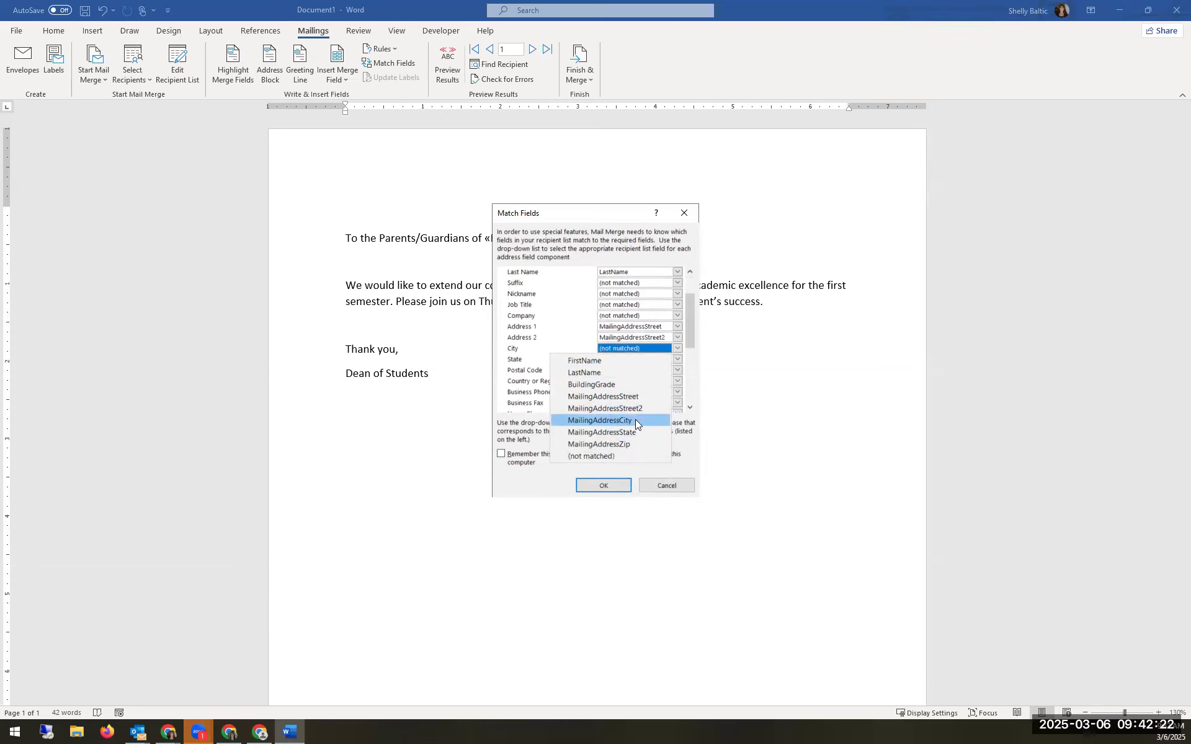
click(635, 420)
click(623, 360)
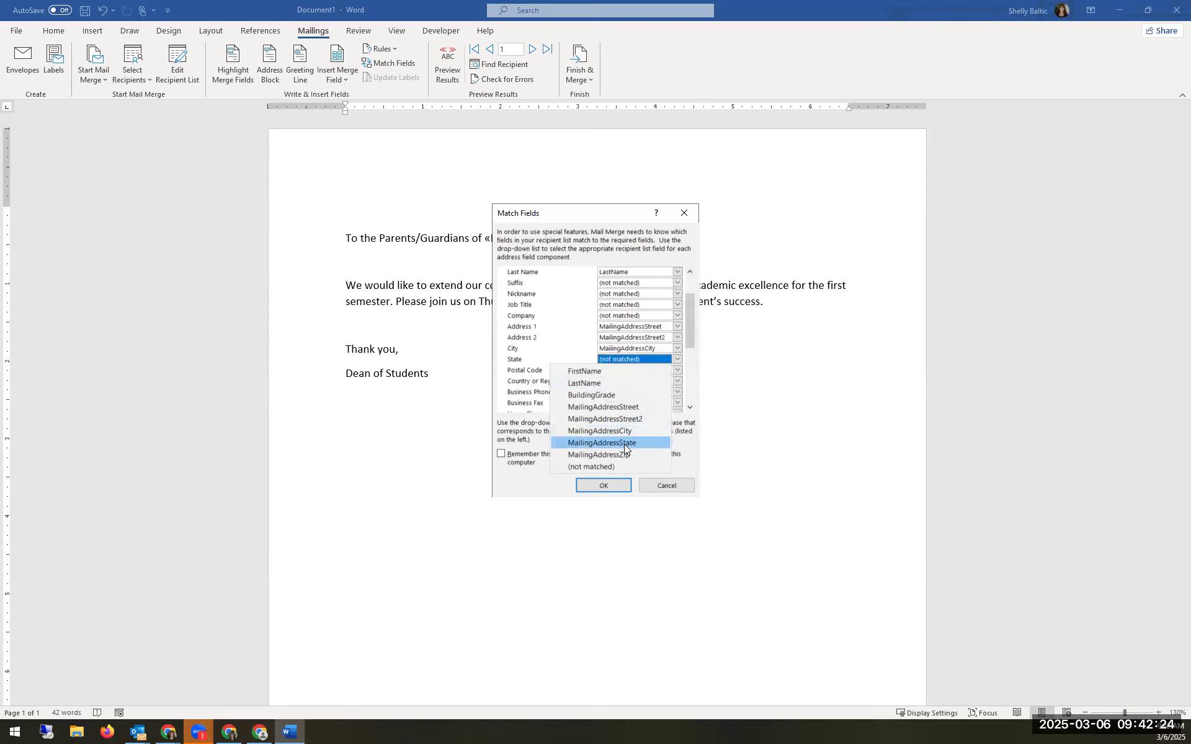
click(624, 444)
click(626, 369)
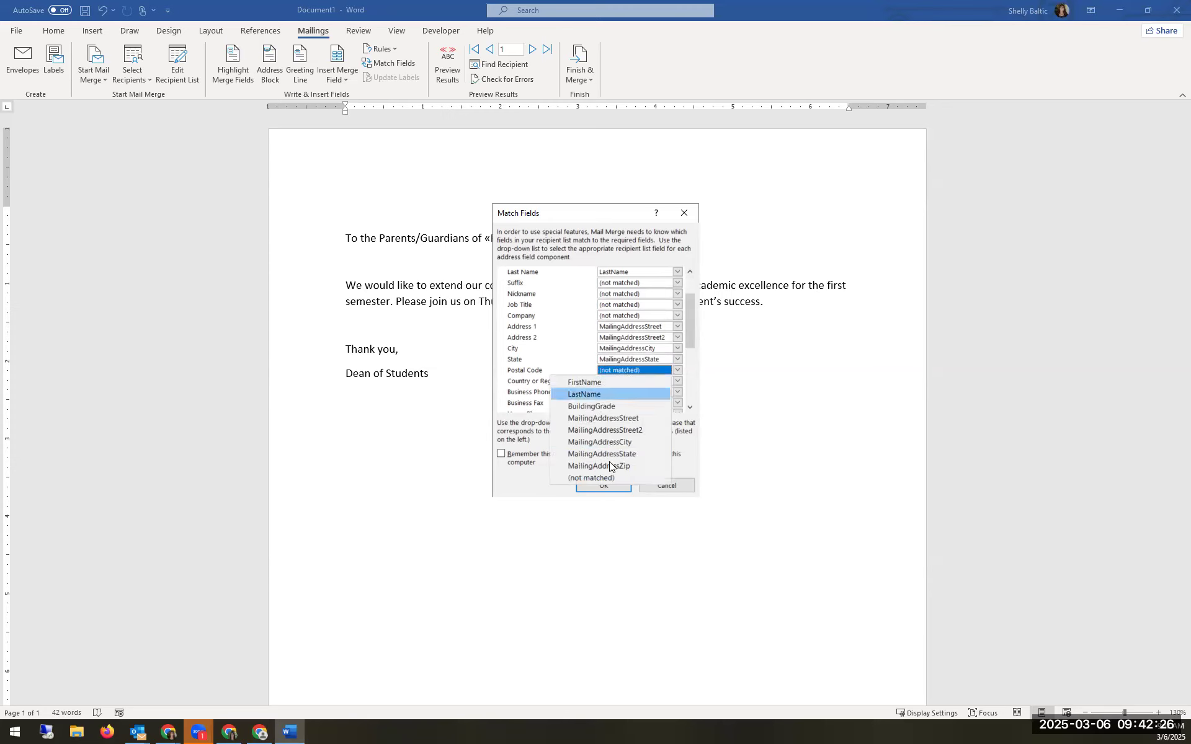
click(621, 468)
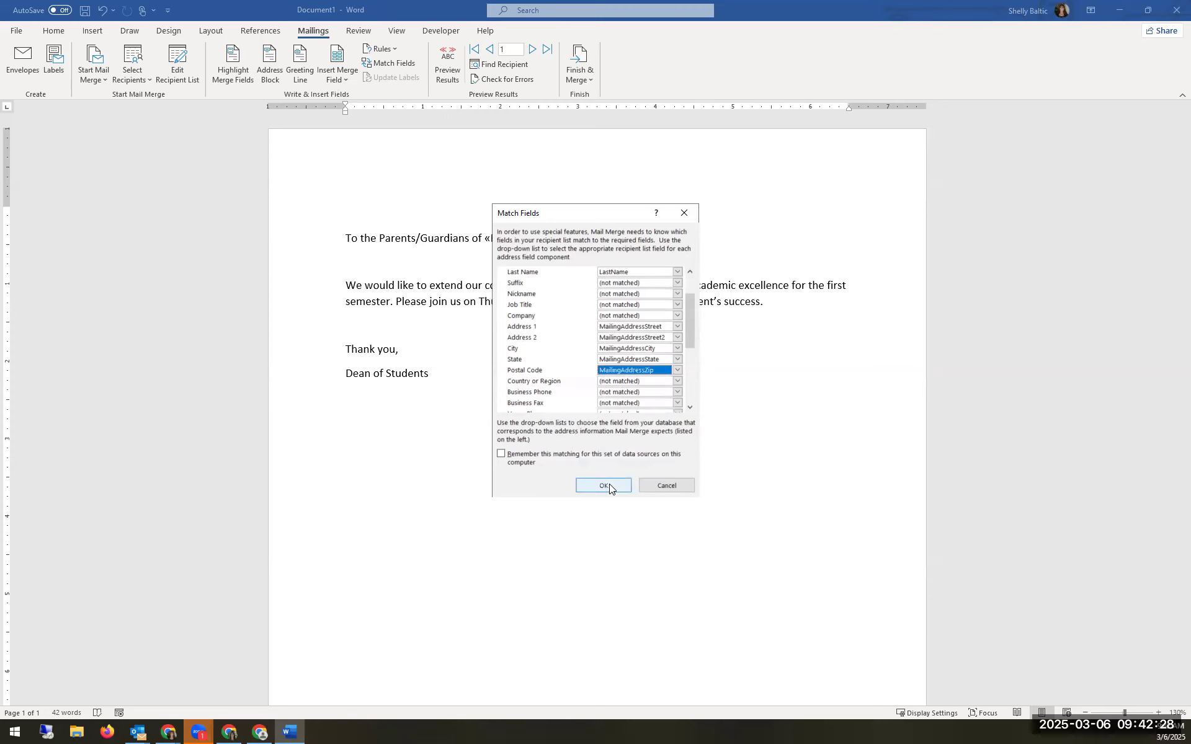
click(606, 485)
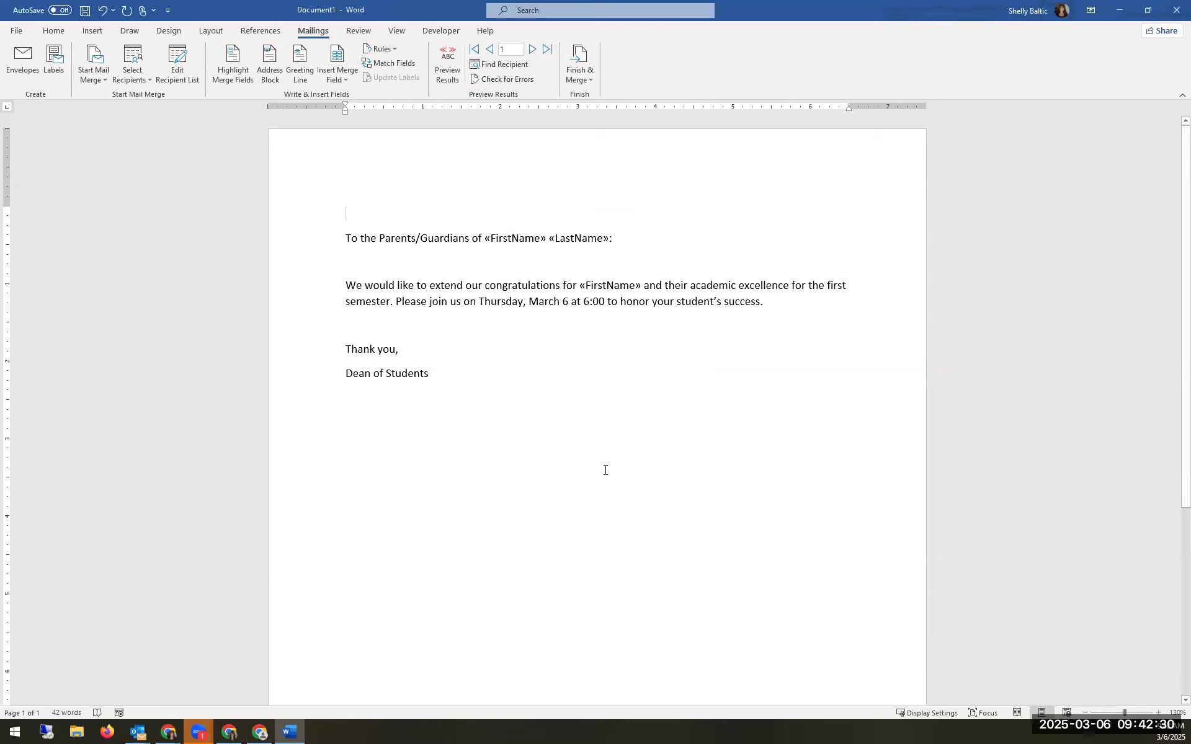
Step: Insert the «AddressBlock» above the greeting after checking two preview records, then preview the filled letter
click(272, 78)
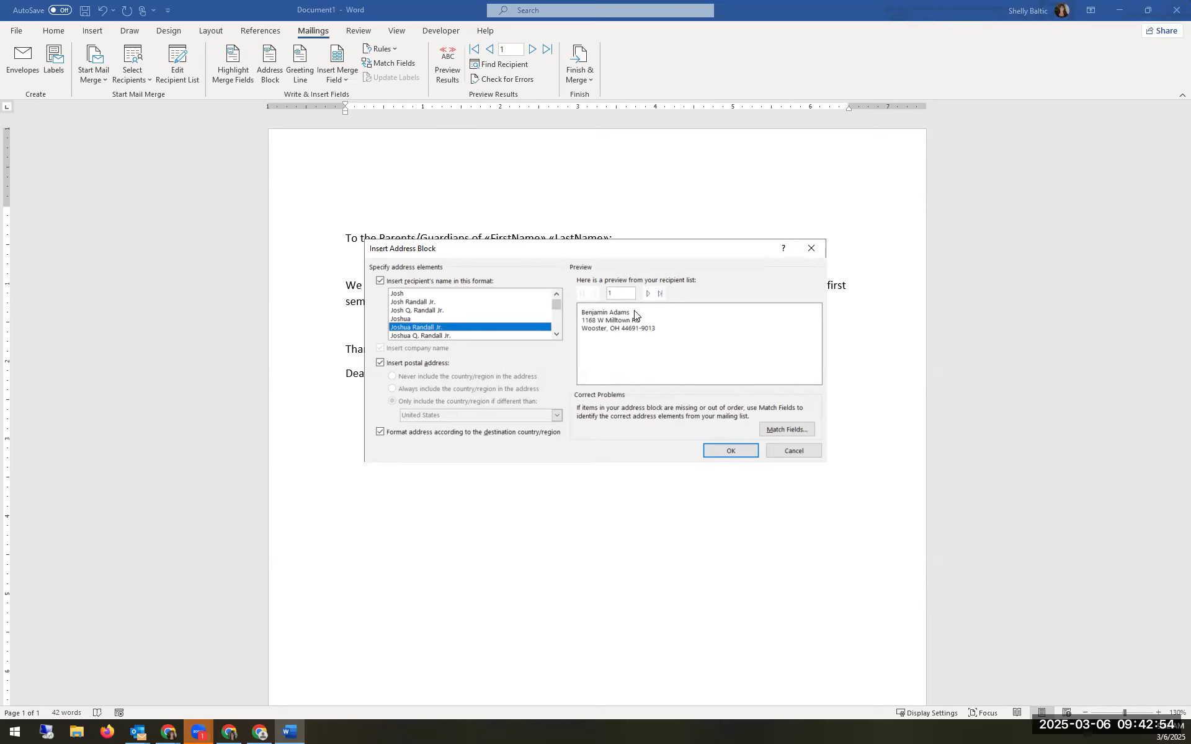
click(647, 294)
click(646, 294)
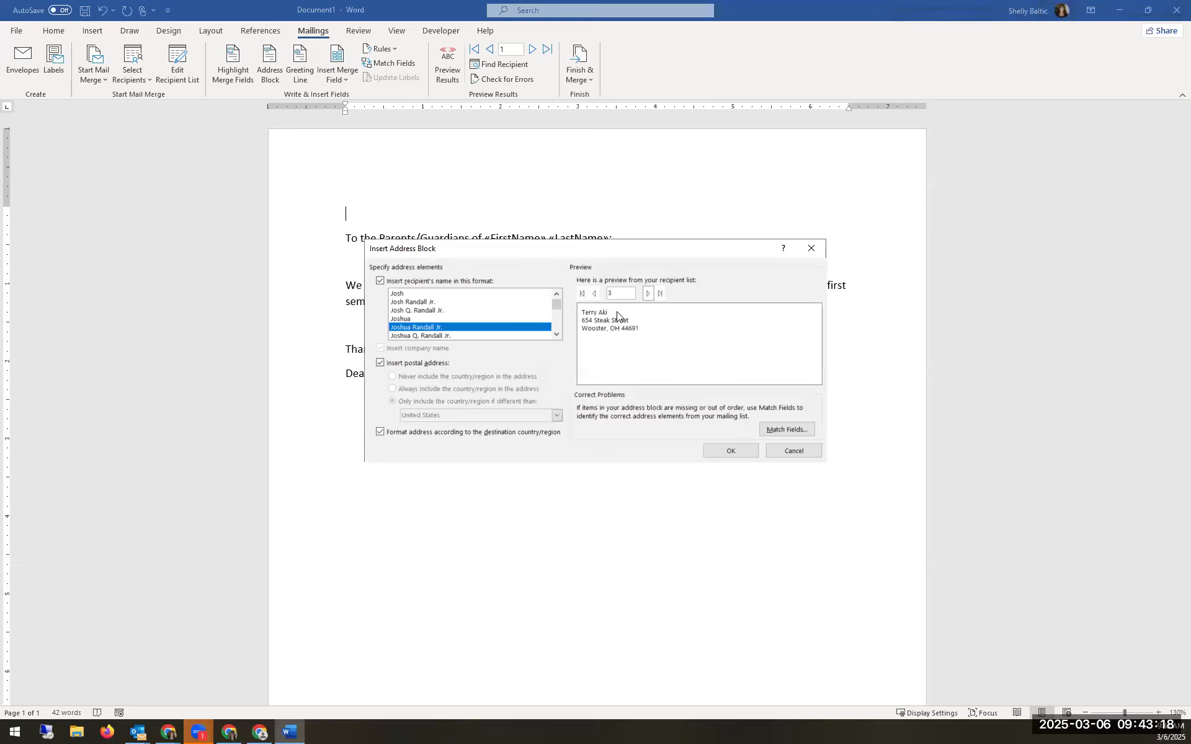
click(726, 449)
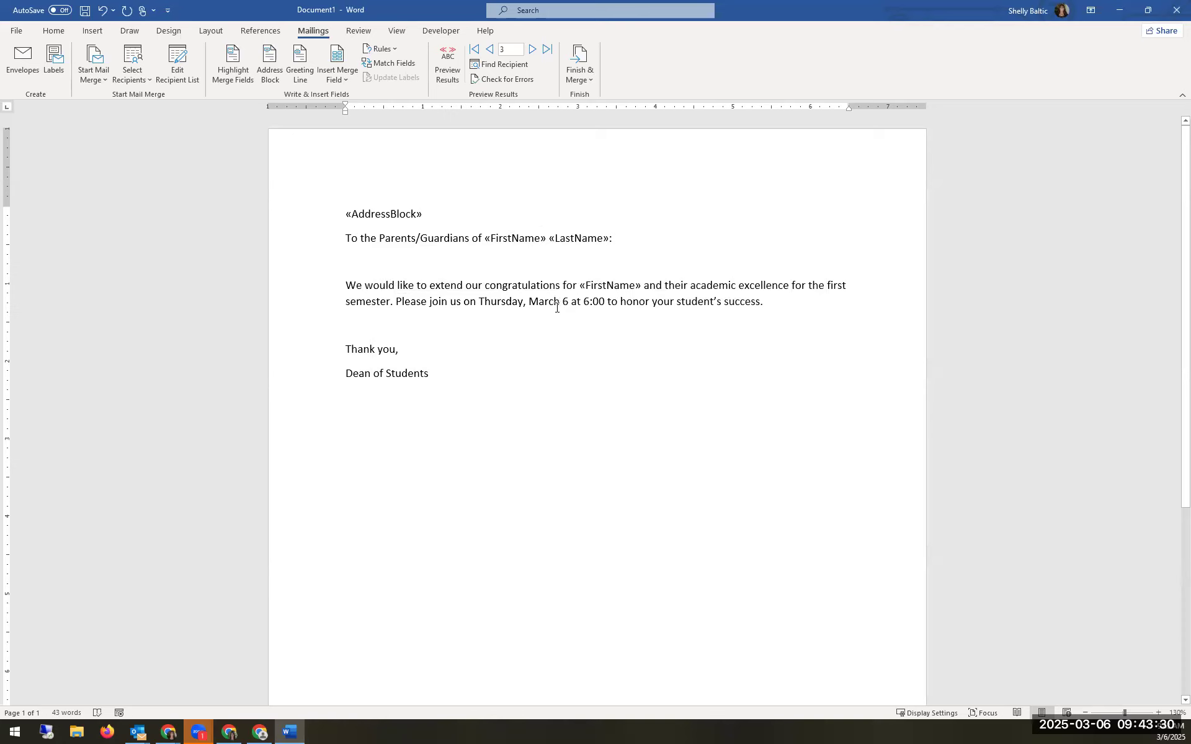
click(447, 77)
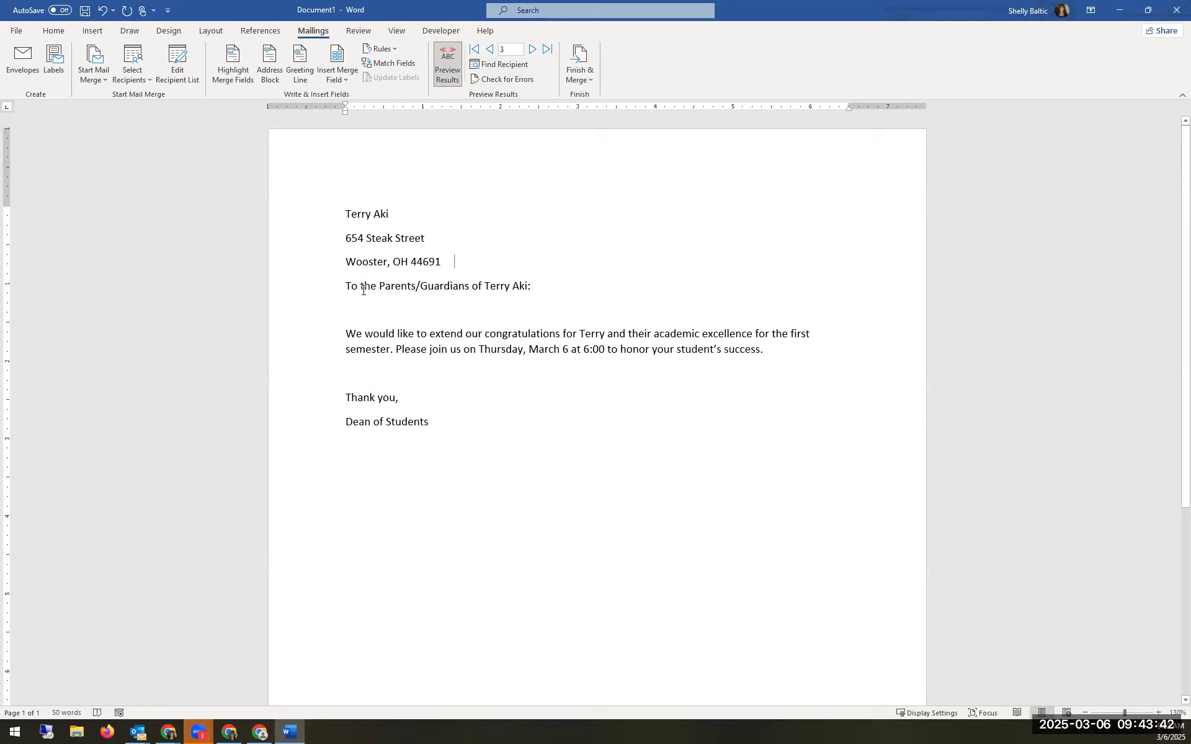
click(486, 286)
click(513, 286)
drag(574, 329, 603, 335)
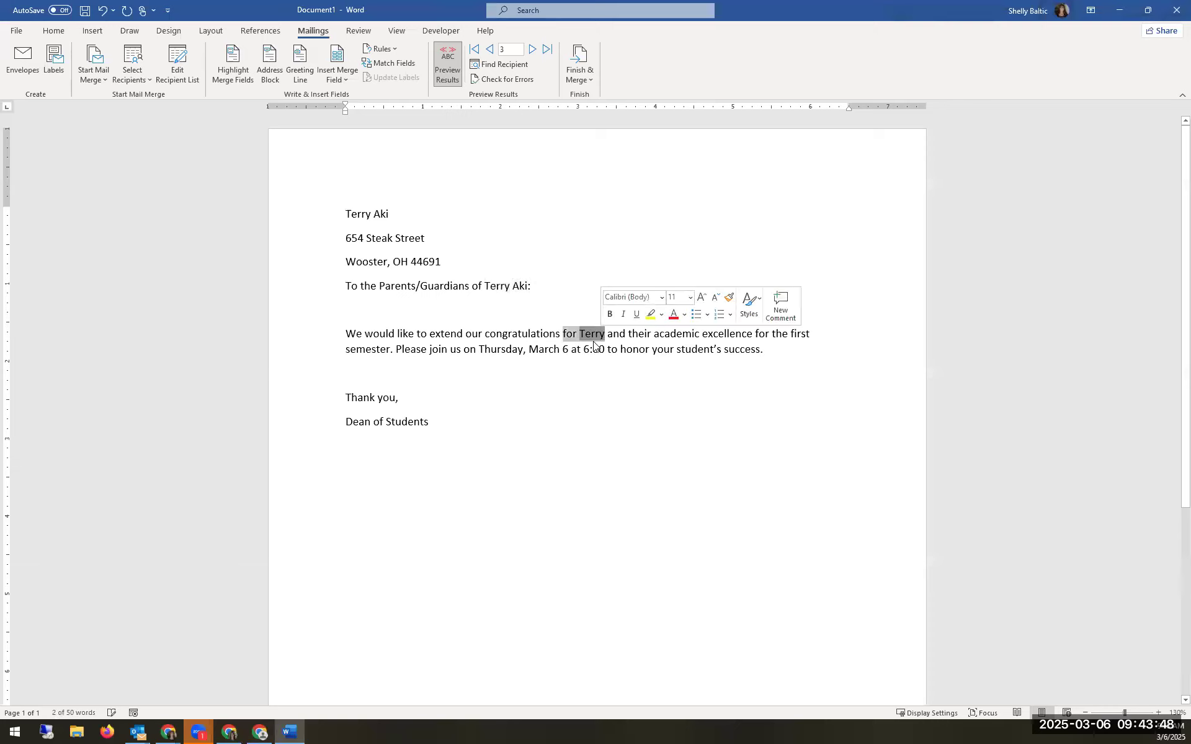
click(607, 351)
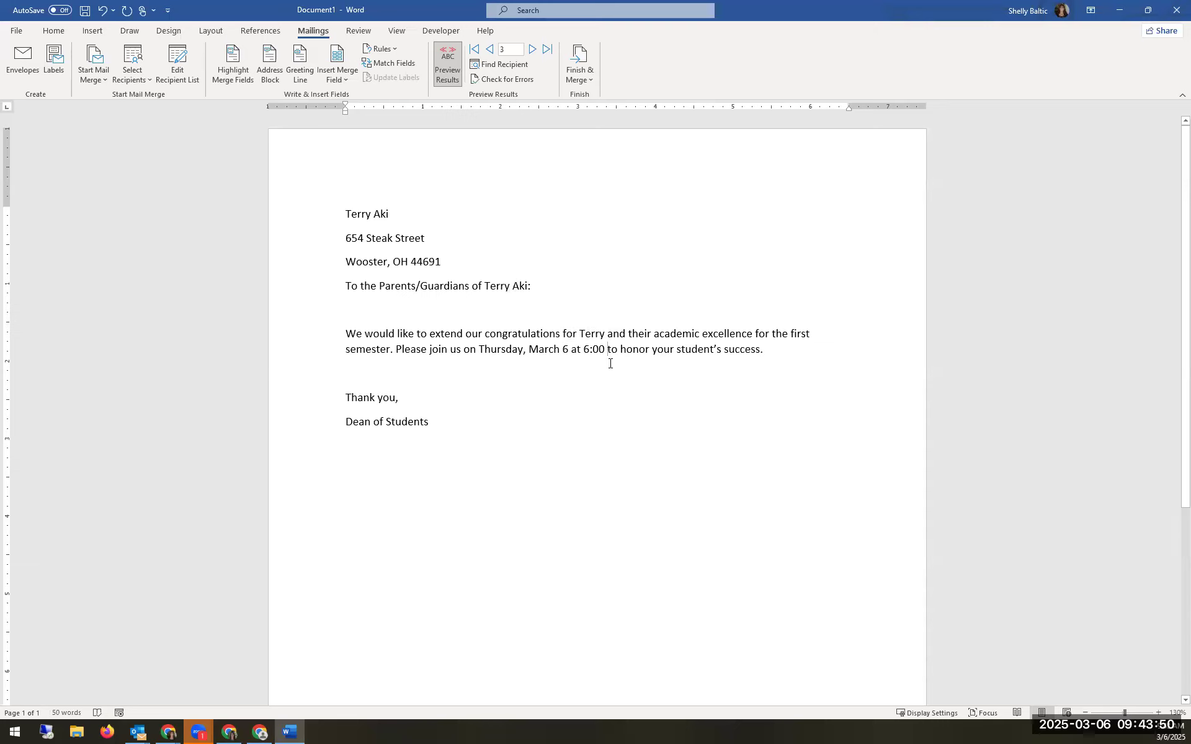
click(532, 55)
click(532, 55)
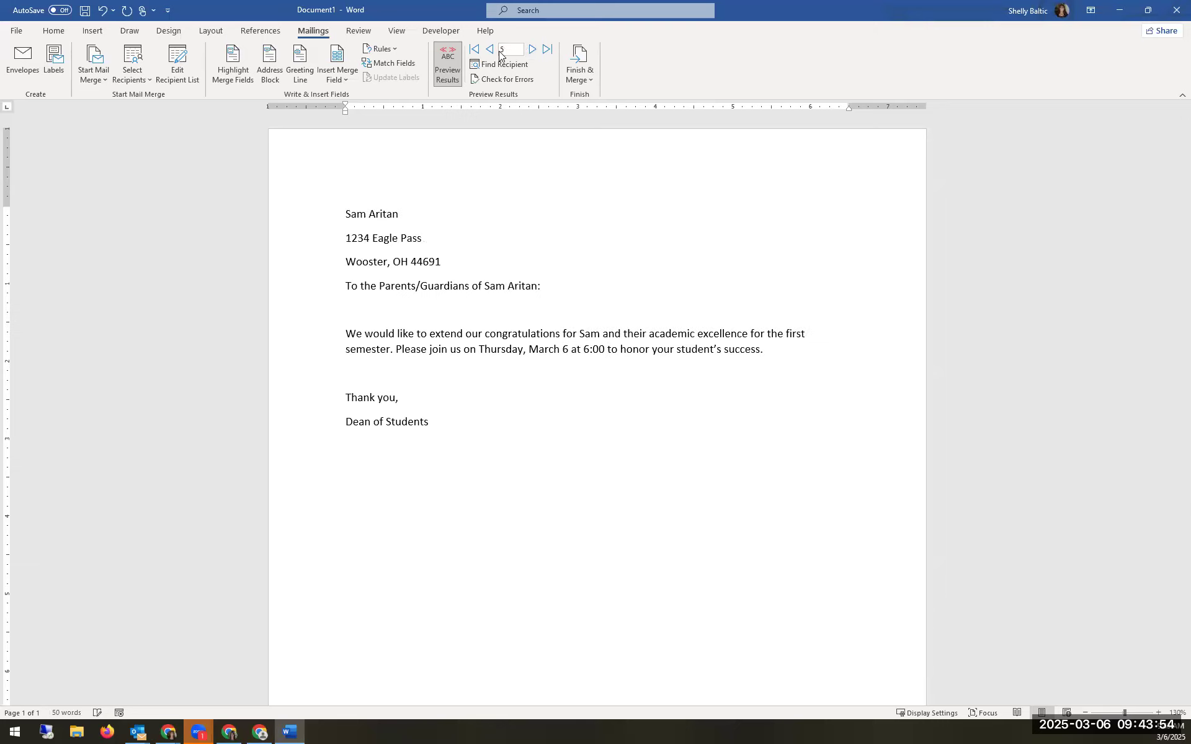
click(490, 50)
click(482, 413)
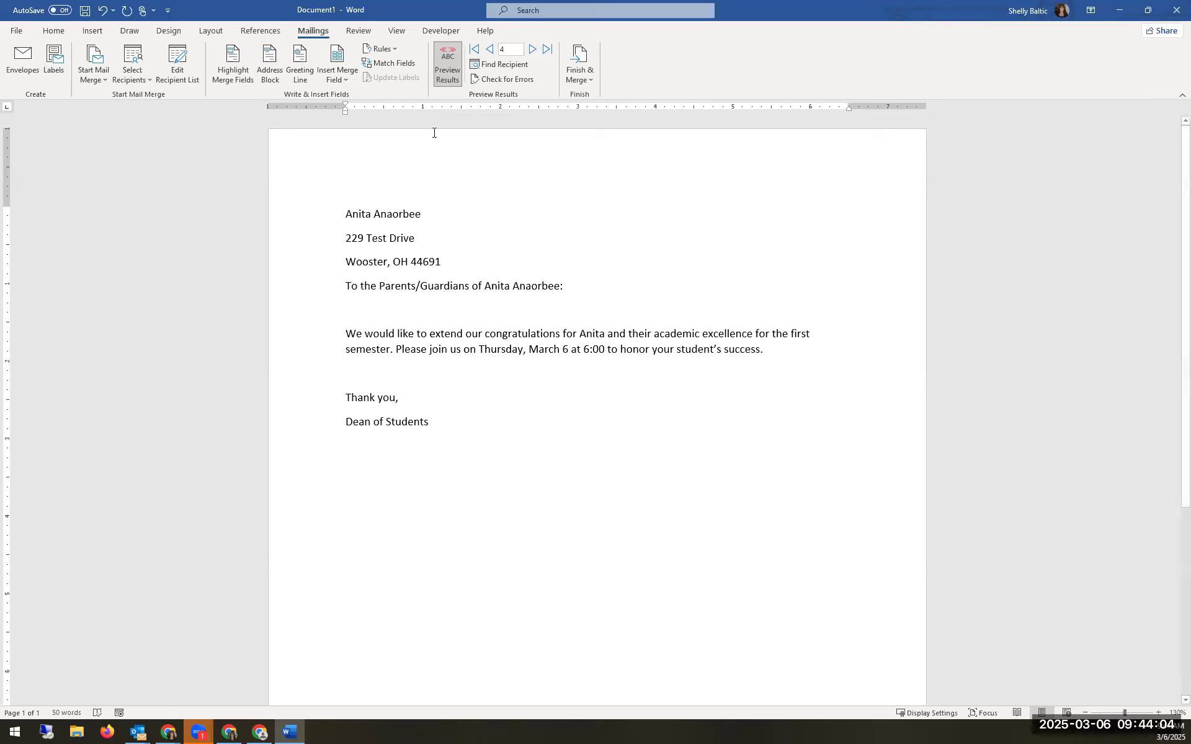
click(454, 71)
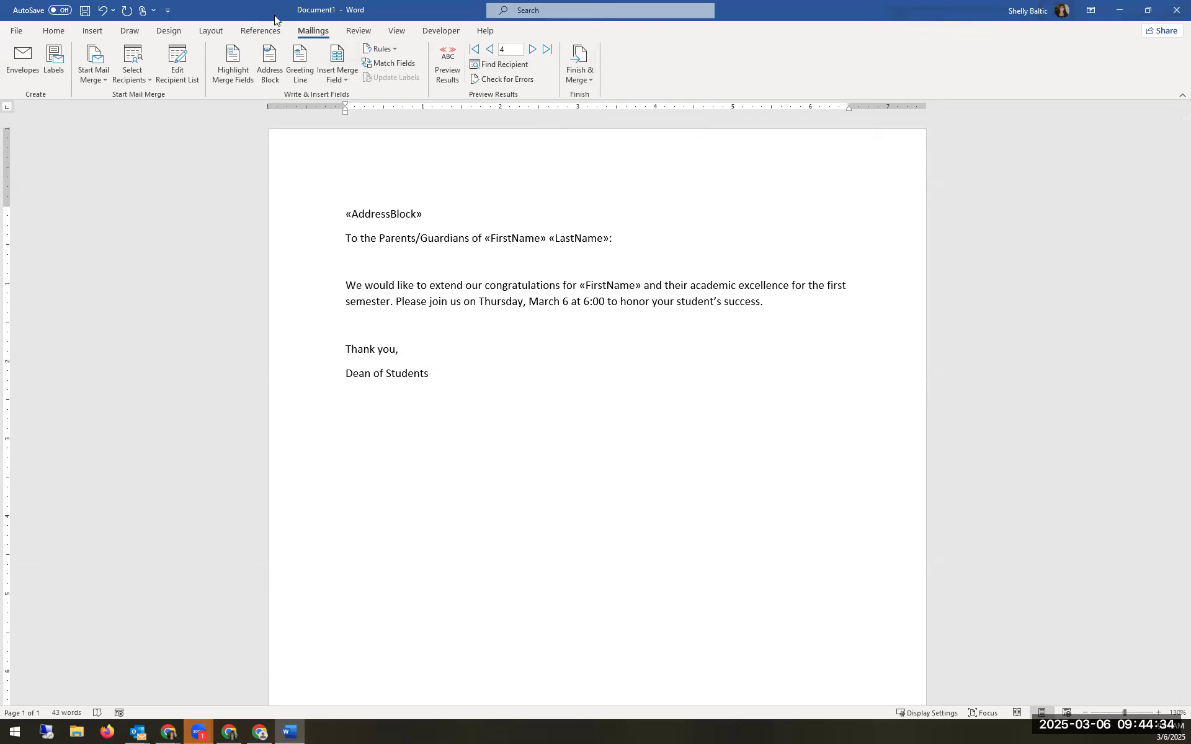
click(589, 80)
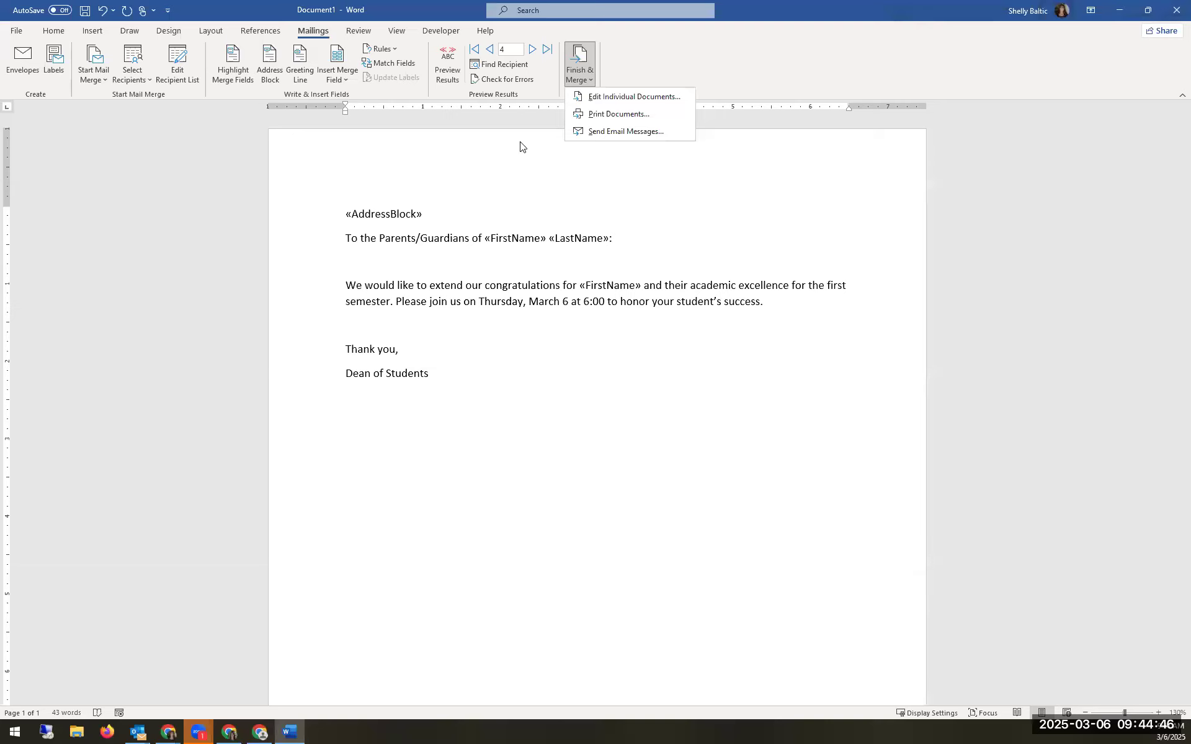
Step: Preview the letter with a student's real name and address, then switch back to merge fields
click(469, 225)
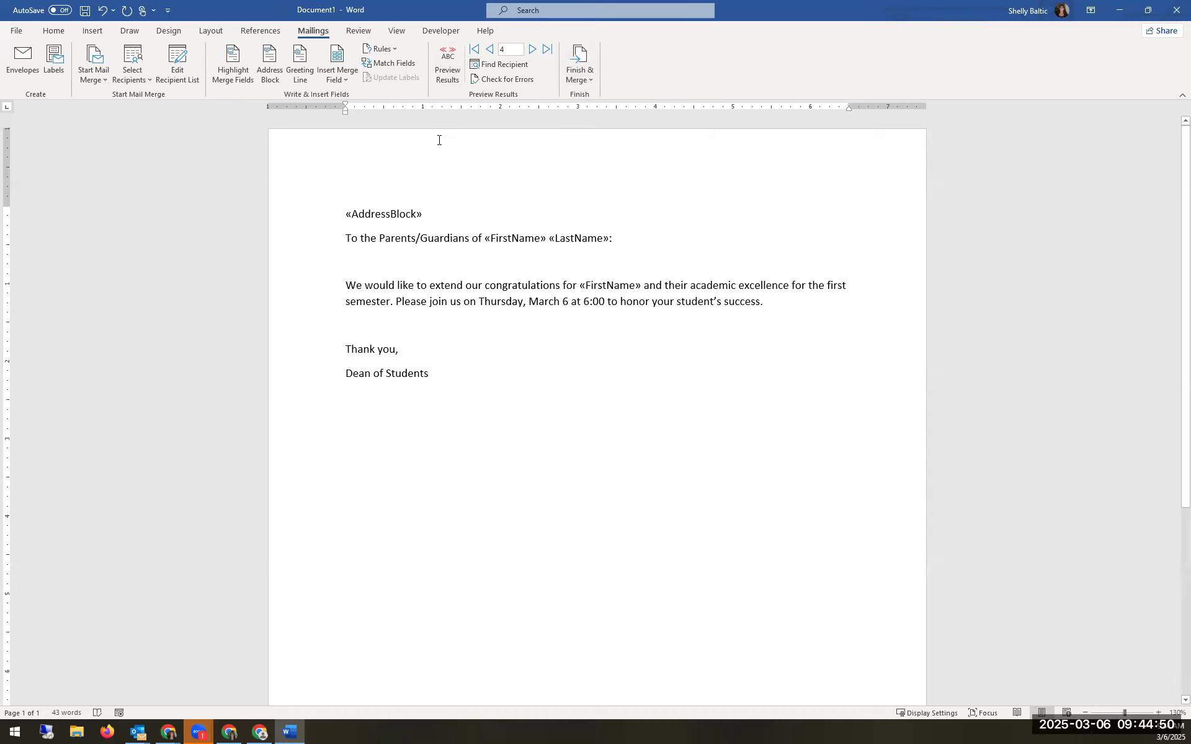
click(444, 79)
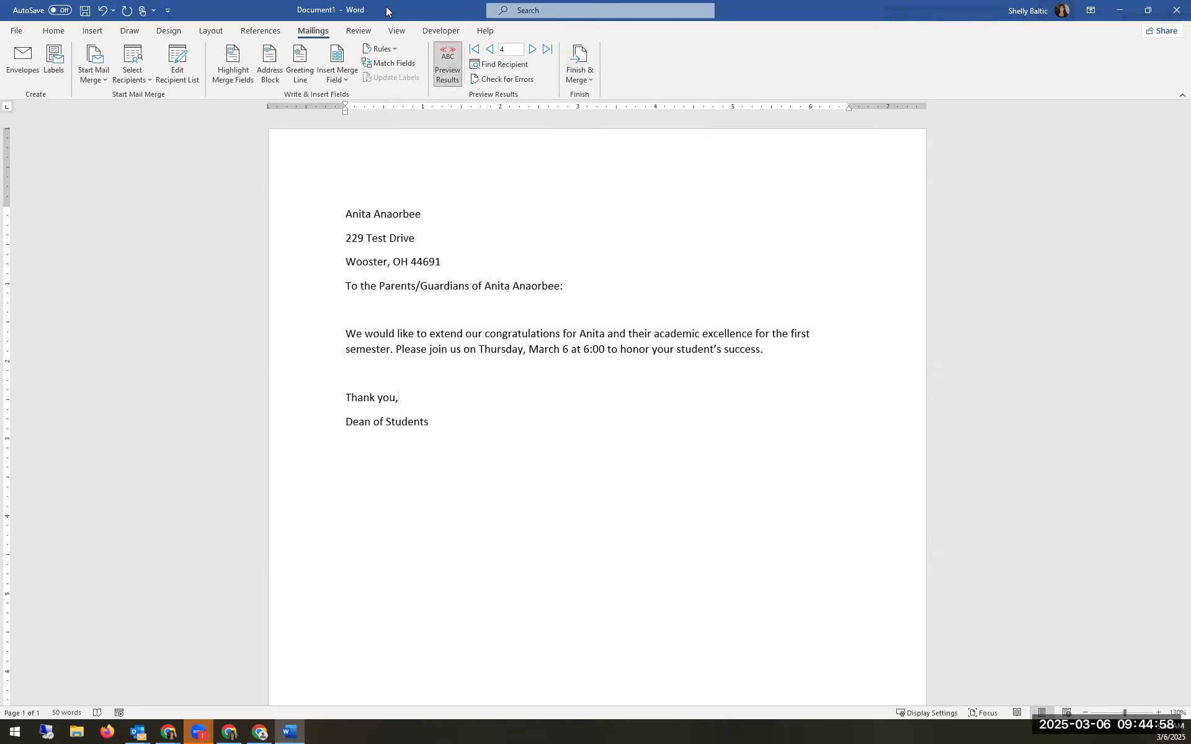
click(447, 67)
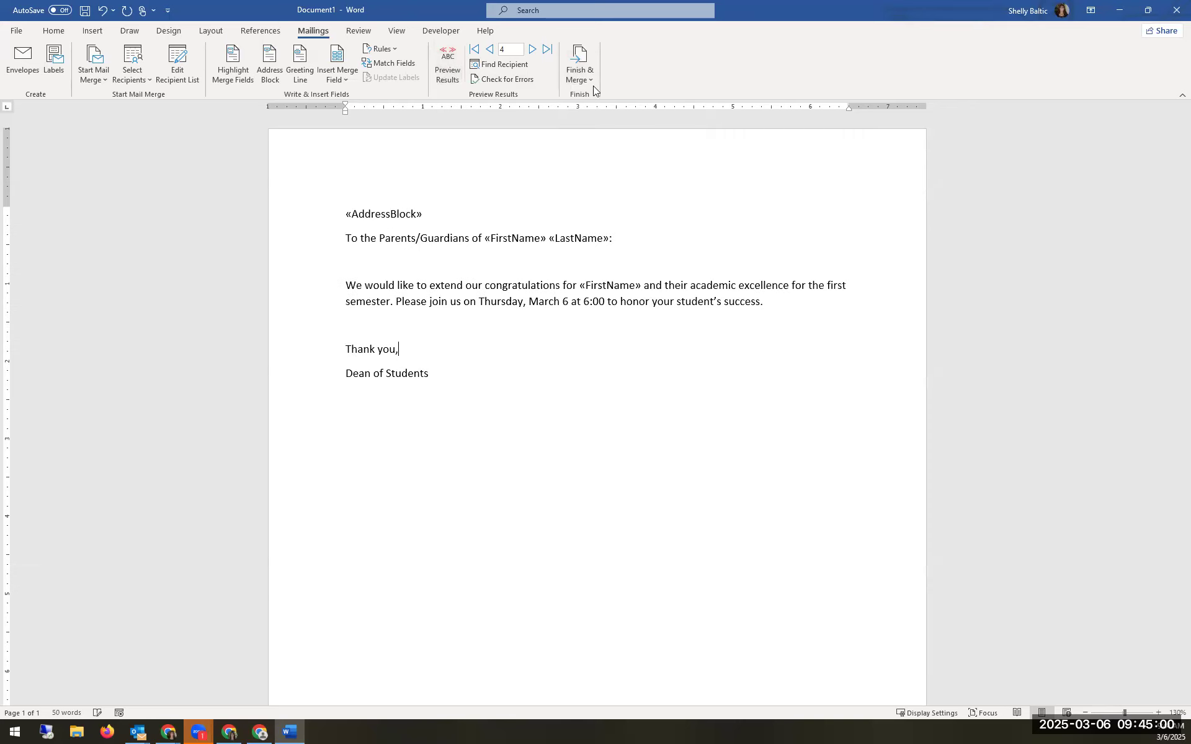
click(583, 79)
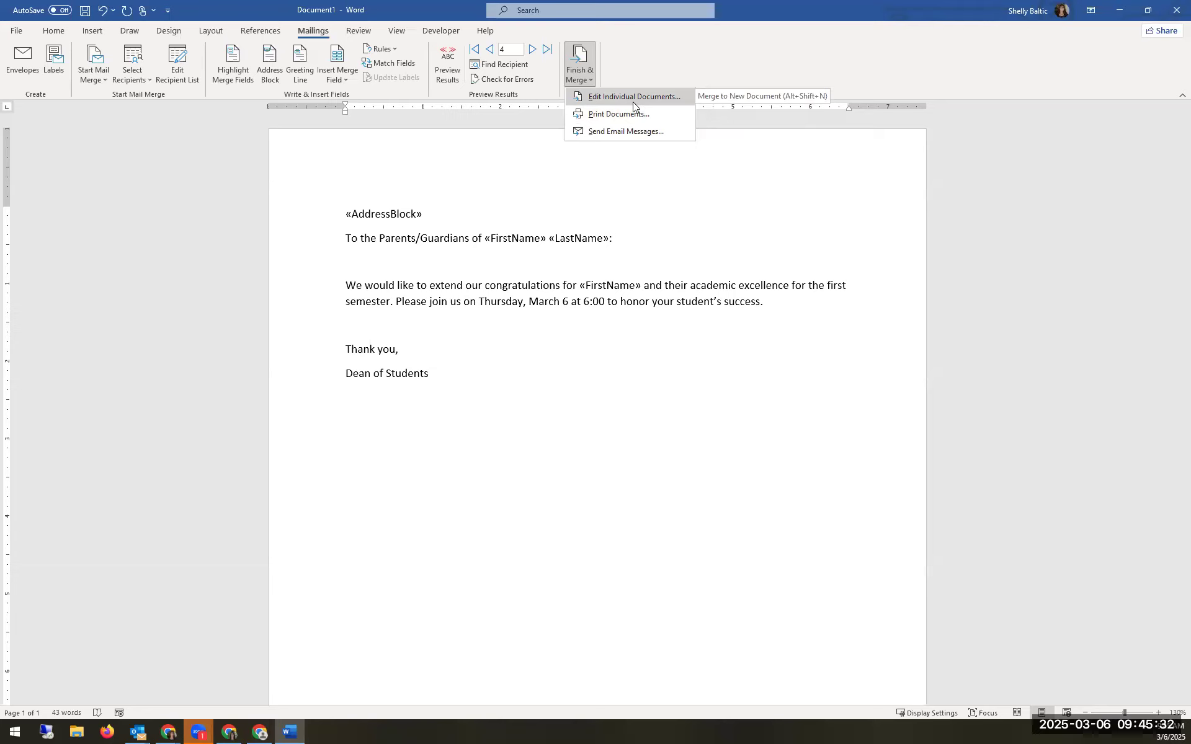
Step: Merge All records into individual letters, producing the 25-page Letters1 document
click(599, 98)
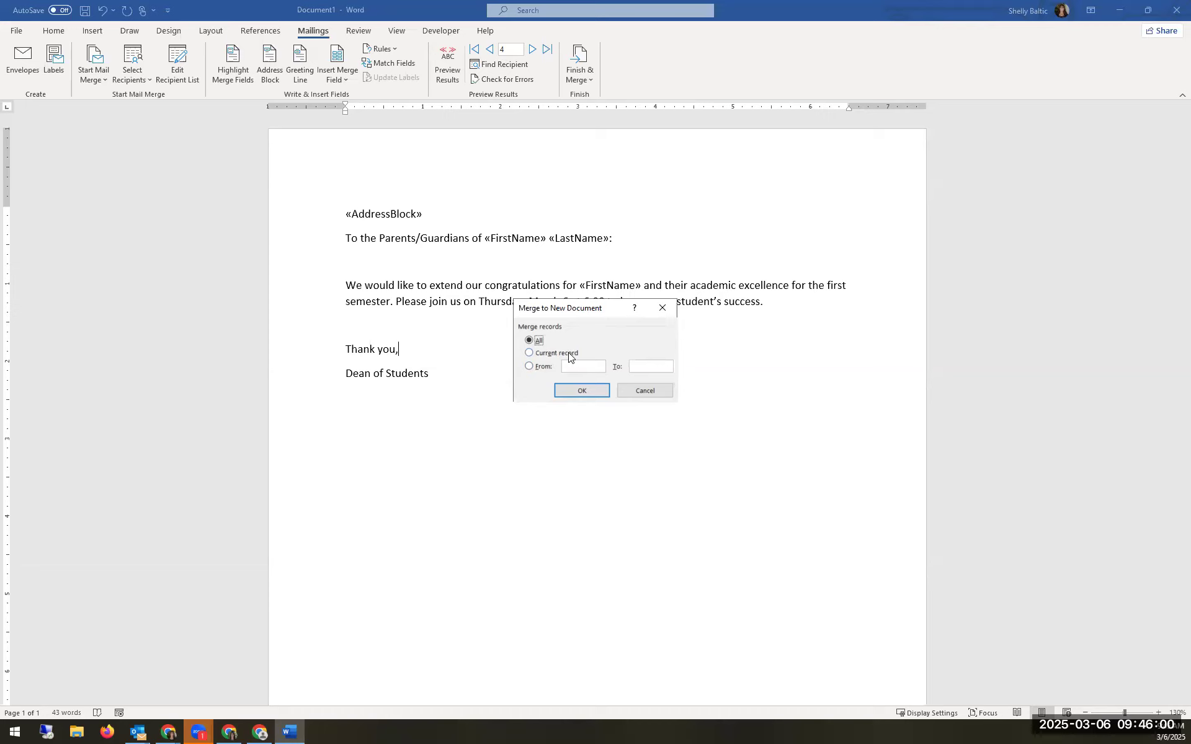
click(575, 391)
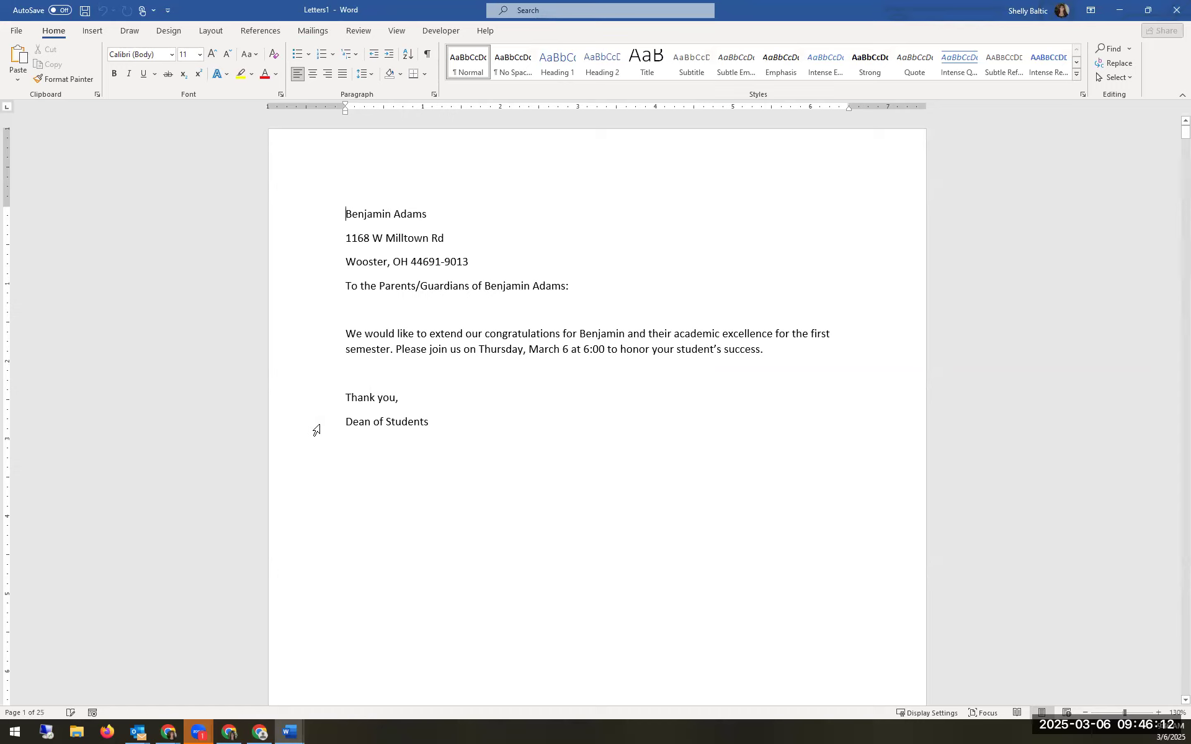
Step: Scroll through the merged letters, then shrink Letters1 so the Document1 template shows behind
scroll(391, 422, down, 3)
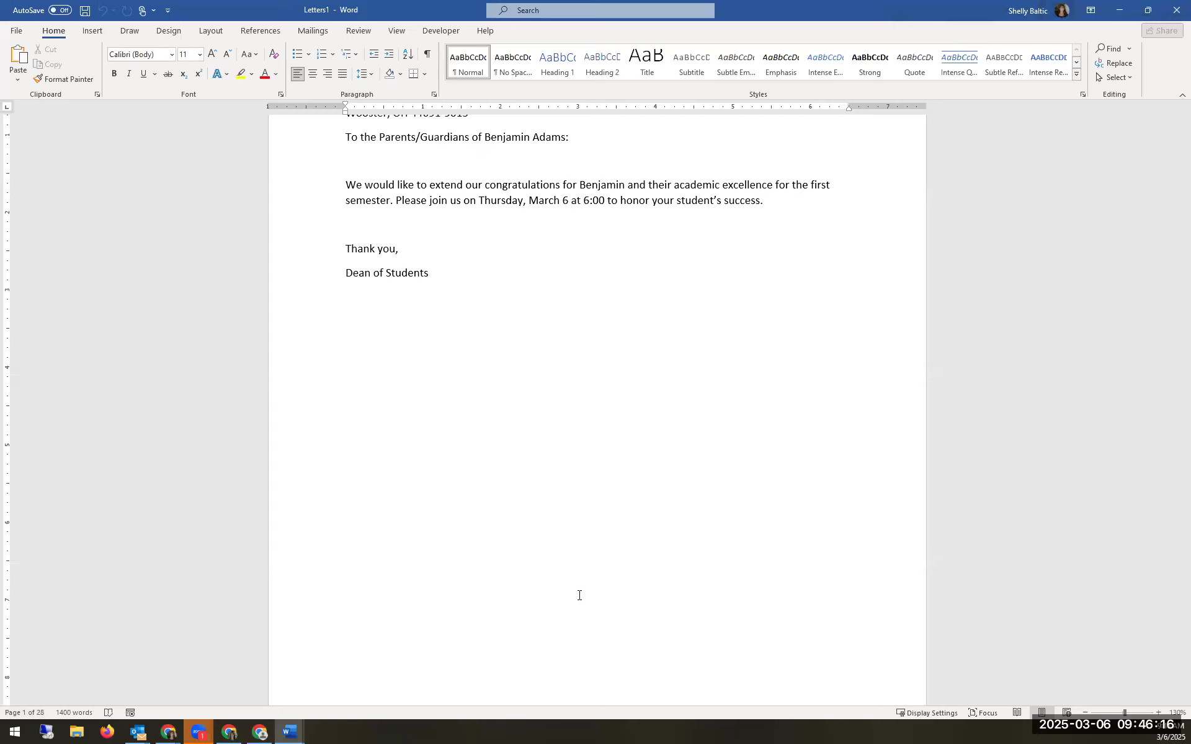
scroll(581, 594, down, 5)
scroll(581, 594, down, 8)
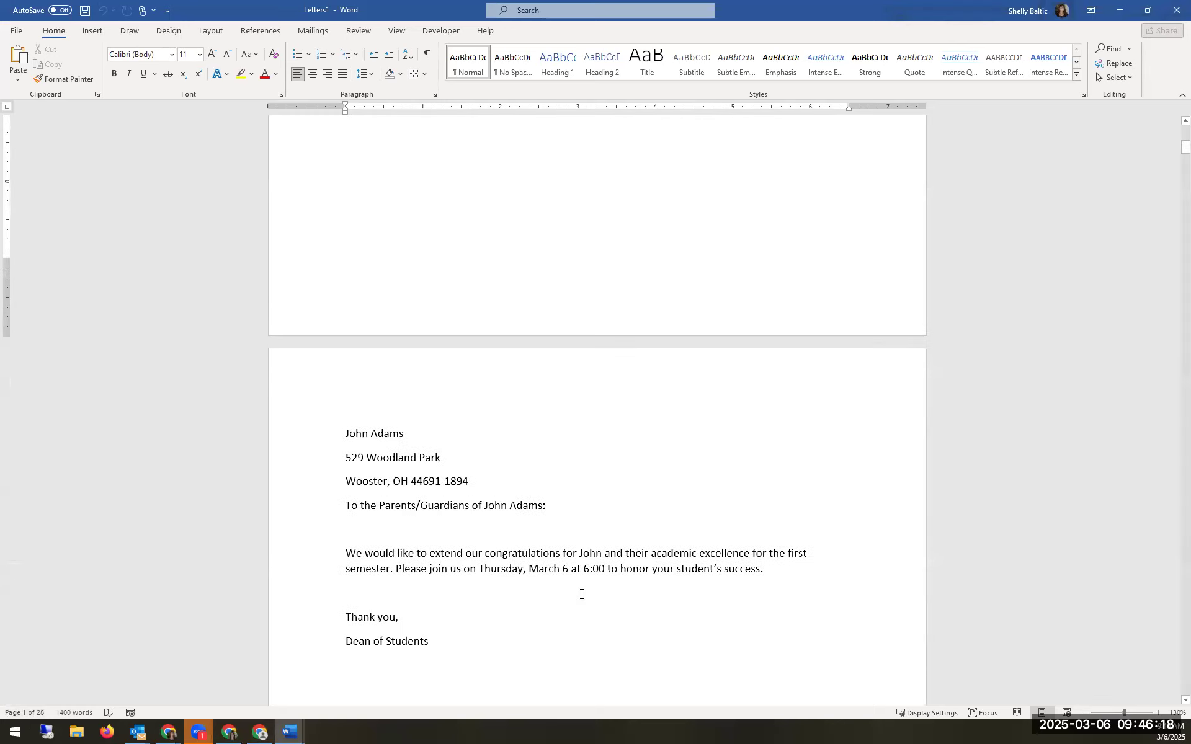
scroll(581, 594, down, 13)
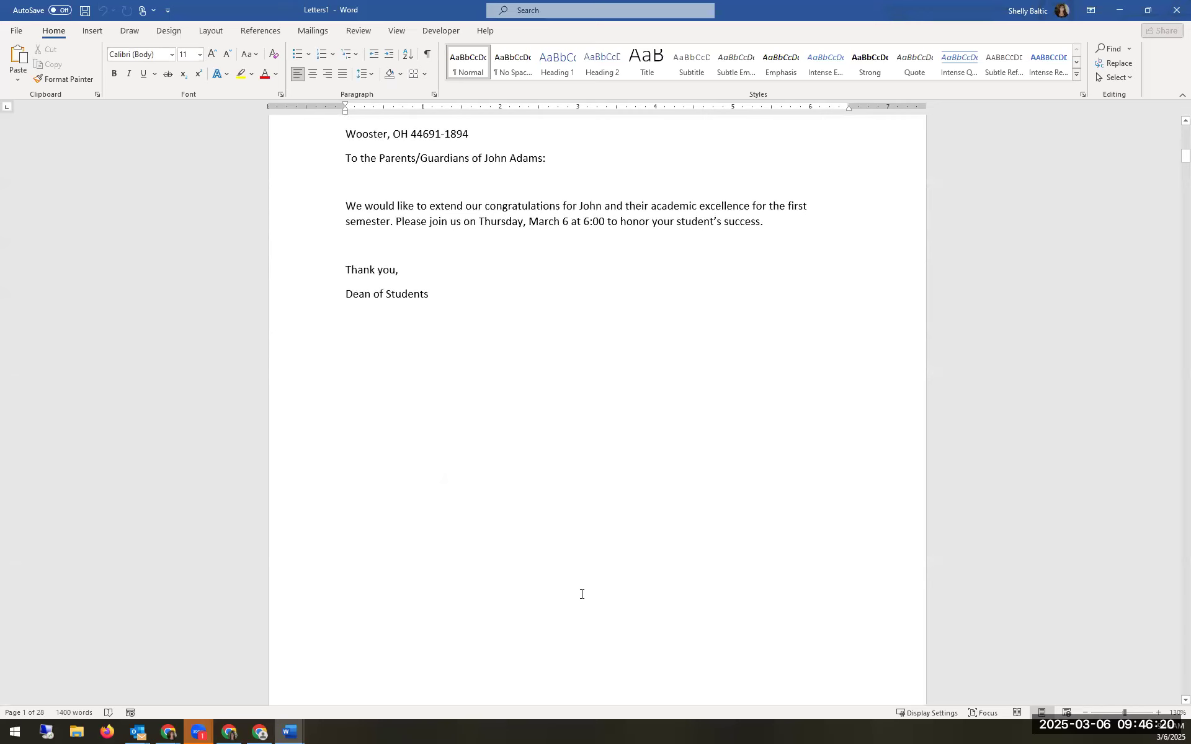
scroll(581, 594, down, 6)
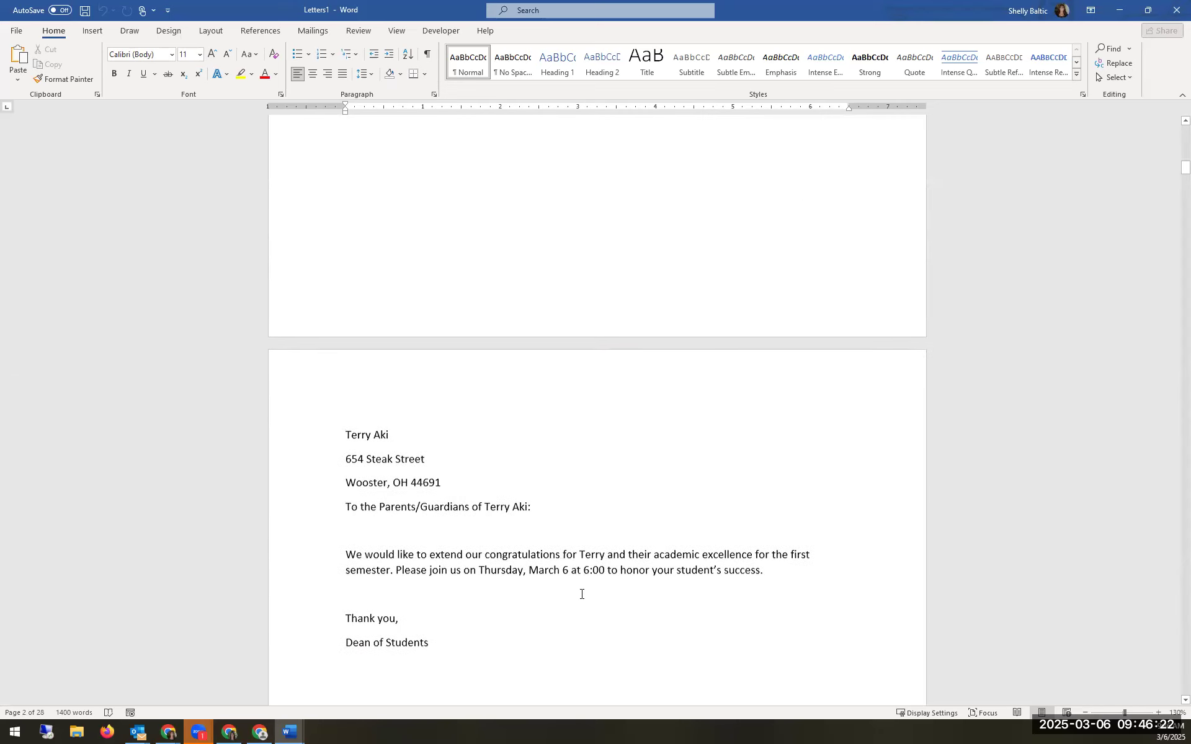
scroll(581, 594, up, 6)
scroll(580, 585, down, 7)
scroll(580, 585, up, 20)
click(591, 556)
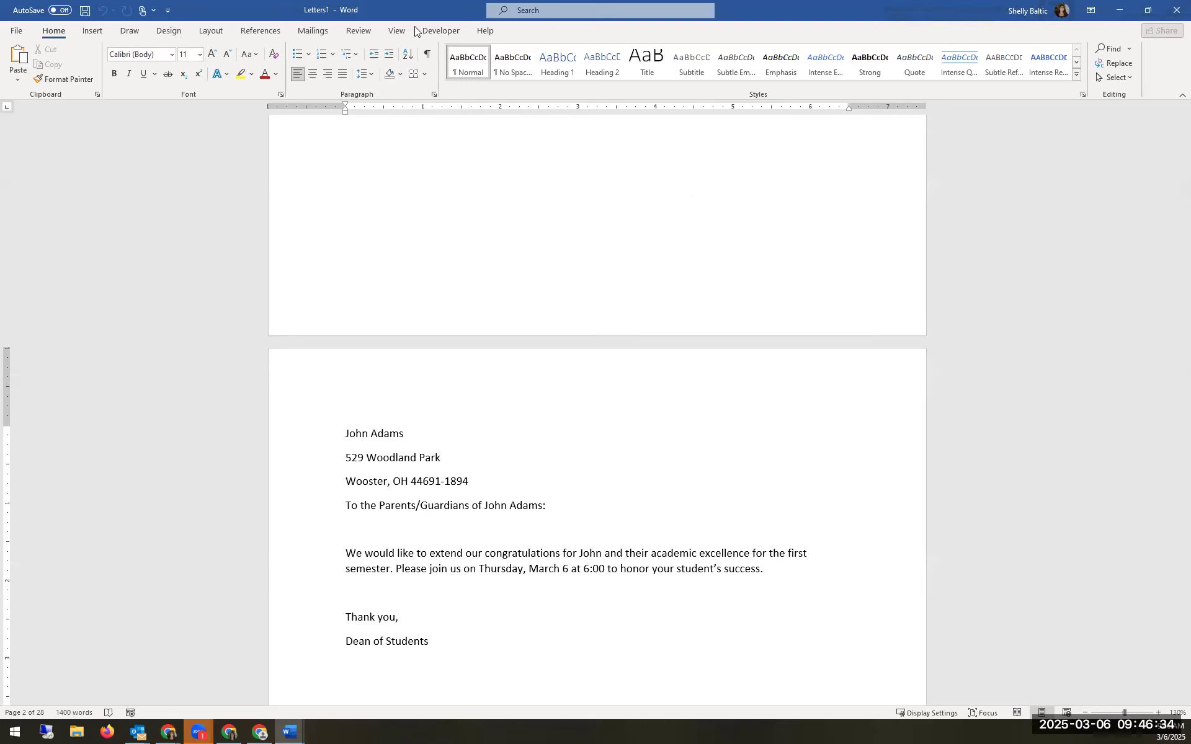
drag(416, 12, 611, 318)
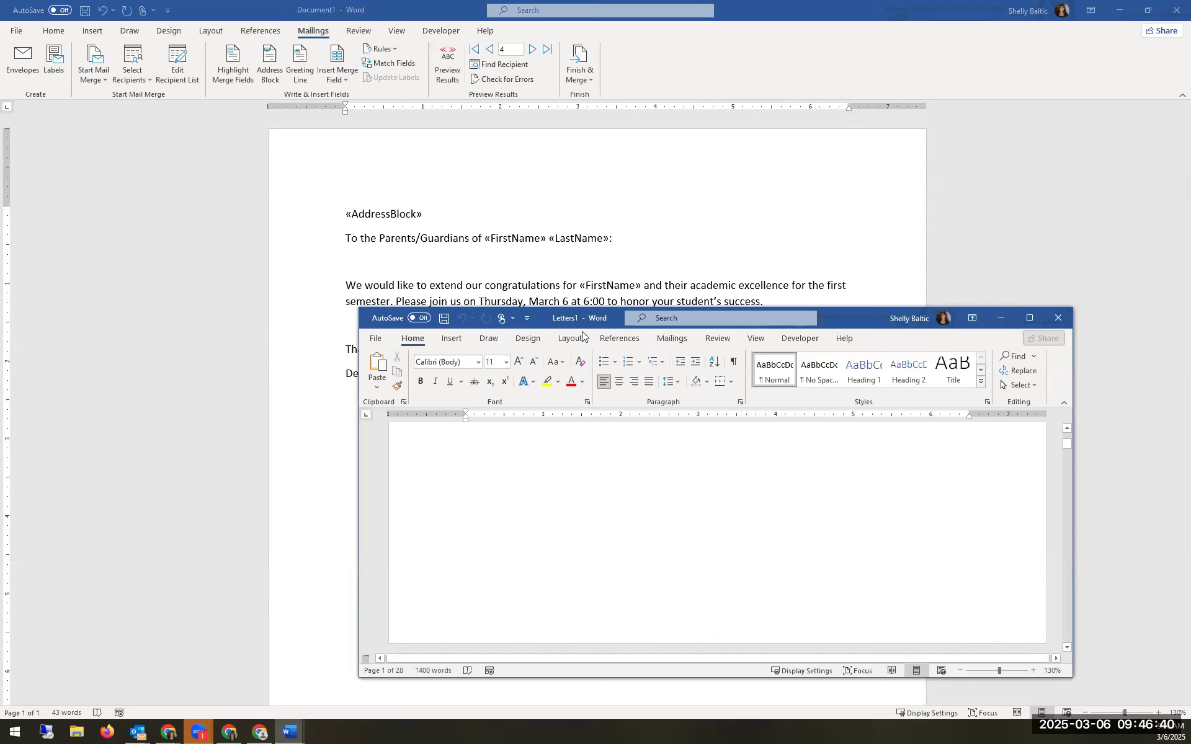
Step: Maximize Letters1 again and scroll through its personalized letters page by page
scroll(663, 461, up, 6)
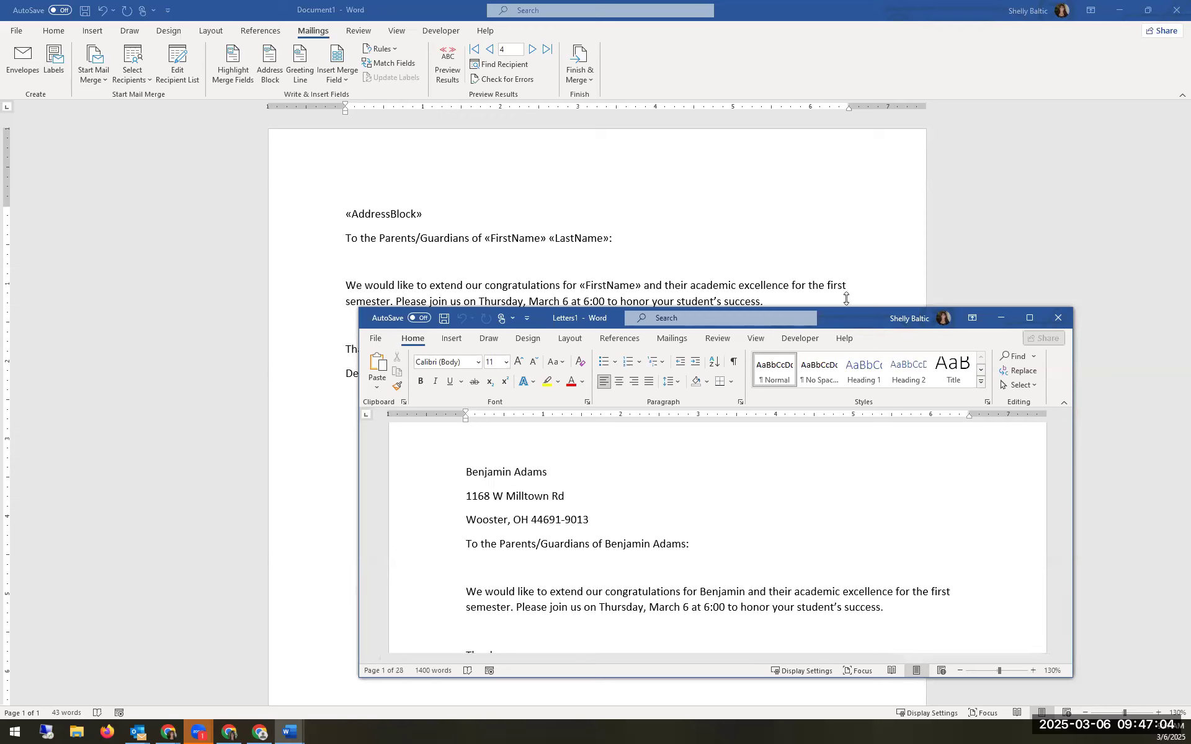
drag(846, 313, 786, 2)
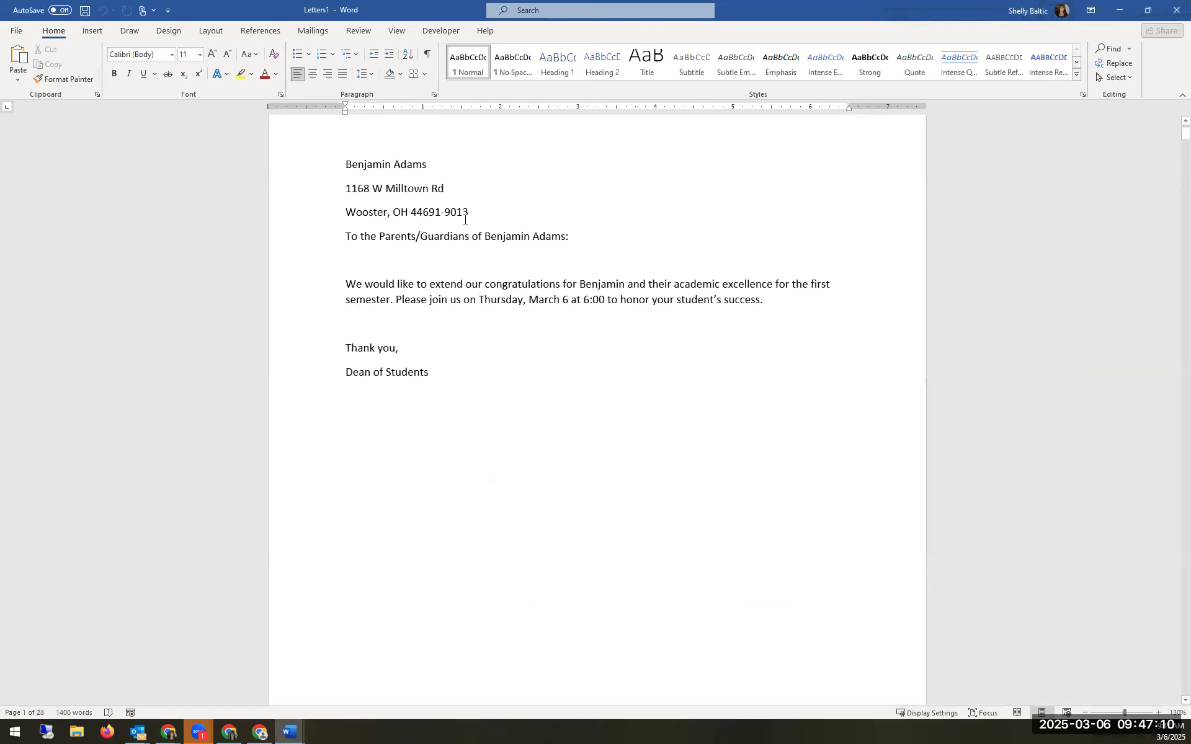
drag(441, 212, 476, 212)
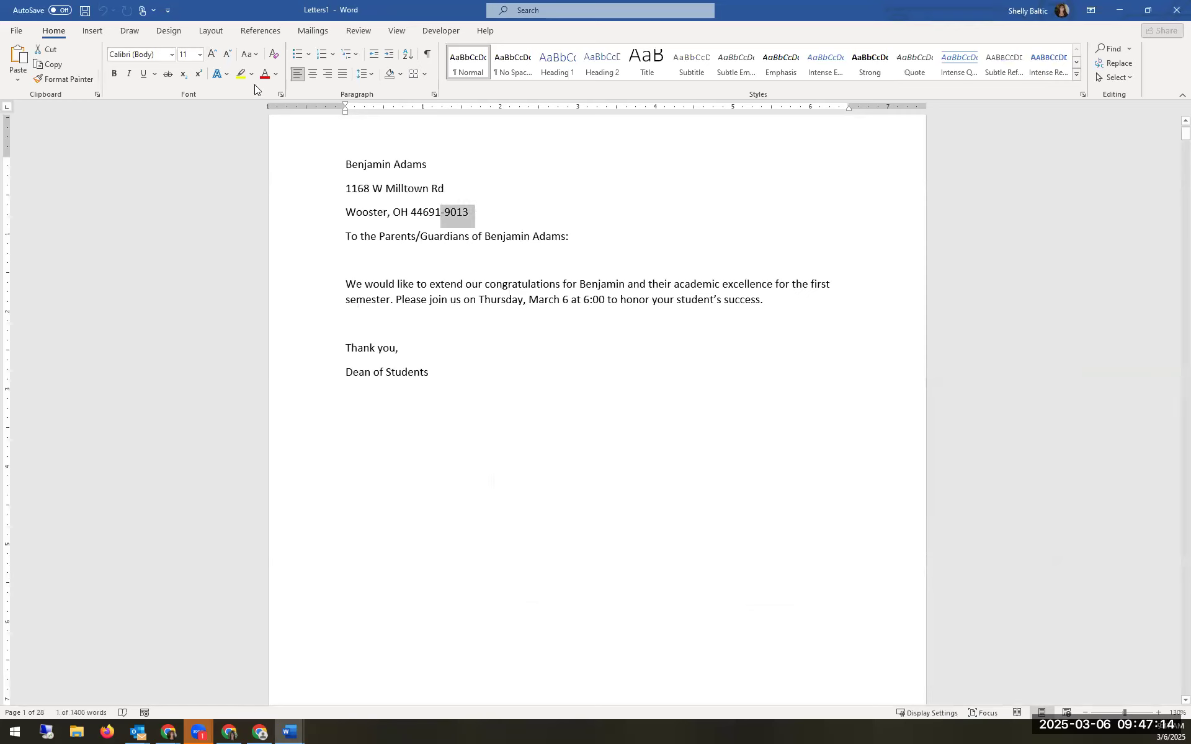
scroll(495, 409, down, 10)
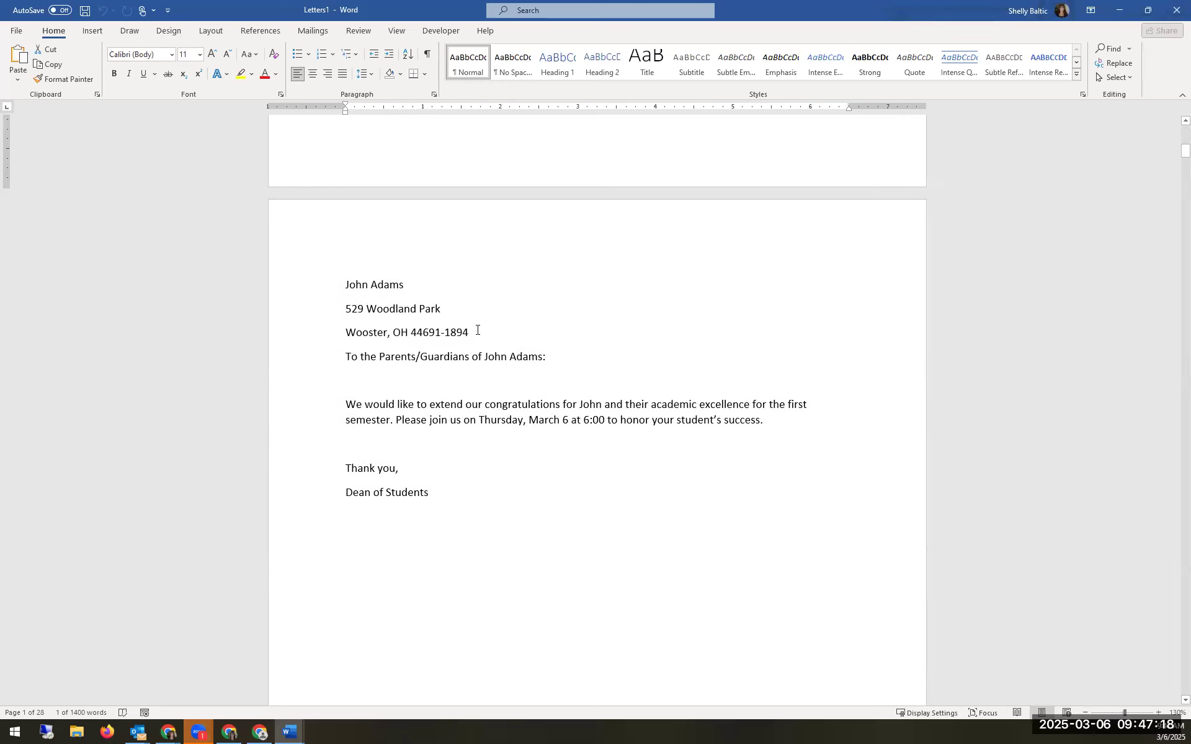
scroll(468, 329, down, 10)
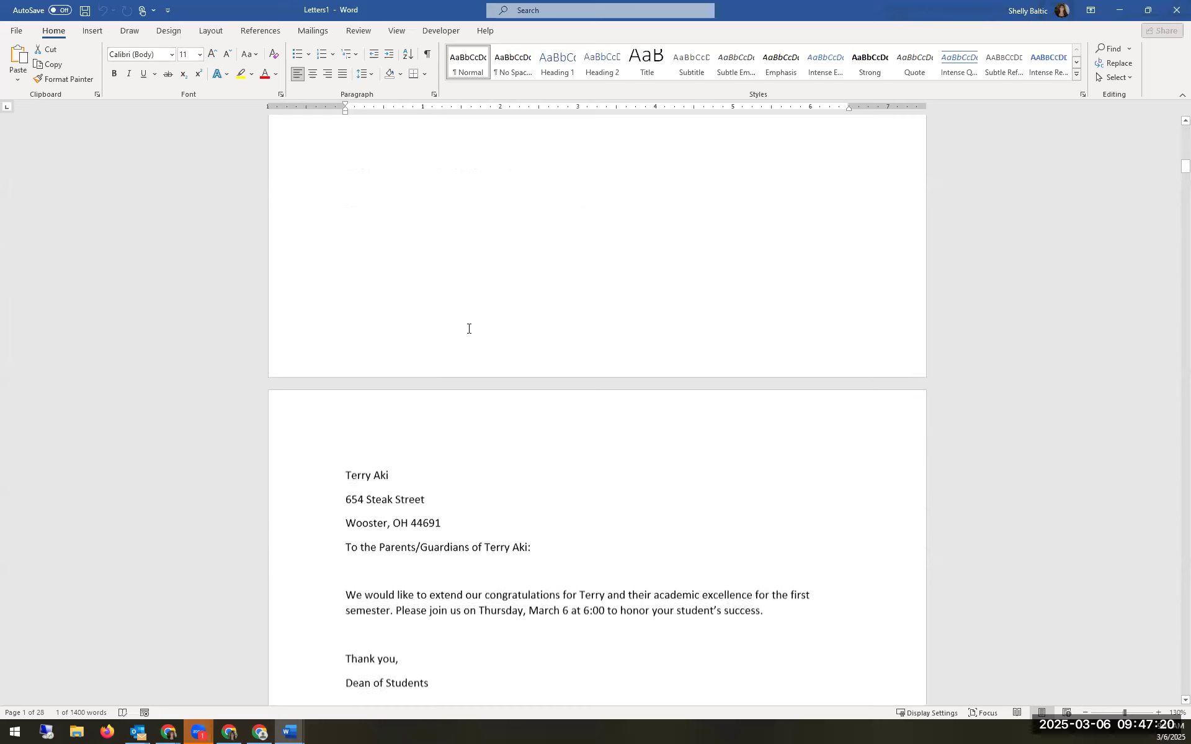
scroll(469, 329, down, 10)
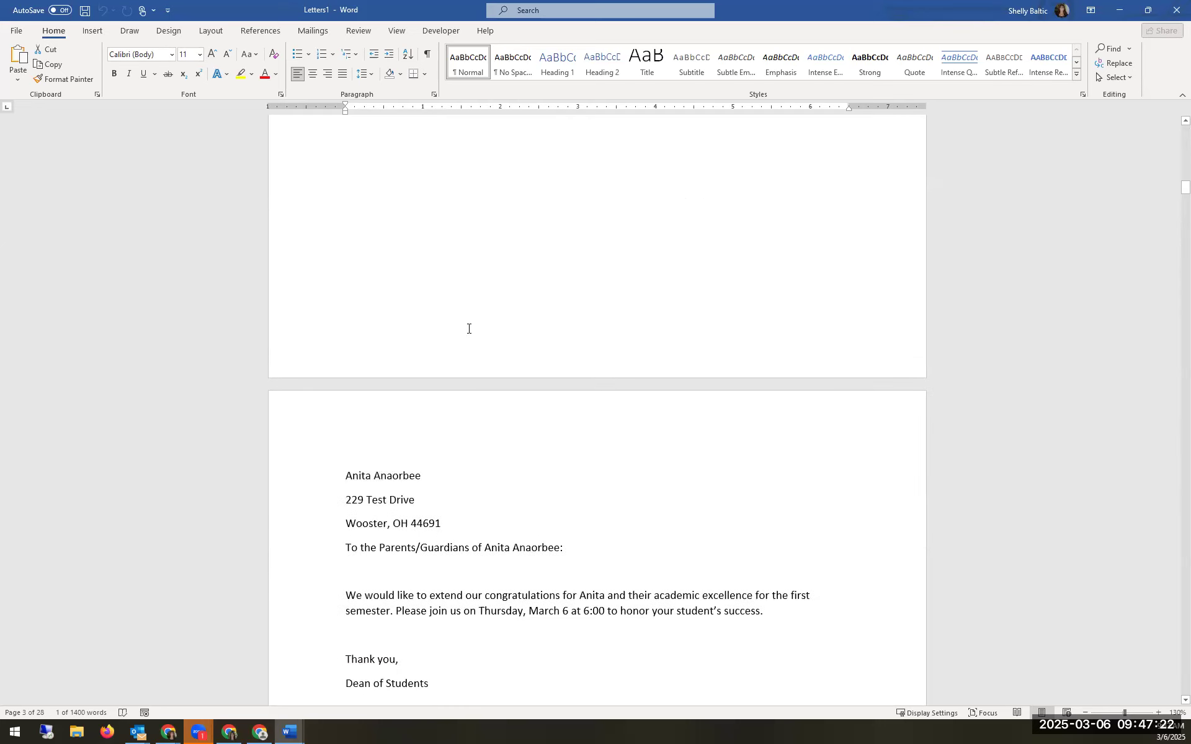
scroll(468, 329, down, 10)
scroll(472, 329, up, 5)
scroll(472, 329, up, 15)
scroll(472, 329, up, 20)
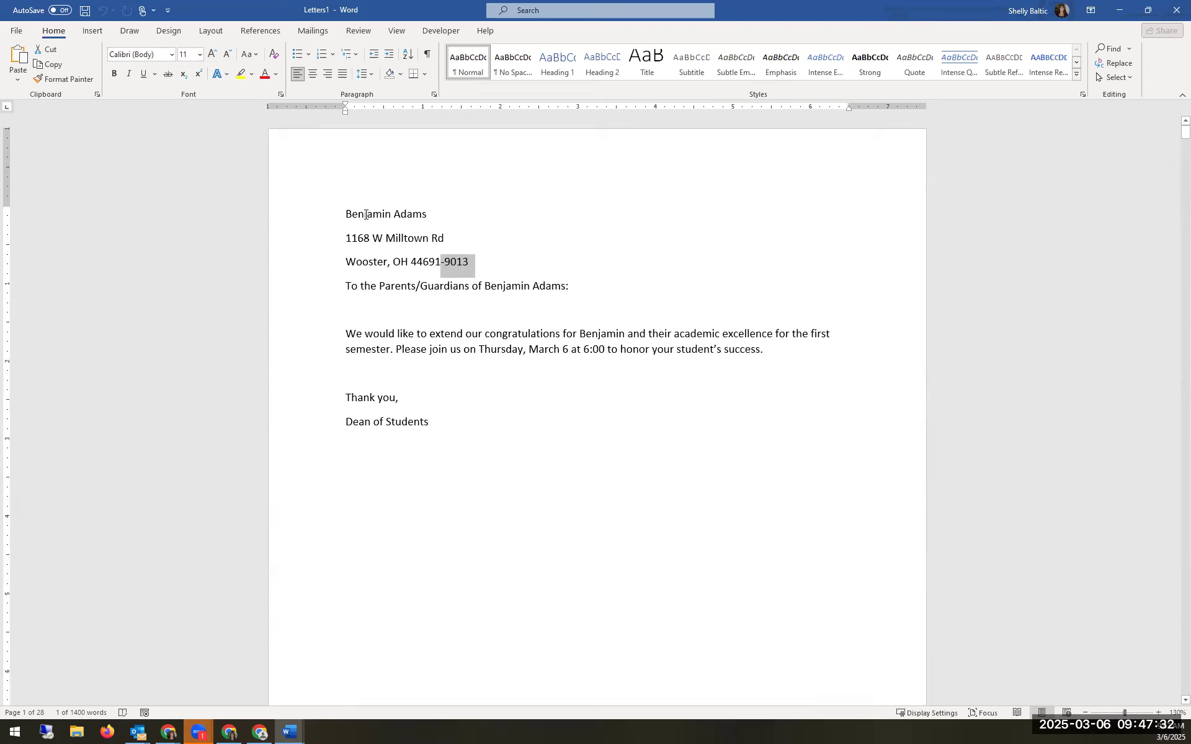
Step: Select the end of the first student's first name in the body sentence
click(366, 214)
click(396, 238)
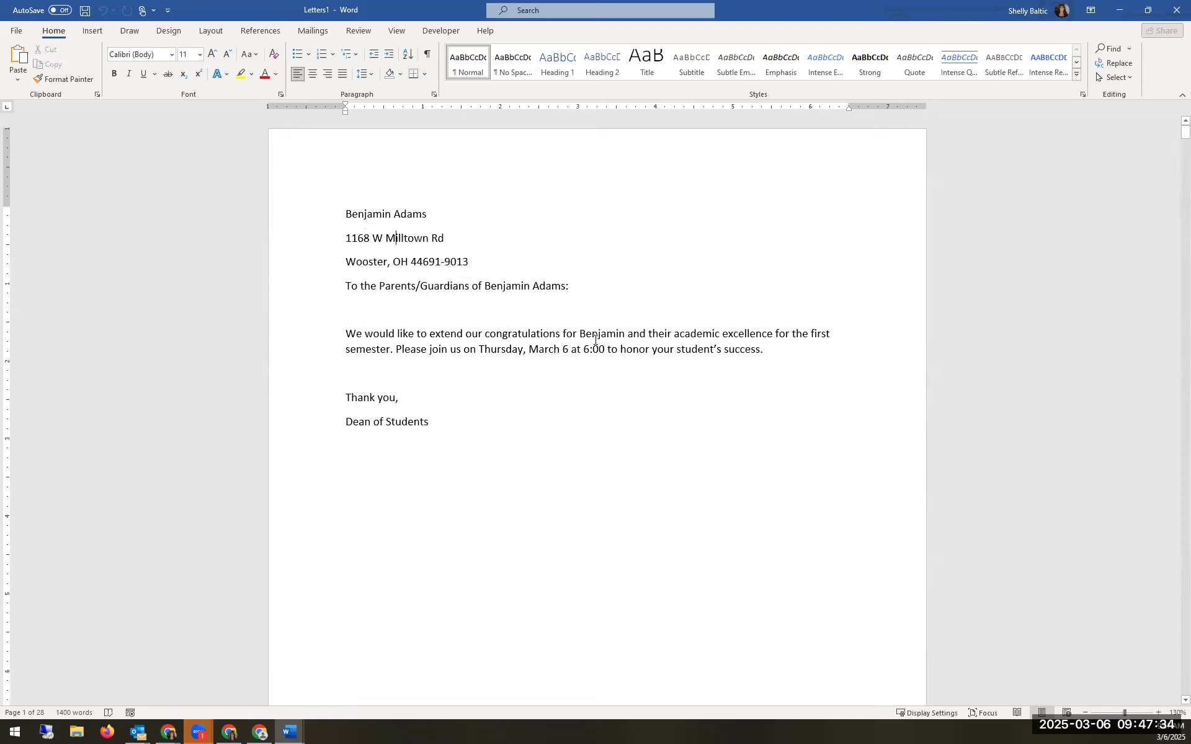
drag(597, 334, 623, 337)
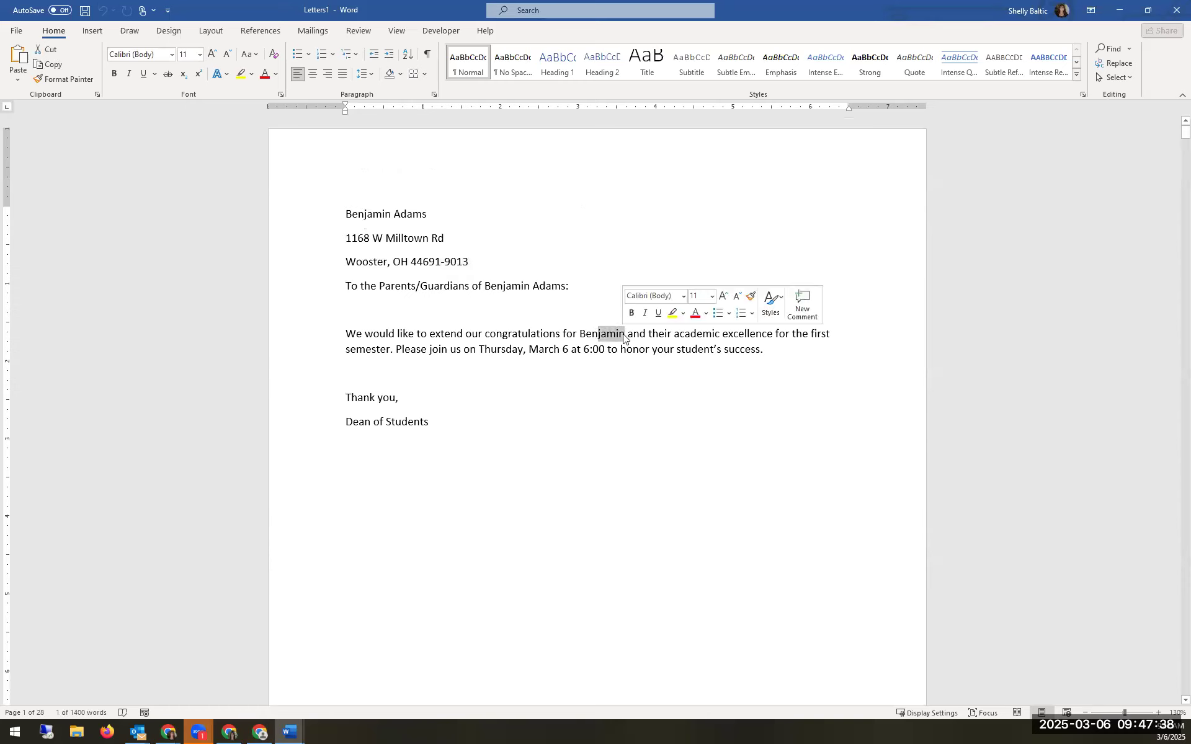
Step: Overwrite the selected name ending with 'ny' to turn the first name into a nickname
text(ny)
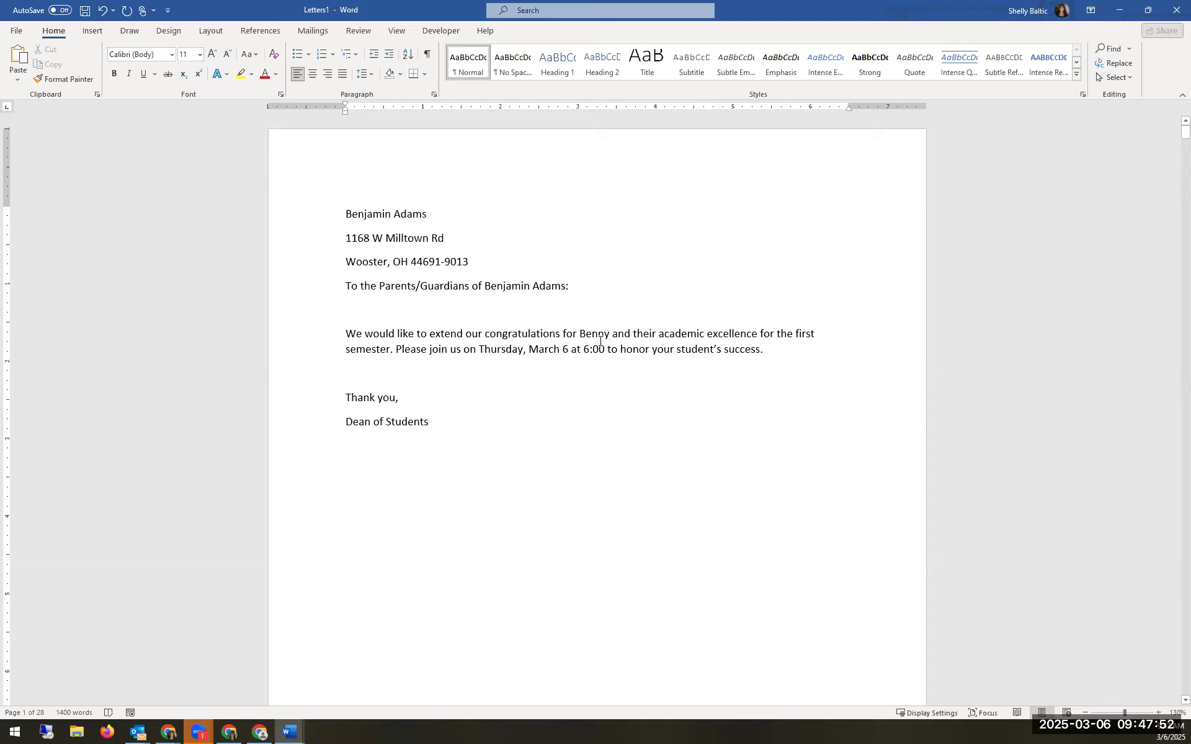
click(372, 429)
click(409, 419)
scroll(546, 357, down, 1)
scroll(546, 355, down, 2)
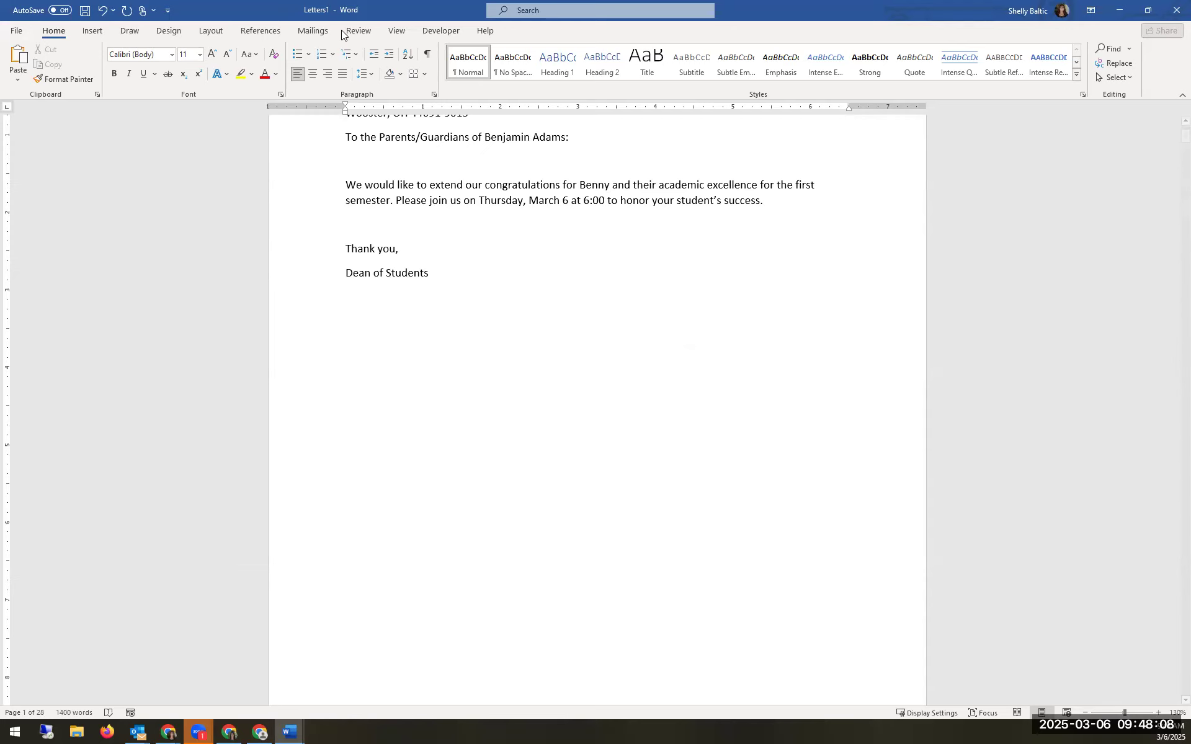
Step: Close Letters1 and return to Document1 with its «AddressBlock», «FirstName» and «LastName» fields
click(310, 34)
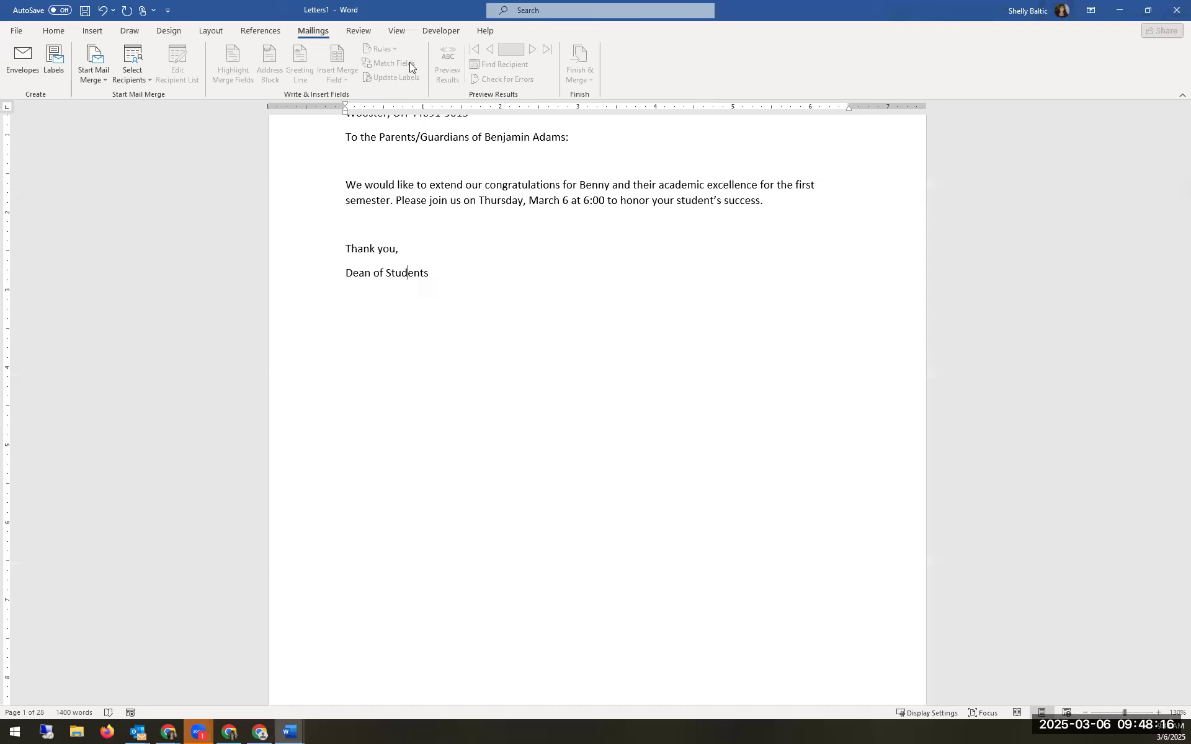
click(1114, 12)
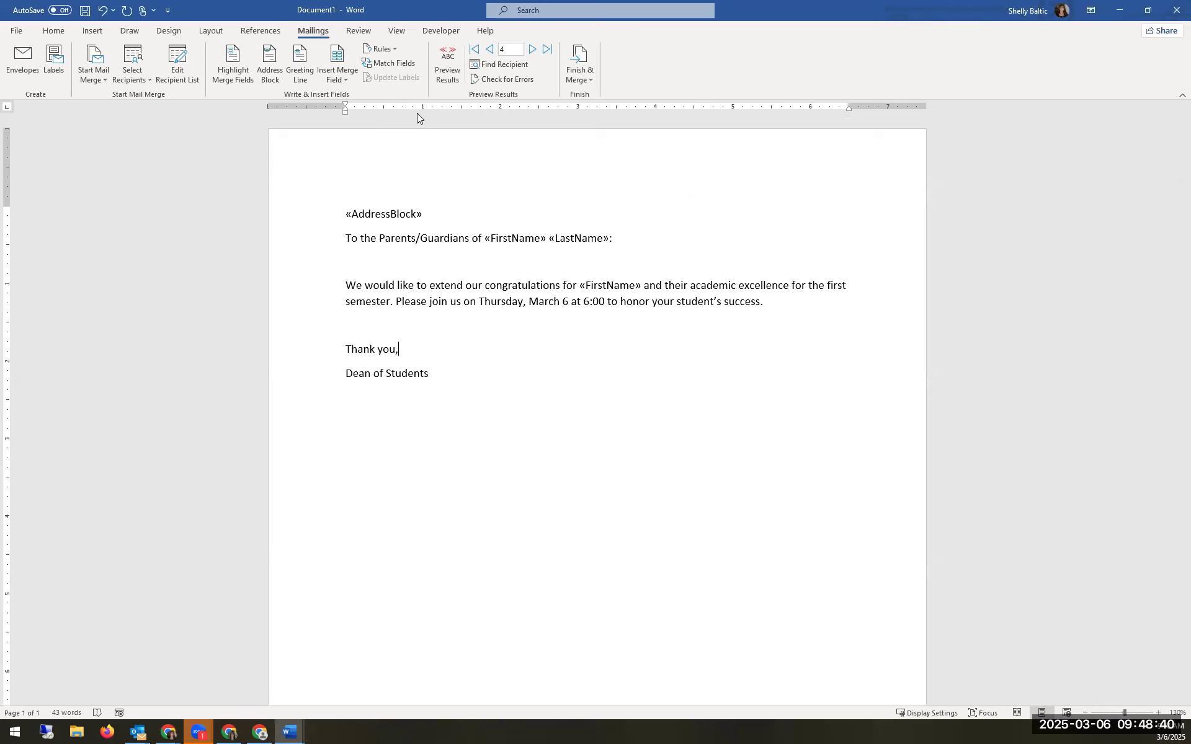
click(340, 79)
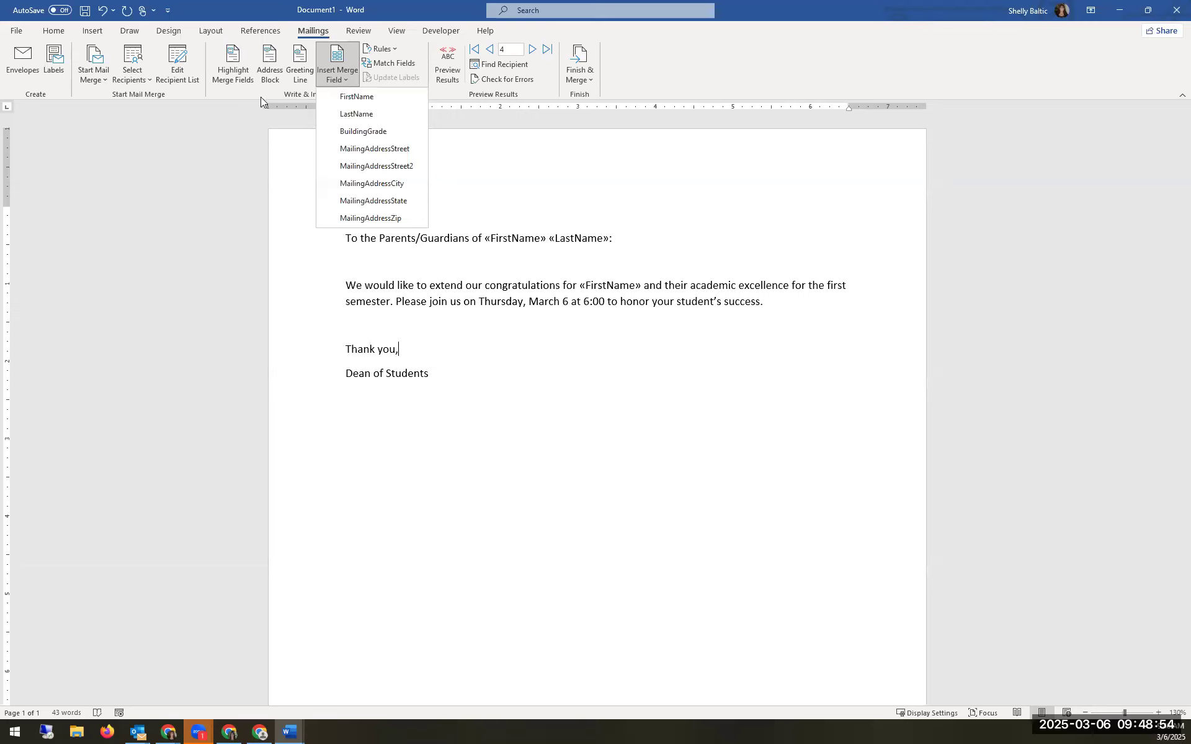
click(563, 256)
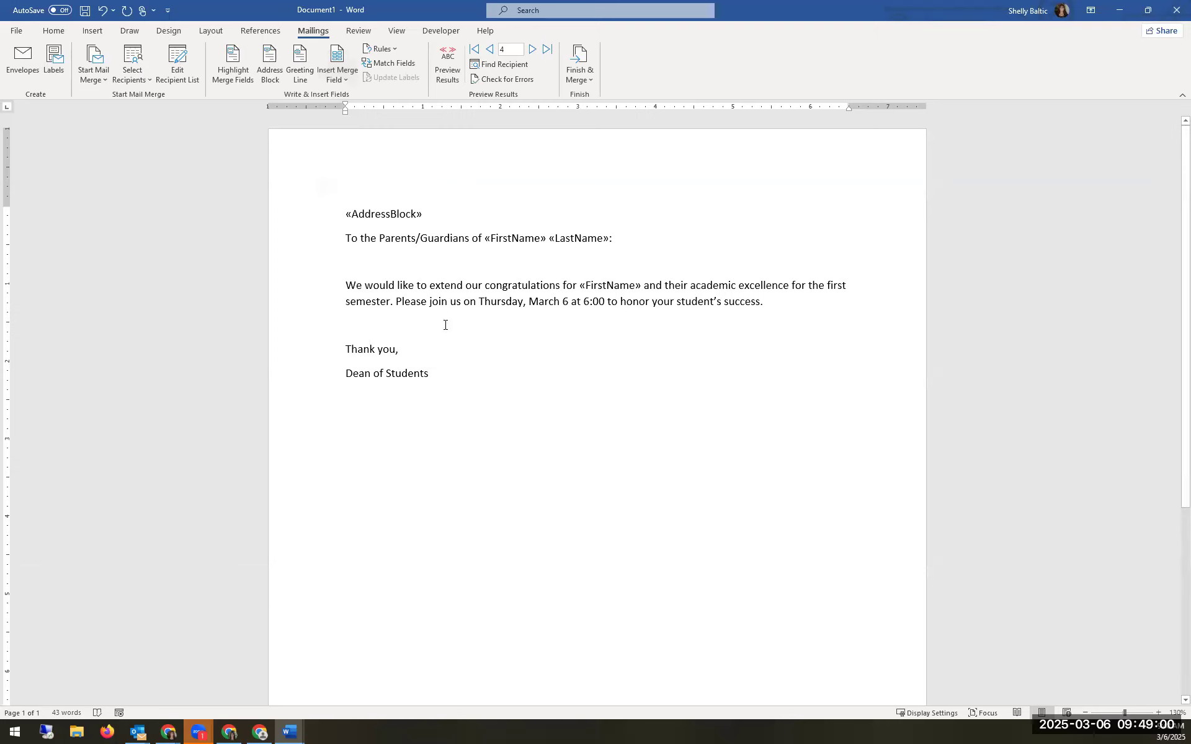
click(140, 80)
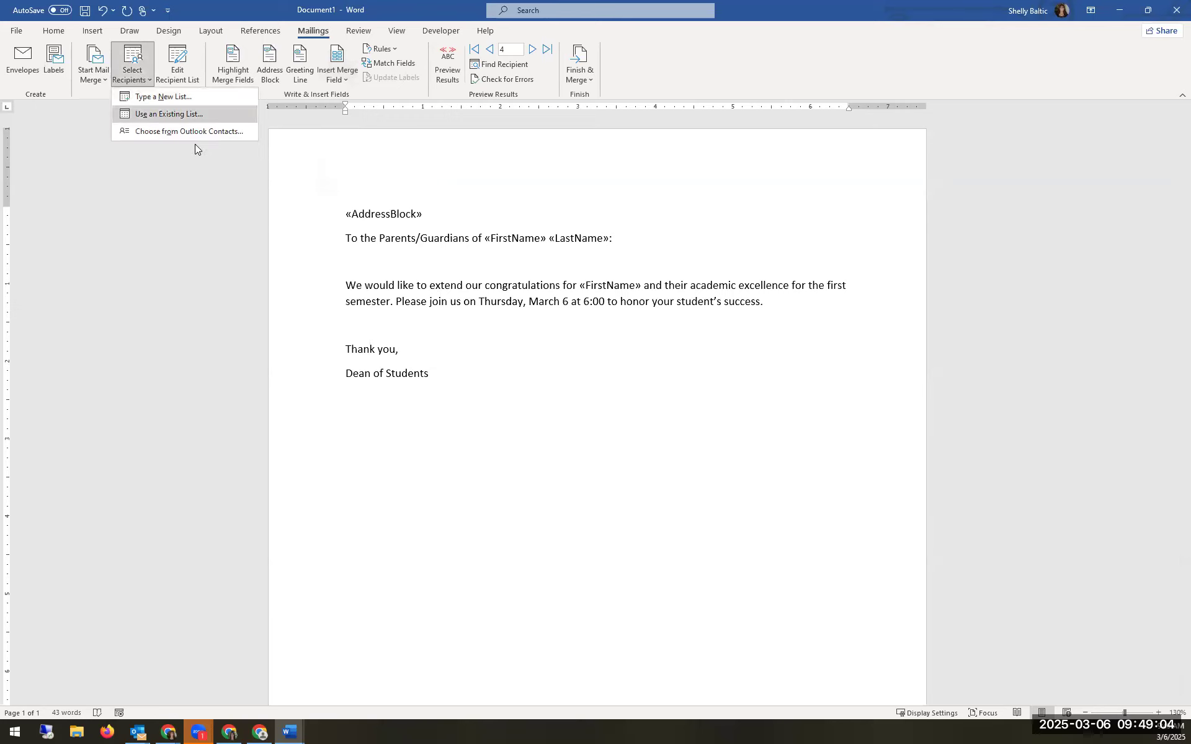
click(144, 115)
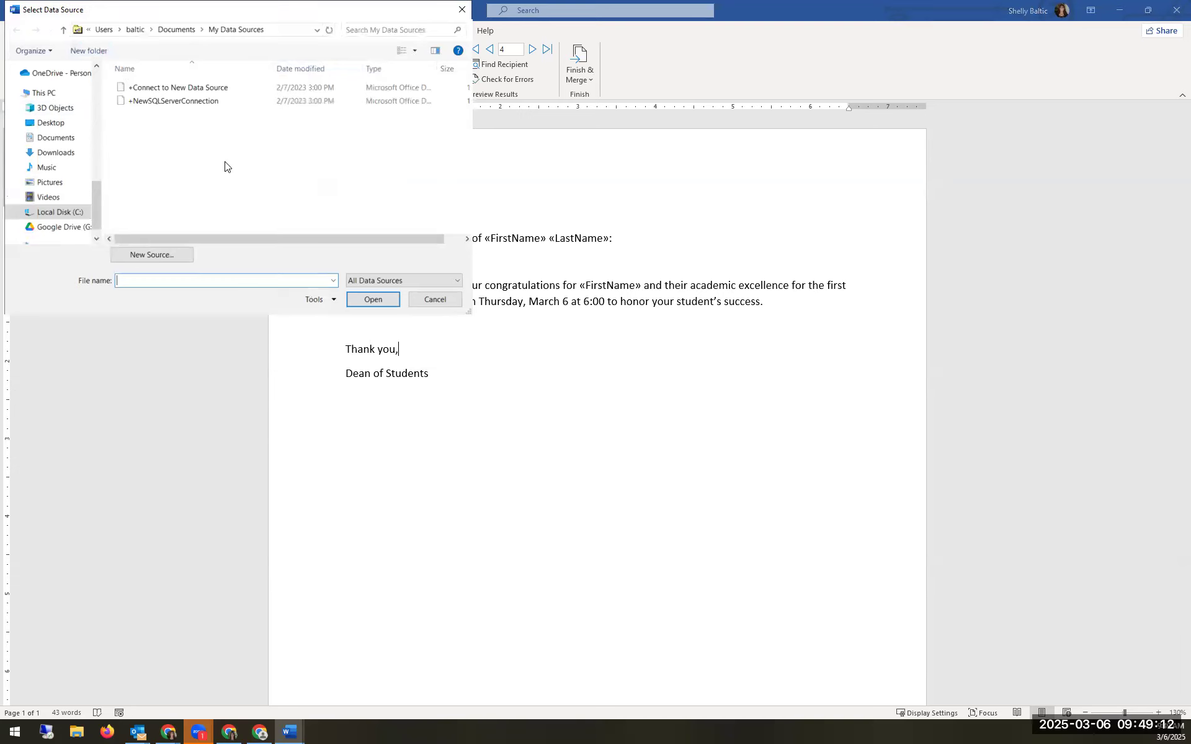
click(422, 301)
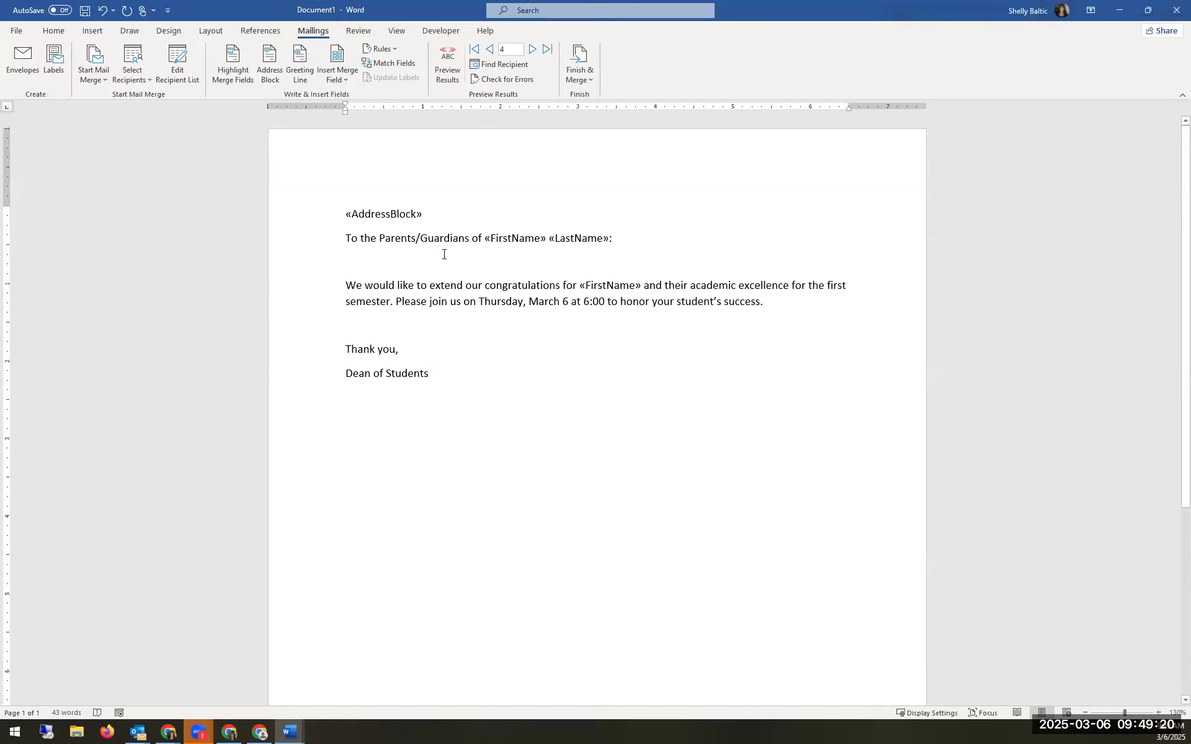
click(343, 81)
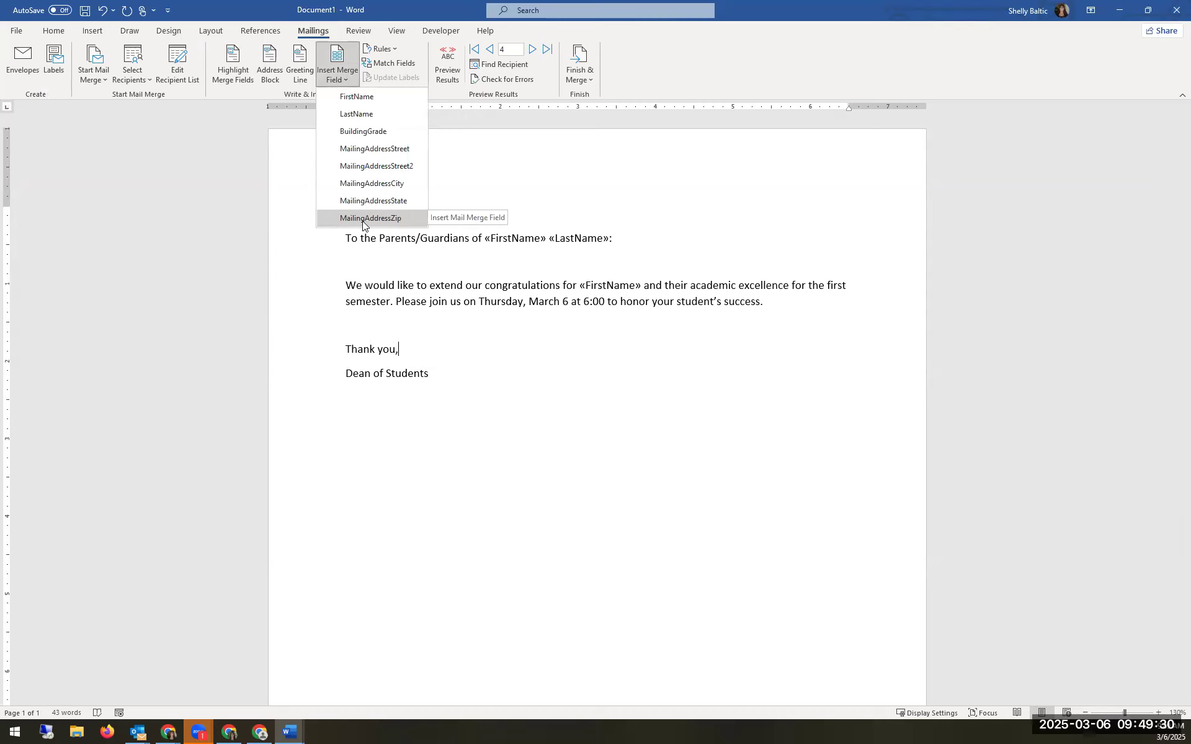
click(795, 302)
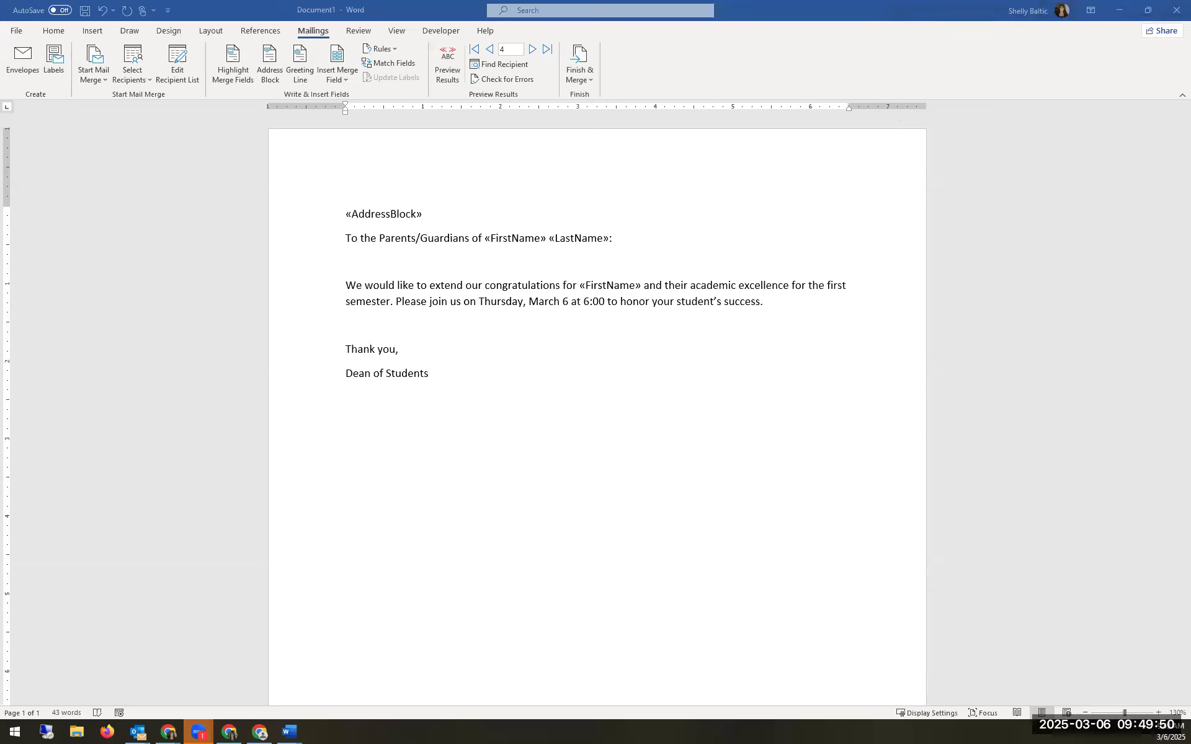
click(1118, 10)
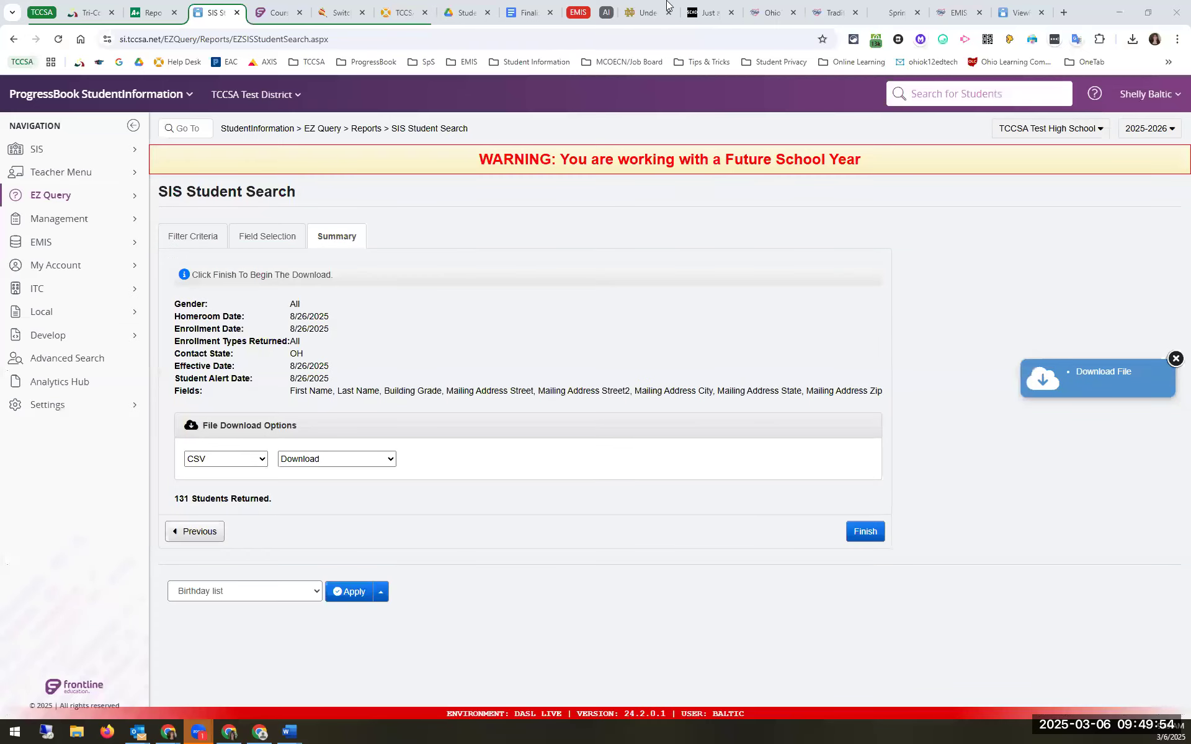
Step: Maximize the Chrome window with the Mail Merge roster and switch to the Docs letter tab
drag(666, 6, 269, 1)
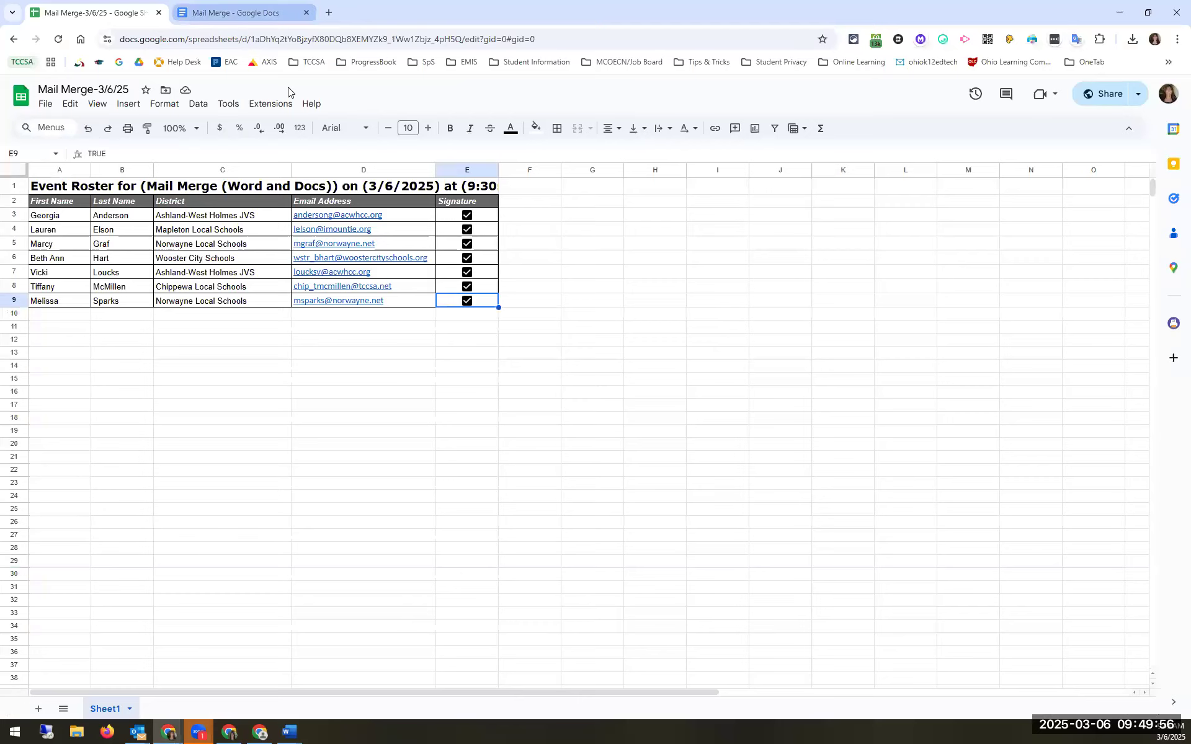
key(ctrl+Tab)
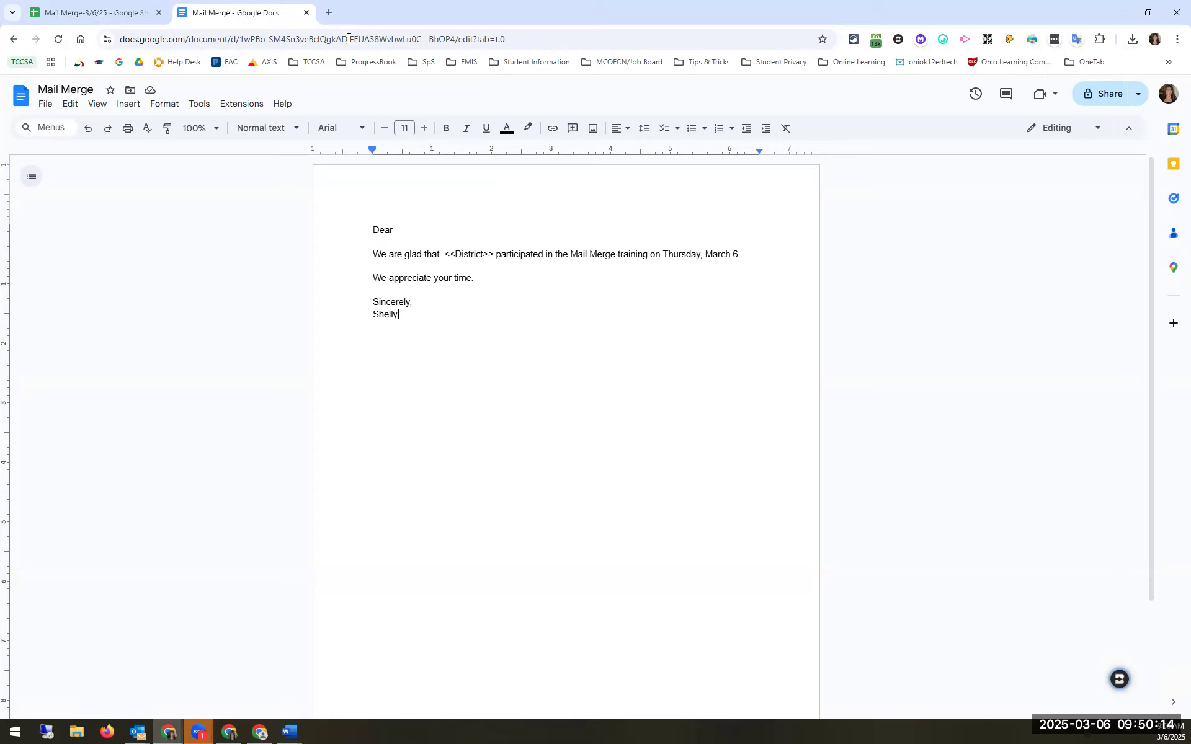
Step: Load Google Drive's My Drive in a new browser tab by entering 'drive'
click(328, 13)
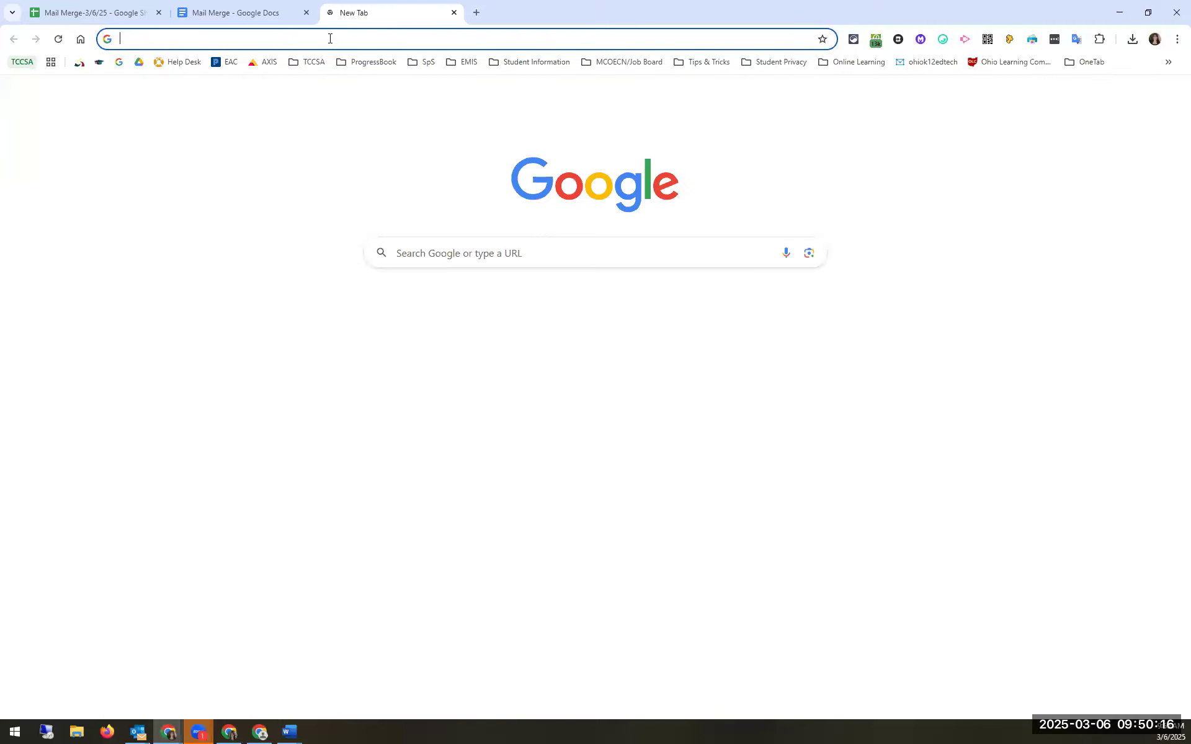
text(drive)
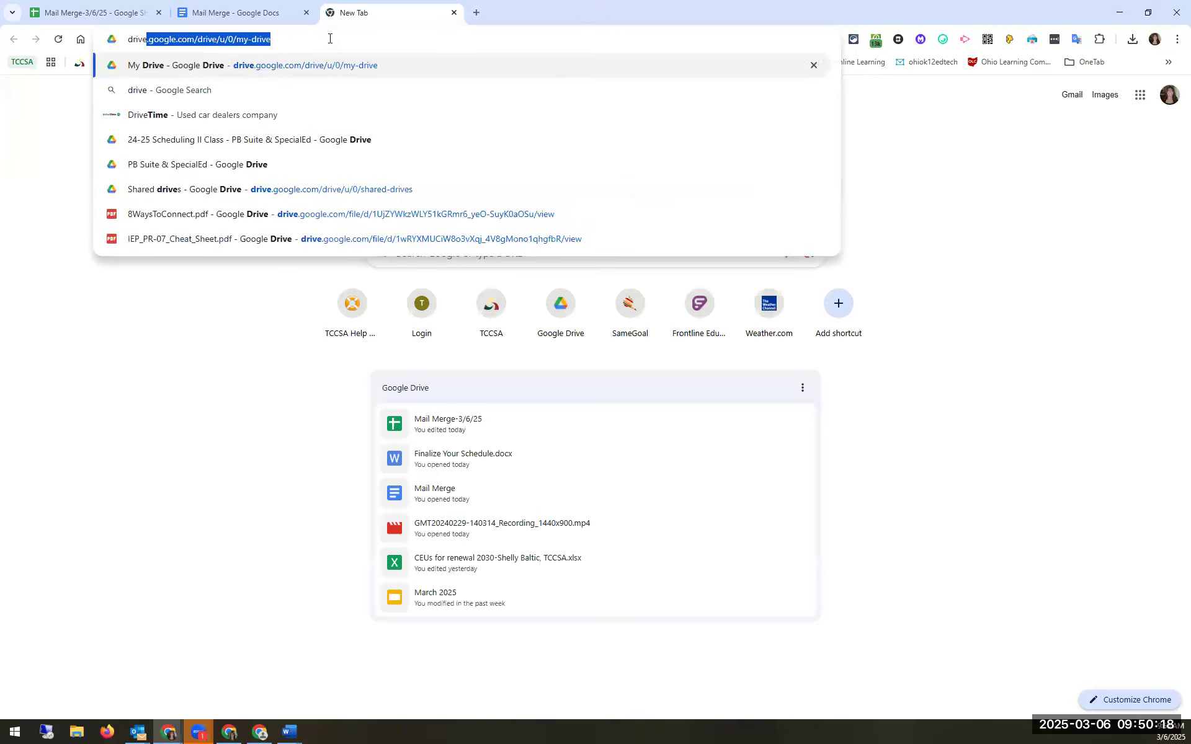
key(Right)
key(Return)
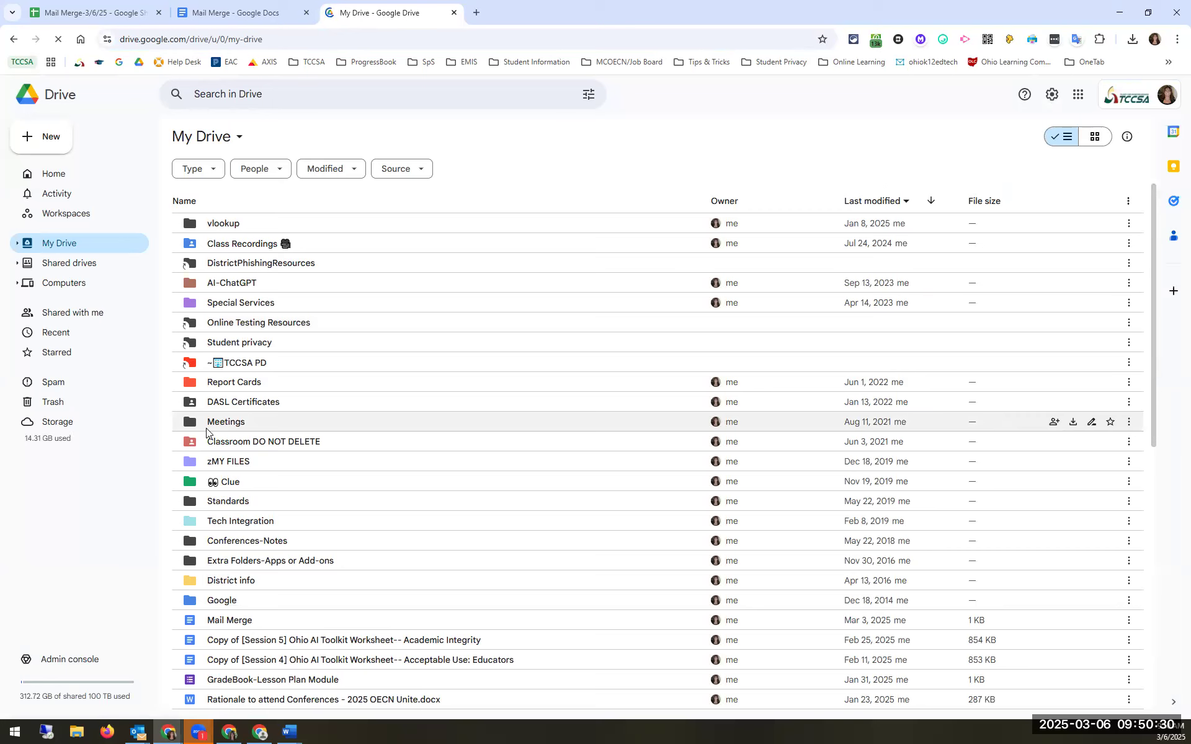
mouse_move(206, 428)
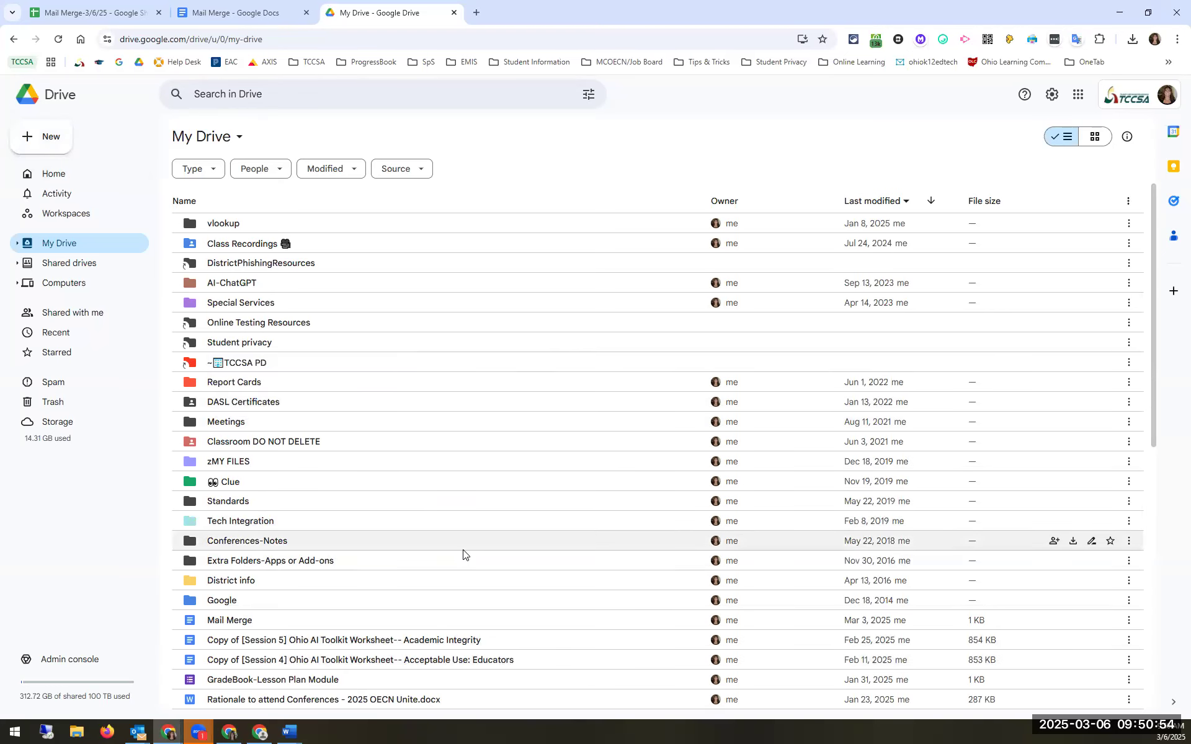
Step: Make a new 'Mail Merge' folder in My Drive and open the empty folder
click(35, 140)
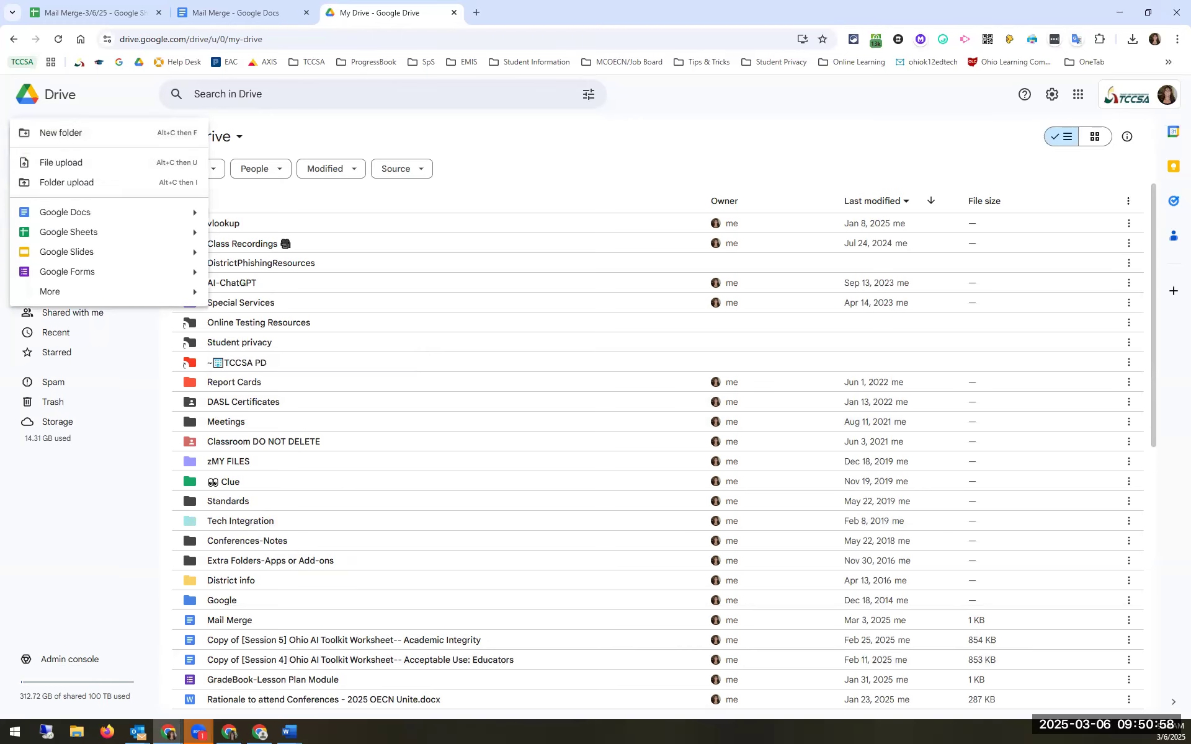
click(95, 134)
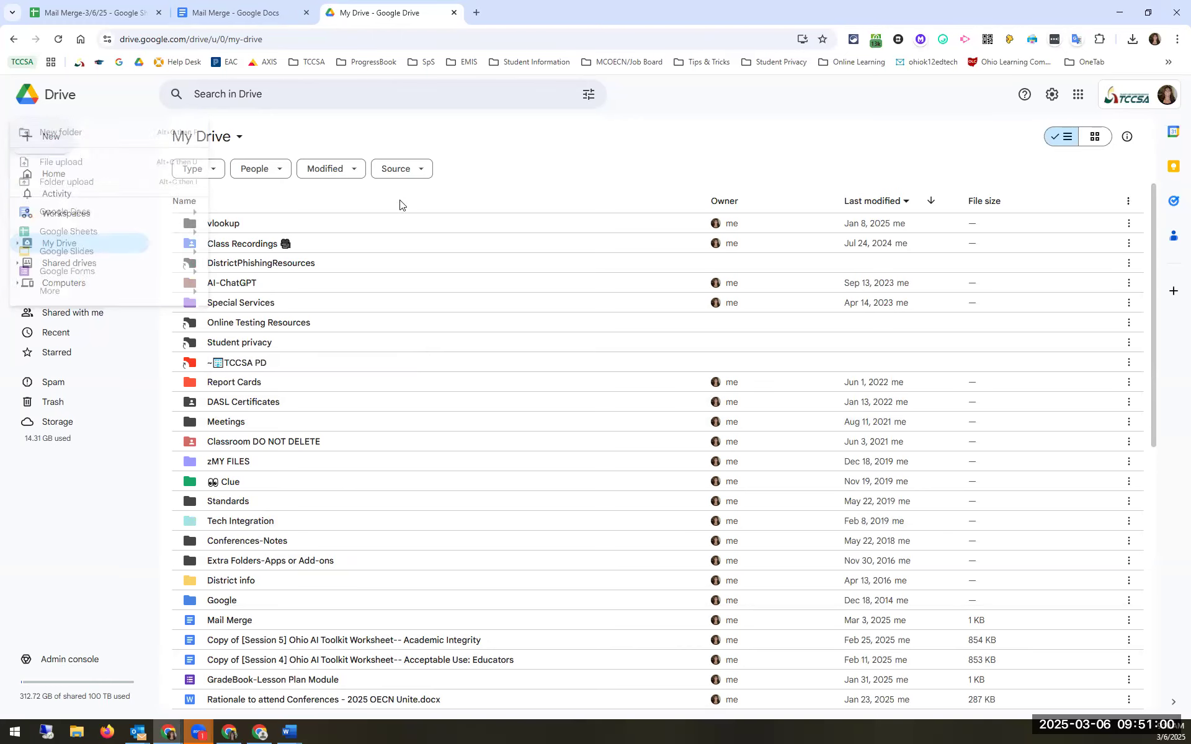
text(Mai)
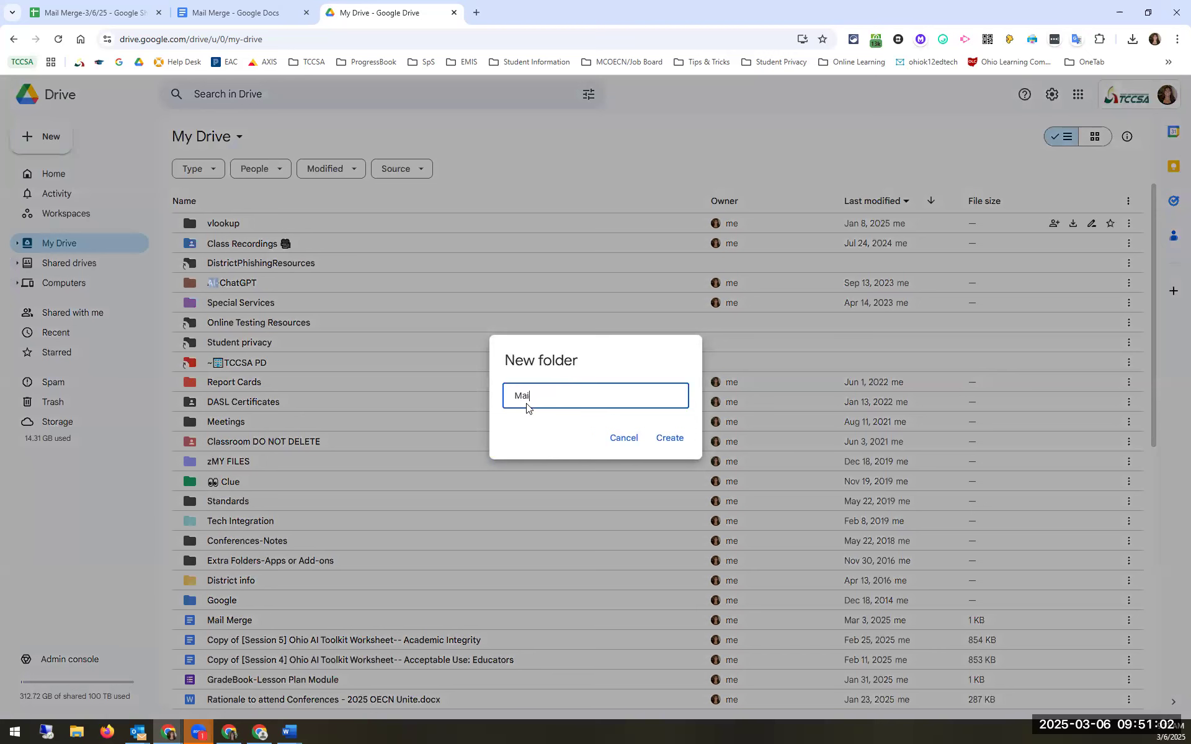
text(l Merge)
click(680, 440)
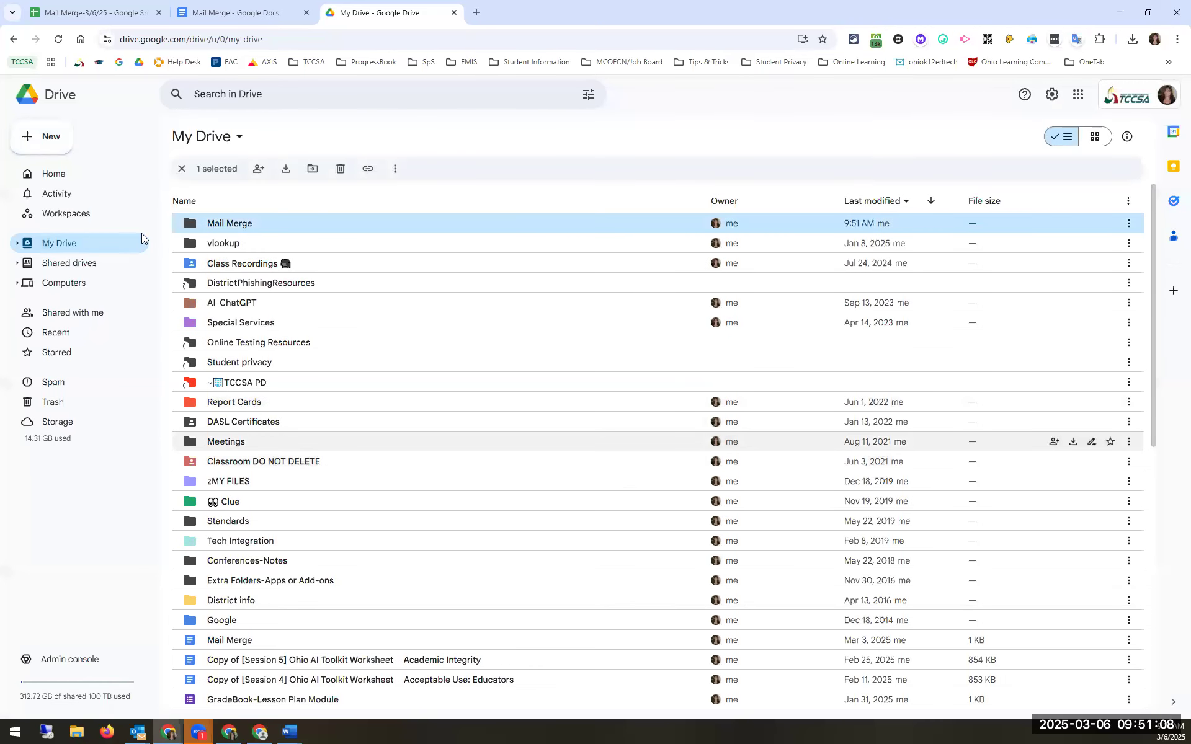
double_click(221, 224)
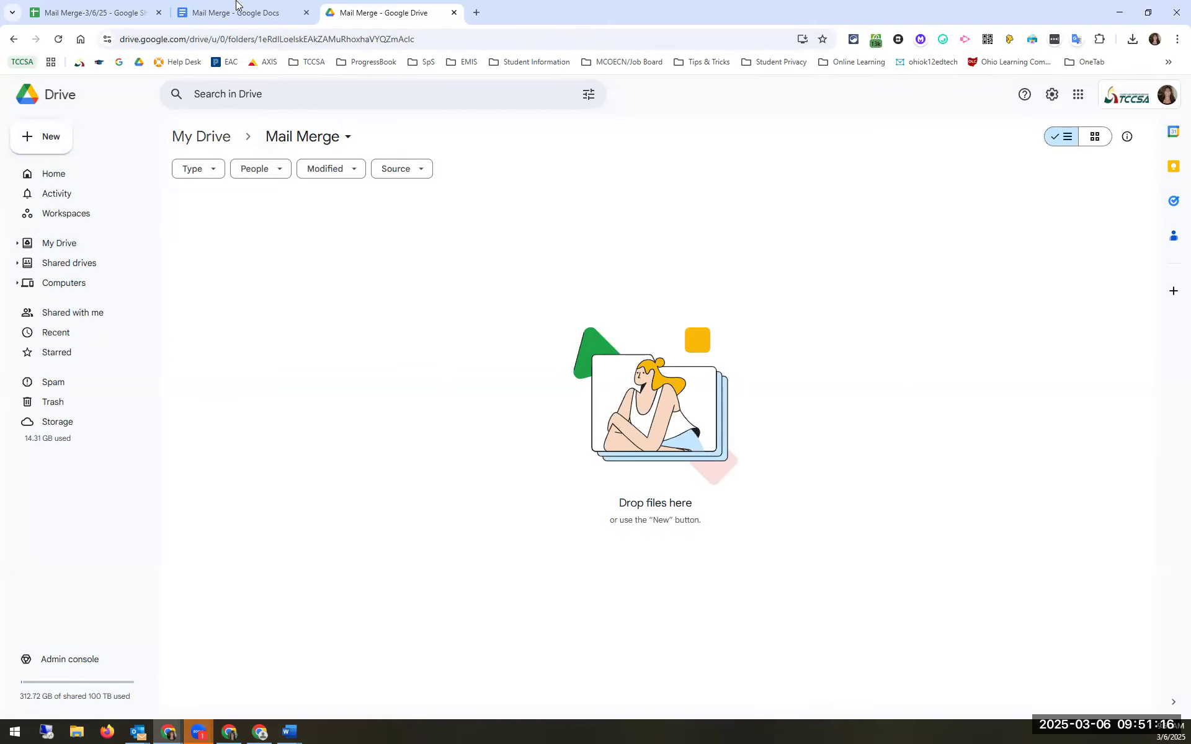
Step: Move the Docs 'Mail Merge' letter from My Drive into the Mail Merge folder, then view it in Drive
click(240, 21)
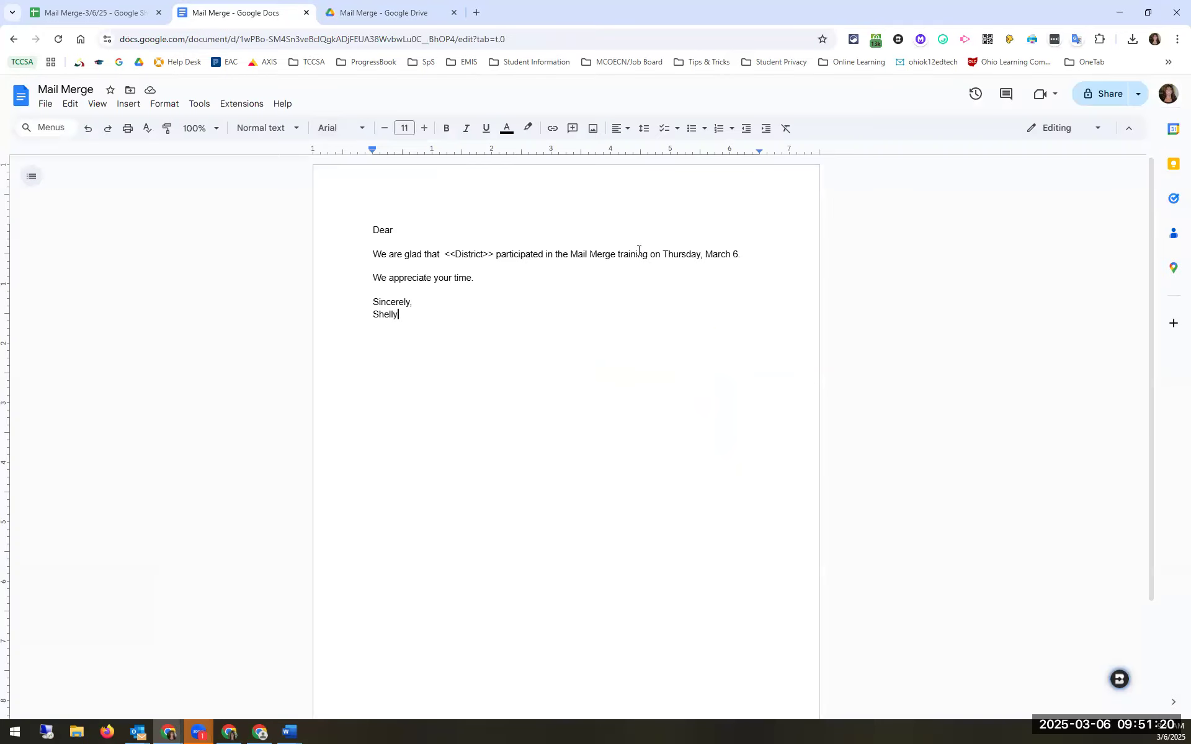
click(132, 92)
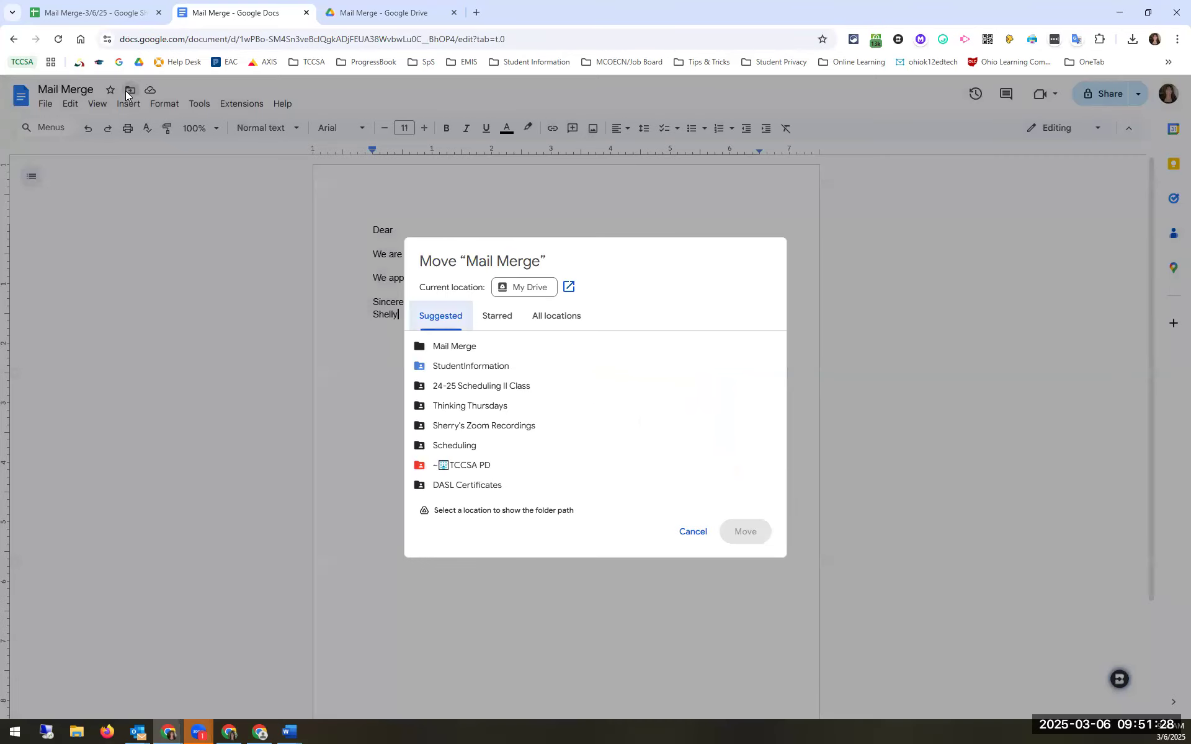
mouse_move(450, 352)
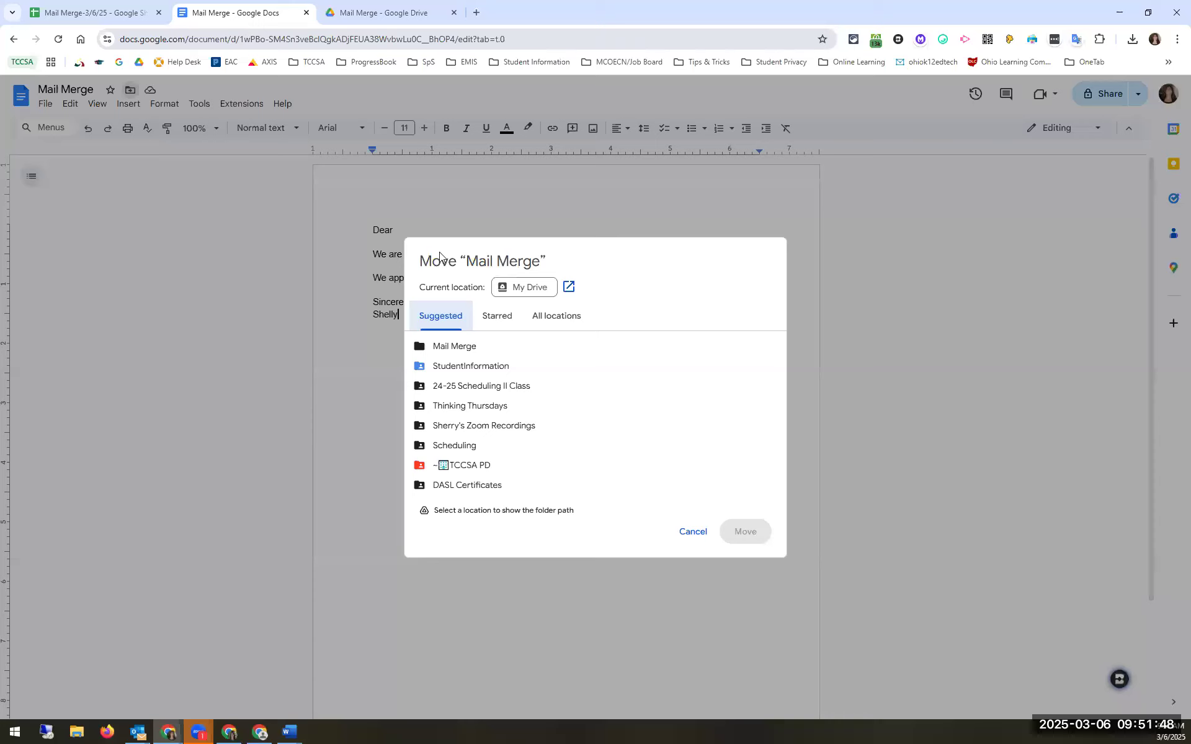
mouse_move(723, 352)
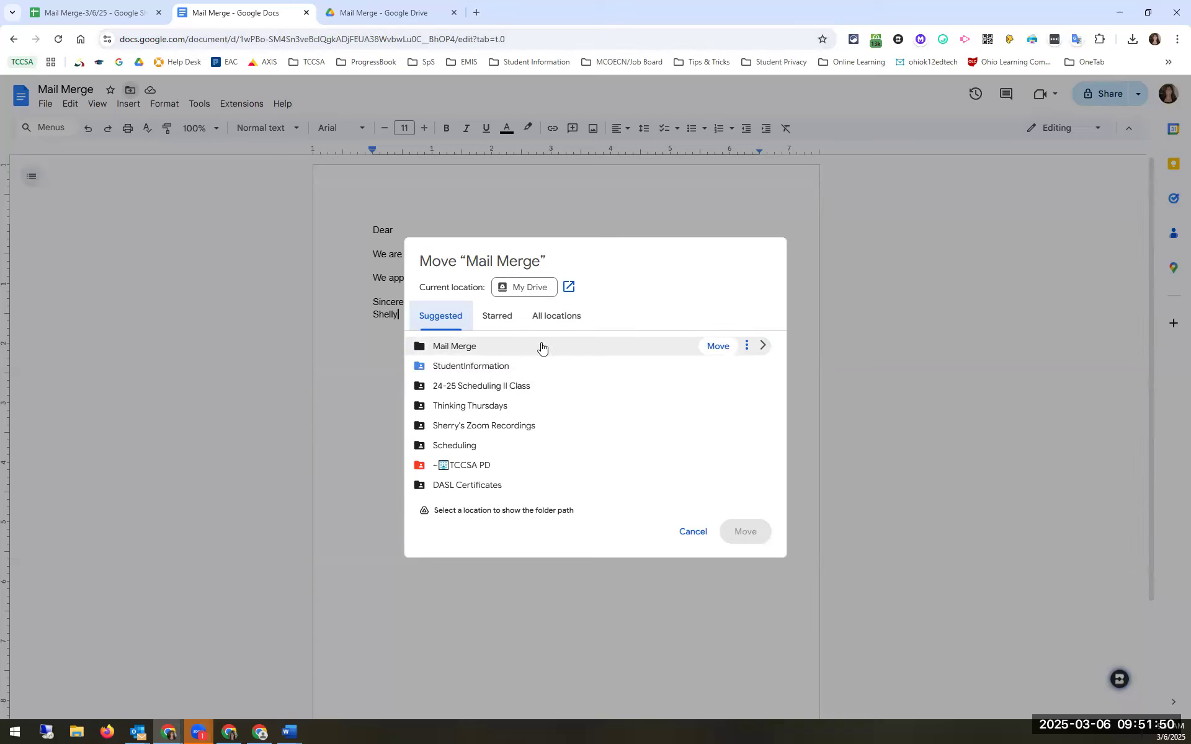
click(718, 346)
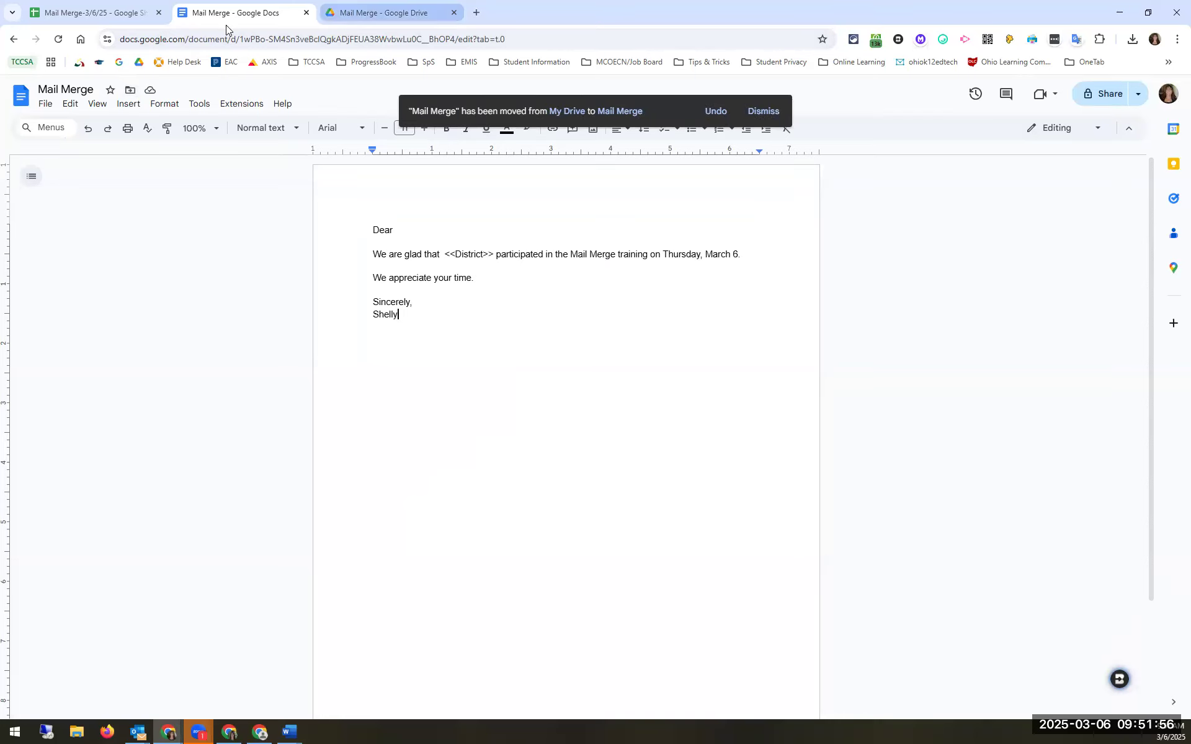
click(348, 13)
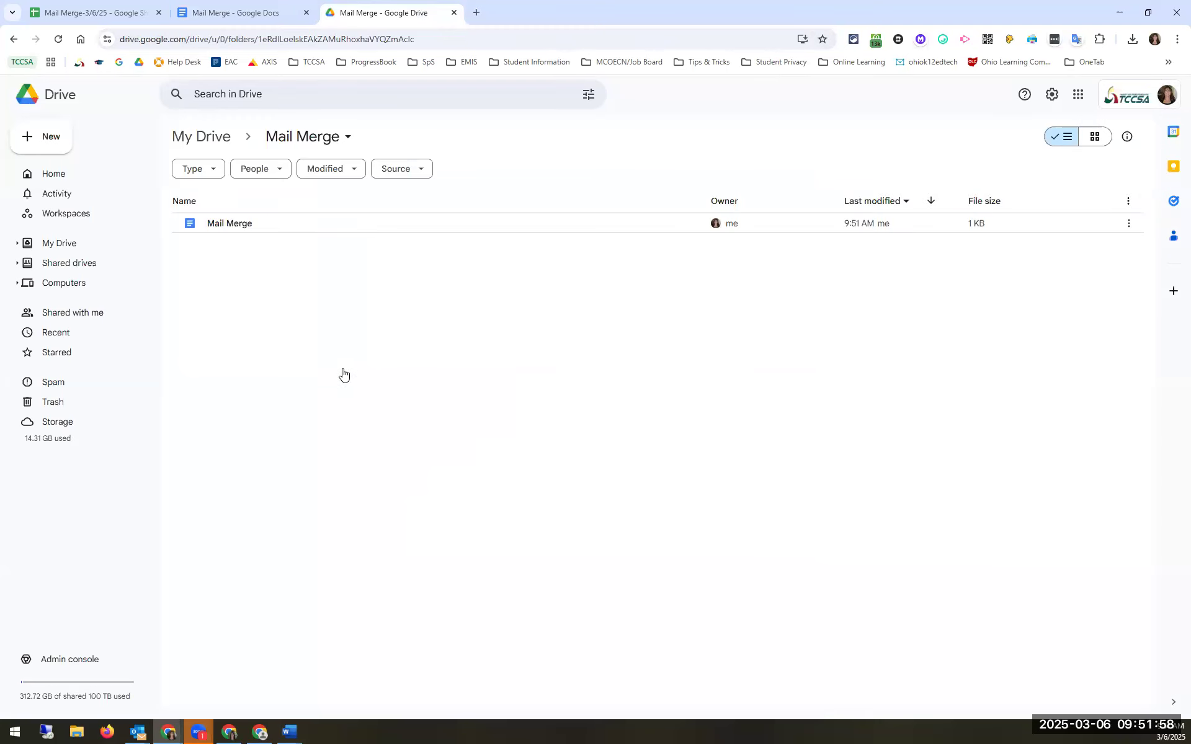
Step: Open and dismiss Drive's New menu, then return to the 'Mail Merge' letter in Google Docs
click(45, 141)
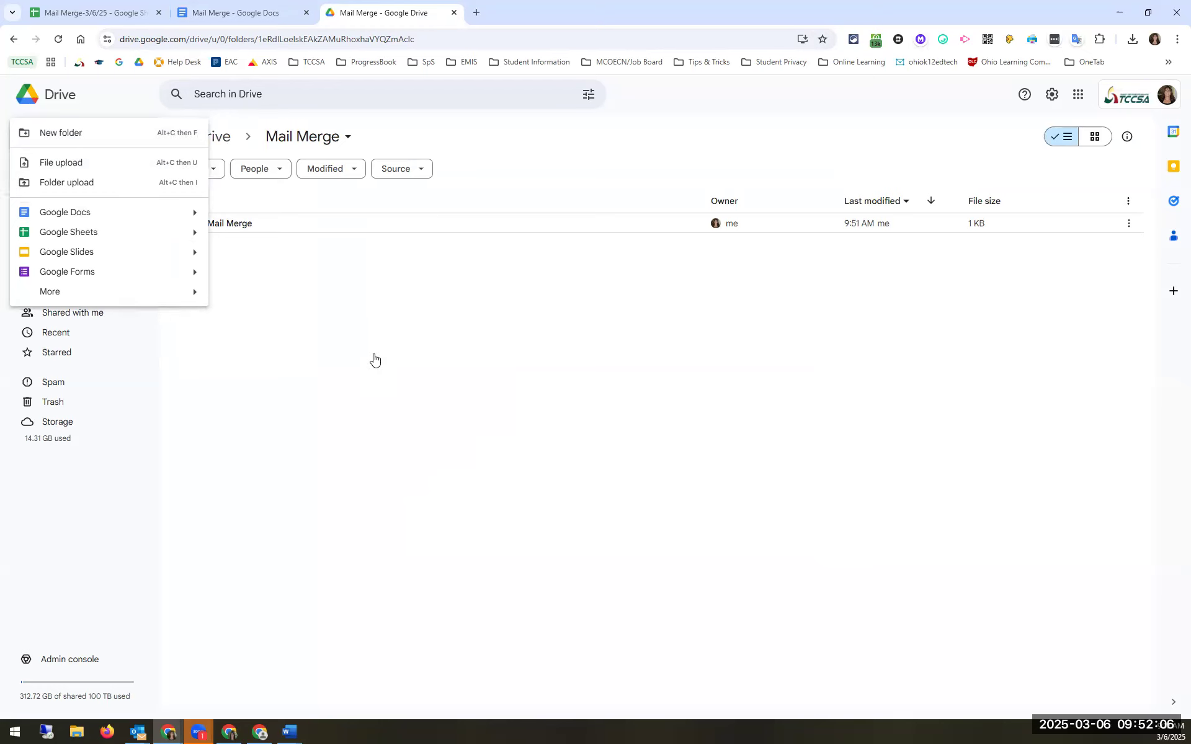
click(459, 313)
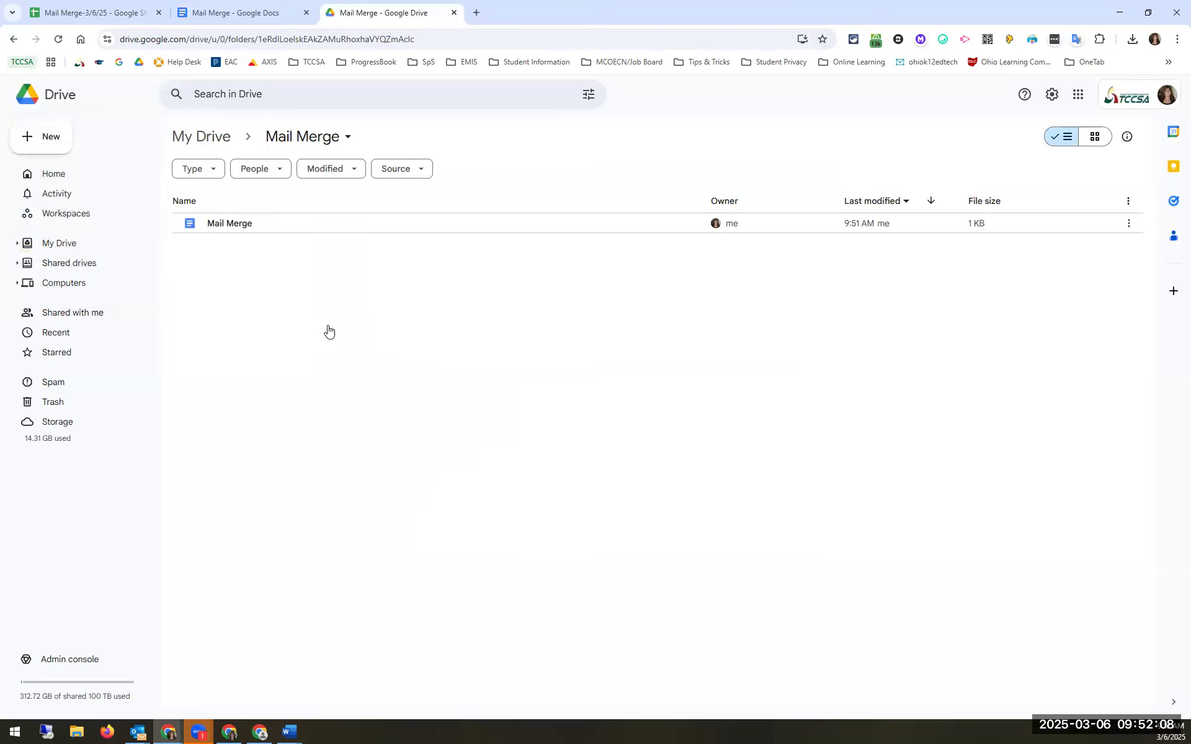
click(241, 12)
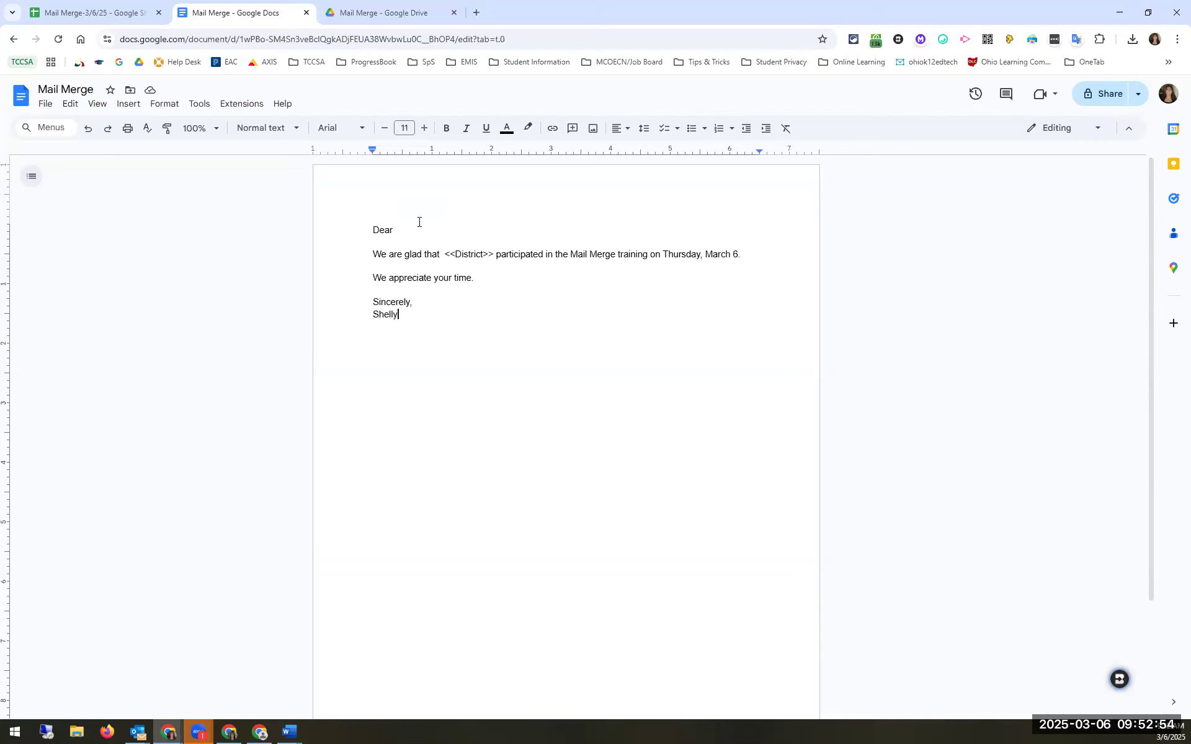
Step: Place the cursor after 'Dear' in the letter and switch to the Mail Merge-3/6/25 roster
click(412, 228)
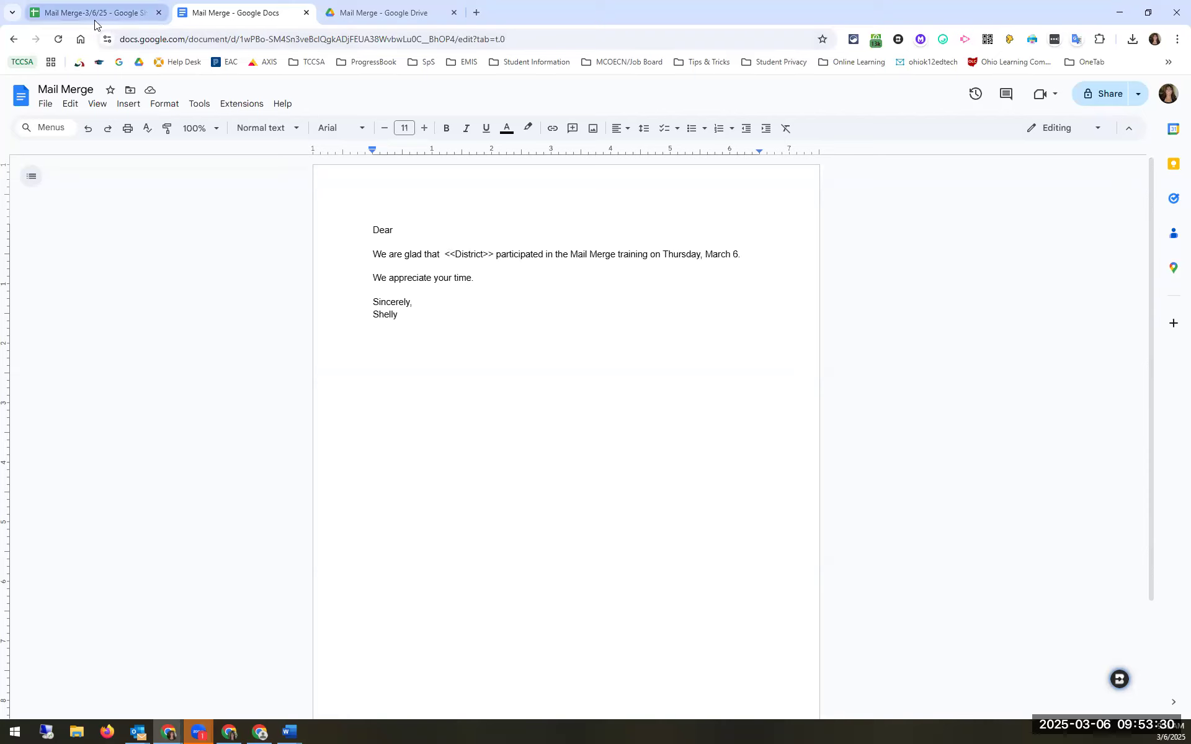
mouse_move(95, 23)
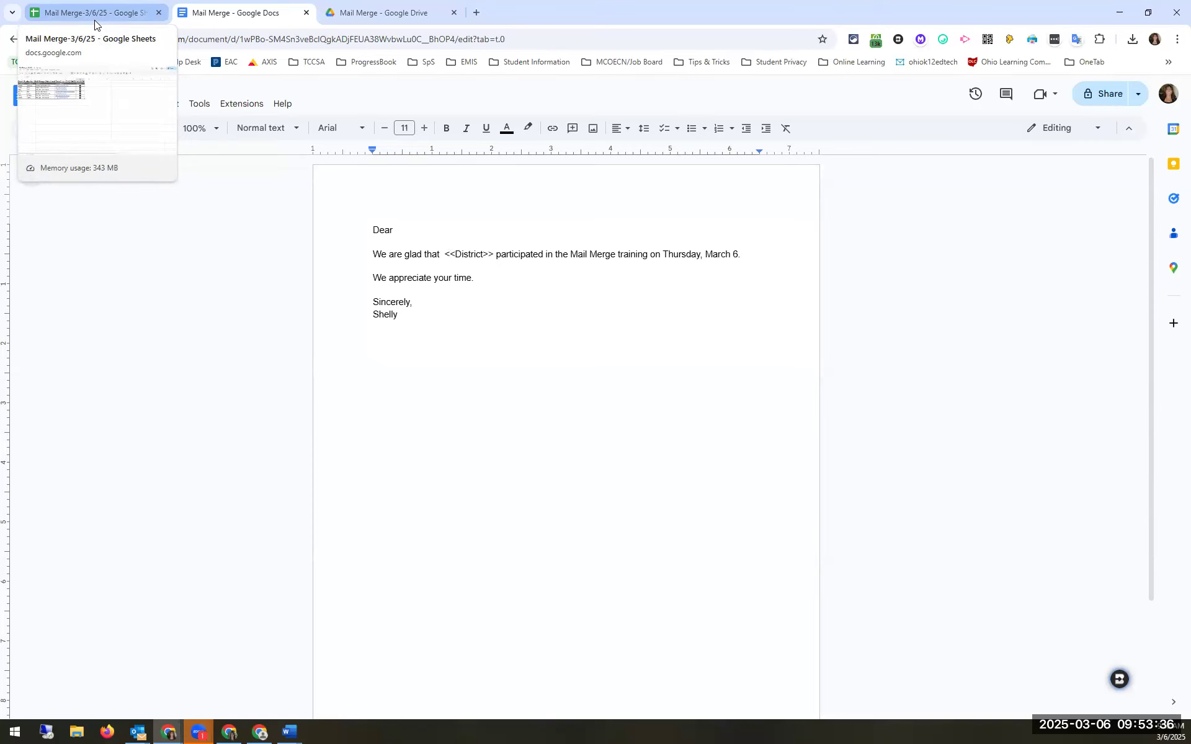
click(95, 18)
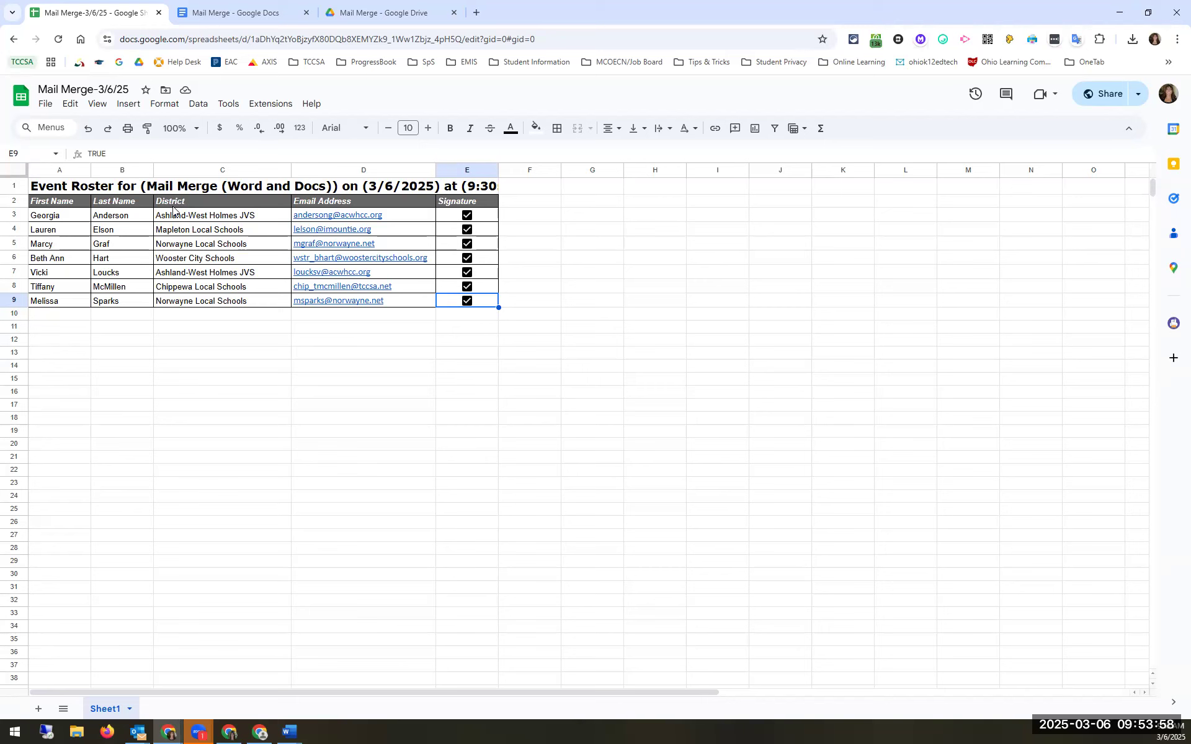
Step: Copy the roster's First Name header and write '<<First Name>>,' after 'Dear' in the letter
click(62, 204)
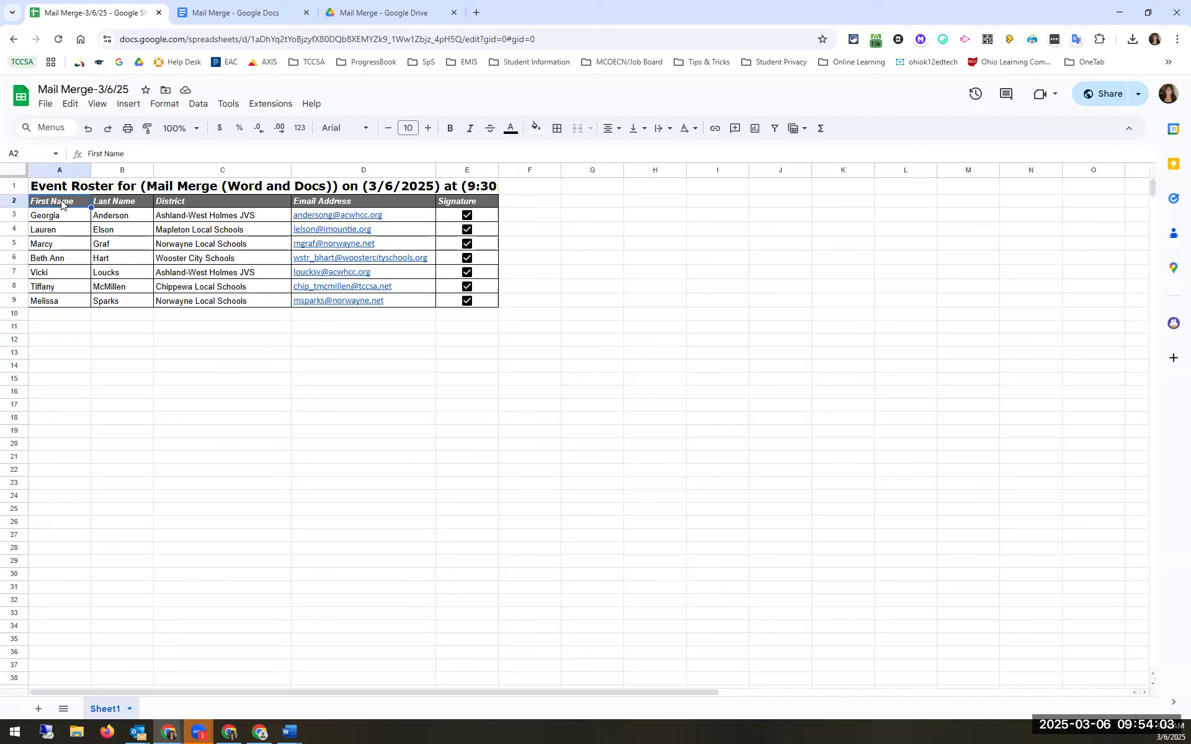
triple_click(137, 155)
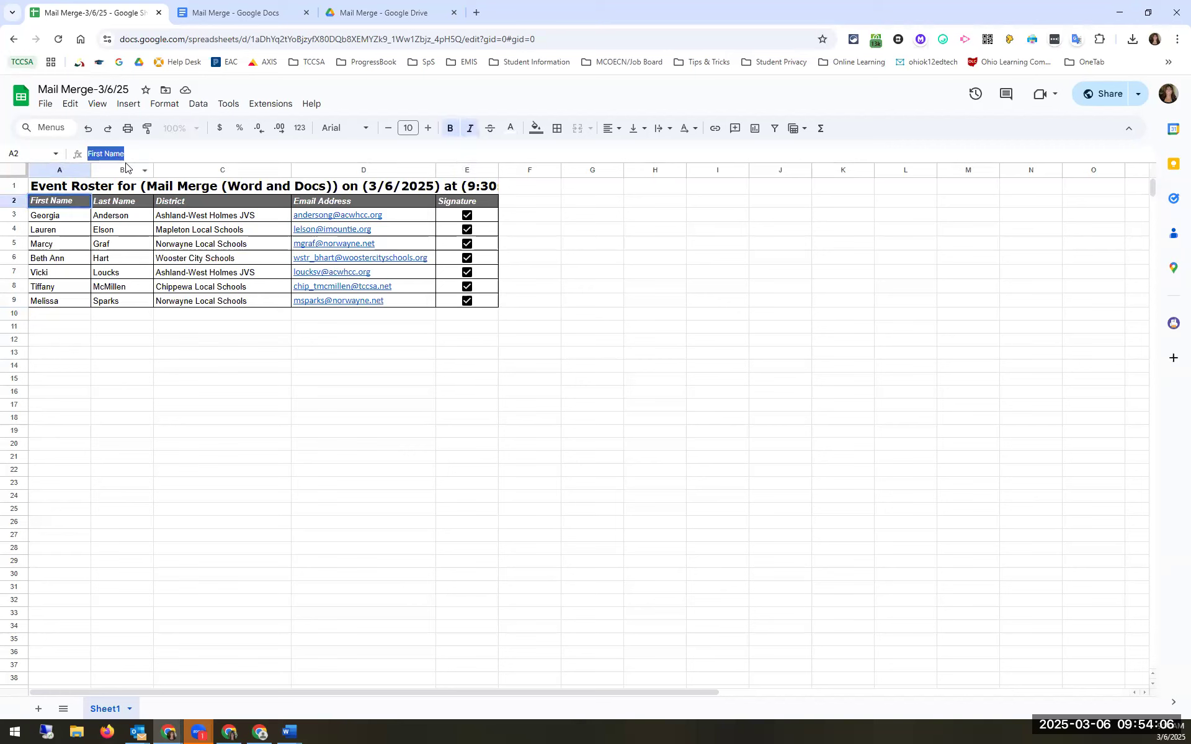
click(212, 14)
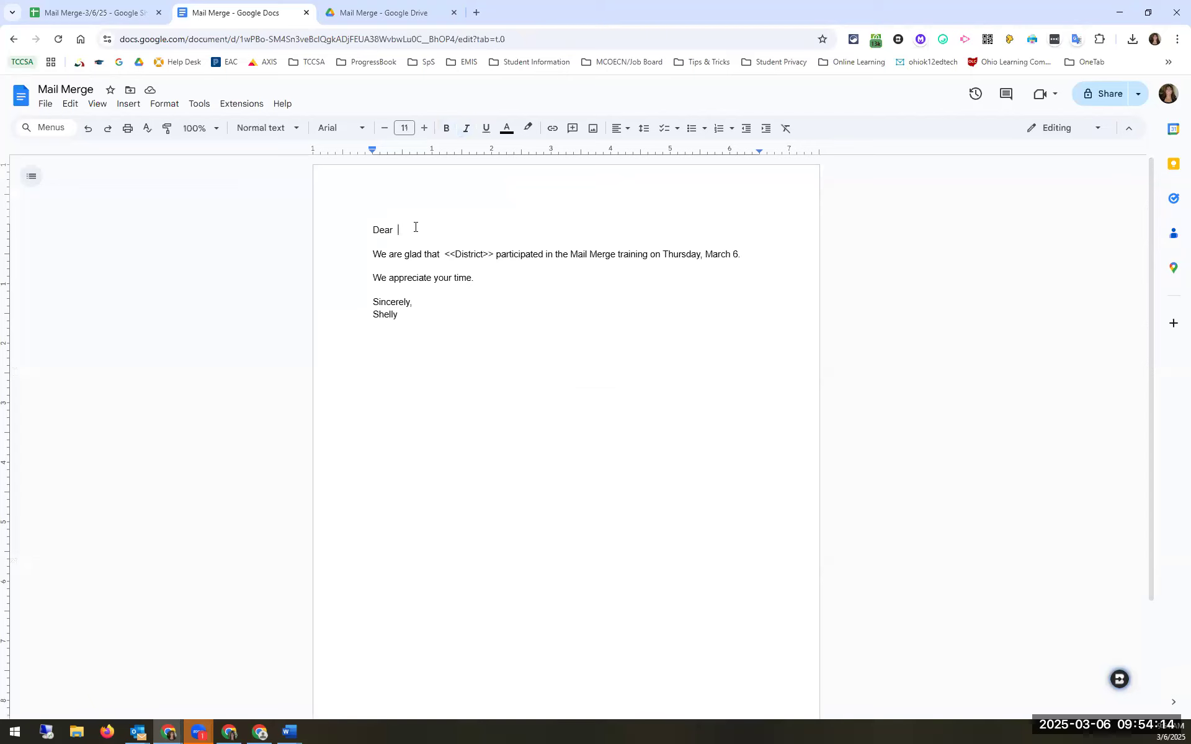
text(<<First Name>>)
text(,)
Step: Glance at the roster again, then return to the letter's Extensions menu
click(118, 23)
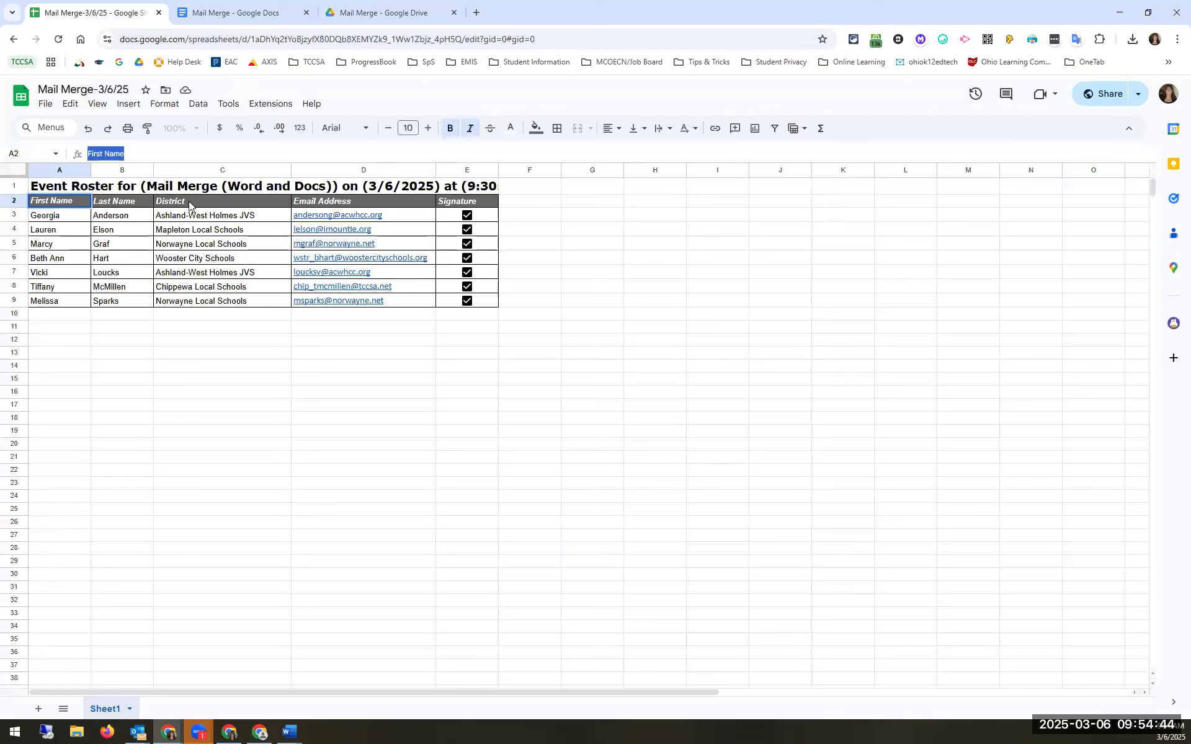
click(231, 8)
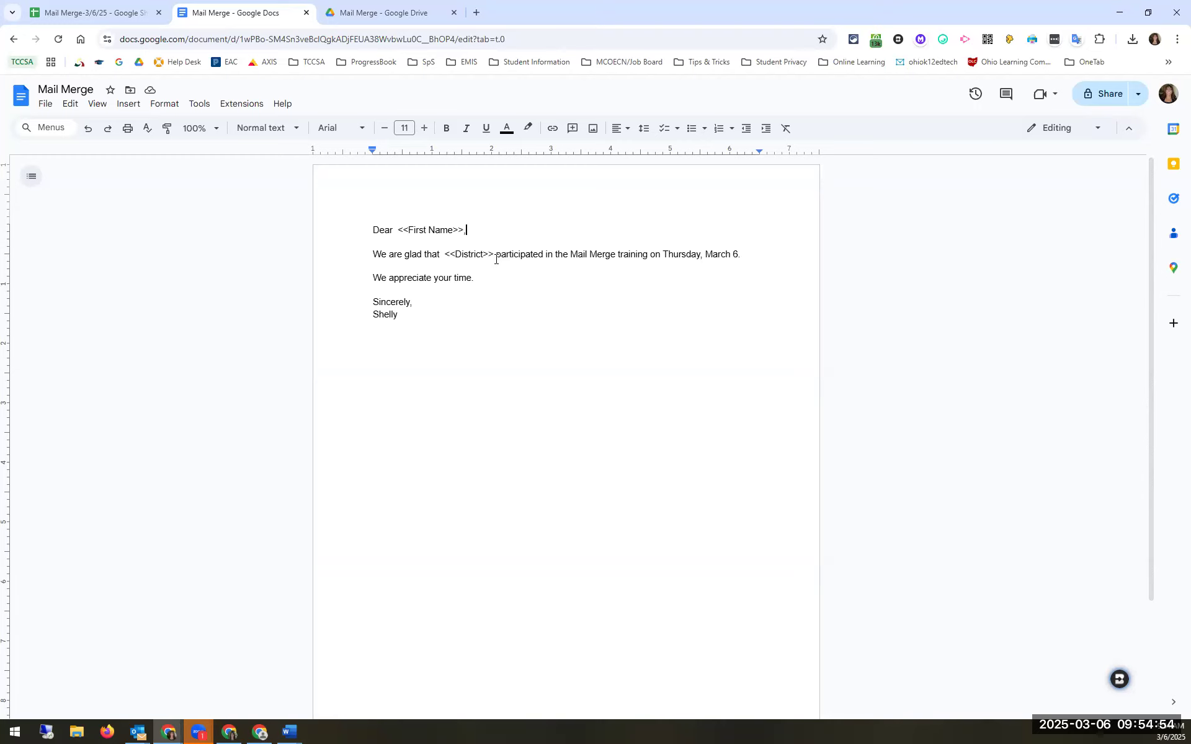
click(235, 105)
Step: Look over the letter's available add-ons, then go back to the Mail Merge-3/6/25 roster
mouse_move(334, 308)
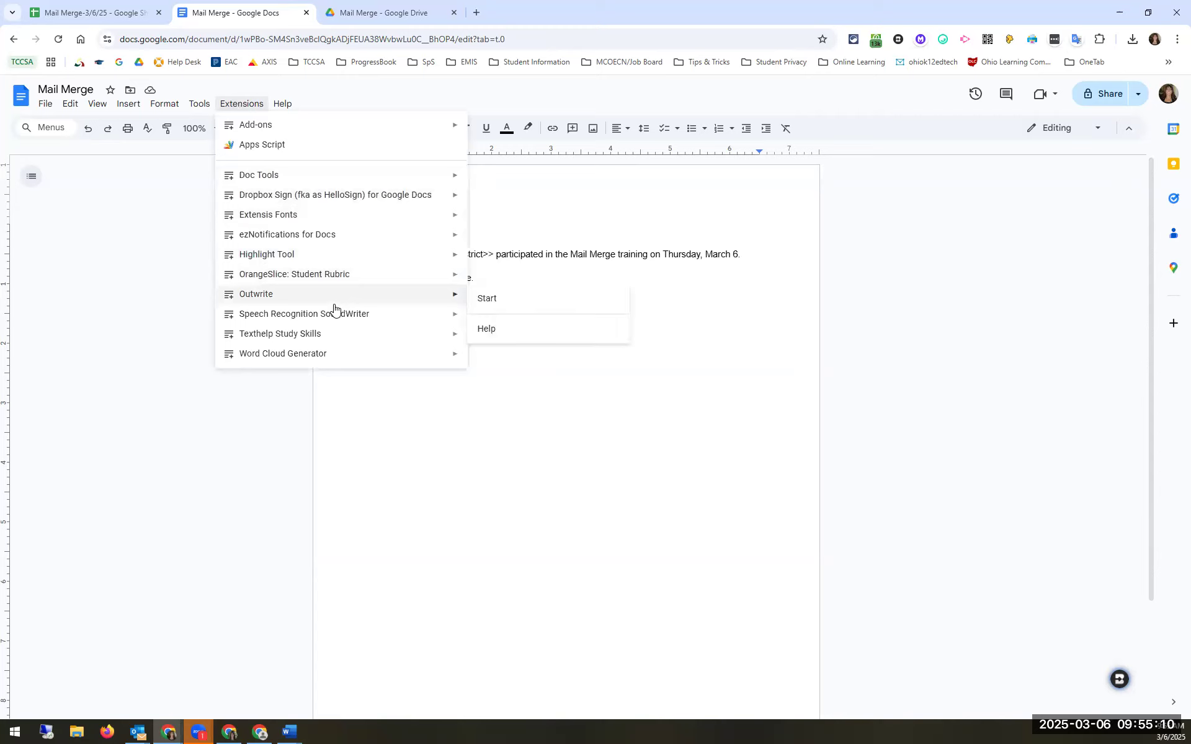
mouse_move(338, 213)
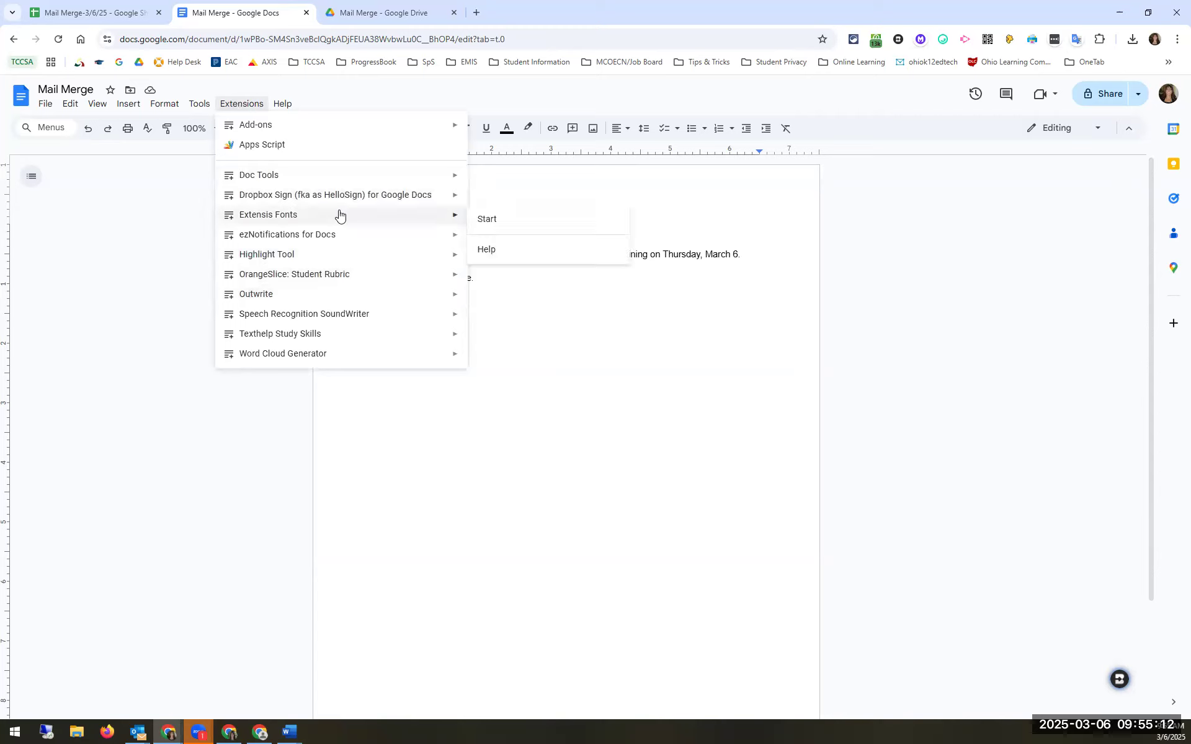
mouse_move(365, 284)
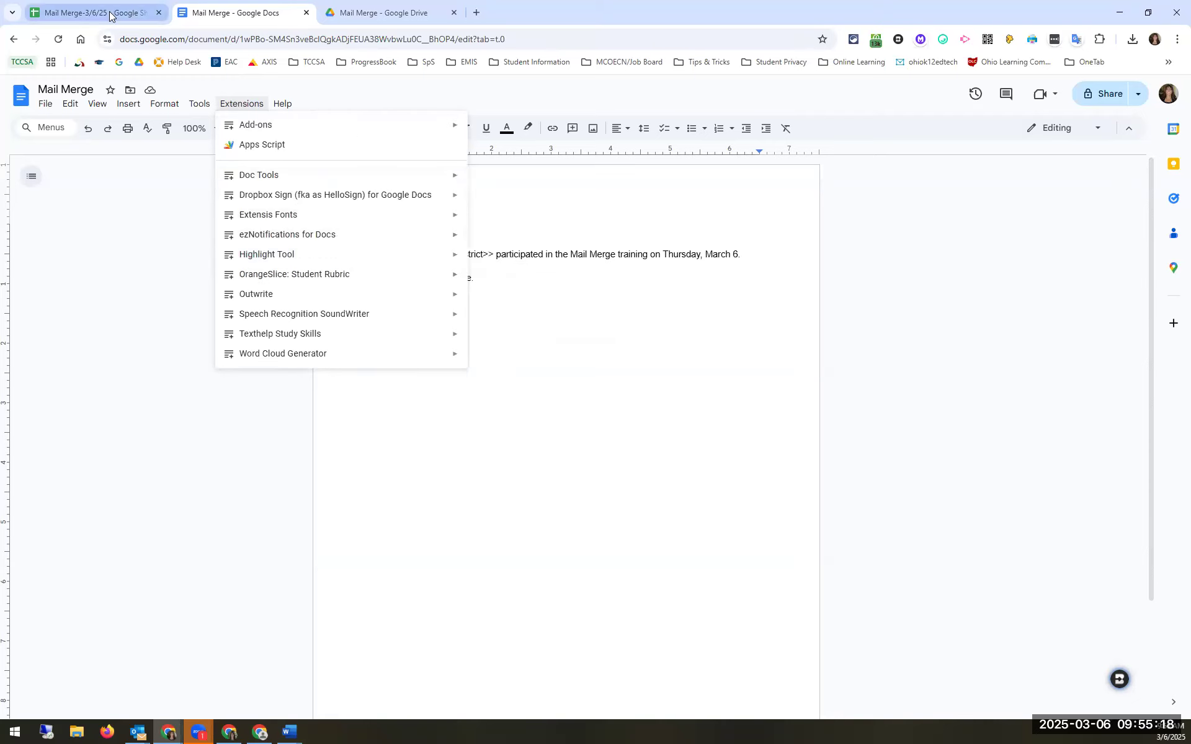
mouse_move(109, 11)
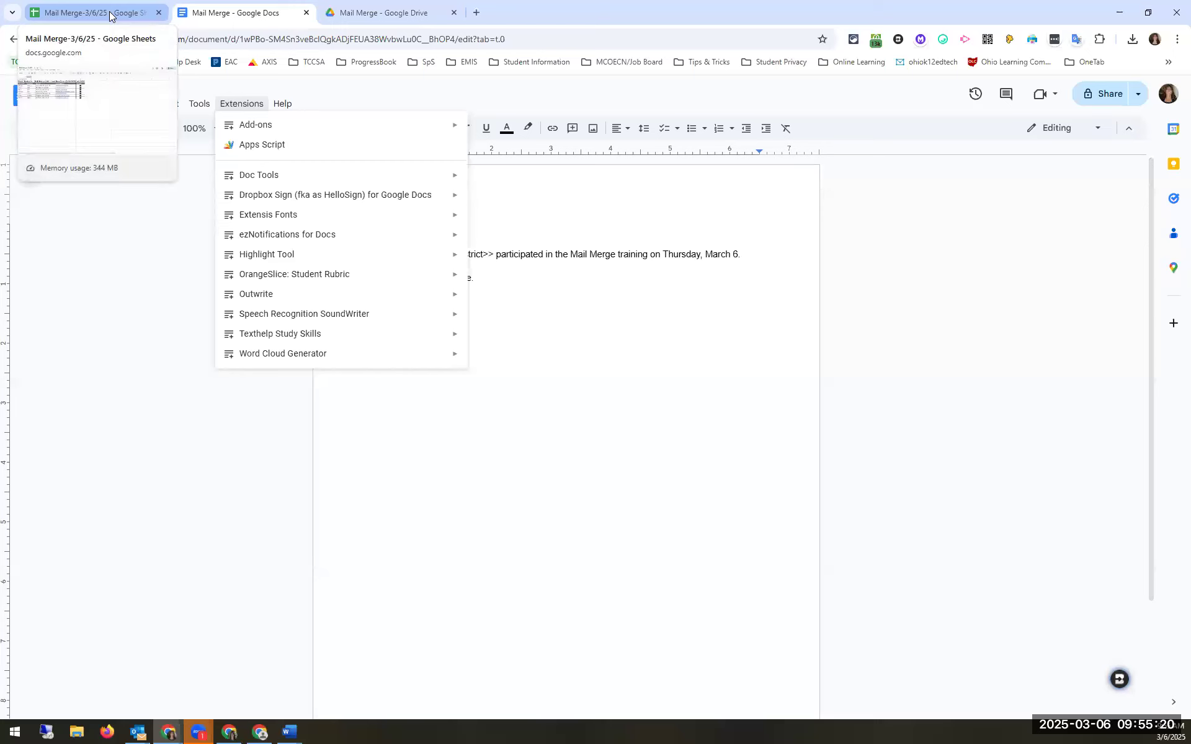
click(110, 11)
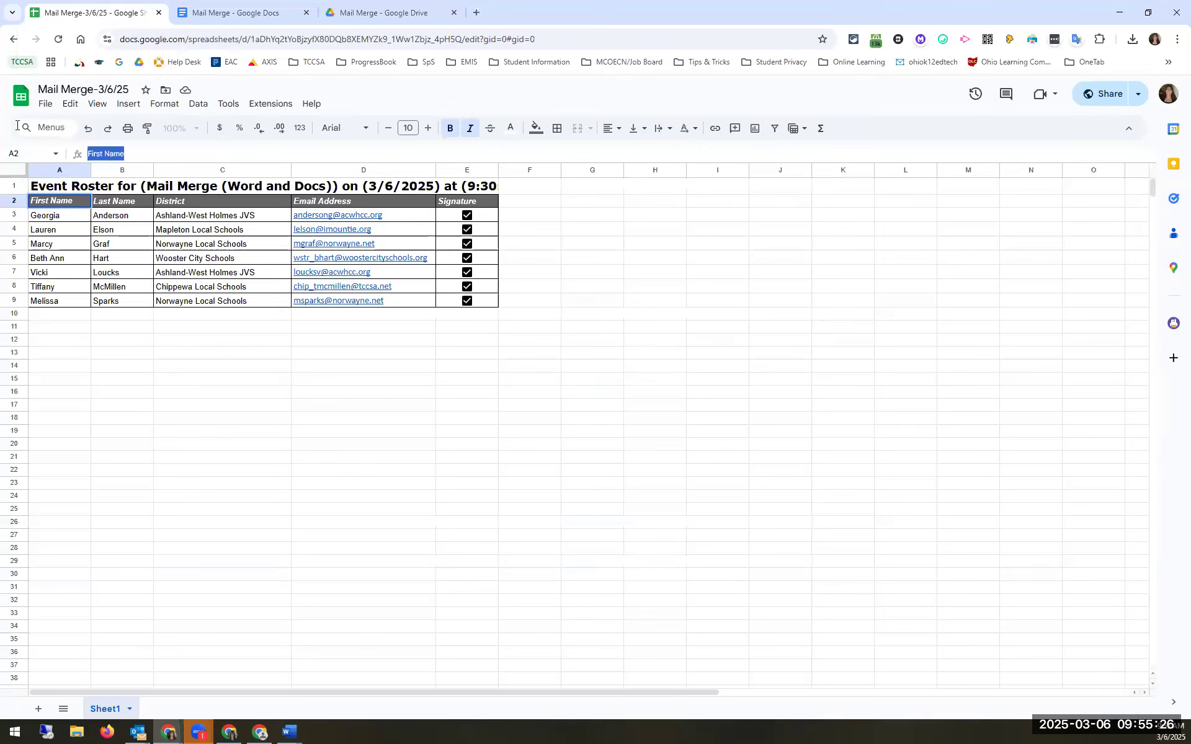
click(278, 109)
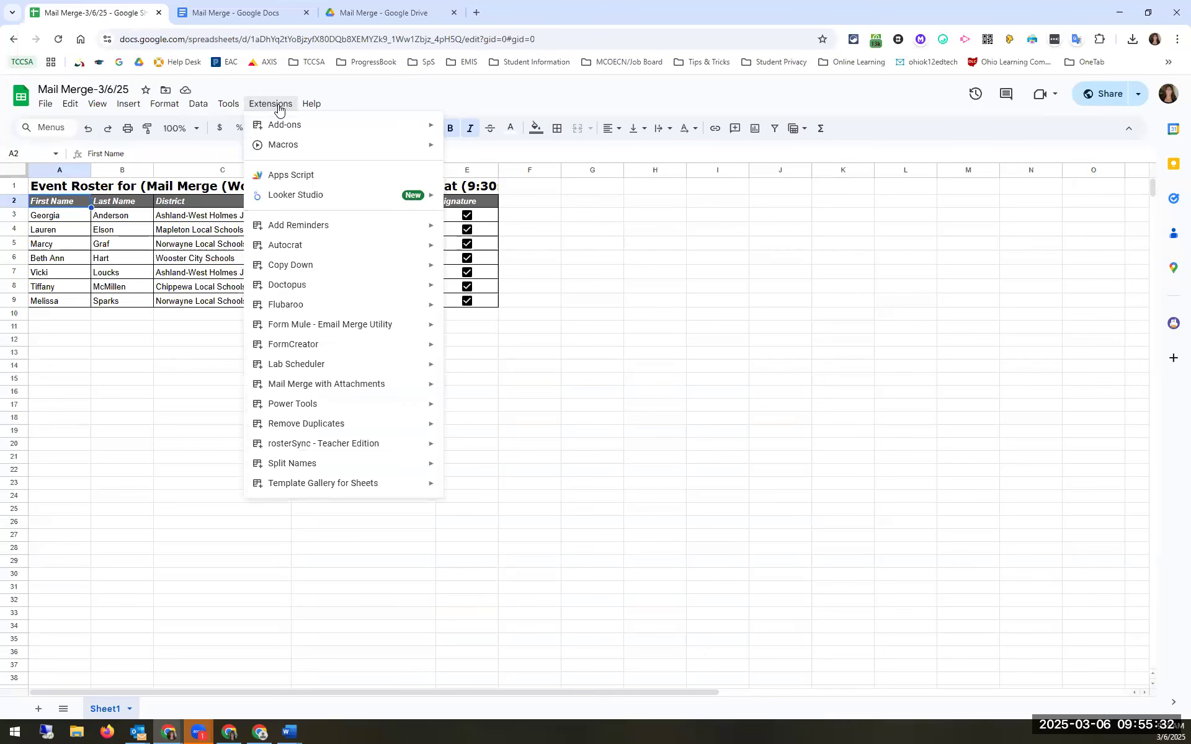
Step: Search the add-on marketplace for 'auto' to confirm Autocrat is installed, then close it
mouse_move(333, 246)
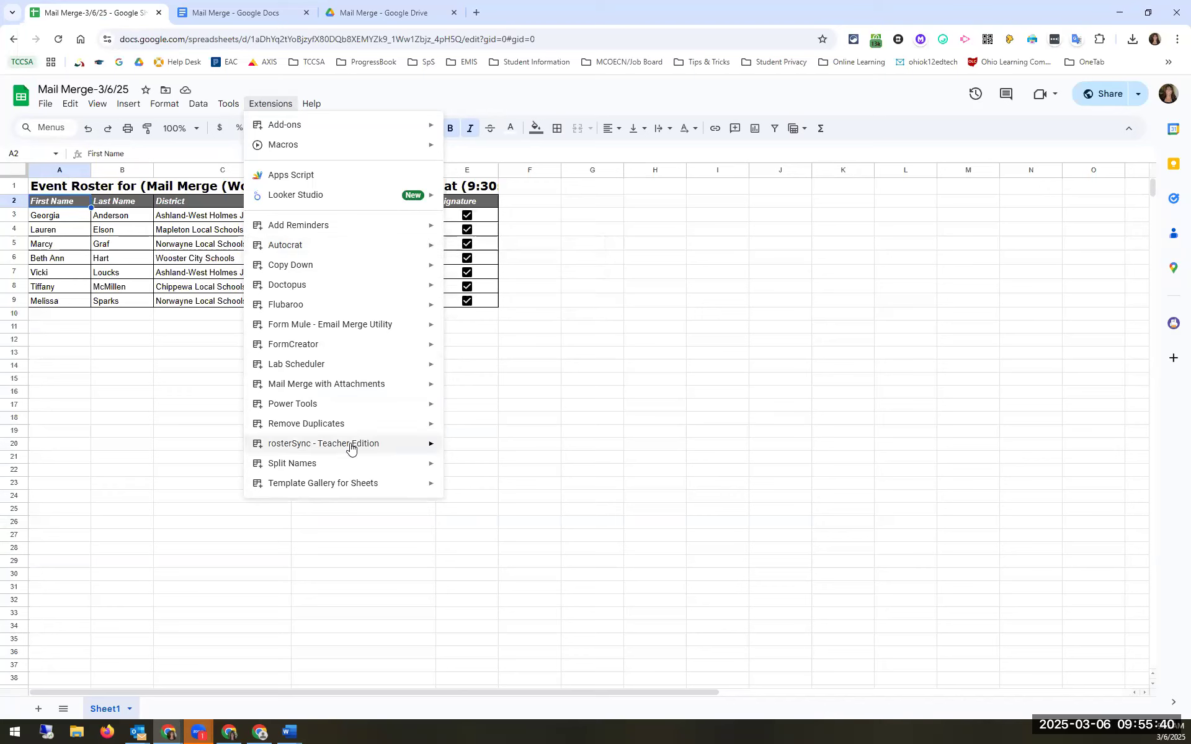
mouse_move(304, 128)
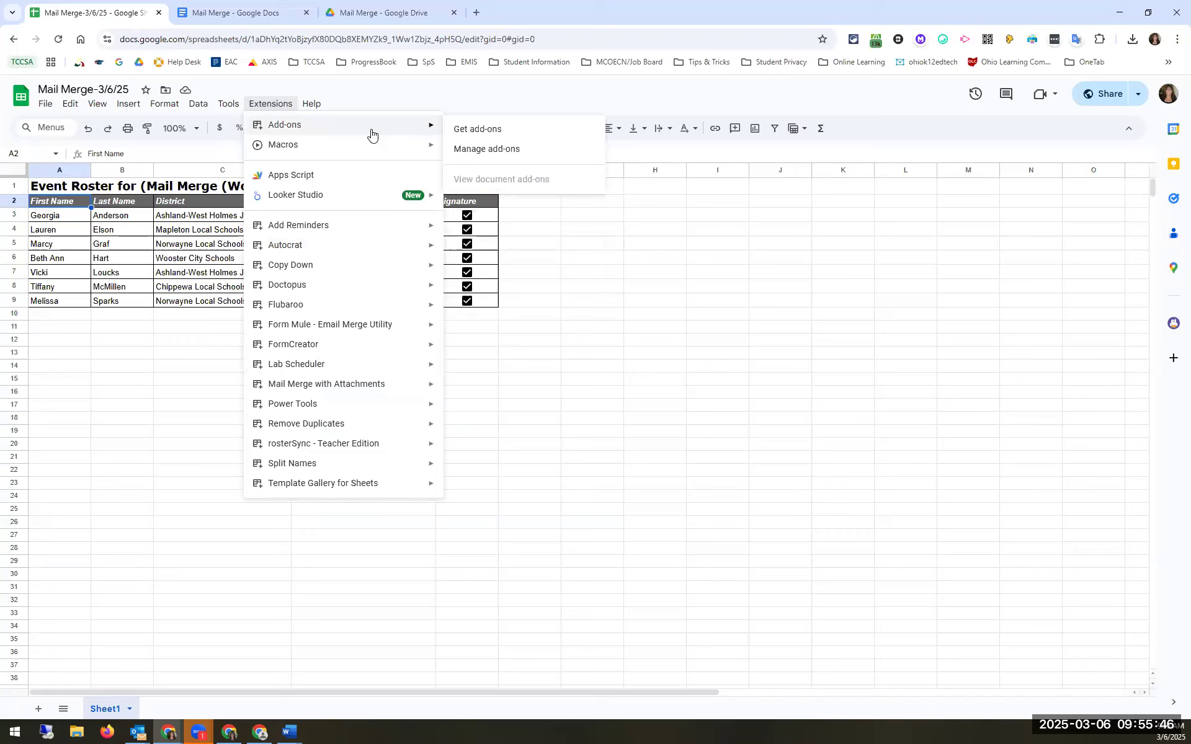
click(464, 130)
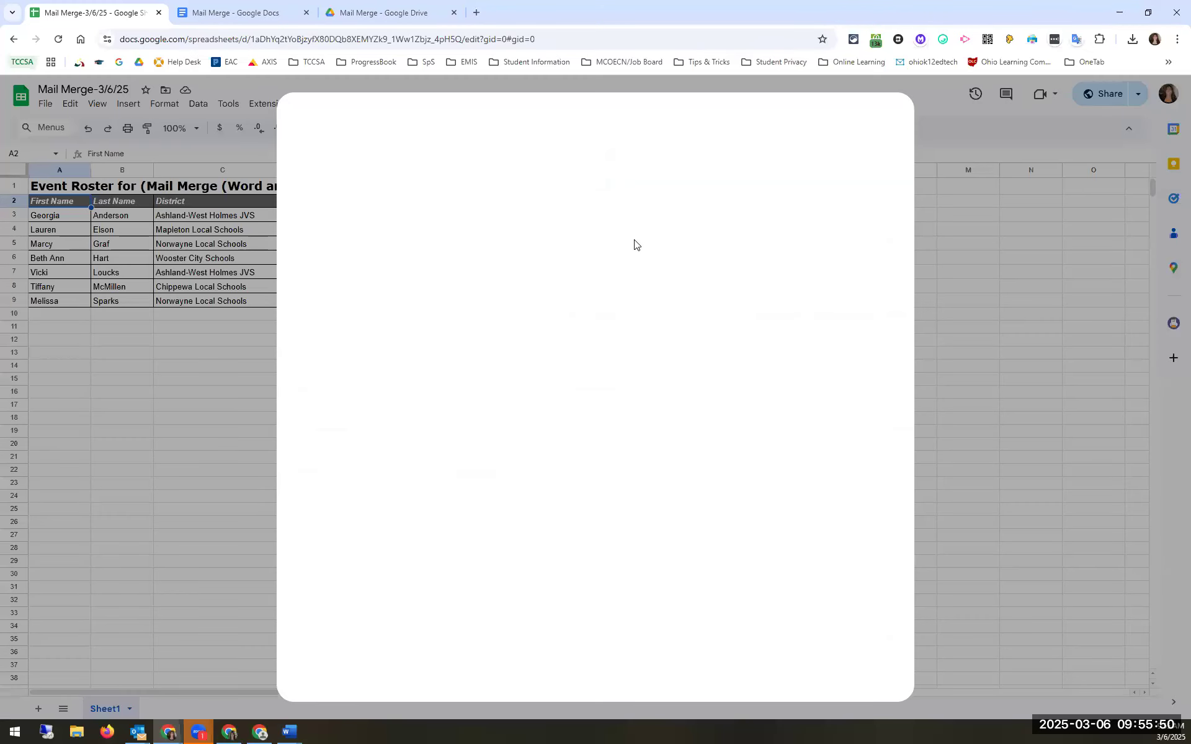
click(625, 125)
text(auto)
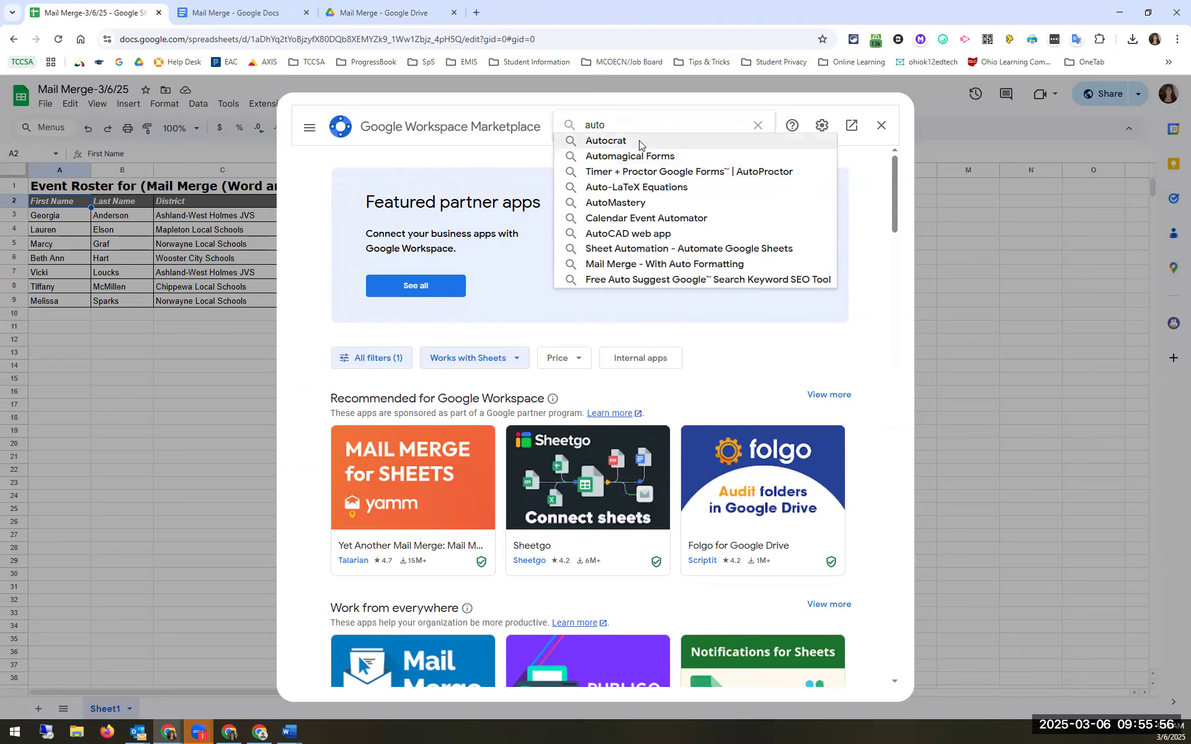
click(638, 142)
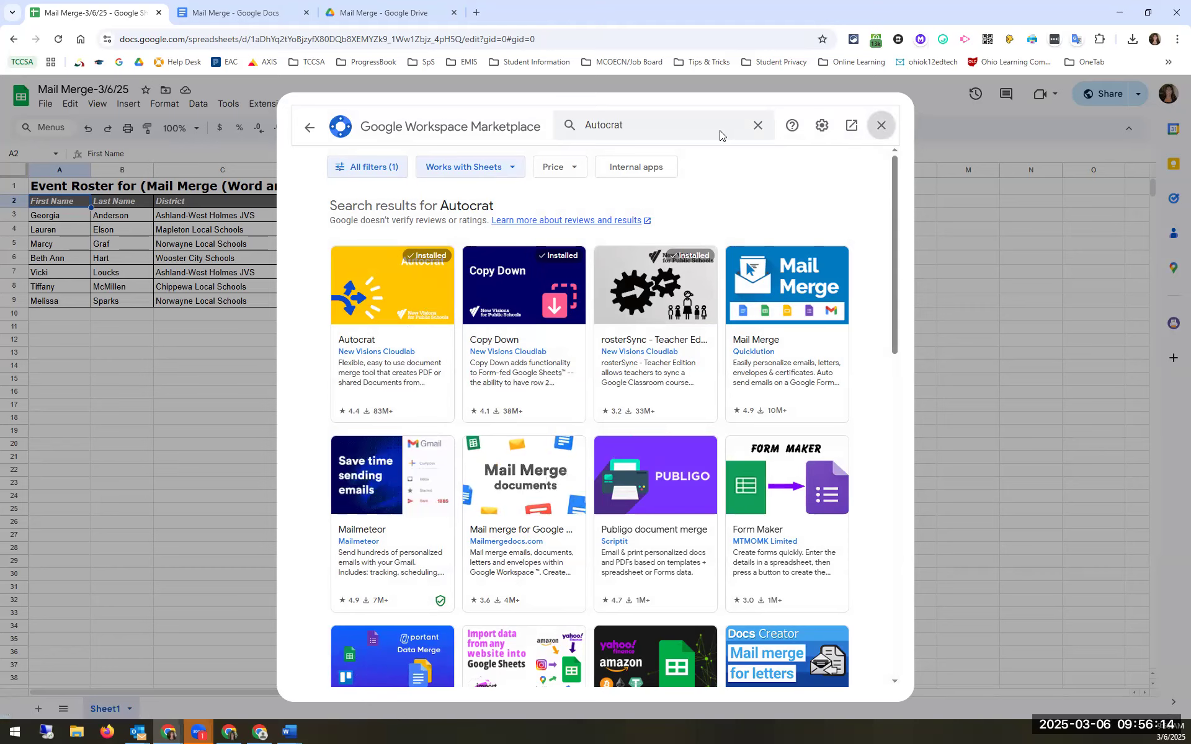
key(Escape)
click(270, 106)
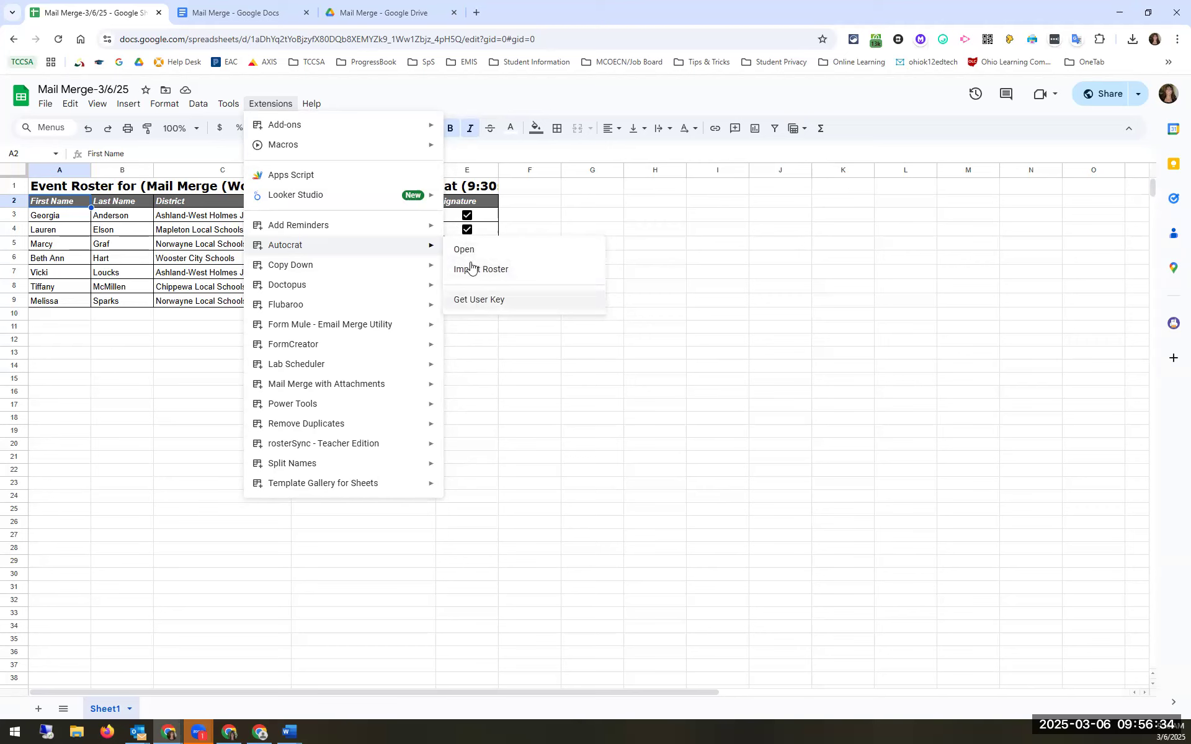
Step: Run AutoCrat's Get User Key, close it, and launch AutoCrat, which lists no merge jobs
click(483, 304)
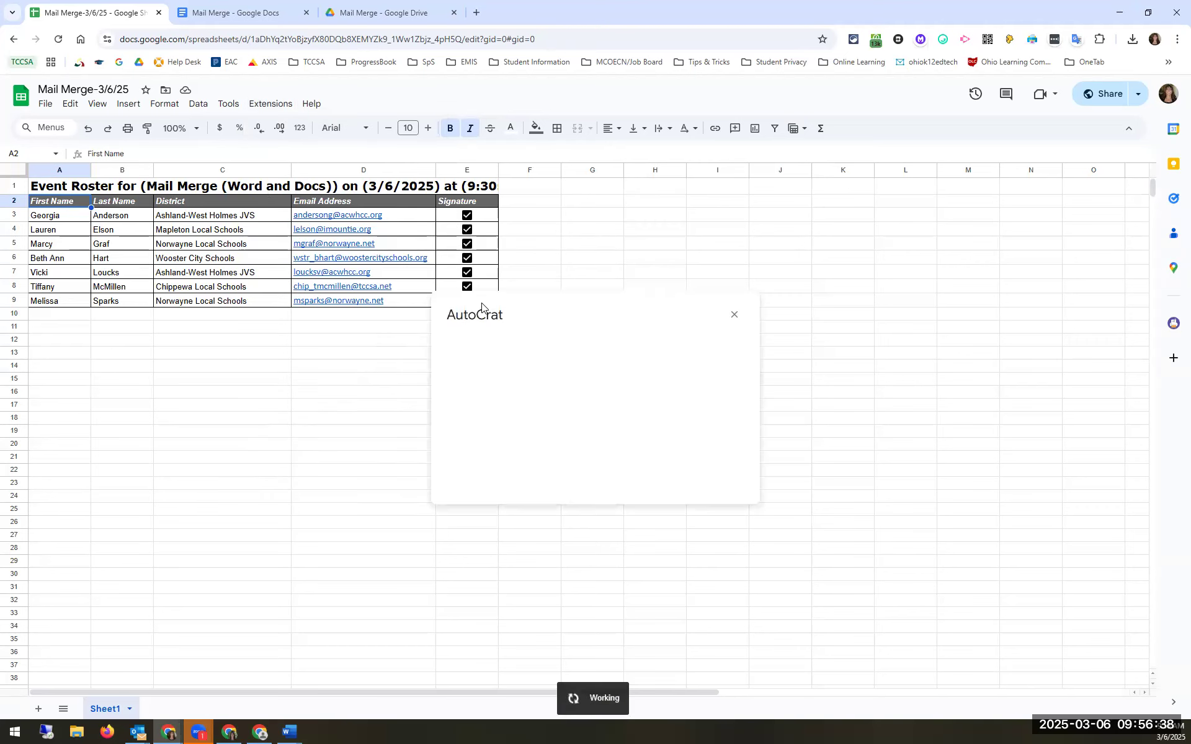
click(733, 316)
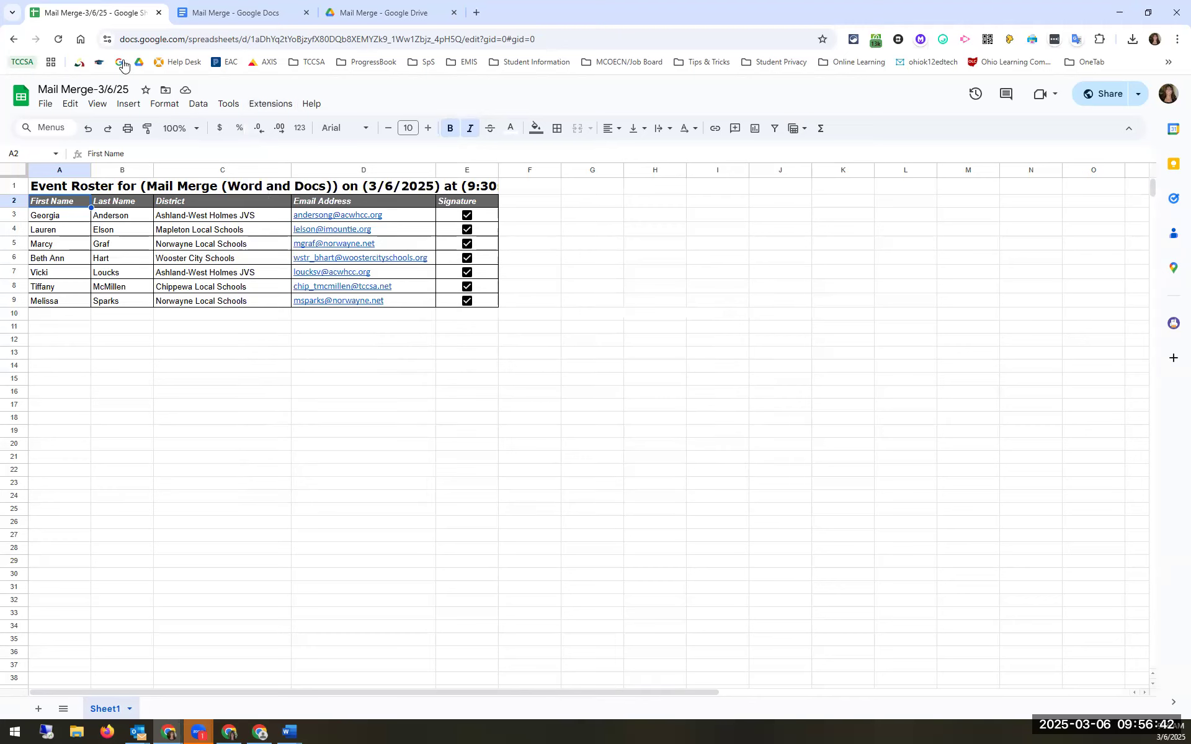
click(282, 105)
mouse_move(412, 248)
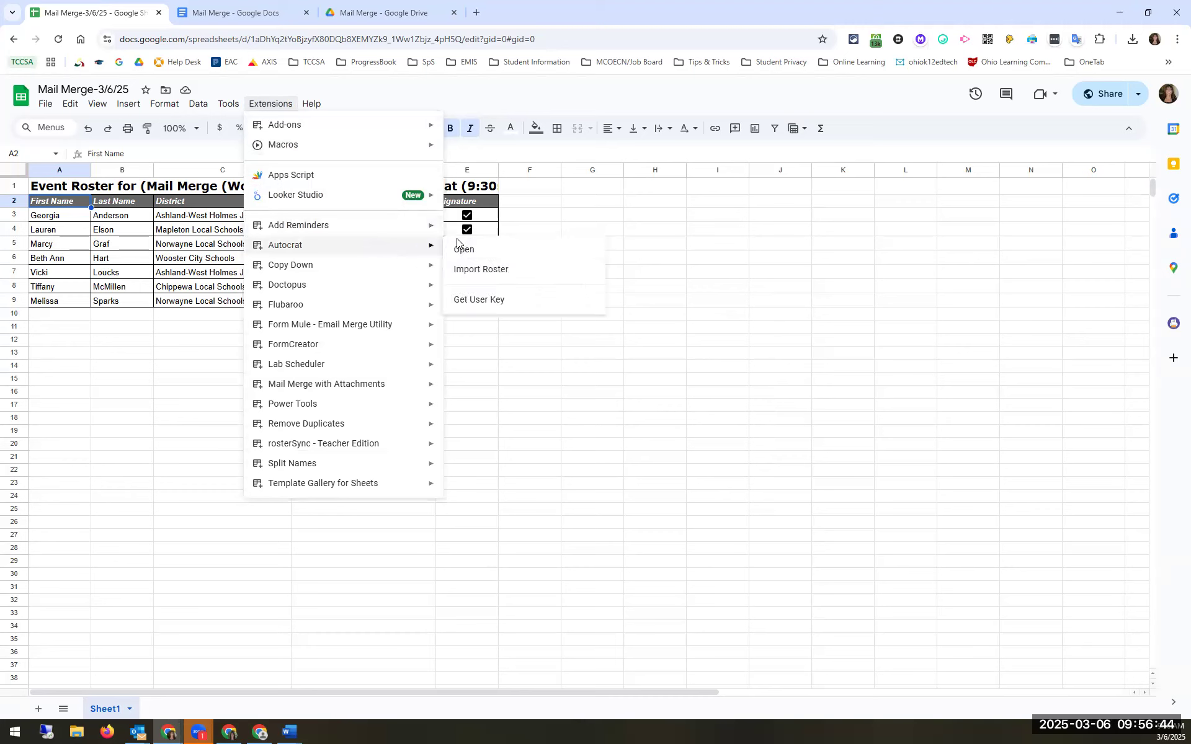
click(472, 252)
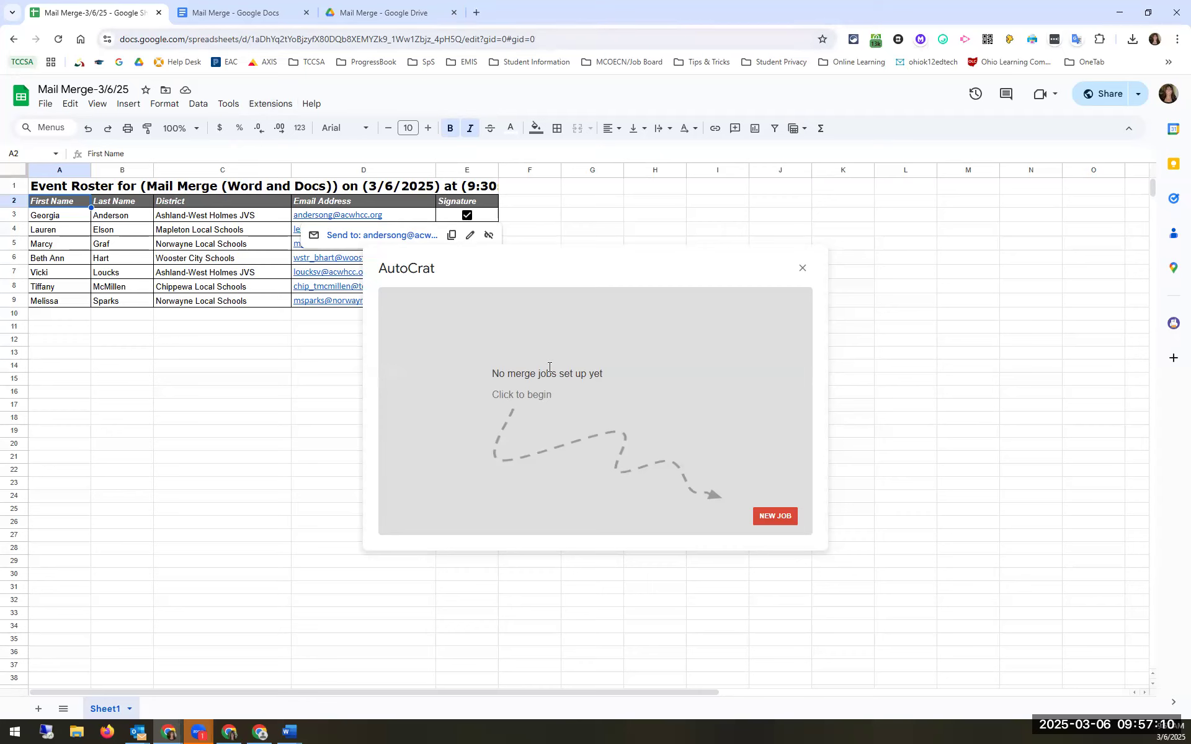
click(773, 514)
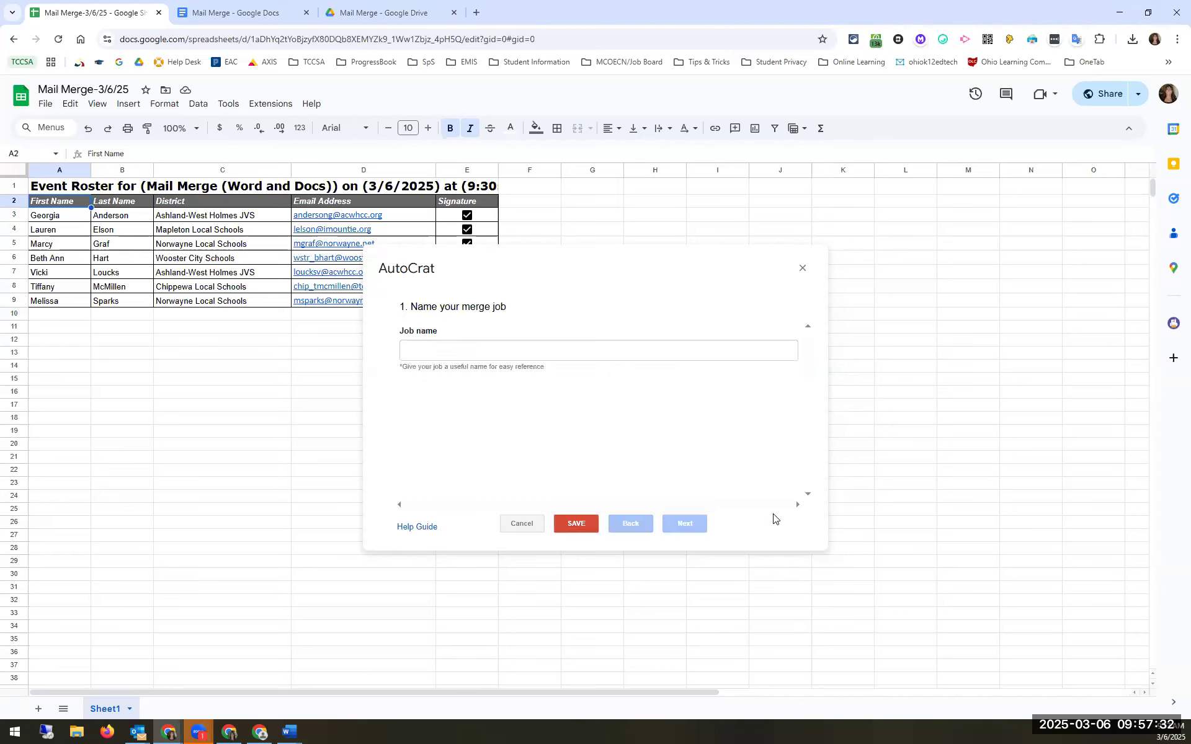
Step: Name the new AutoCrat job 'Attendance Letter' and continue to template selection
click(431, 354)
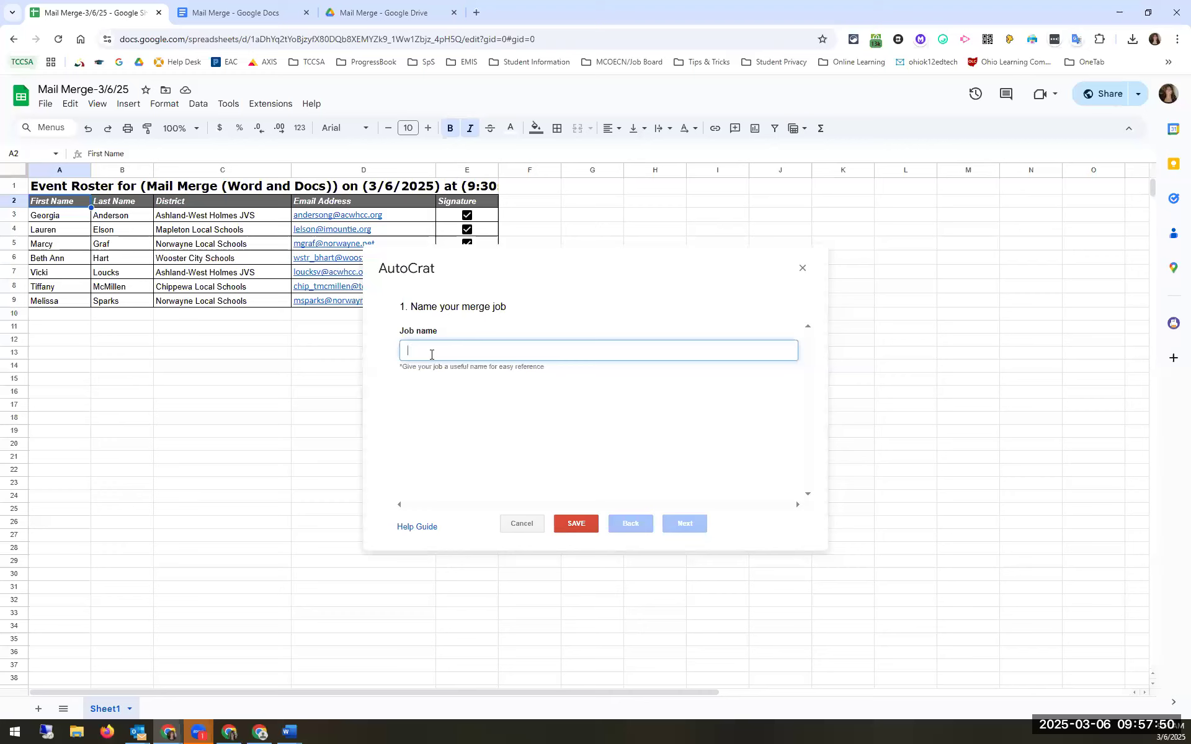
text(ttendance Letter)
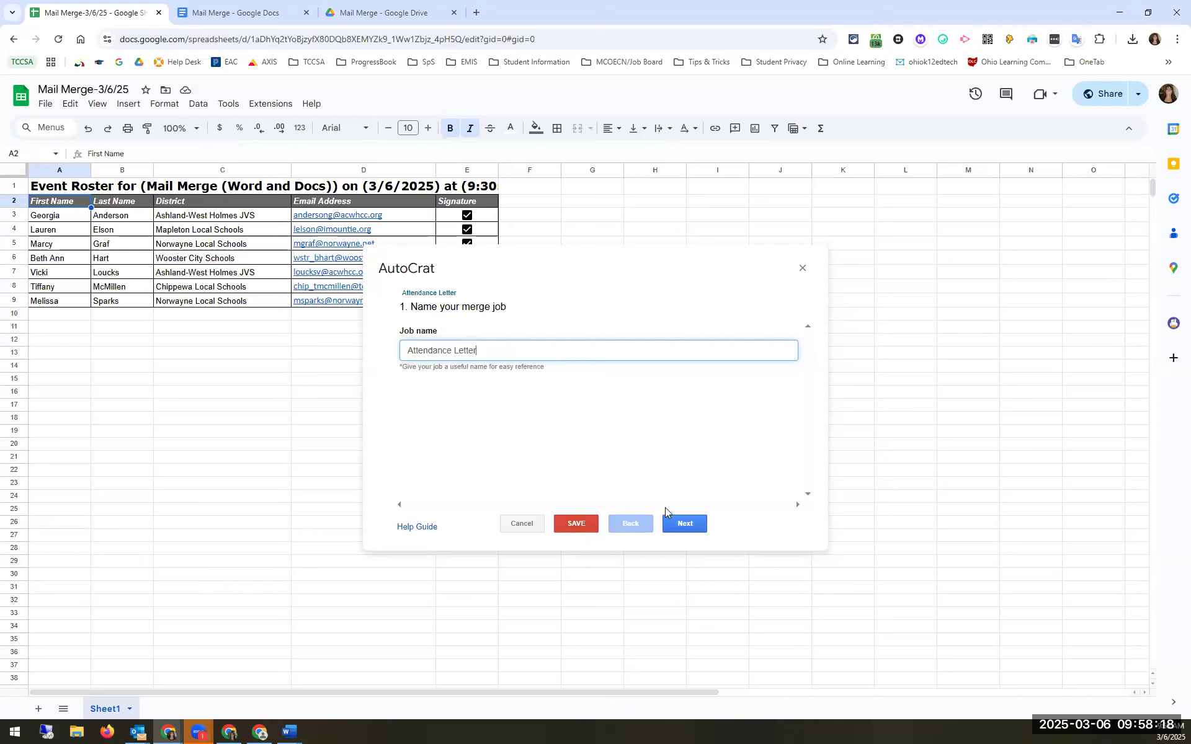
click(677, 529)
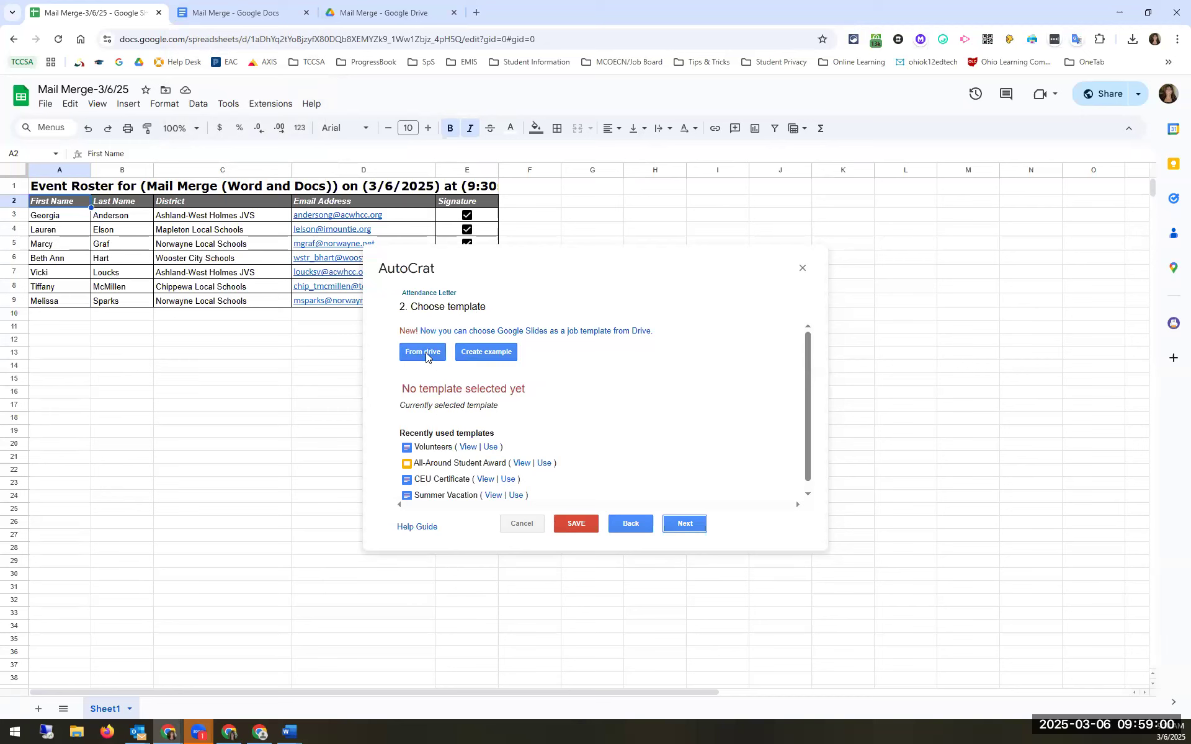
scroll(466, 472, down, 1)
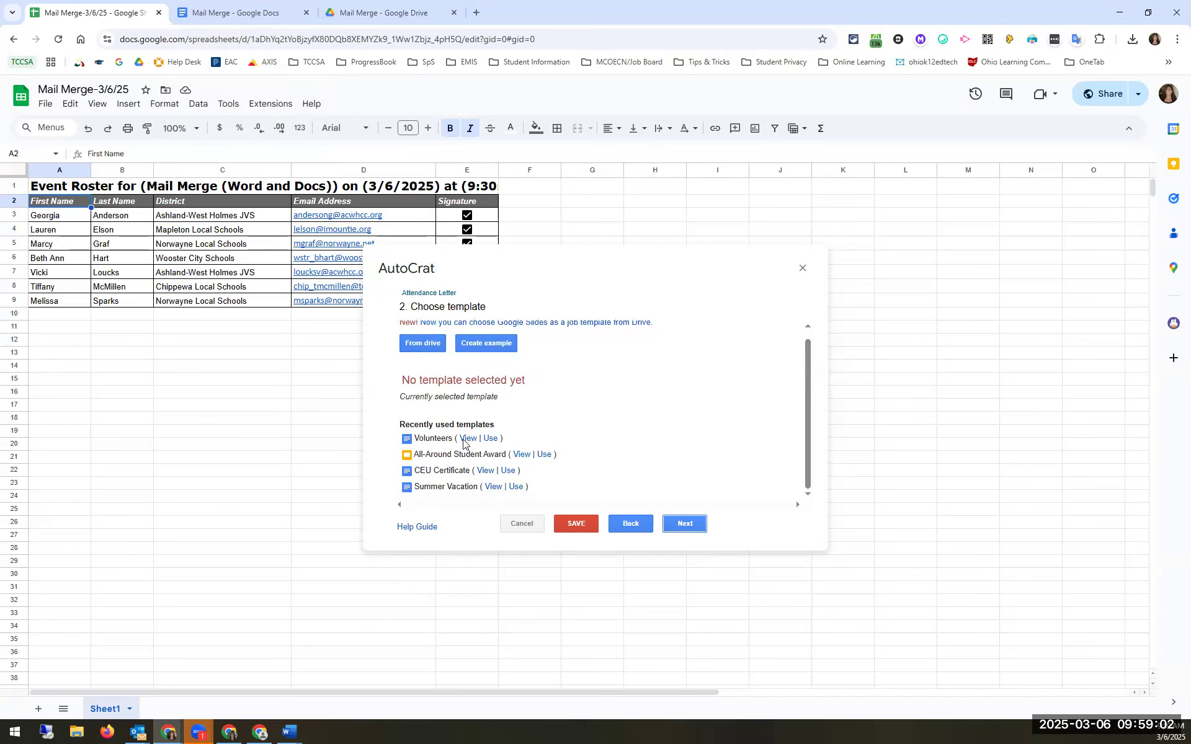
scroll(412, 359, up, 1)
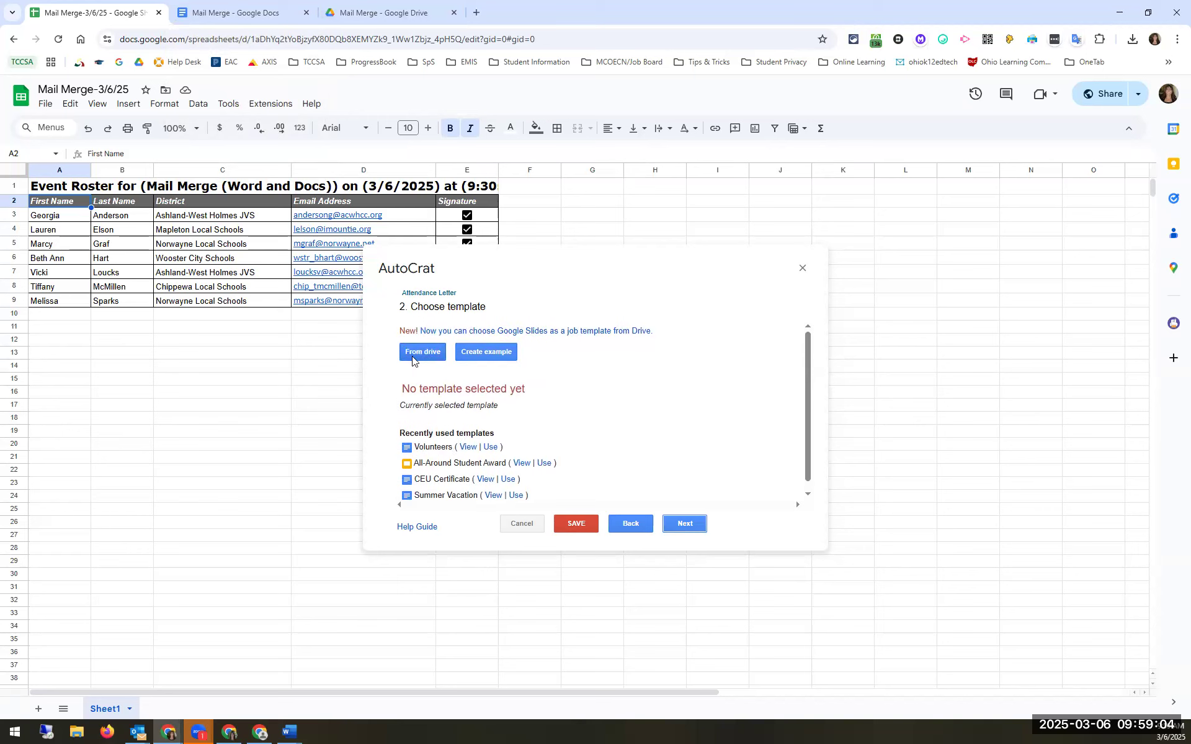
click(415, 354)
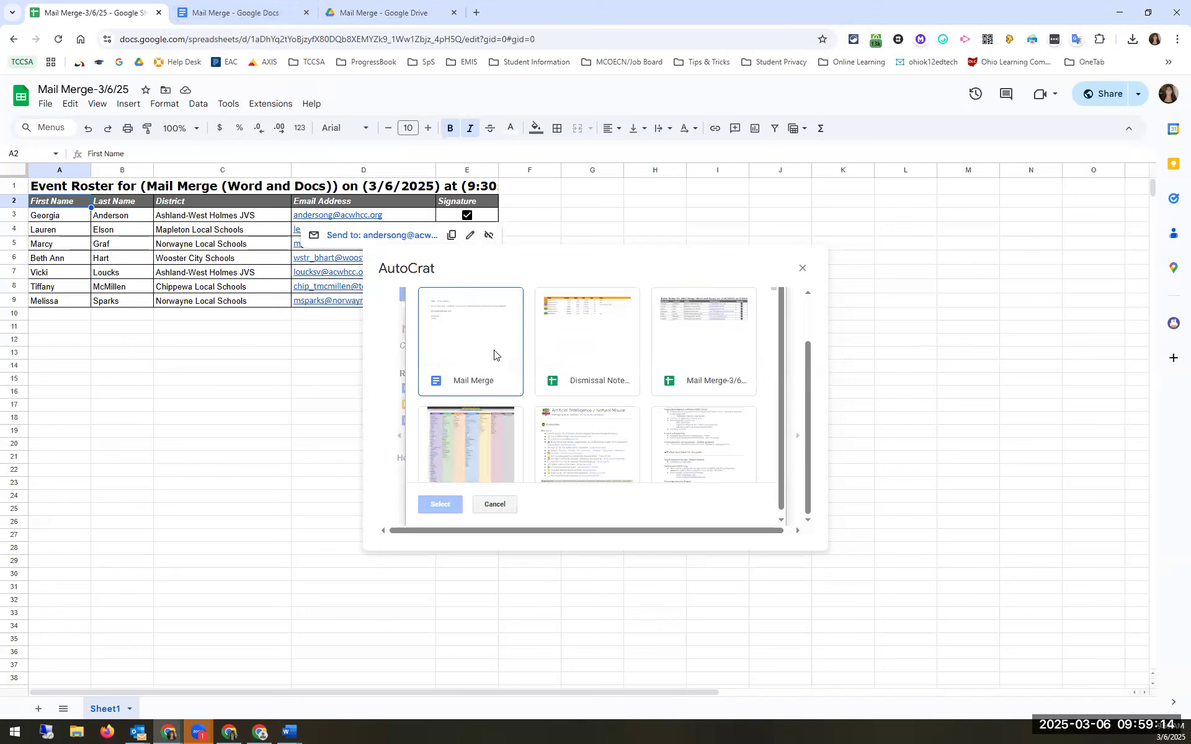
Step: Pick the Mail Merge document from Drive as the Attendance Letter job's template
scroll(495, 356, down, 3)
scroll(493, 363, up, 3)
click(494, 350)
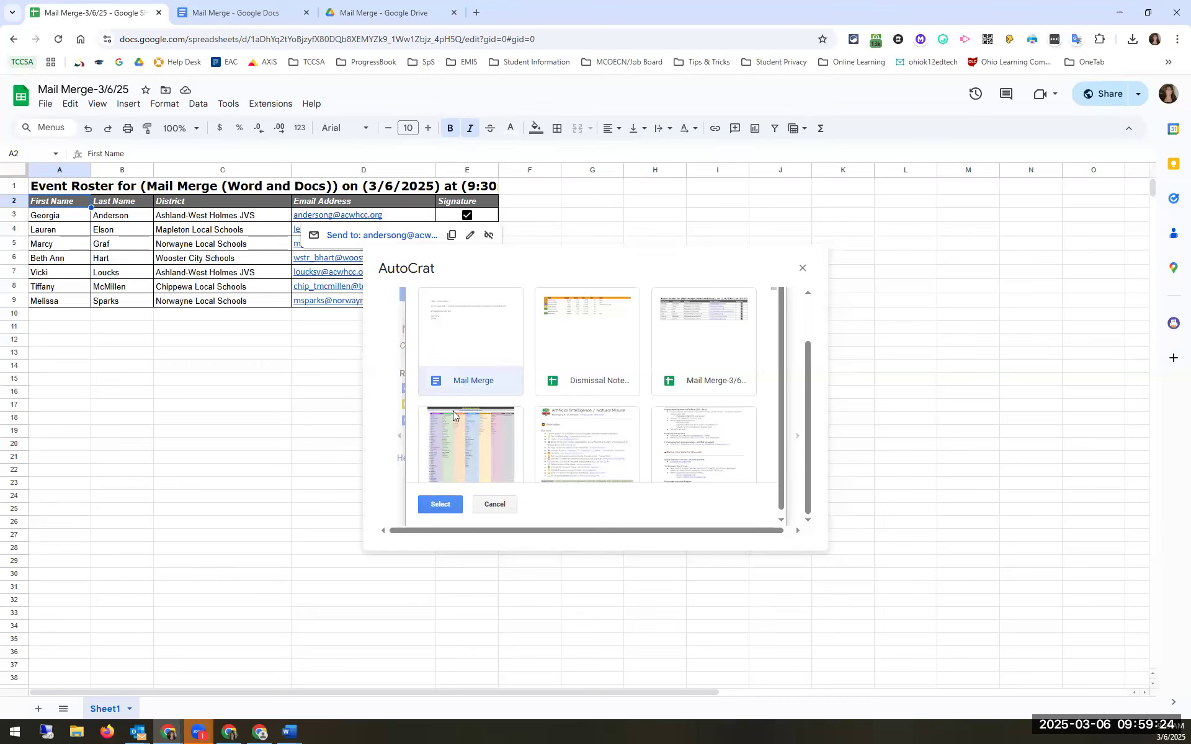
click(438, 510)
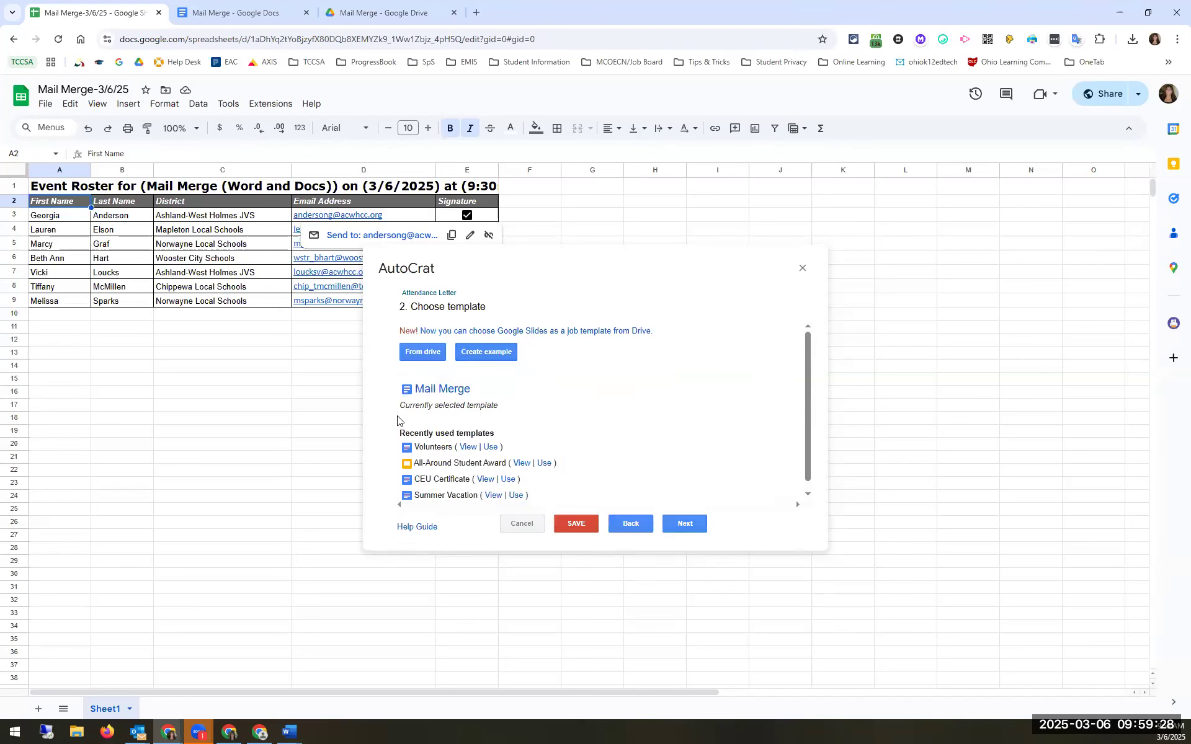
drag(404, 407, 504, 409)
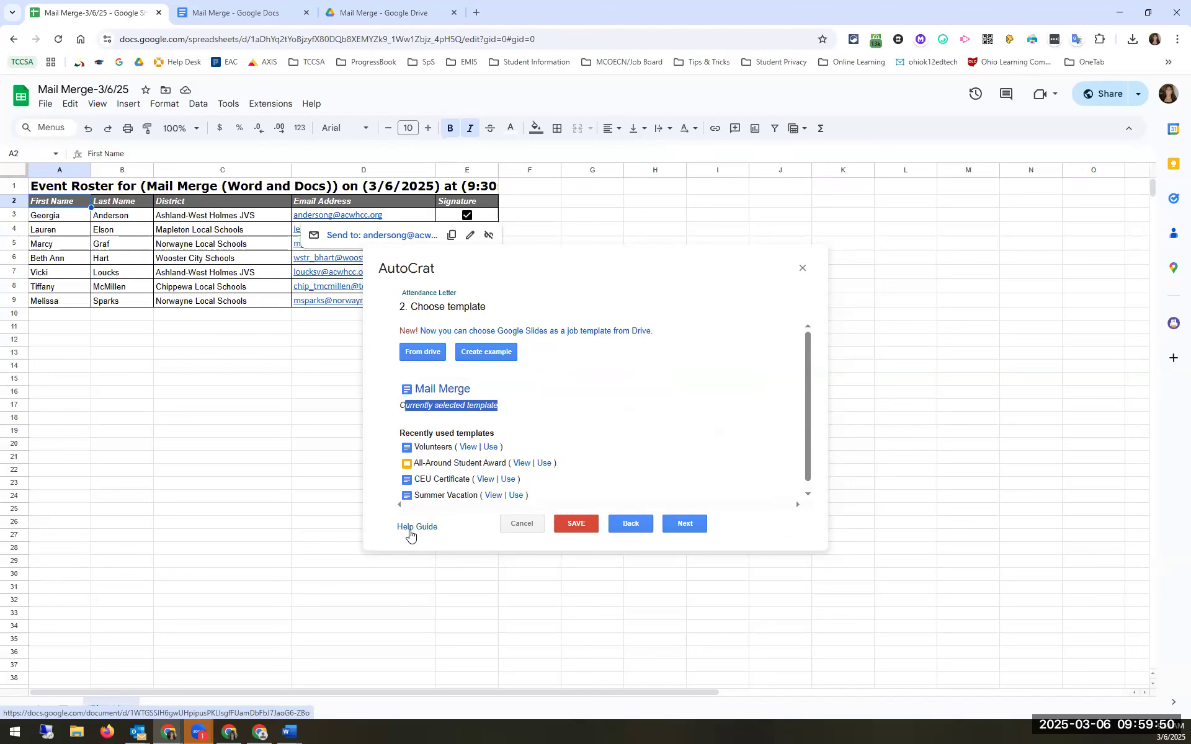
click(683, 524)
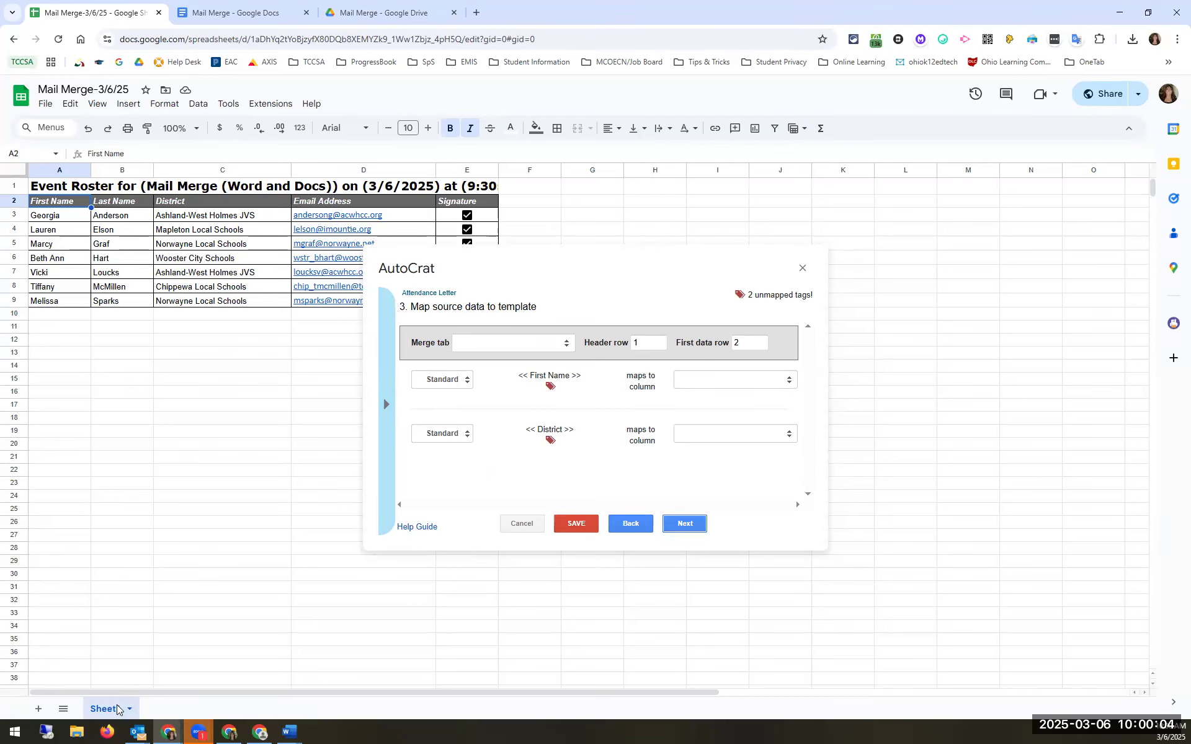
Step: Choose Sheet1 as the merge source tab, which triggers a duplicate-header warning
click(526, 348)
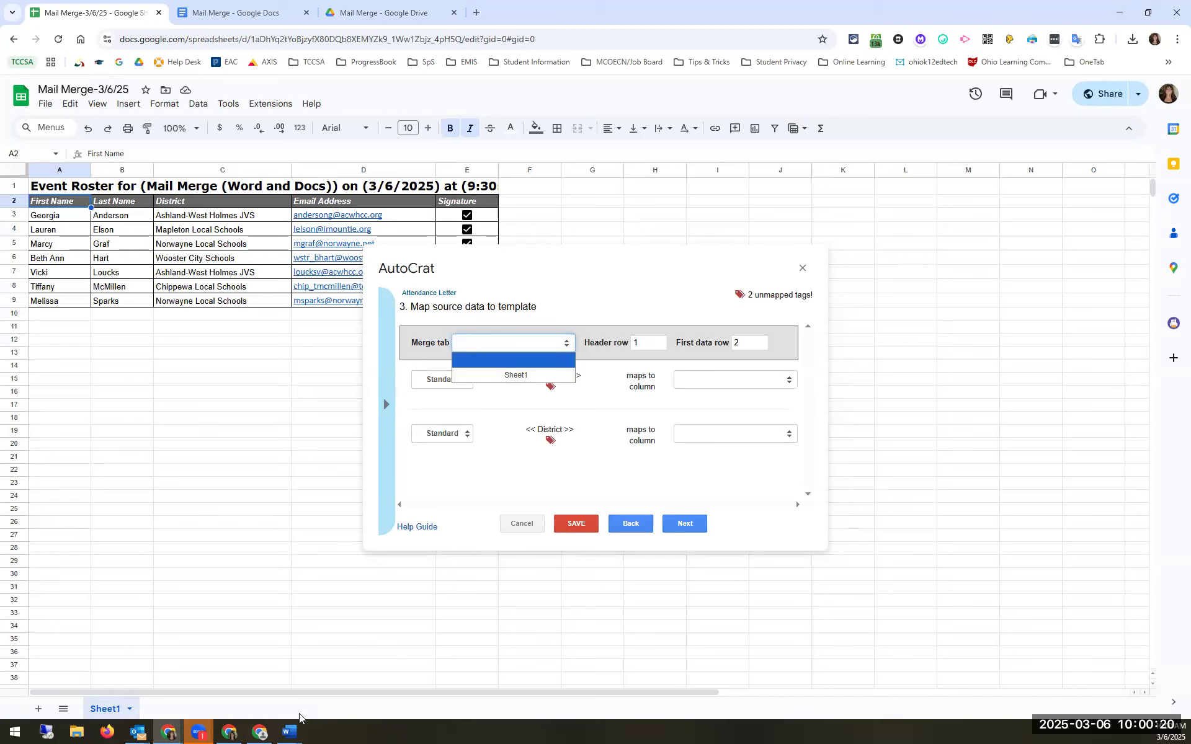
click(511, 375)
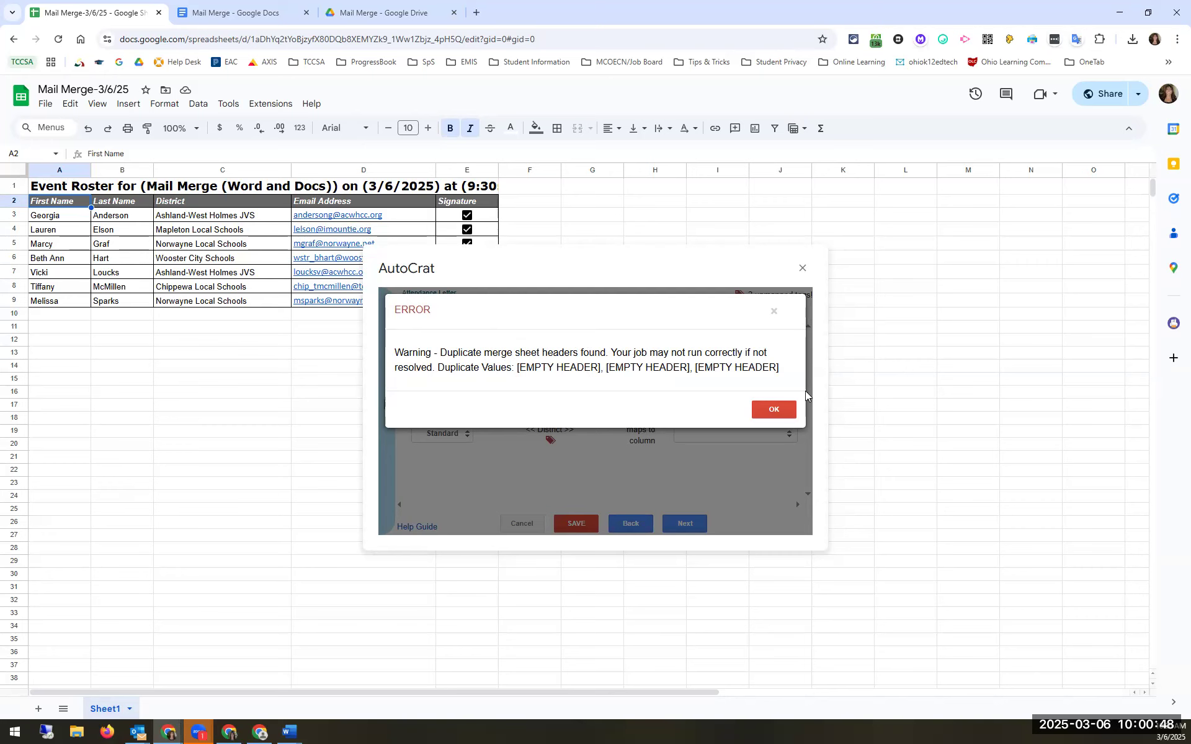
Step: Dismiss the warning and set header row 2 with data starting at row 3
click(785, 411)
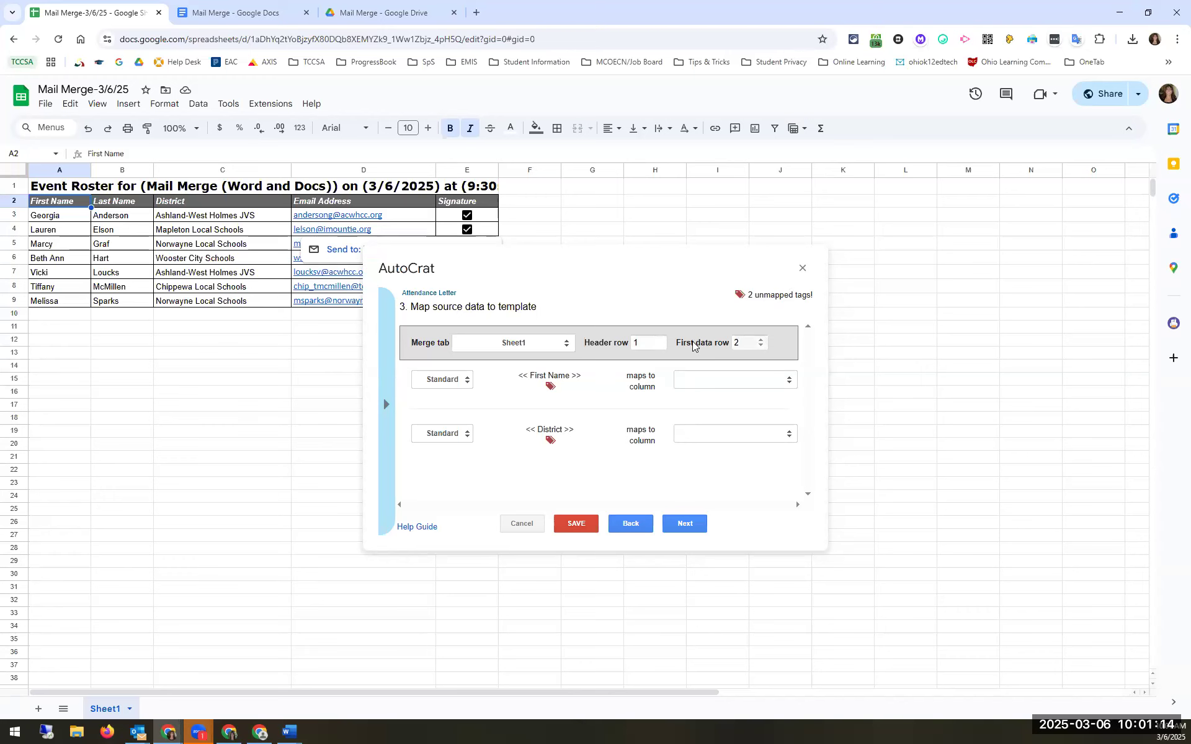
click(657, 340)
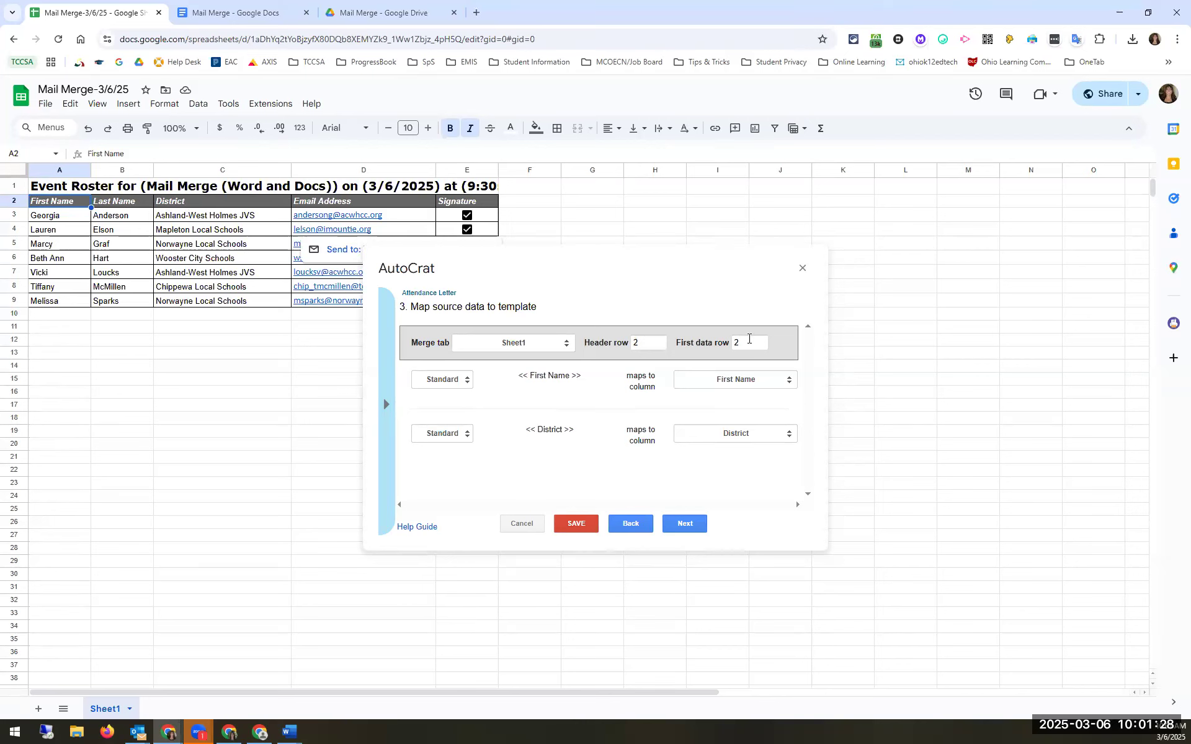
click(760, 340)
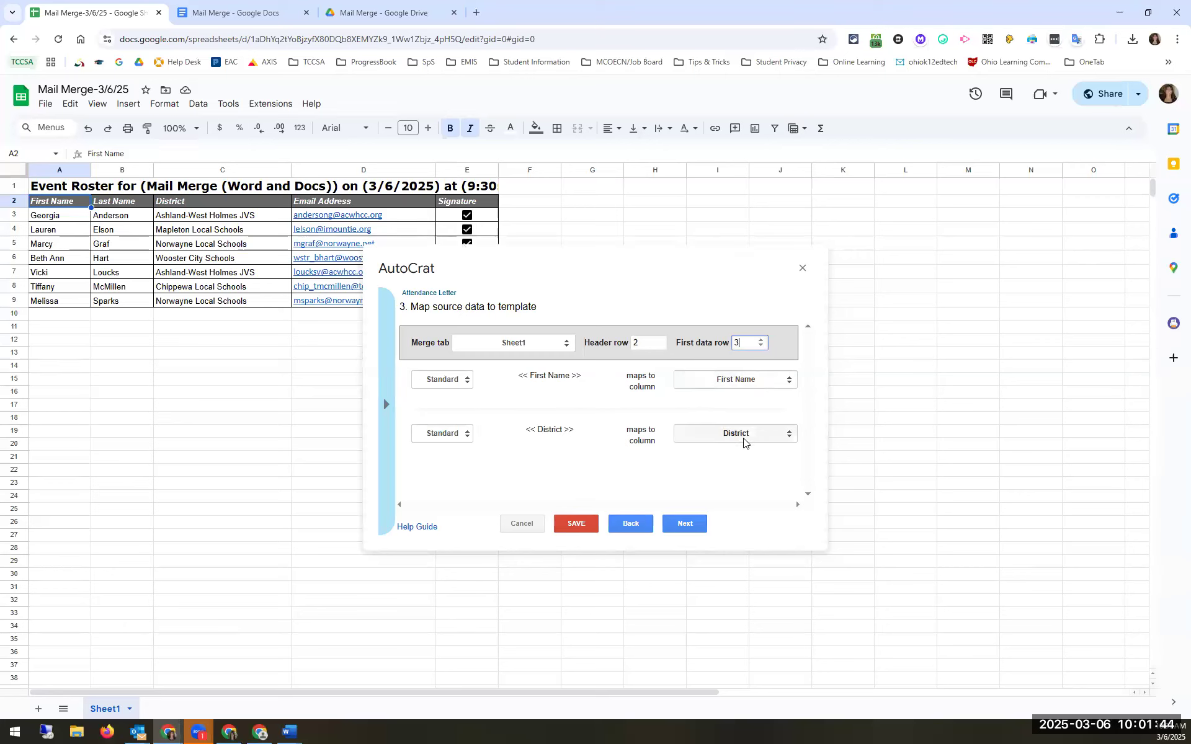
click(661, 343)
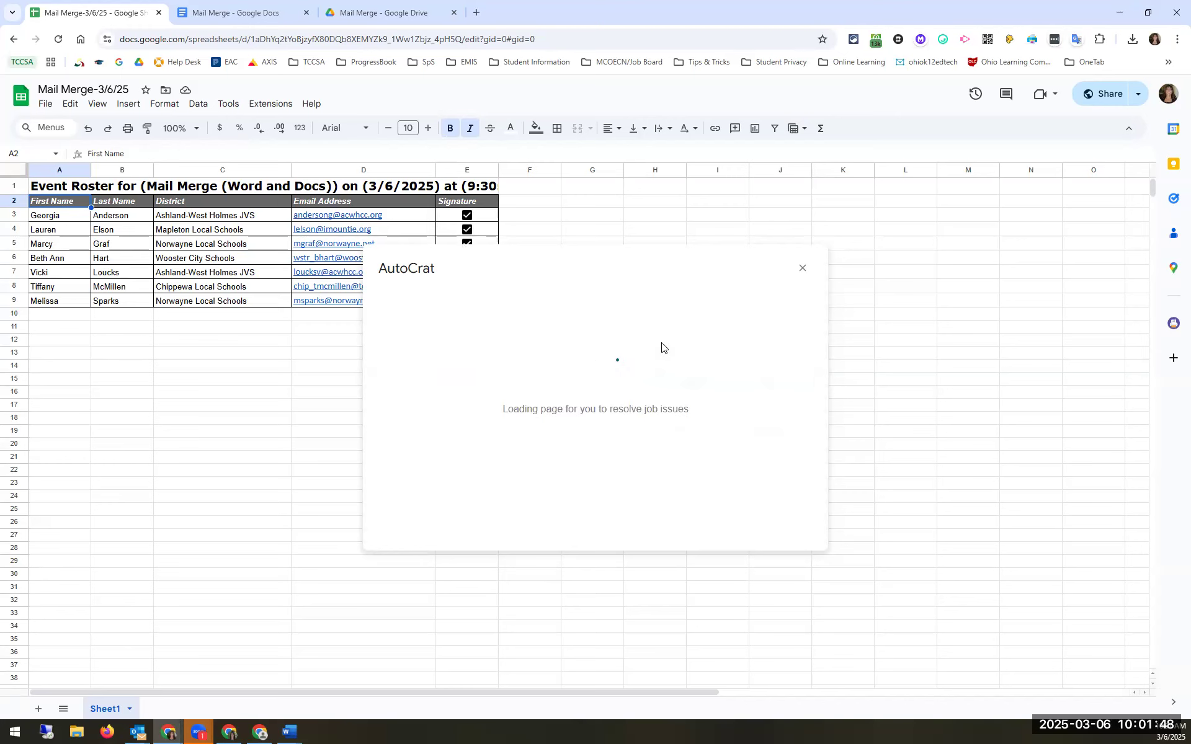
Step: Dismiss the duplicate-header warning again and make row 2 the header row
click(758, 413)
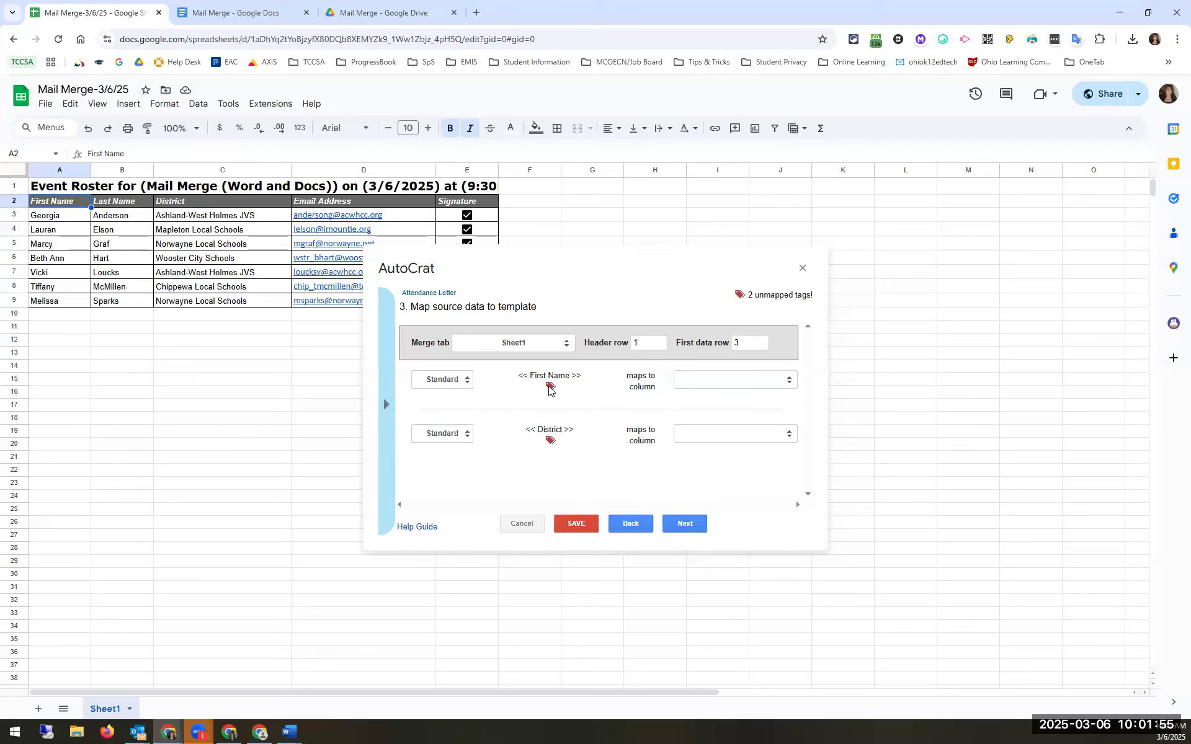
click(710, 382)
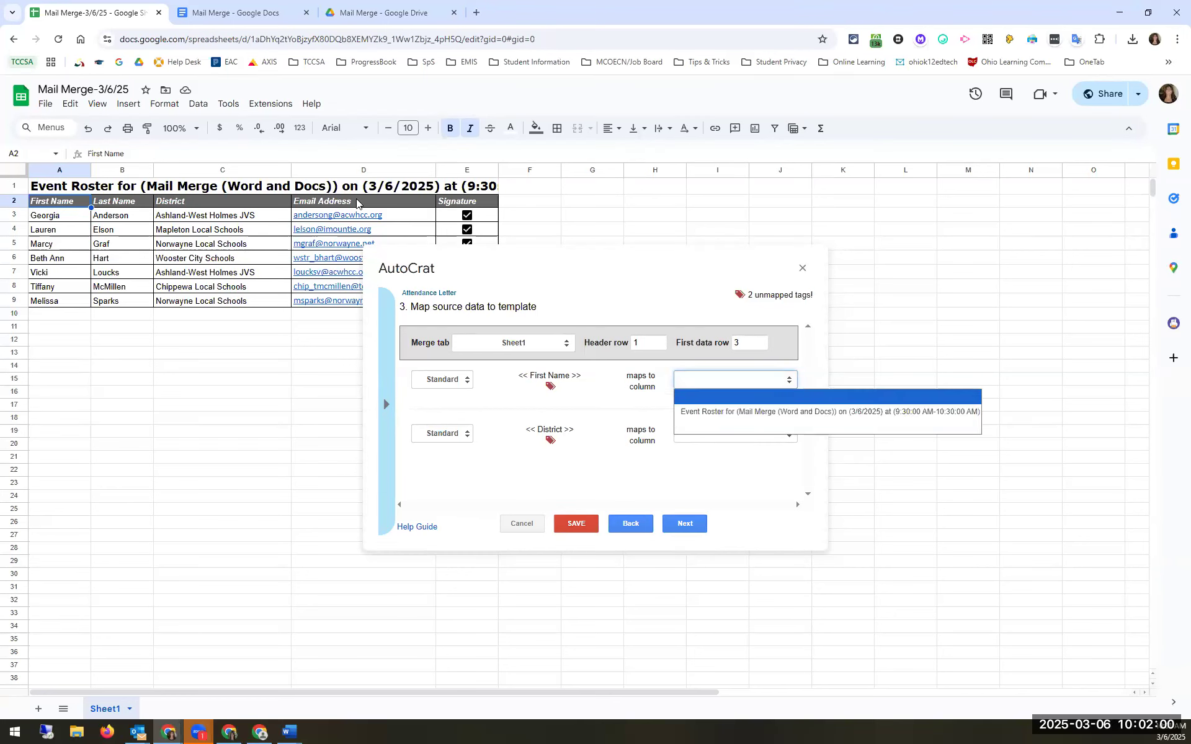
click(660, 340)
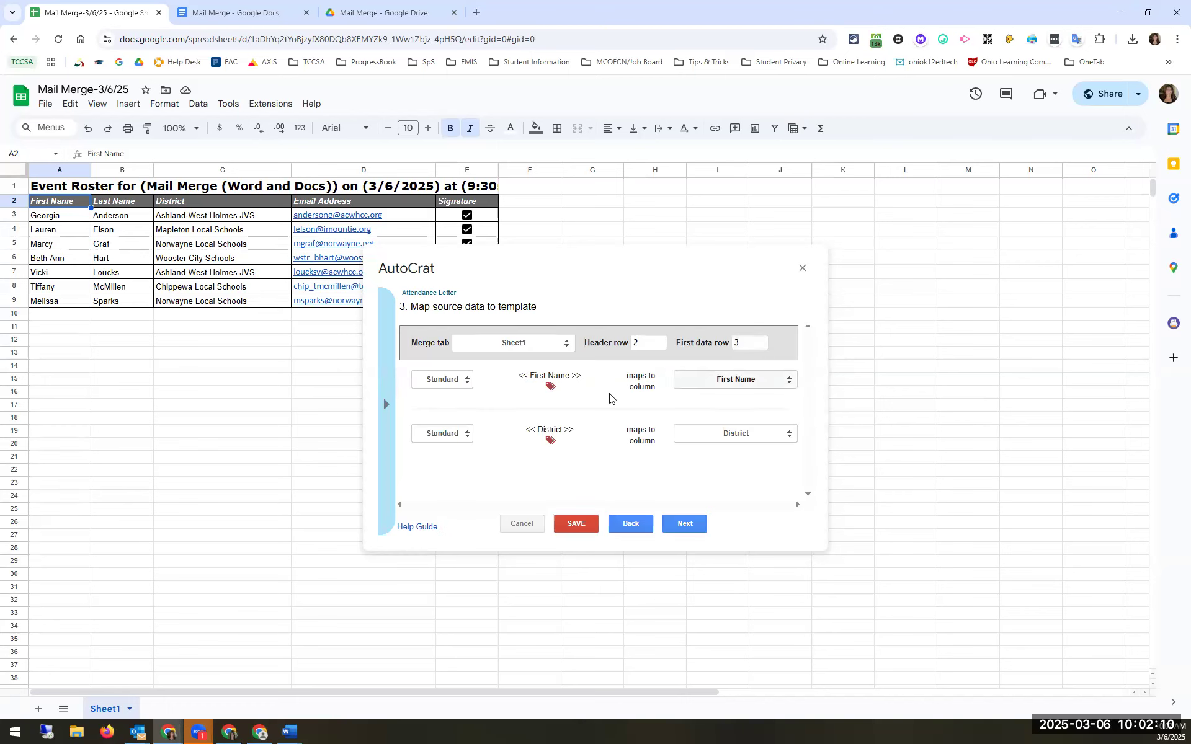
Step: Map the First Name and District tags to their matching columns and proceed to file settings
triple_click(594, 396)
click(717, 398)
click(732, 383)
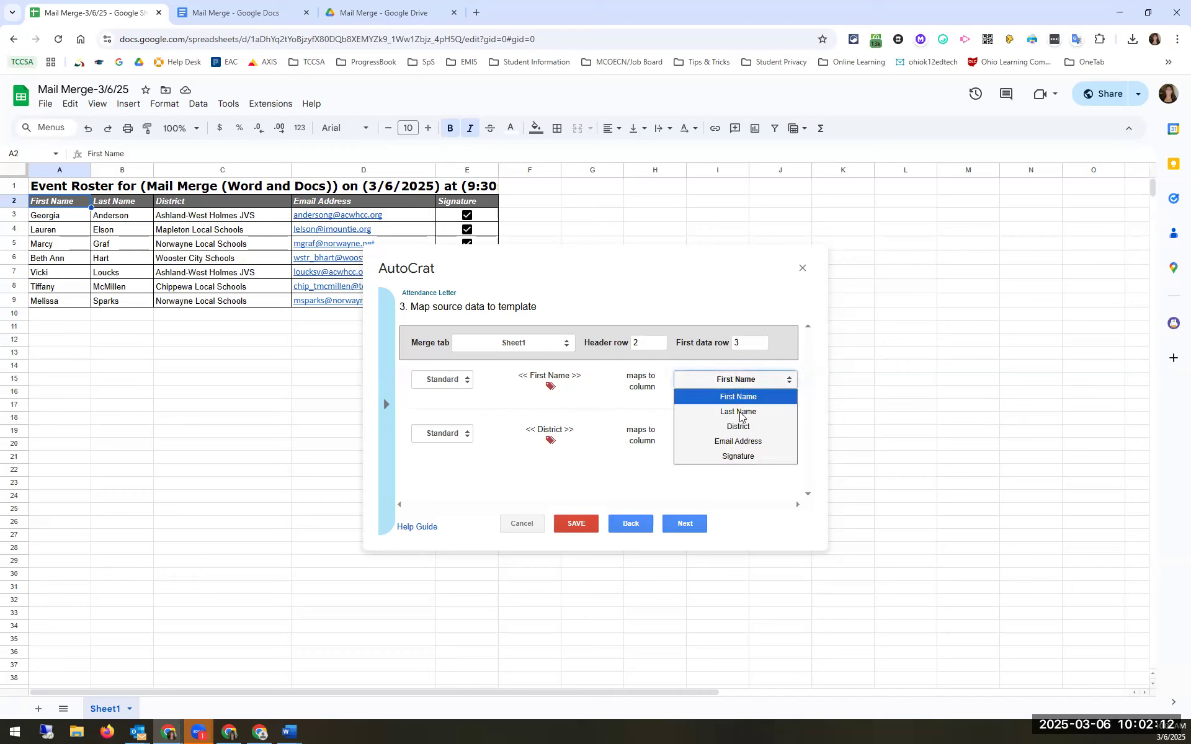
click(747, 395)
click(737, 433)
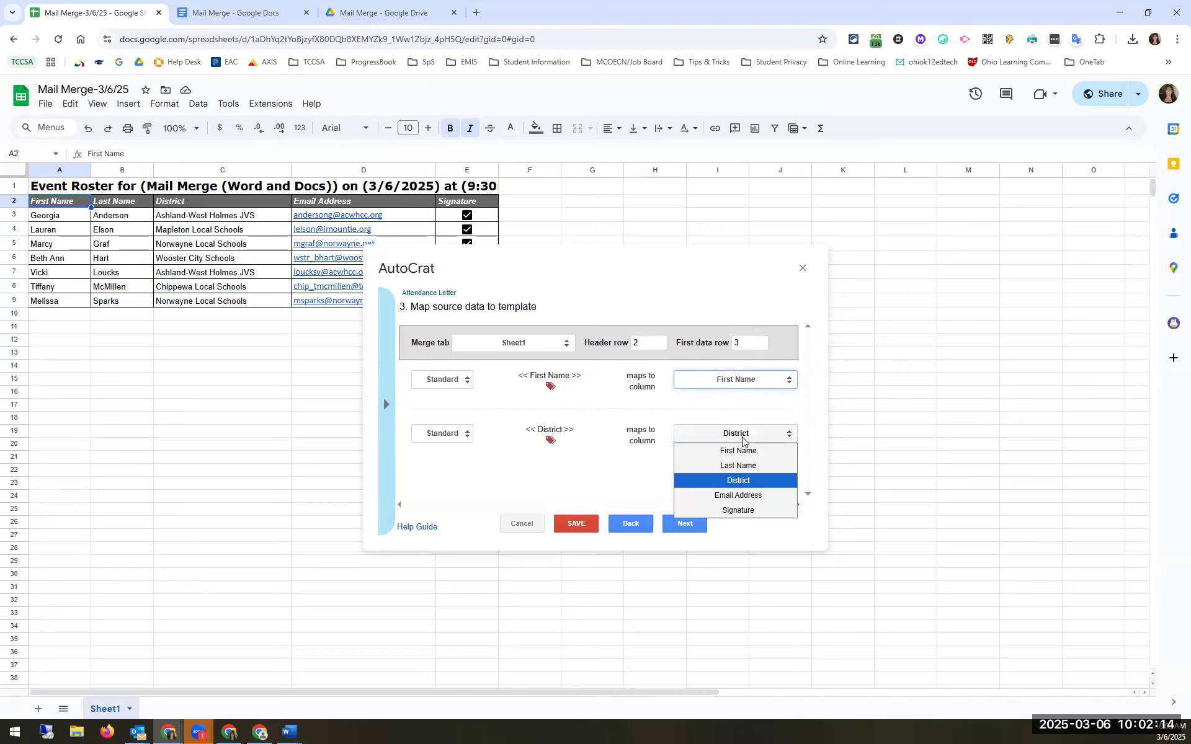
click(738, 482)
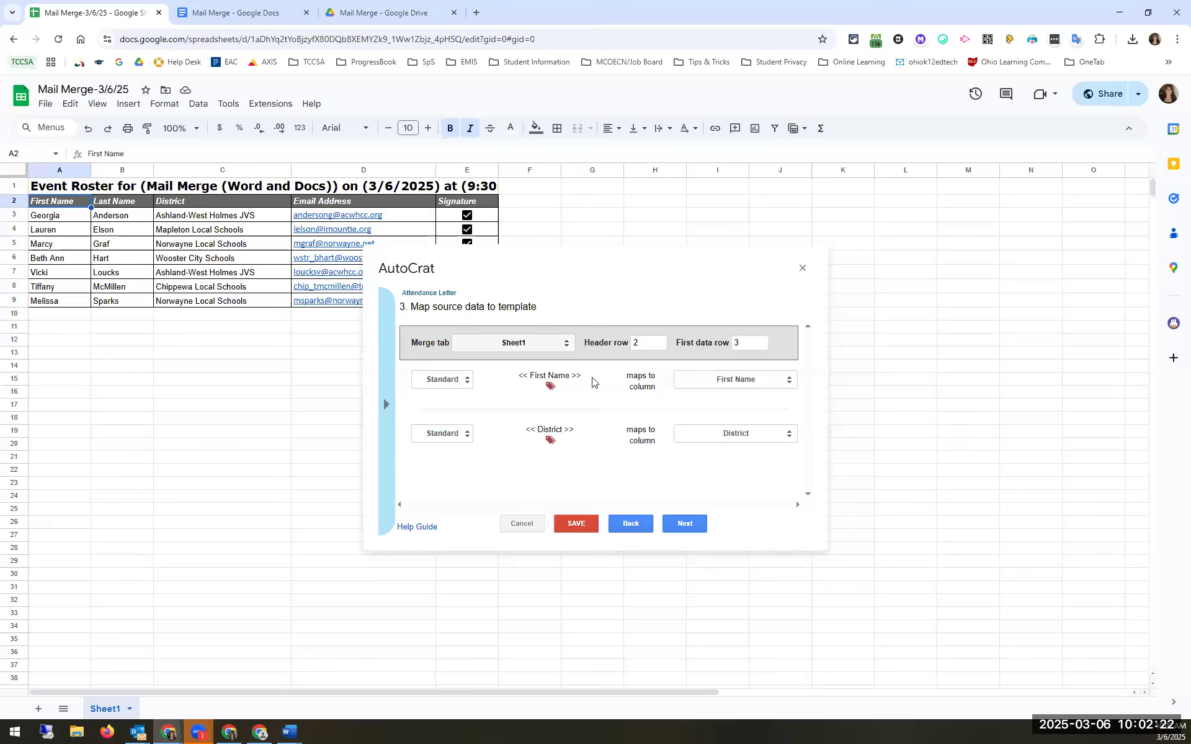
click(707, 381)
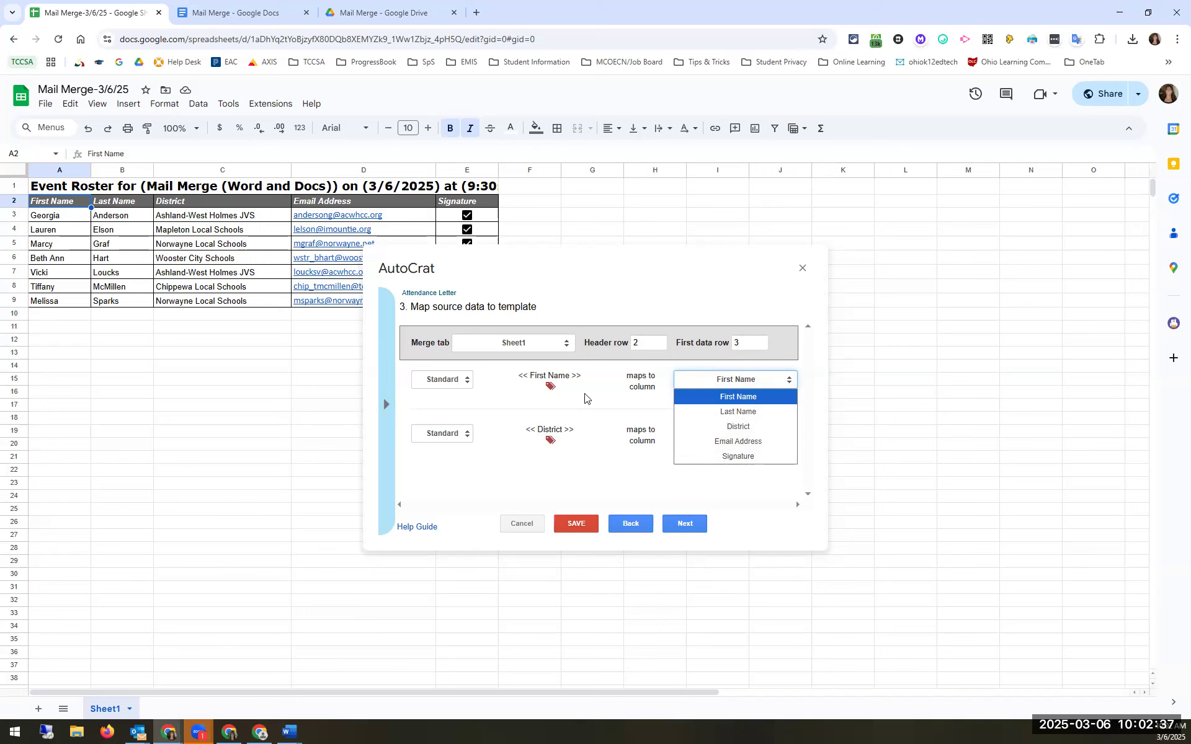
click(723, 395)
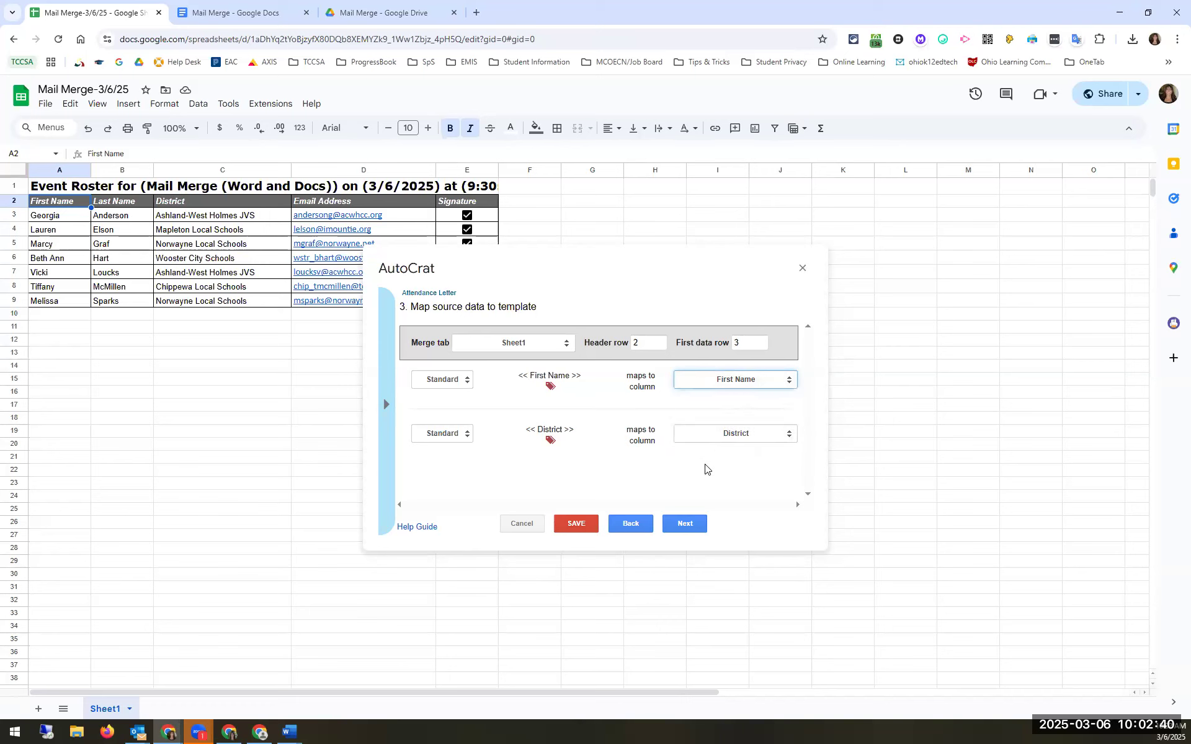
click(690, 525)
click(431, 354)
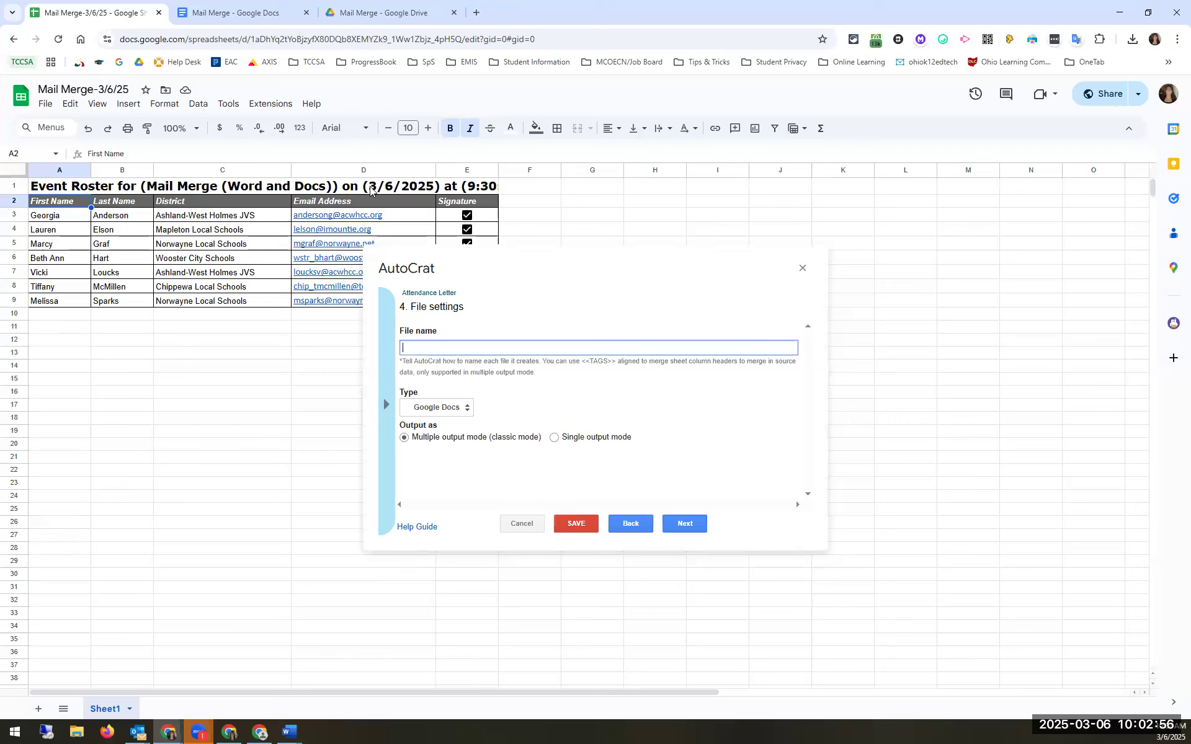
Step: Name the output files '<<Last Name>> Letter', replacing the First Name tag with Last Name
text(<)
text(Frist N)
key(BackSpace)
key(BackSpace)
key(BackSpace)
key(BackSpace)
key(BackSpace)
text(rst Name>>)
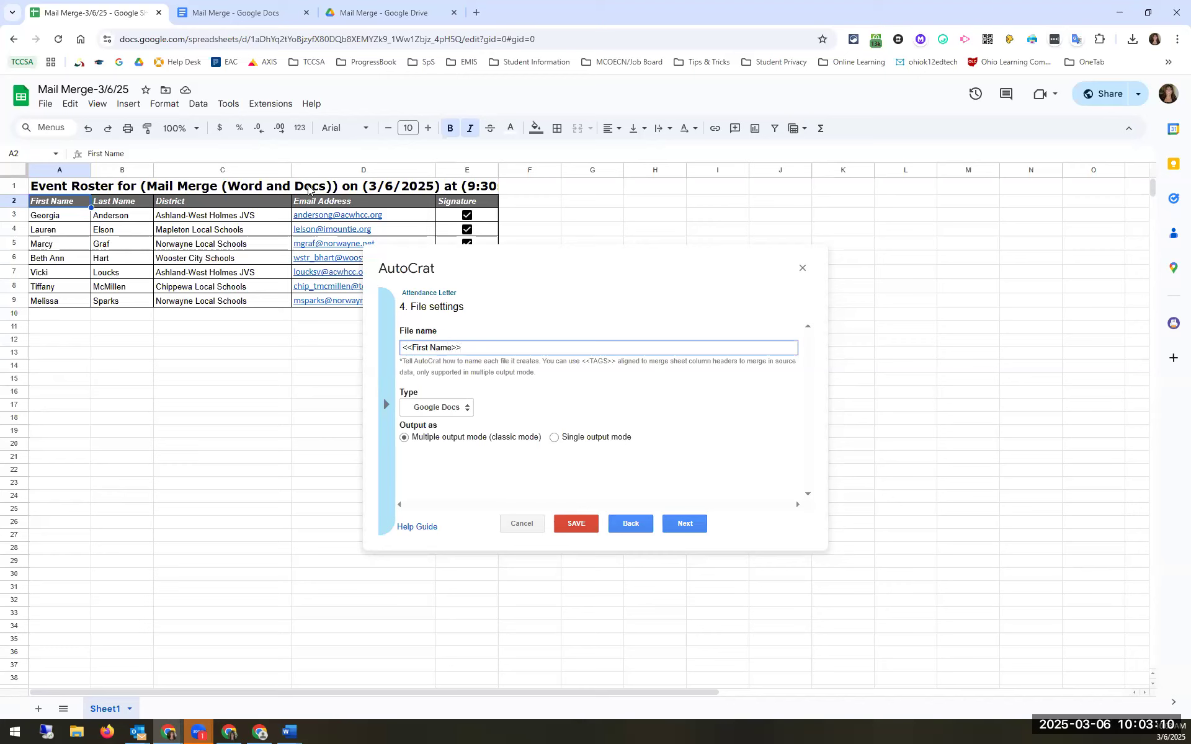
double_click(422, 349)
text(Last)
key(Delete)
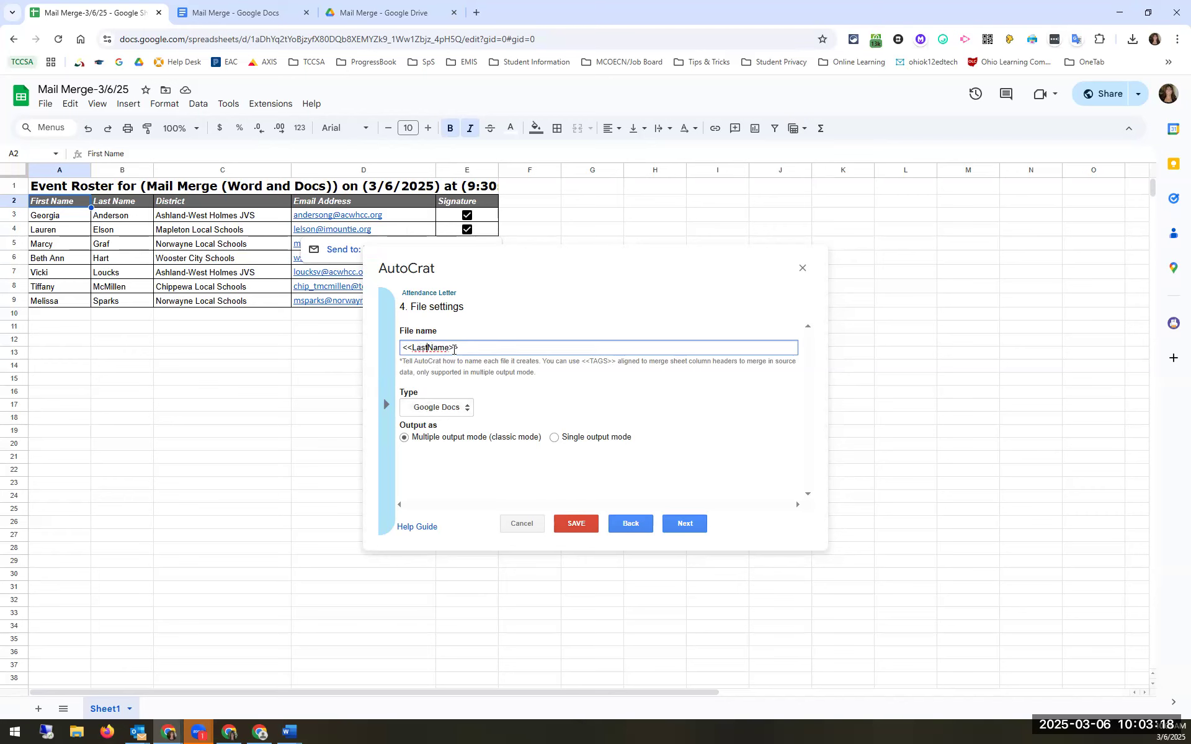
text(Name>> Letter)
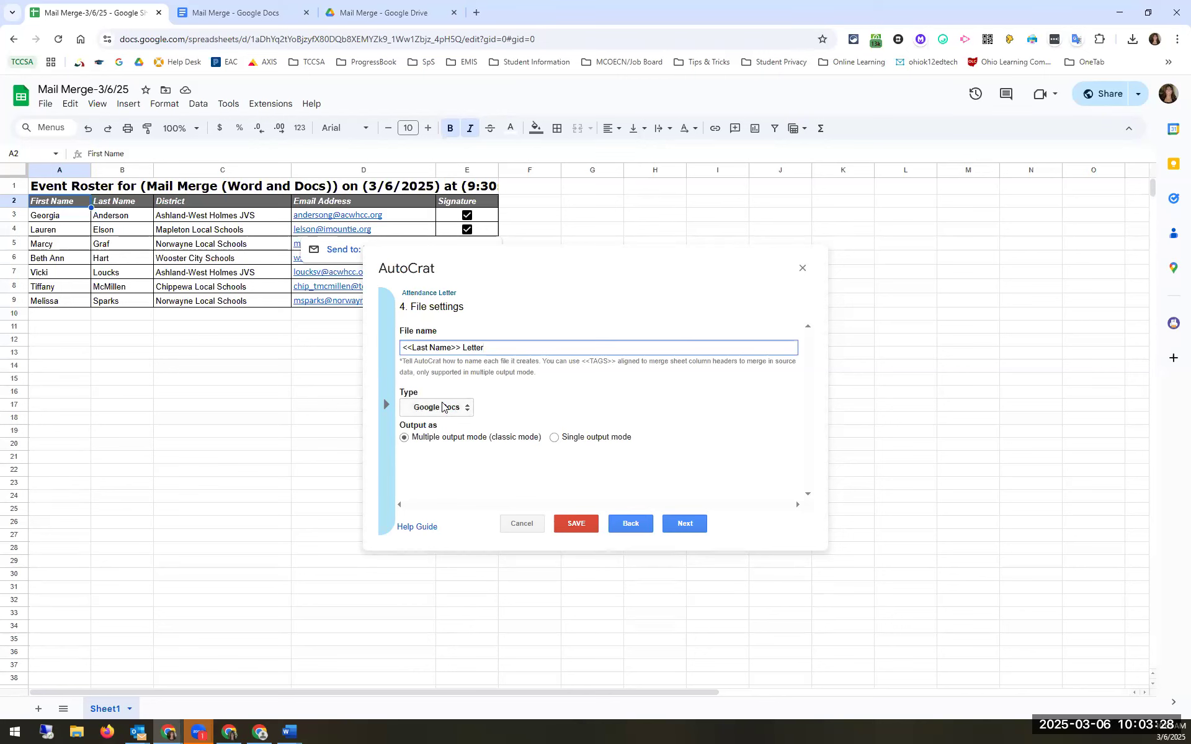
click(442, 406)
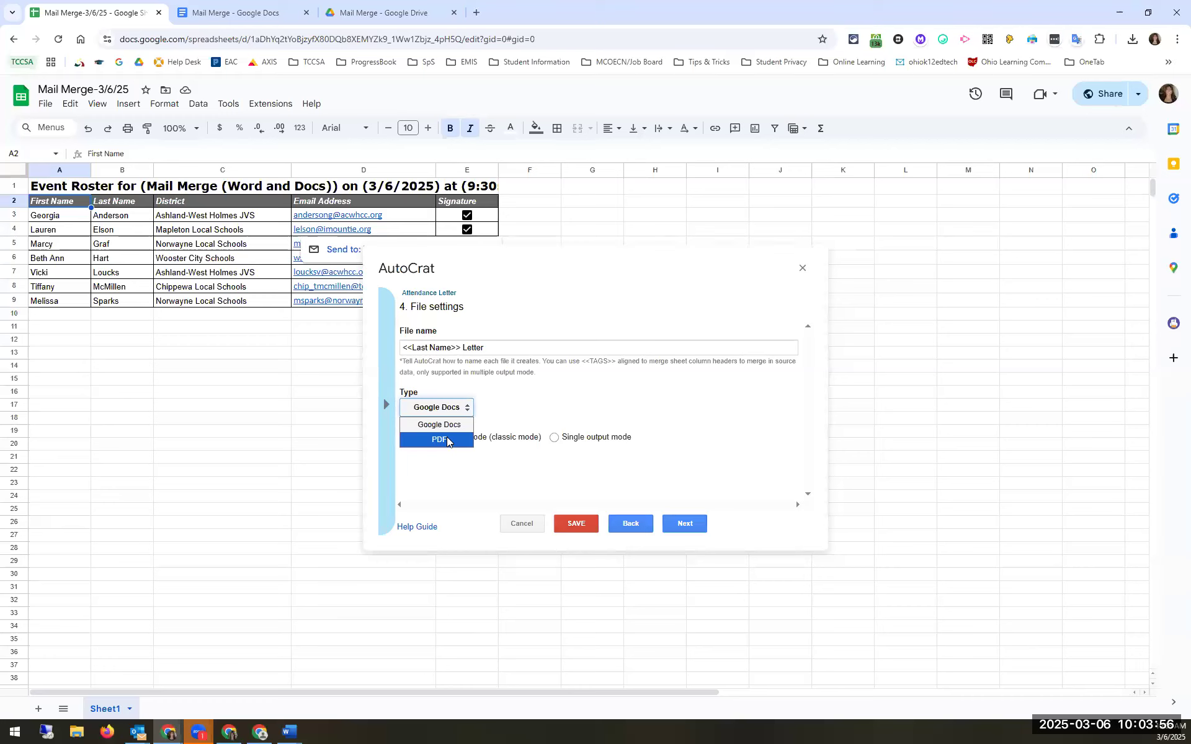
Step: Set the output file type to PDF and advance to the destination-folder step
click(512, 400)
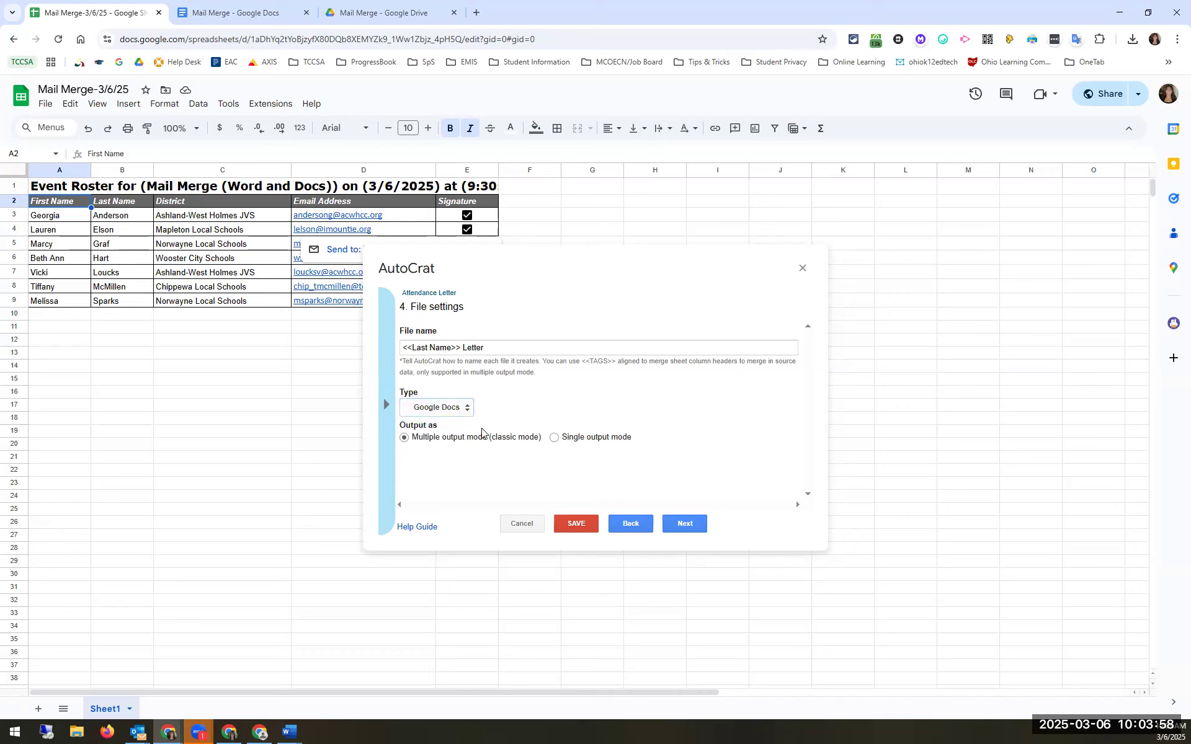
click(434, 408)
click(444, 449)
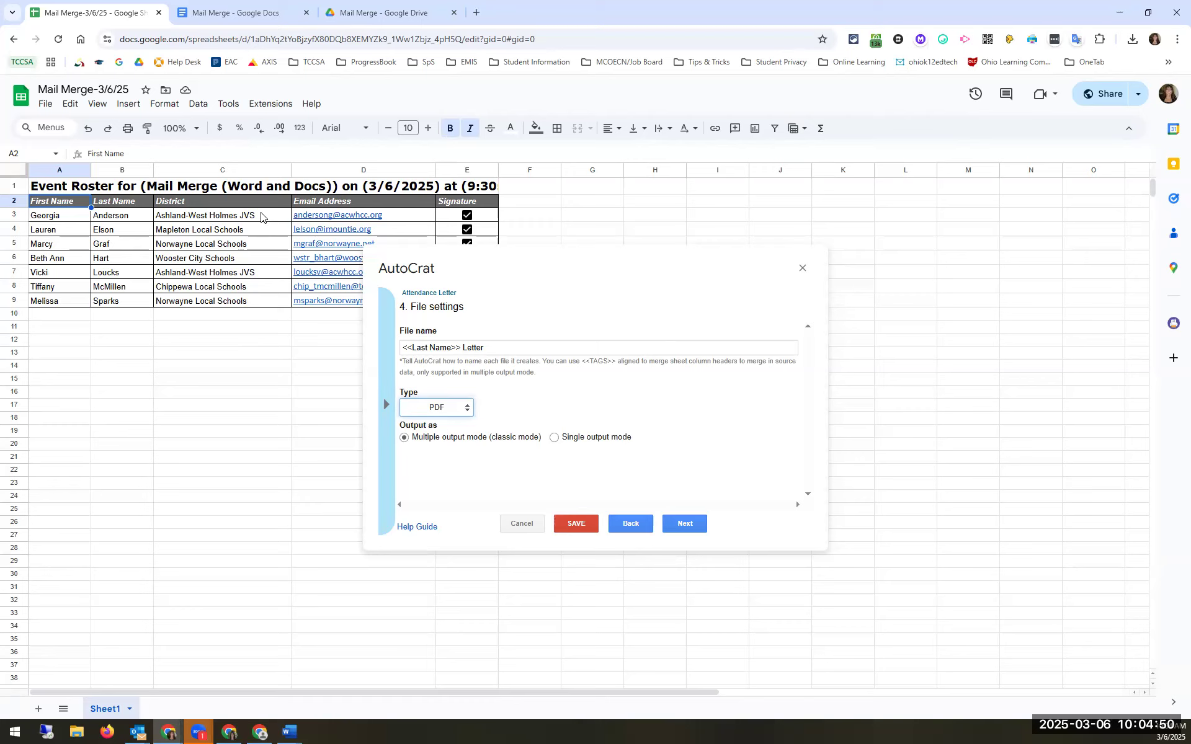
drag(633, 439, 563, 443)
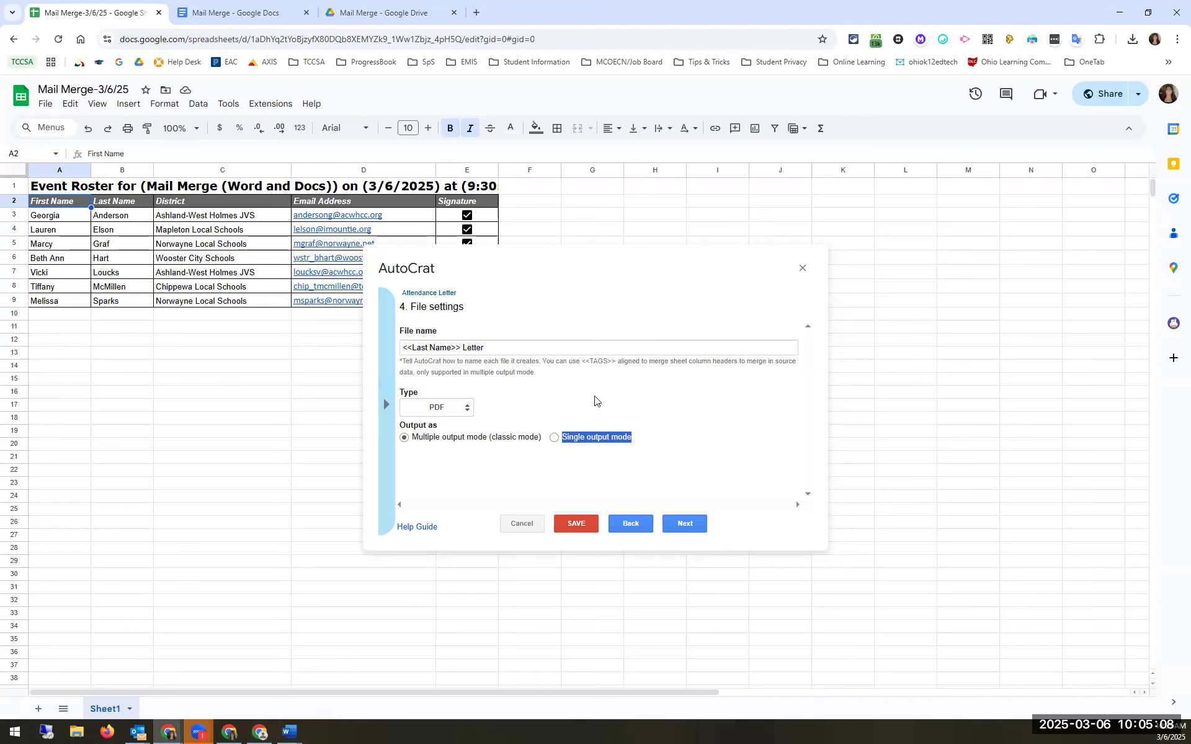
click(684, 525)
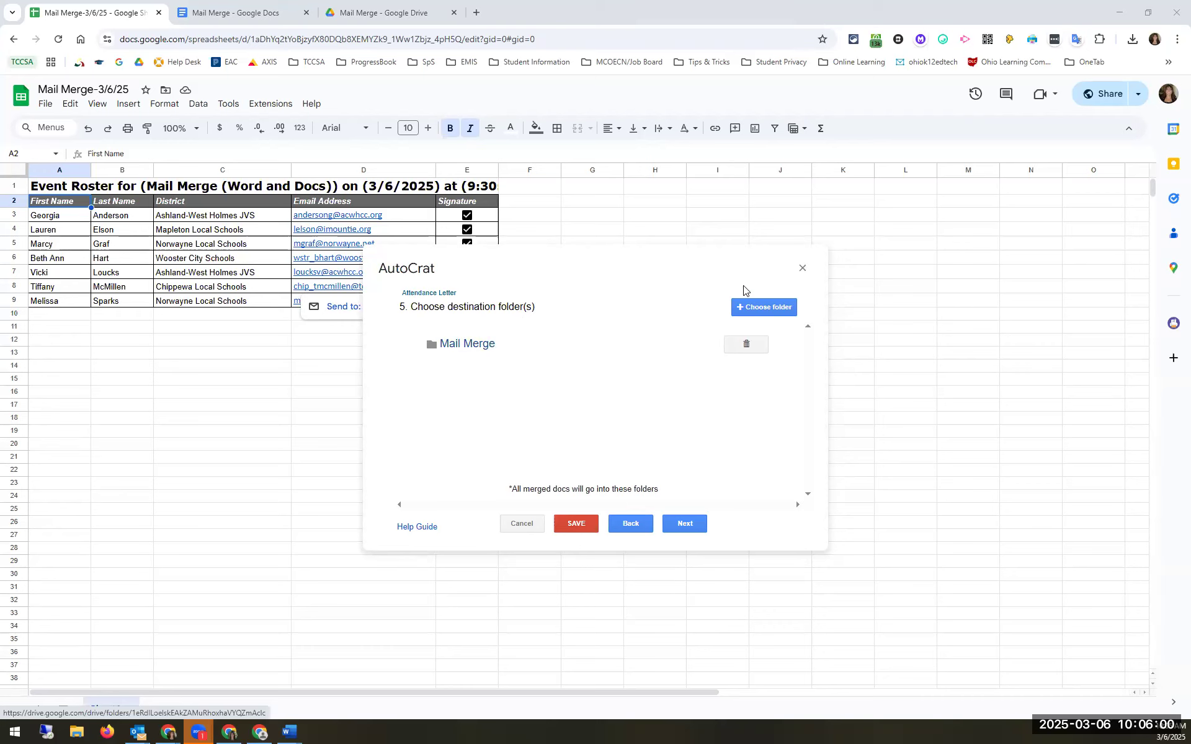
Step: Open the Drive folder picker to browse for a destination folder
click(755, 308)
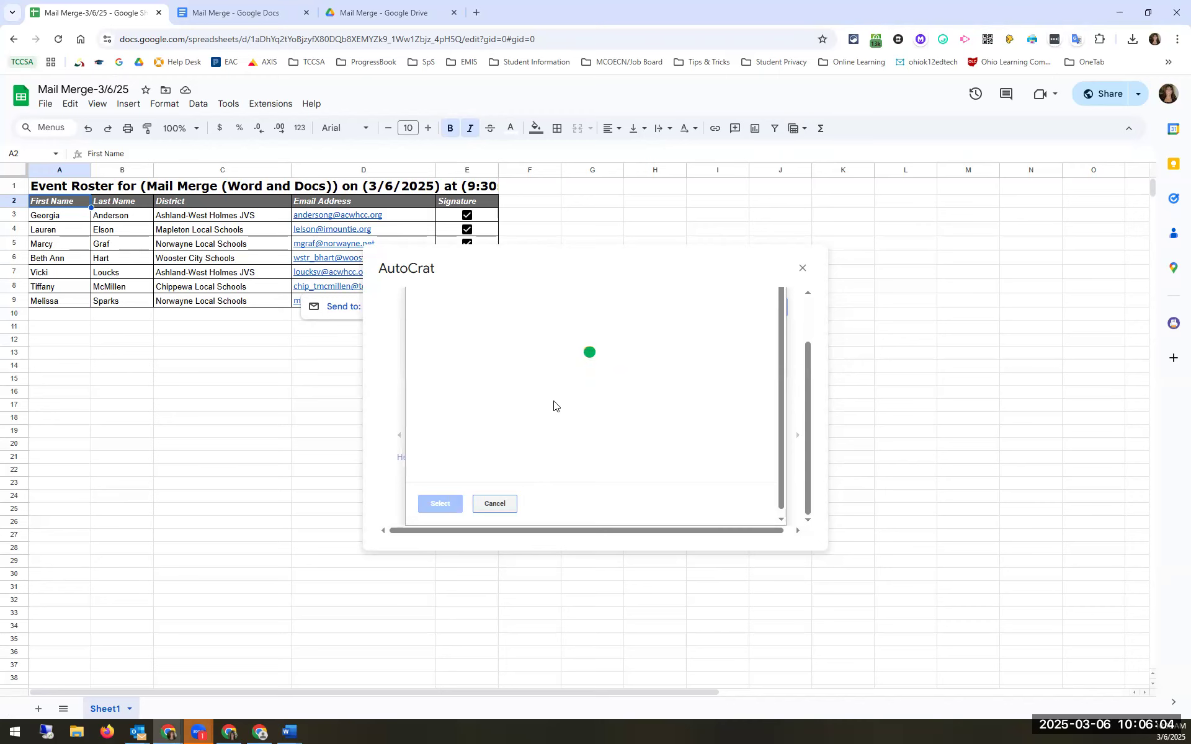
Step: Scroll through the Drive folder picker, then close the AutoCrat job setup
scroll(500, 457, down, 3)
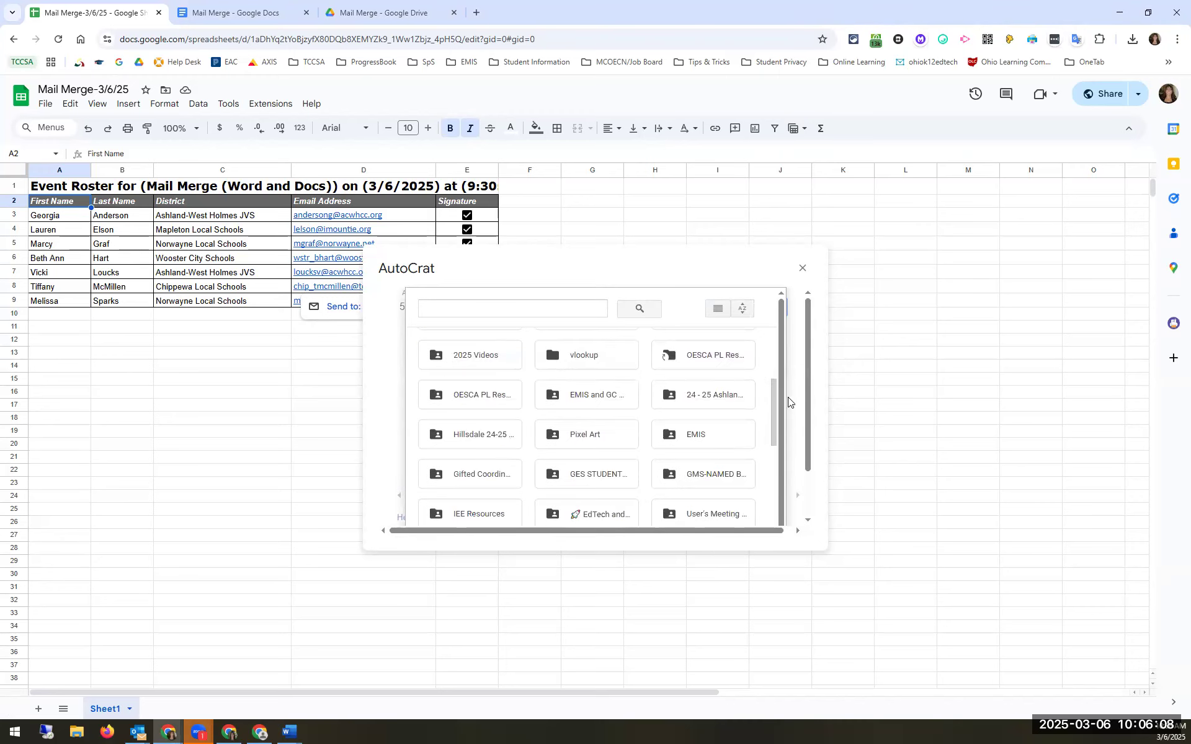
scroll(781, 384, down, 1)
scroll(682, 338, down, 10)
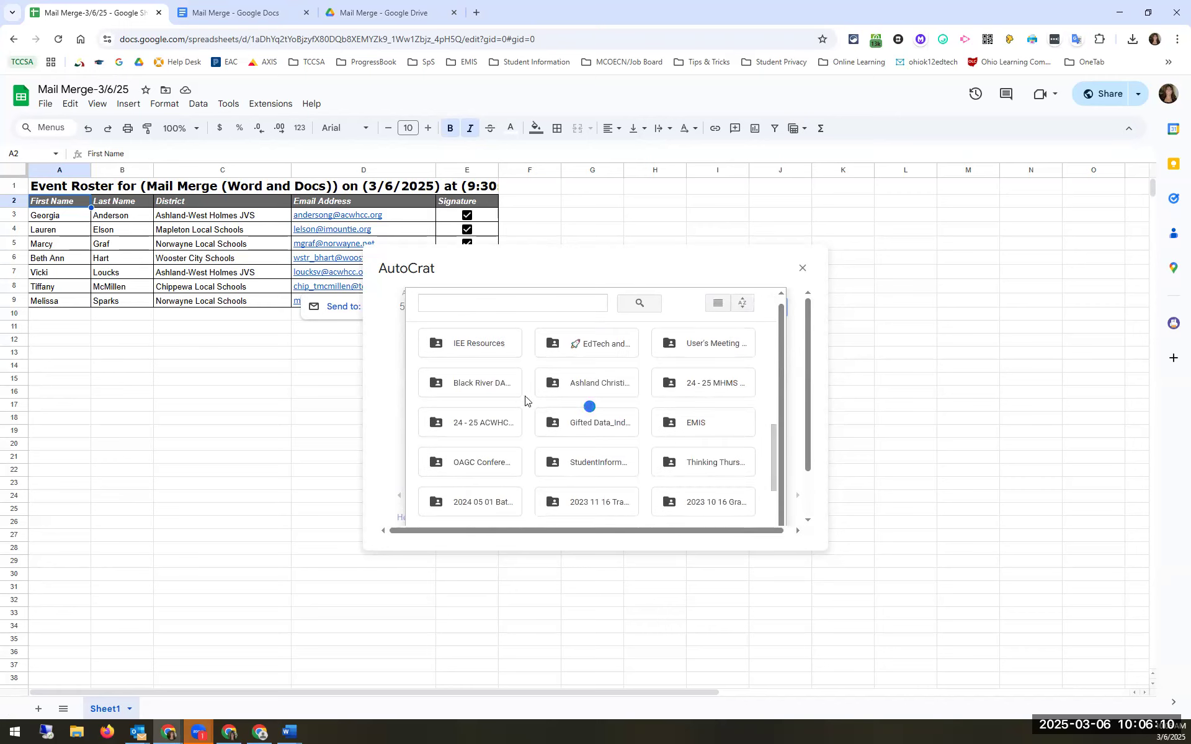
scroll(558, 413, down, 1)
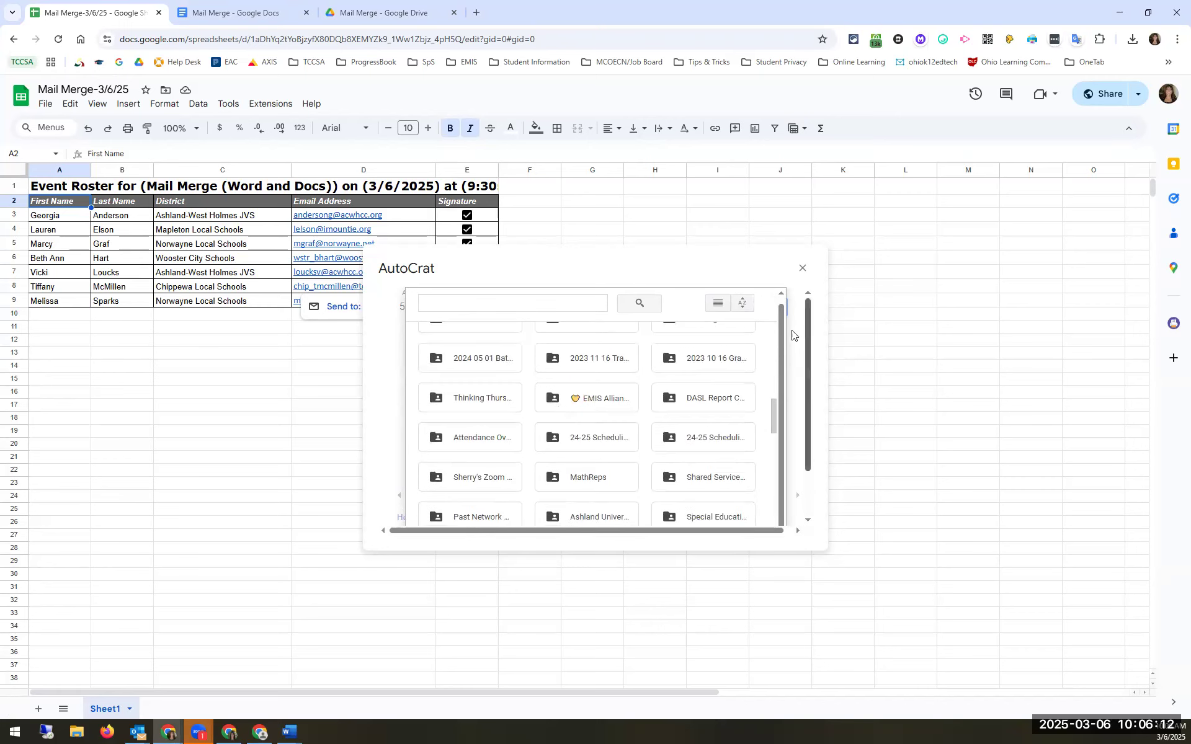
click(801, 268)
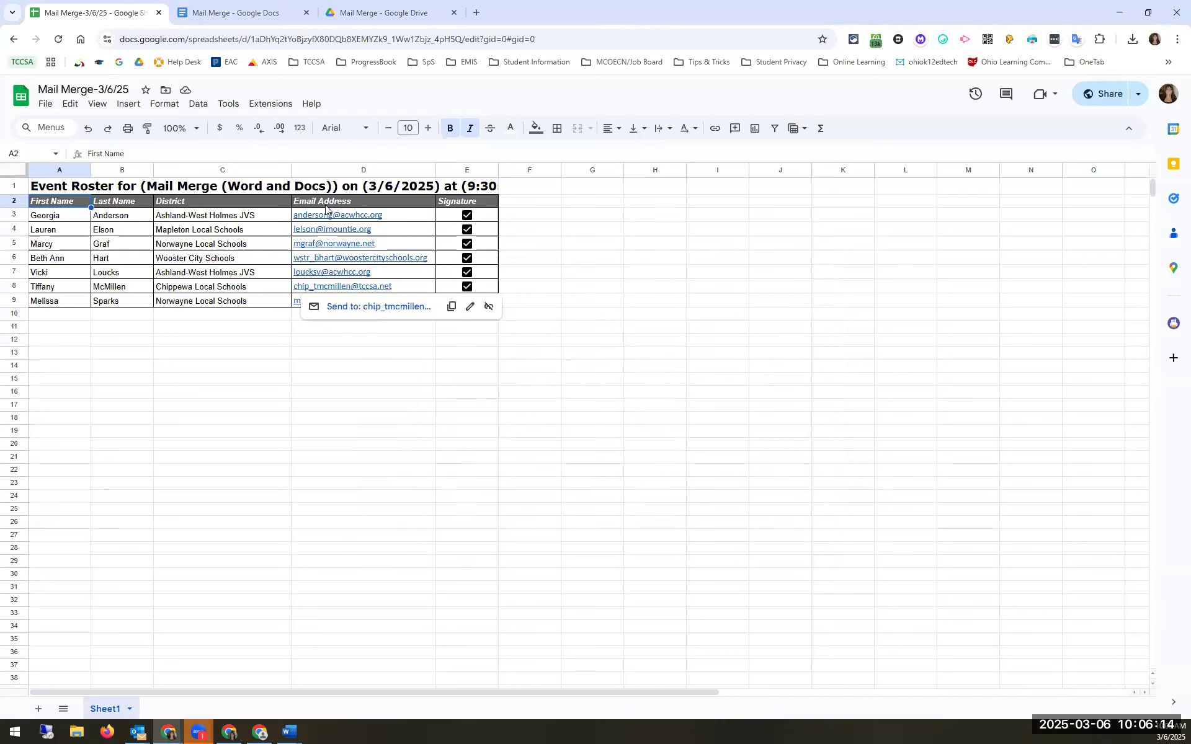
click(270, 103)
Step: Reopen AutoCrat from Extensions and start a new merge job
mouse_move(320, 246)
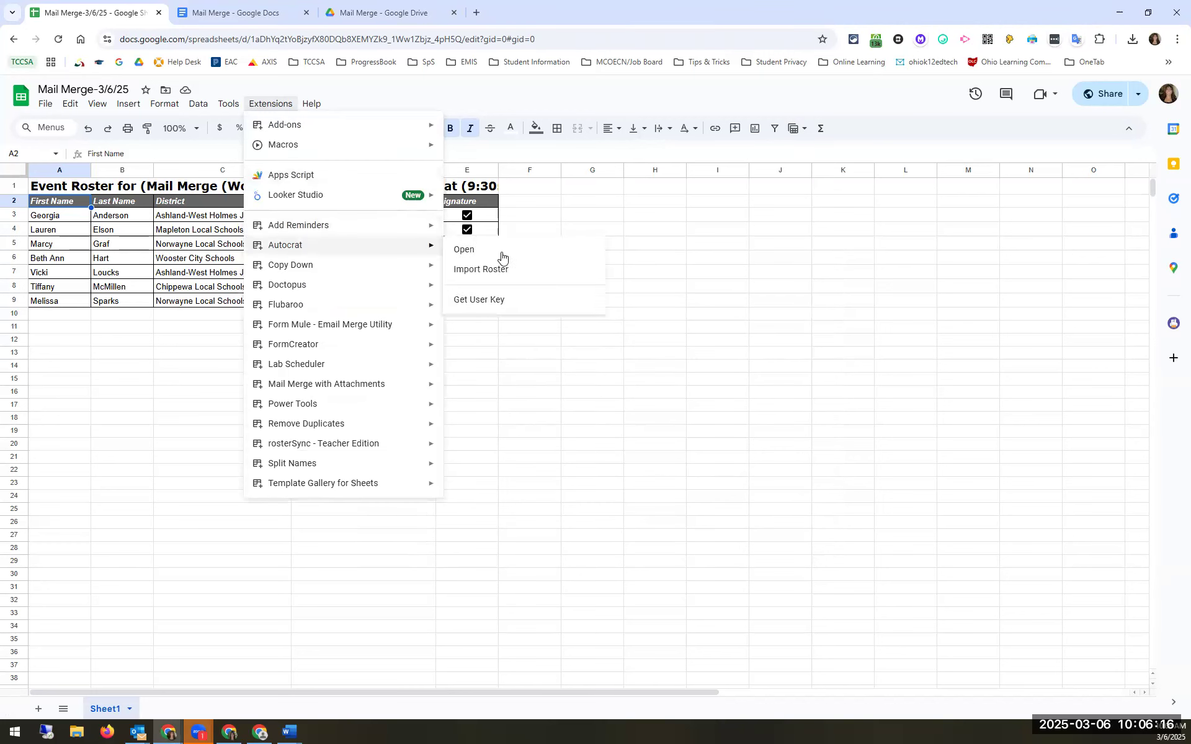
click(502, 254)
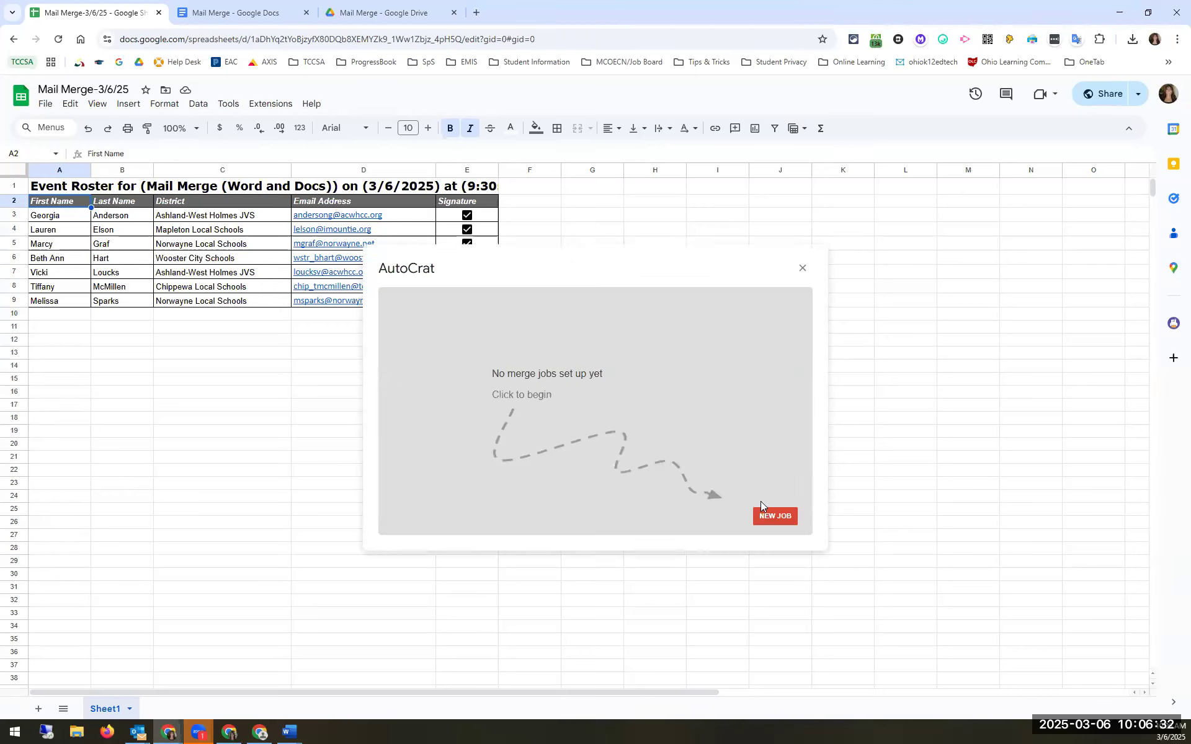
click(777, 517)
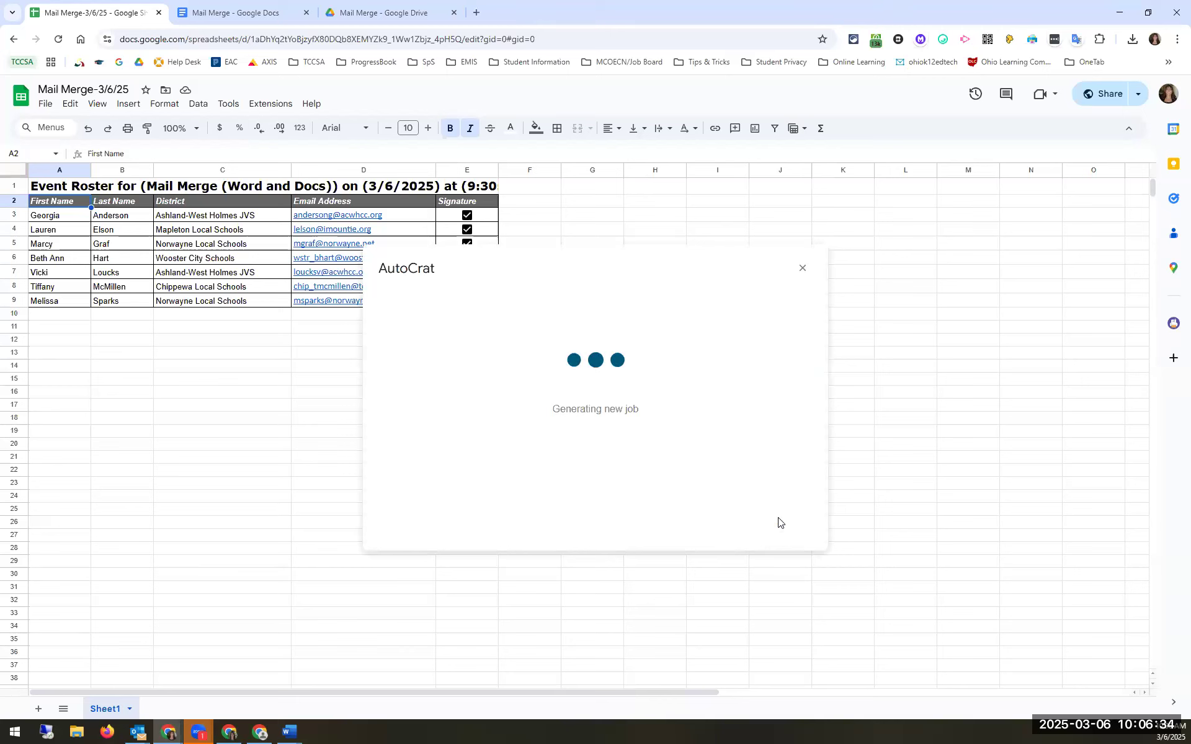
Step: Name the new merge job 'Attendance Letter'
click(431, 359)
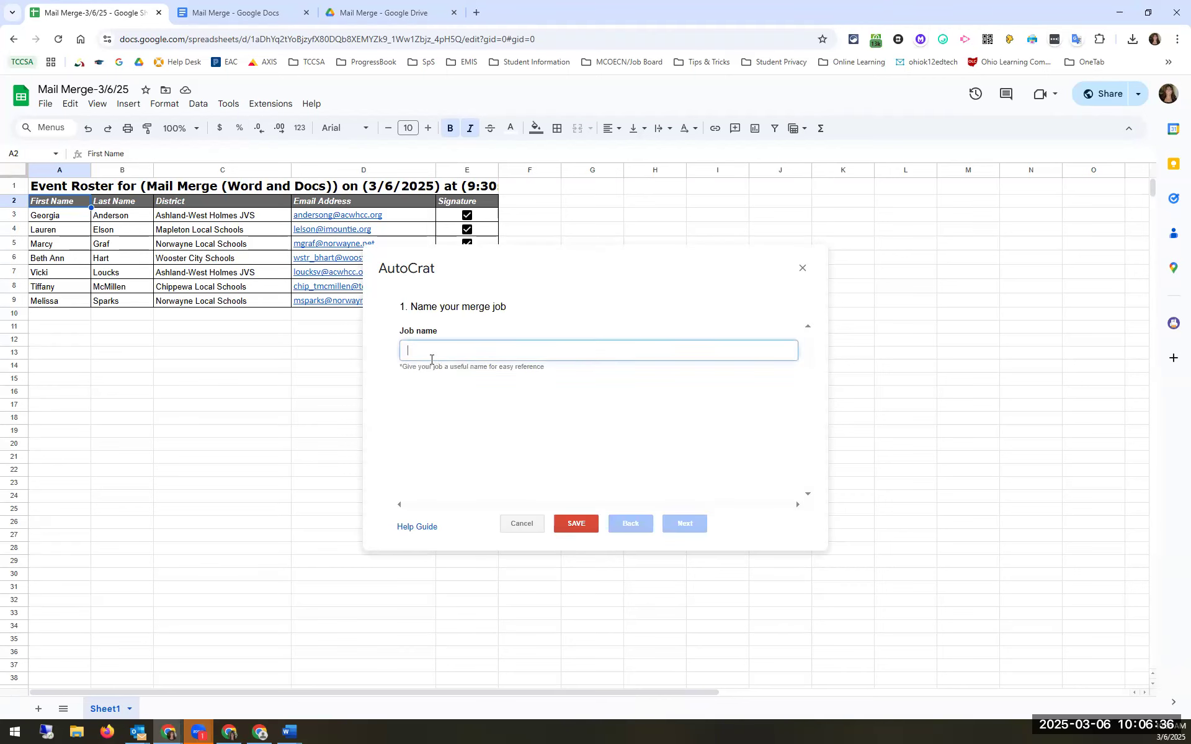
text(Attendance Letter)
click(691, 524)
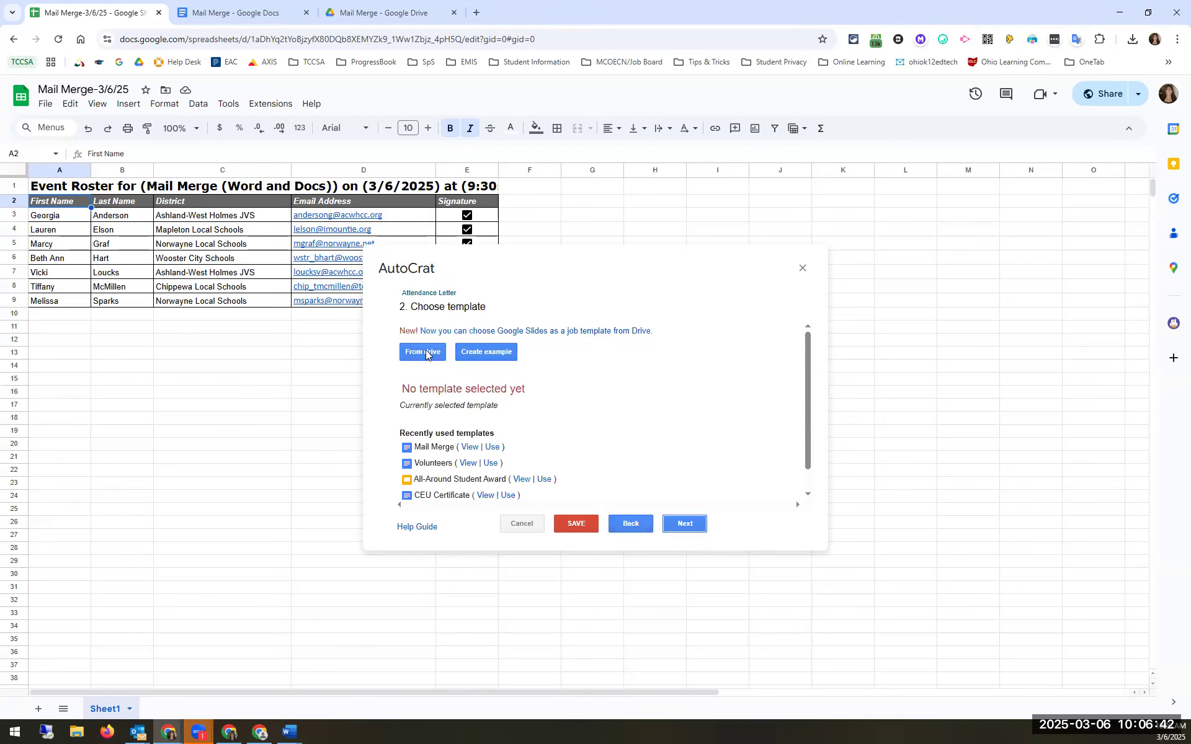
Step: Choose the Mail Merge document from Drive as the letter template
click(426, 353)
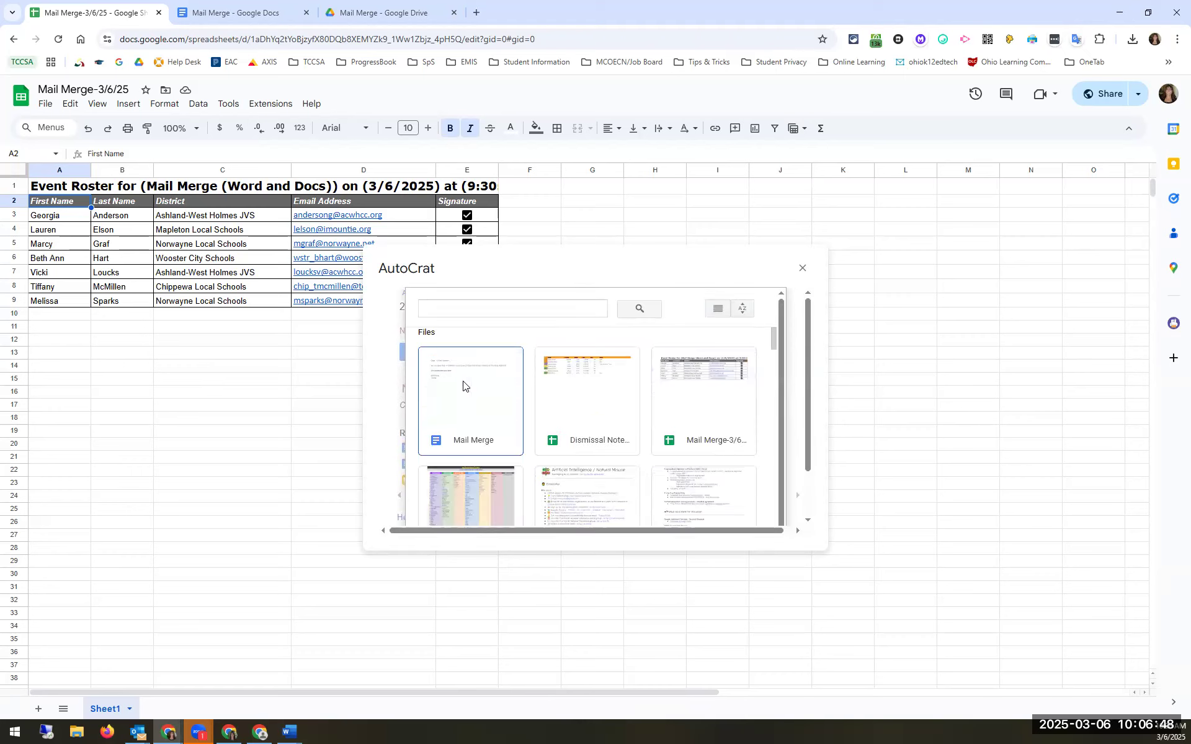
scroll(481, 424, down, 5)
scroll(481, 424, up, 5)
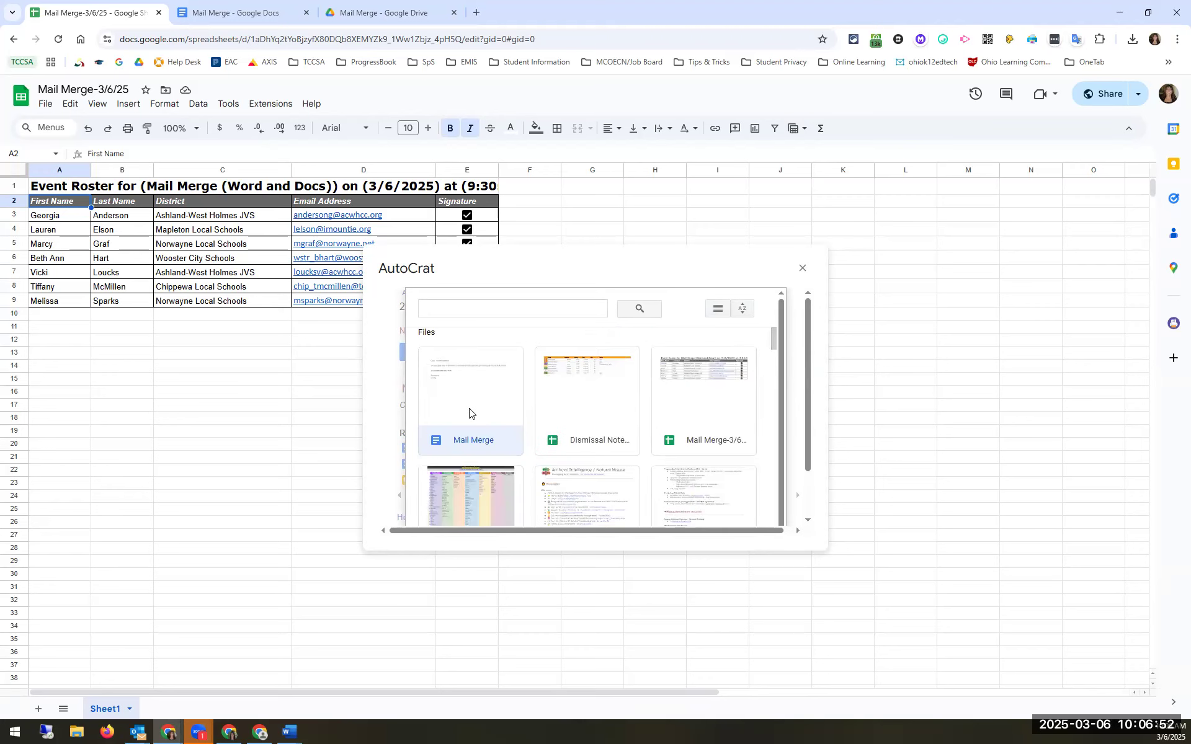
double_click(468, 410)
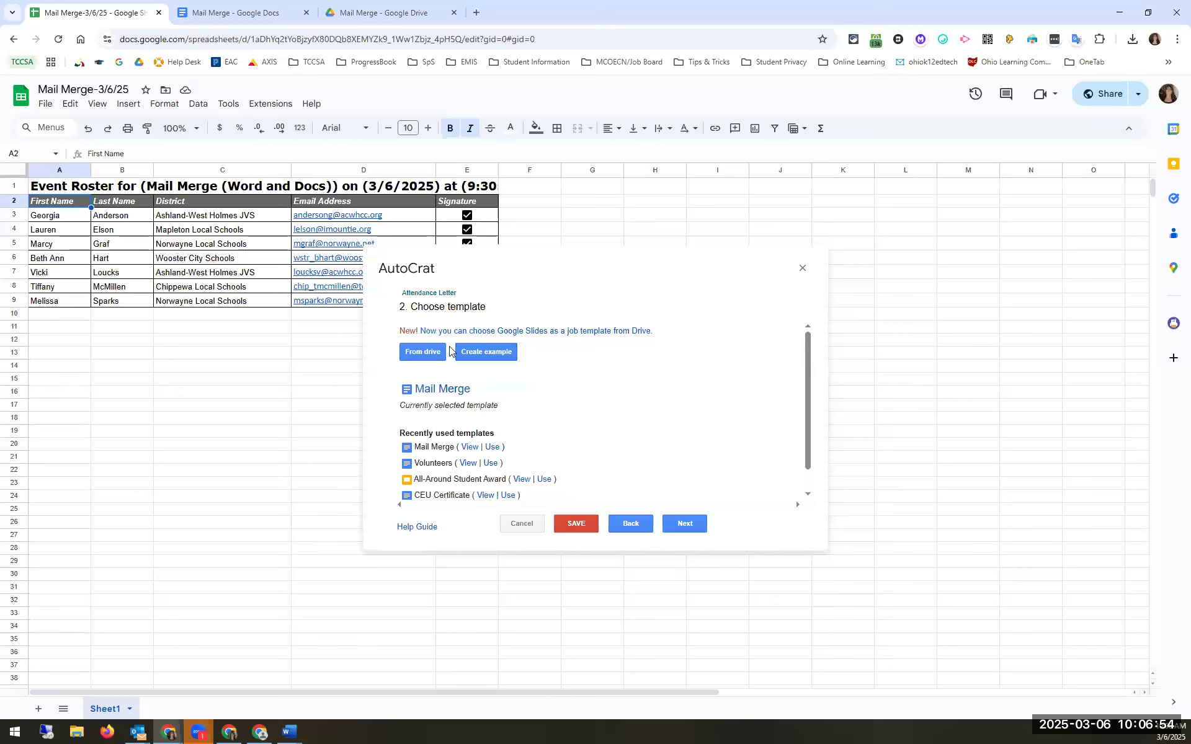
click(673, 524)
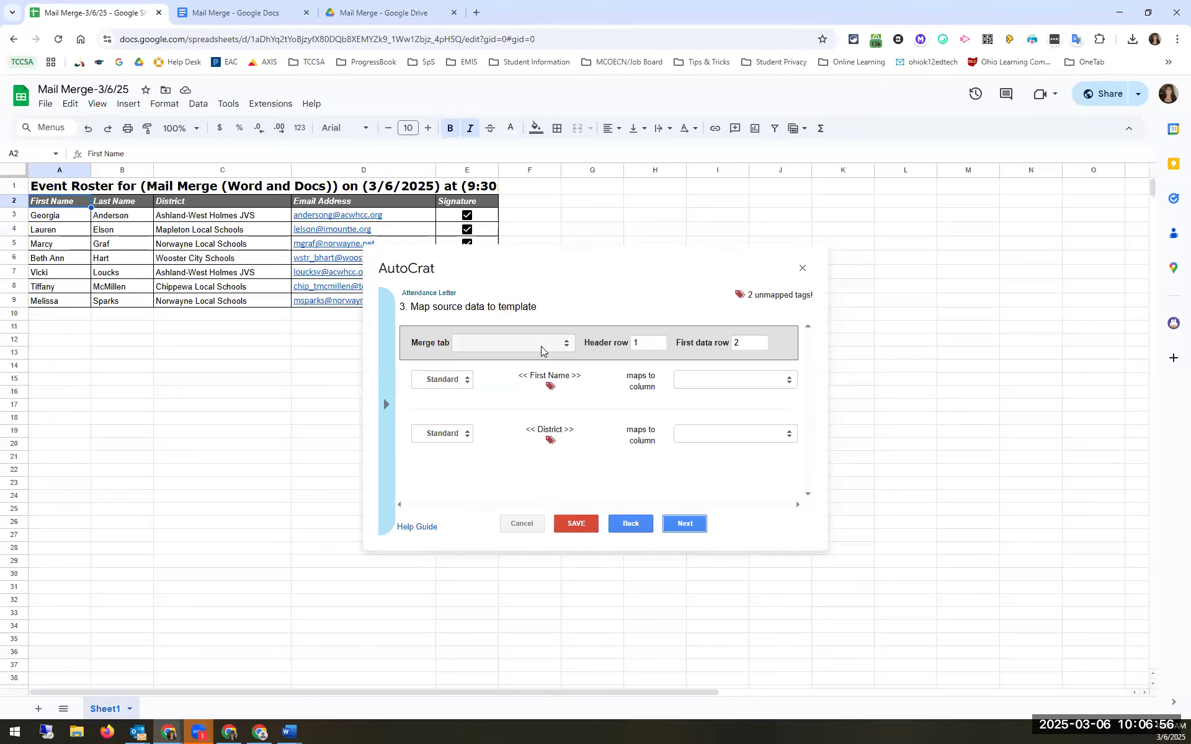
Step: Map data from Sheet1 with header row 2 and first data row 3
click(659, 340)
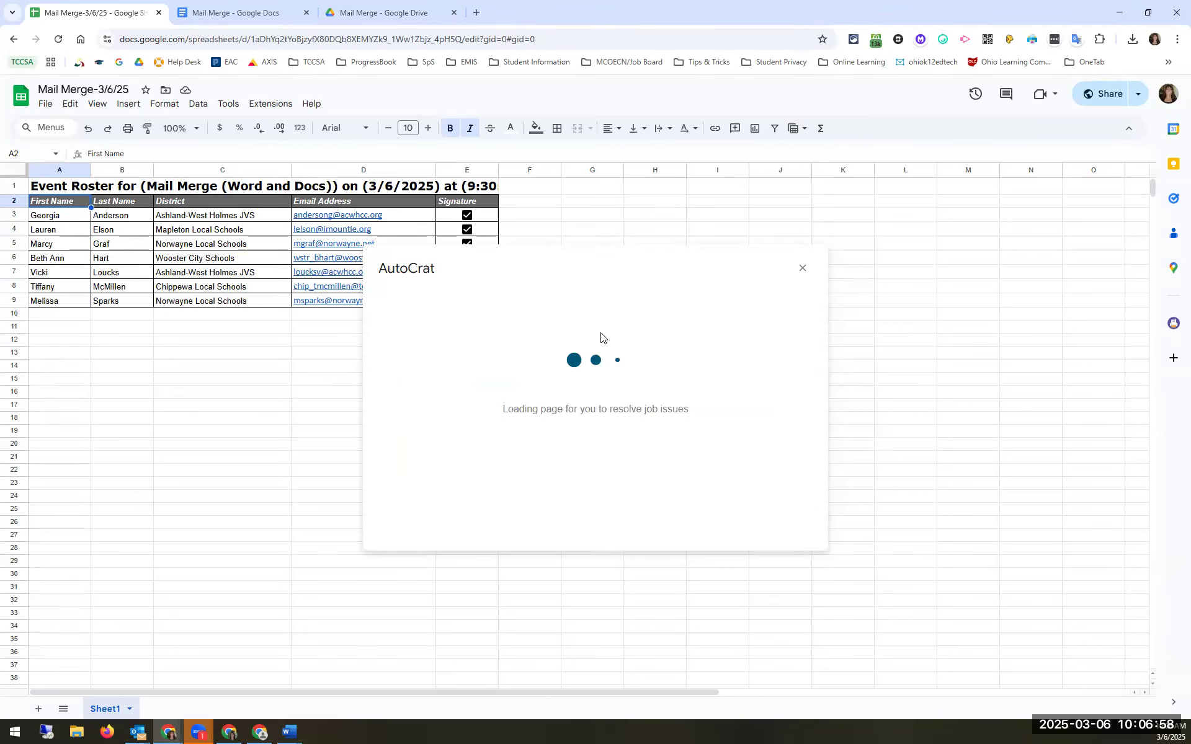
click(556, 342)
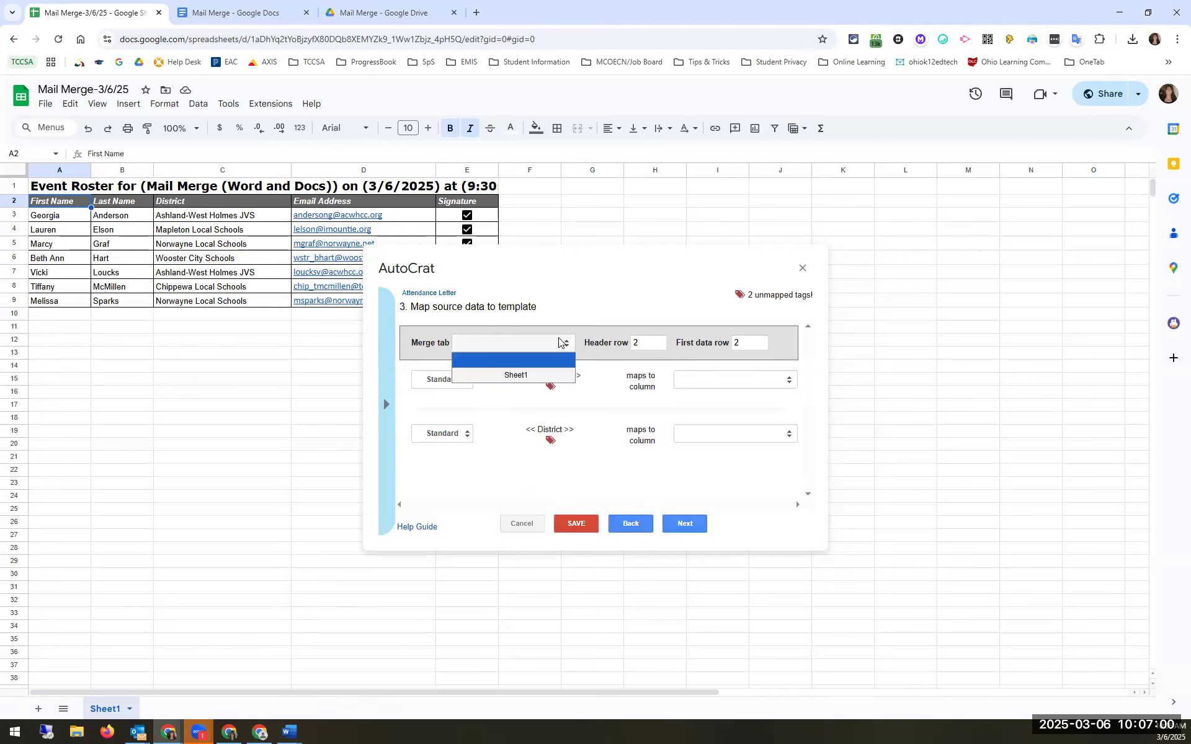
click(532, 378)
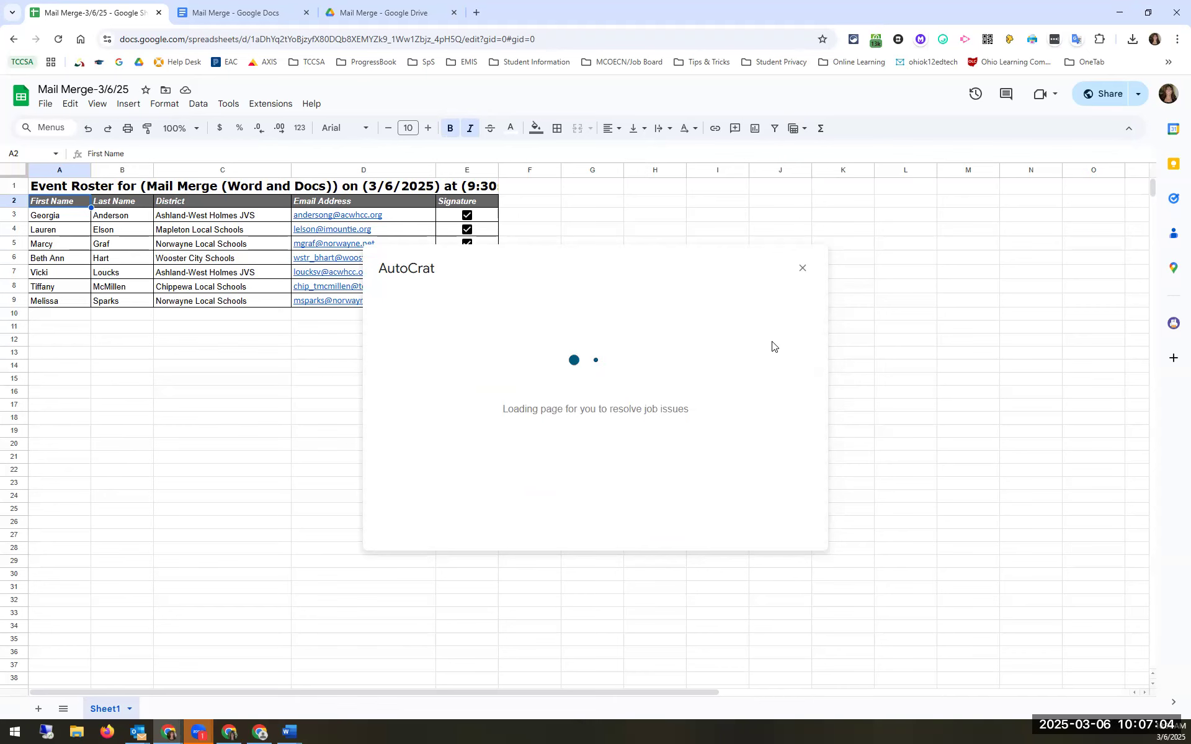
click(762, 341)
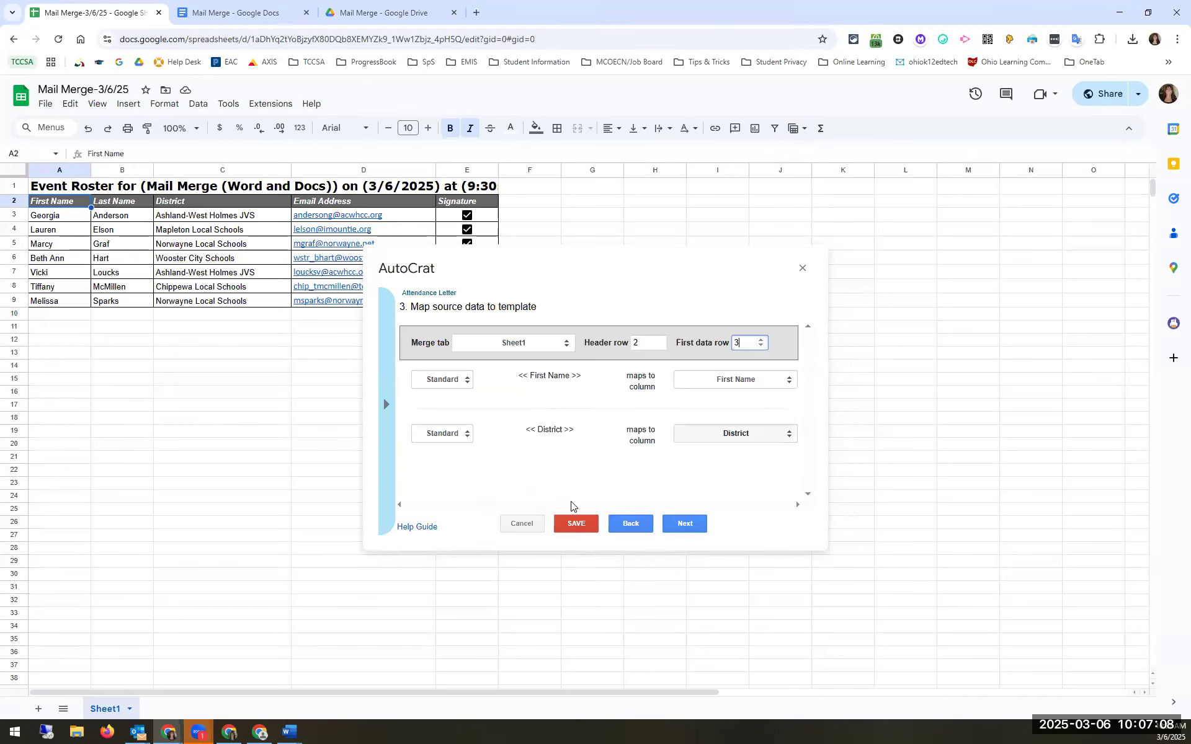
click(684, 524)
Step: Name files '<<Last Name>> Letter', output as PDF, and keep the Mail Merge destination folder
click(495, 346)
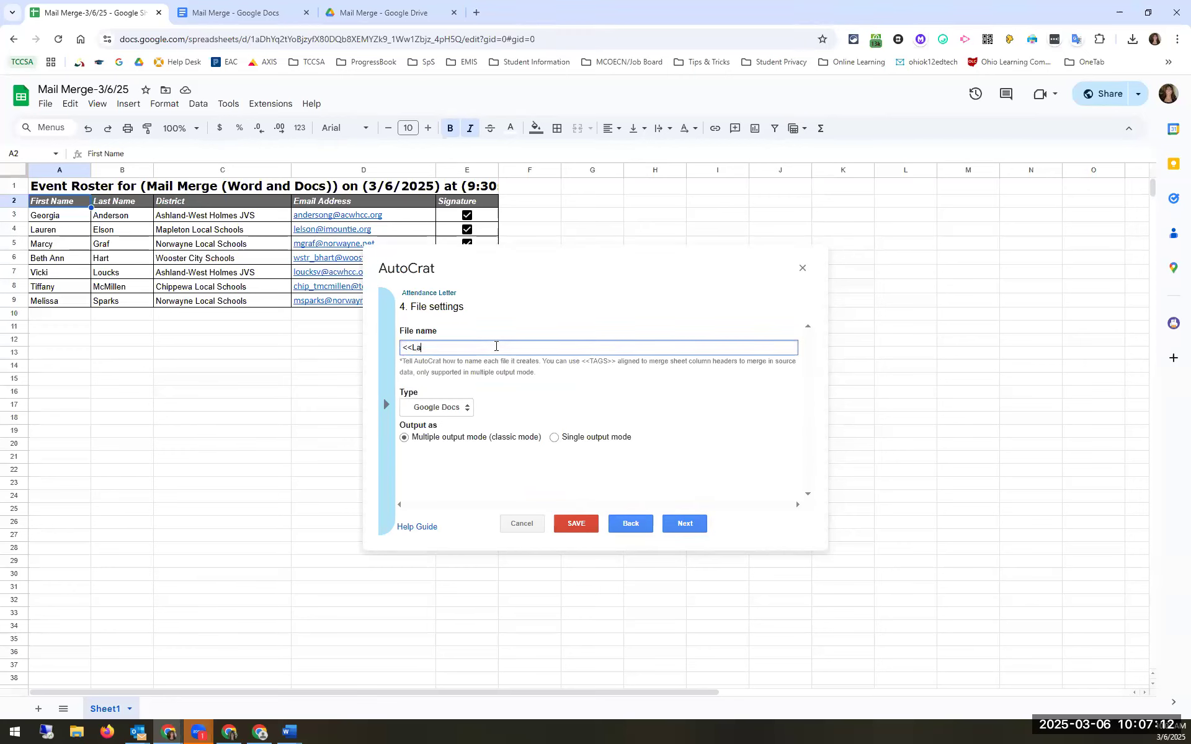
text(<<Last Name>> Letter)
click(437, 407)
click(444, 437)
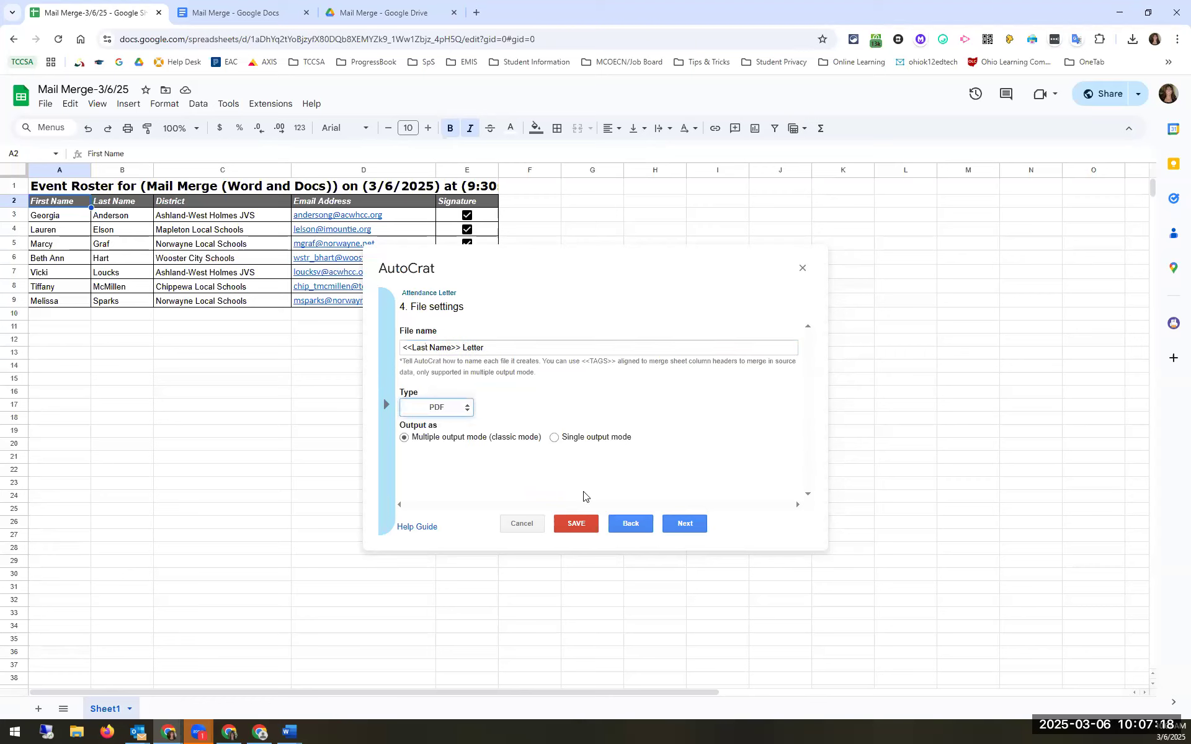
click(673, 525)
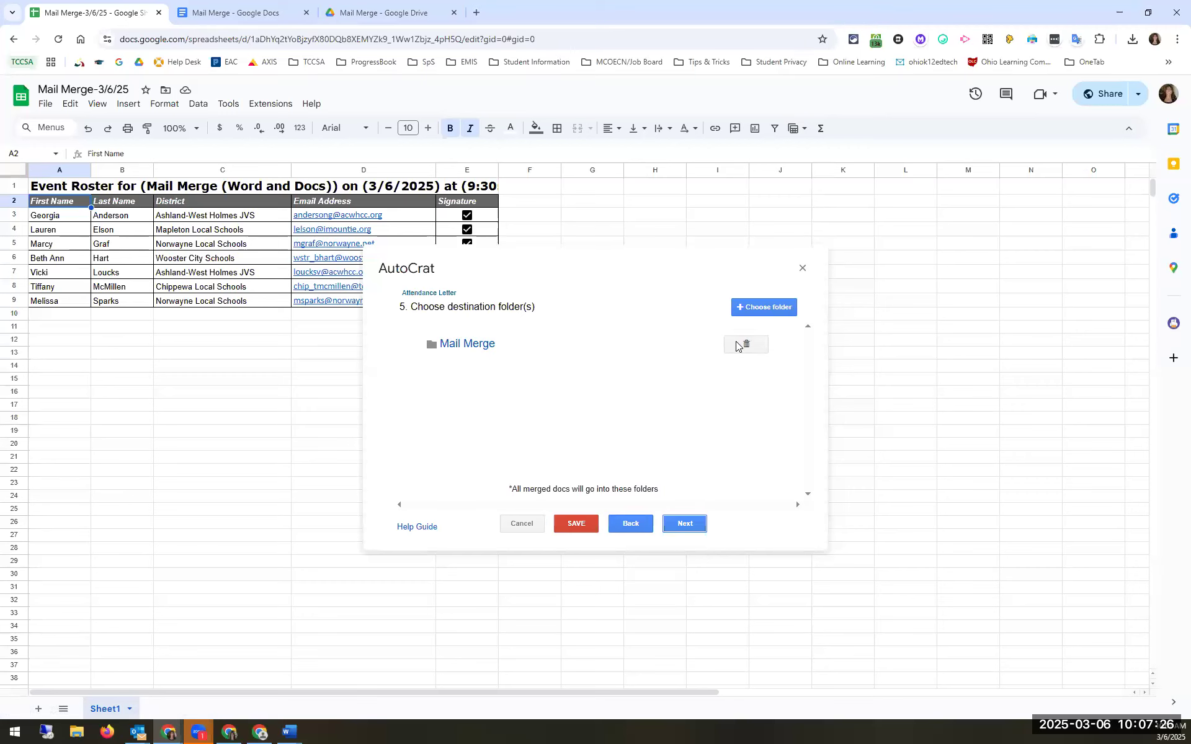
click(687, 525)
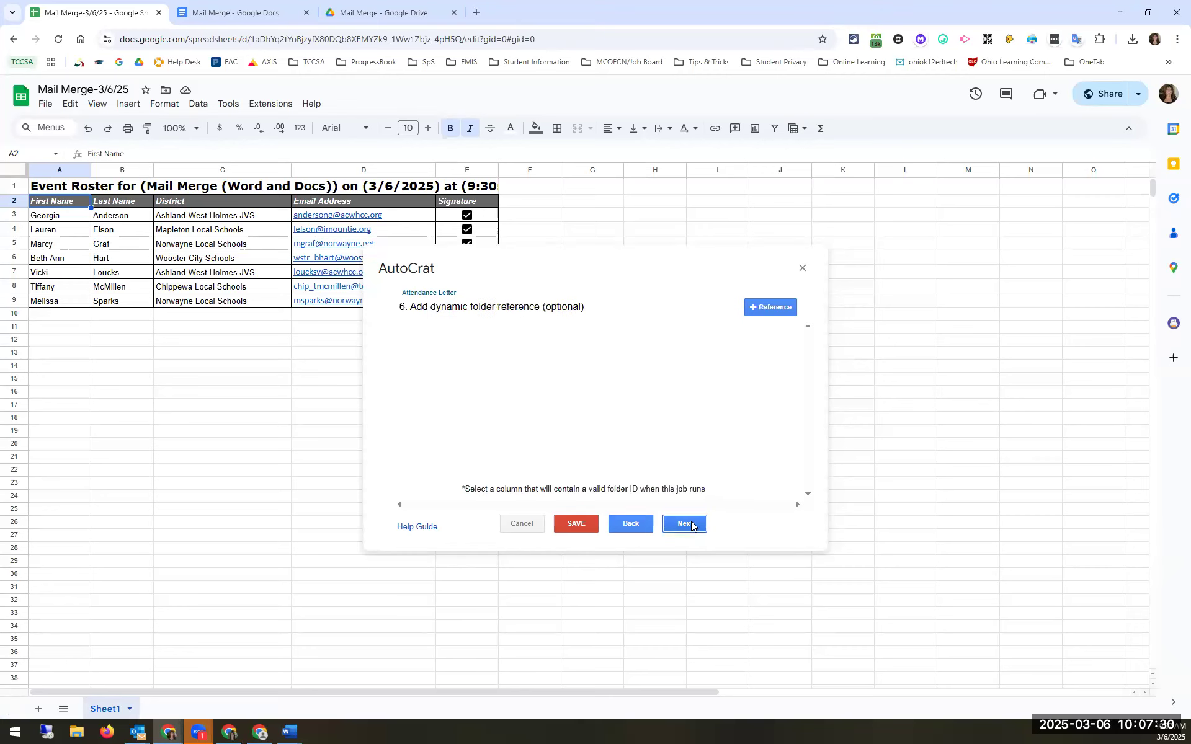
Step: Skip the dynamic folder reference and merge condition steps without adding anything
click(692, 524)
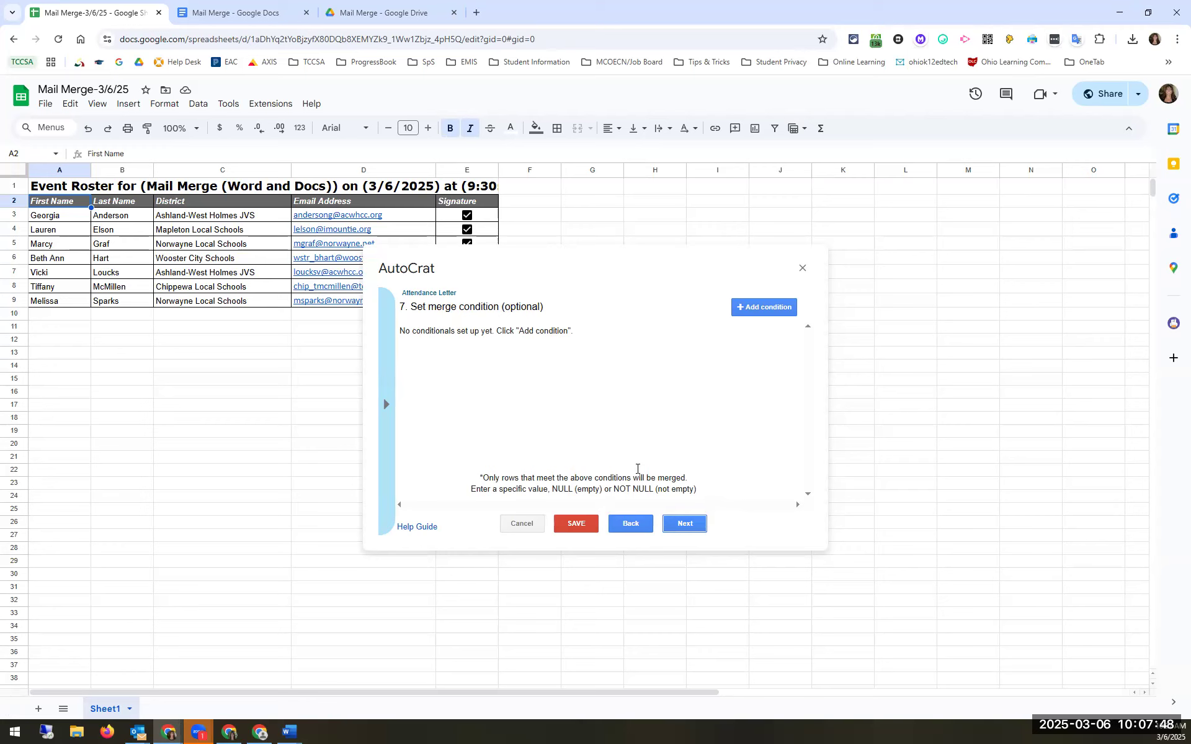
click(680, 527)
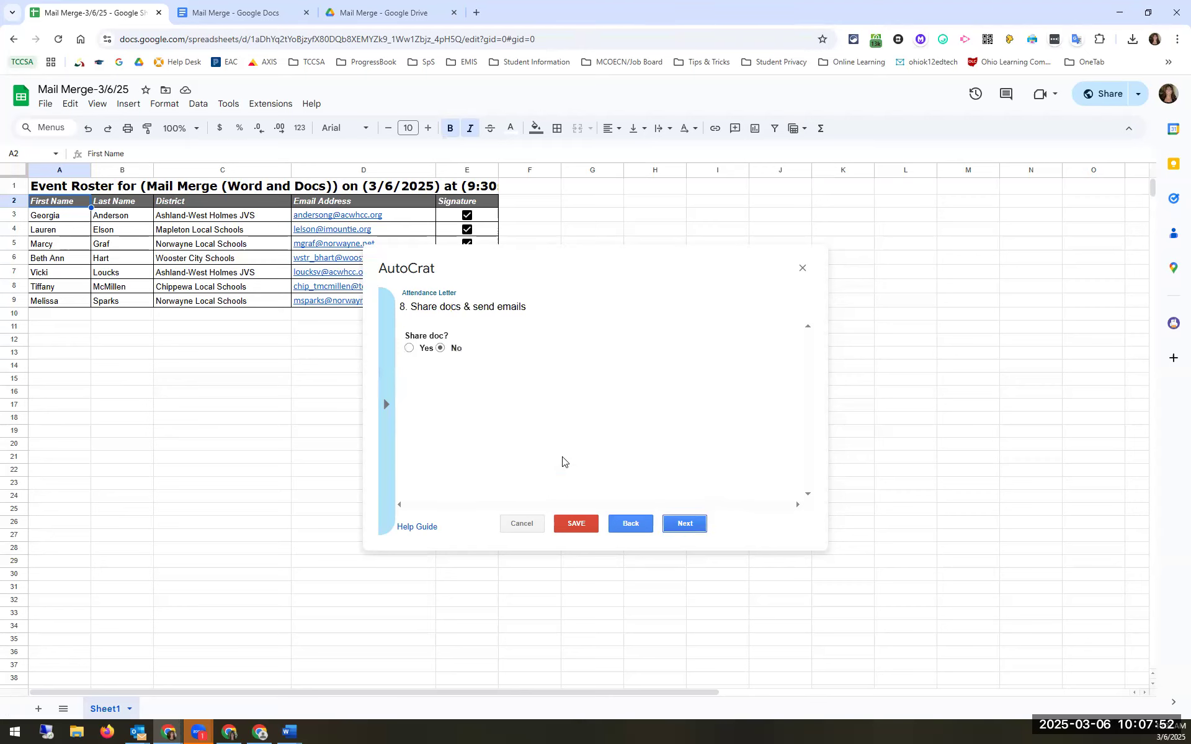
Step: Turn on document sharing as PDF and set Send from generic no-reply address to No
click(409, 350)
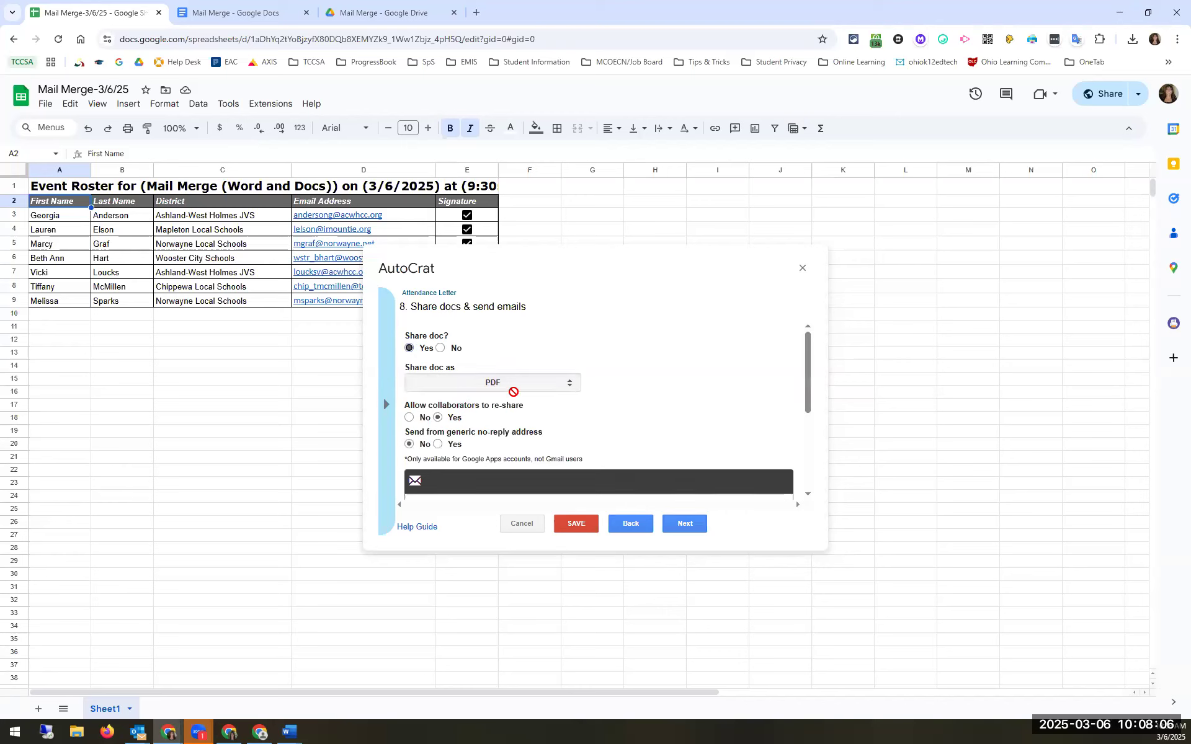
scroll(513, 395, down, 1)
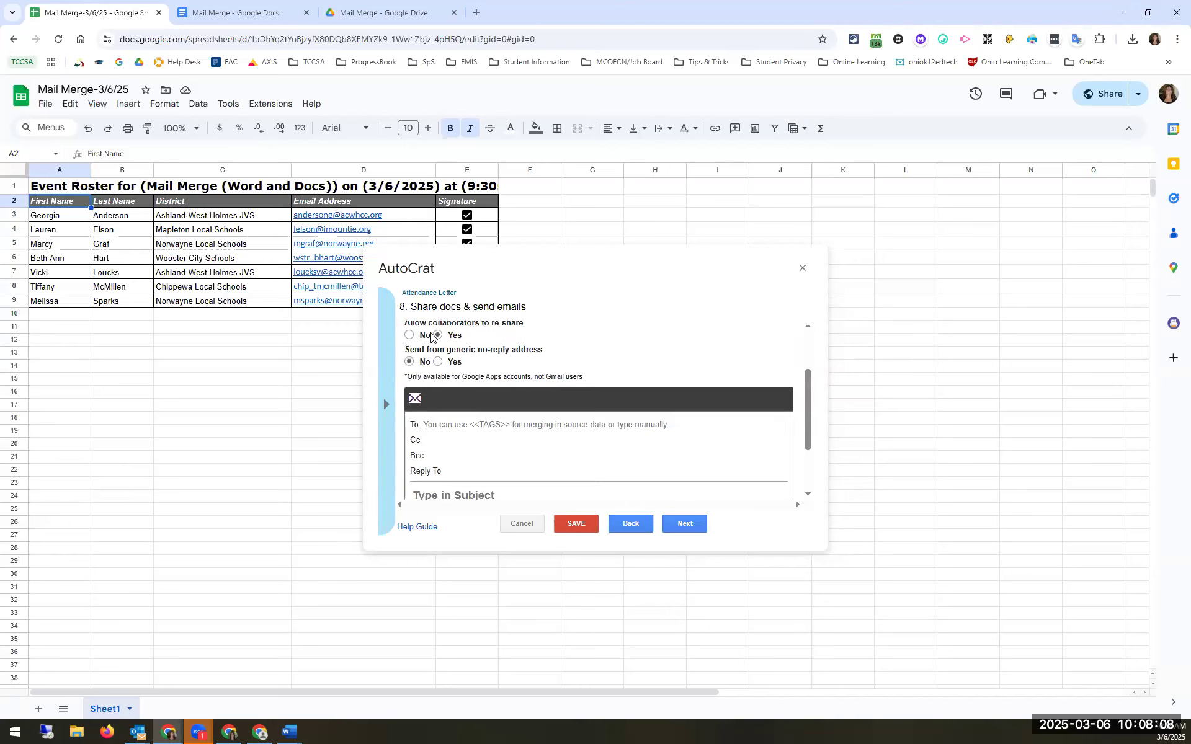
scroll(508, 391, up, 1)
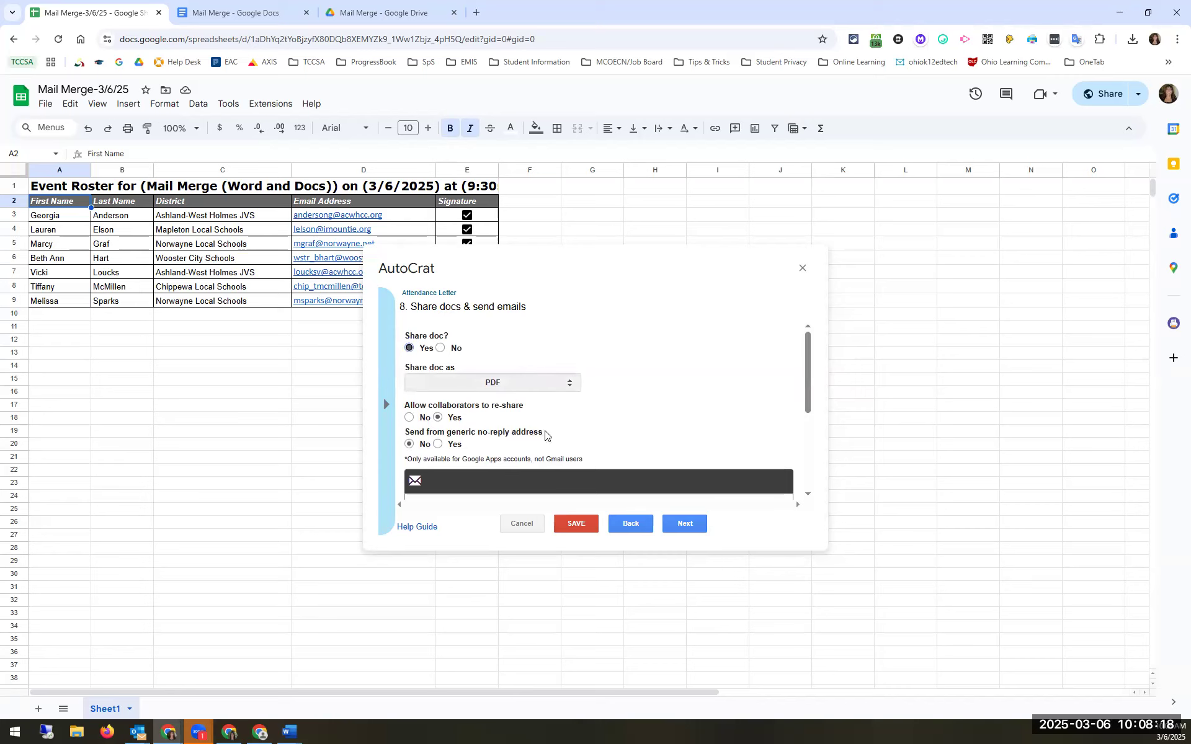
drag(490, 444, 456, 434)
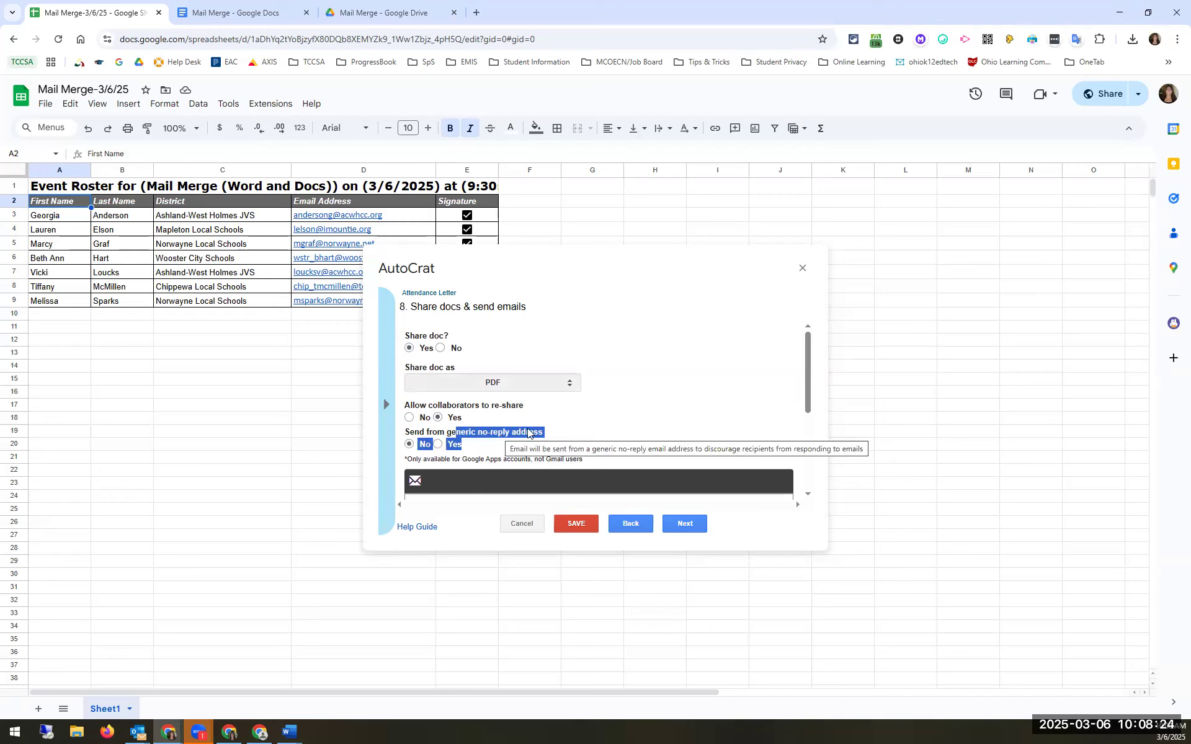
click(545, 437)
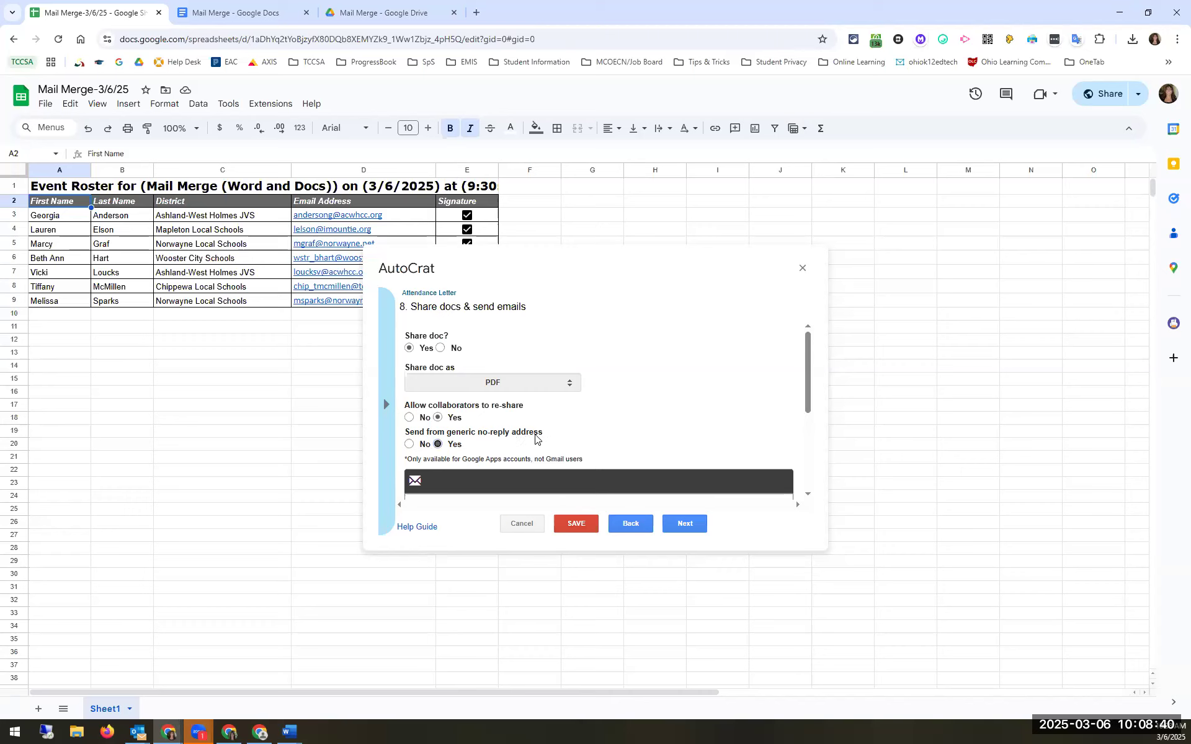
click(416, 446)
Step: Check which Google account is signed in, then close the account details
click(1169, 94)
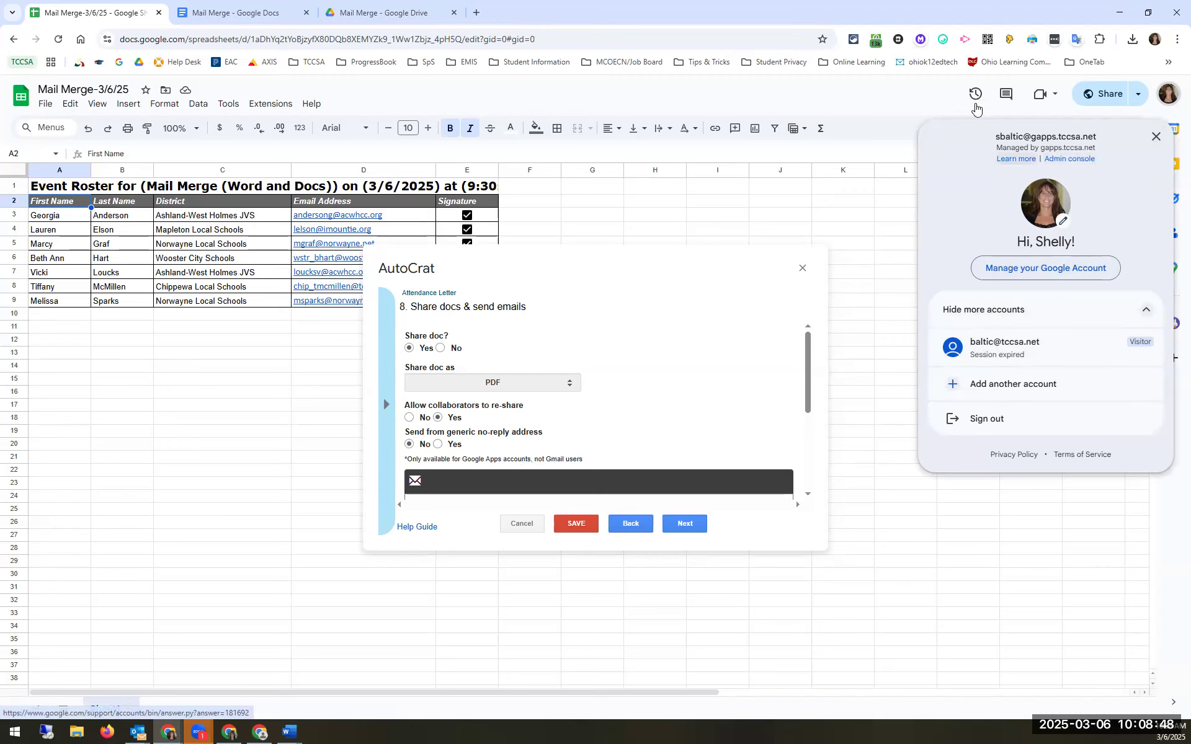
click(906, 101)
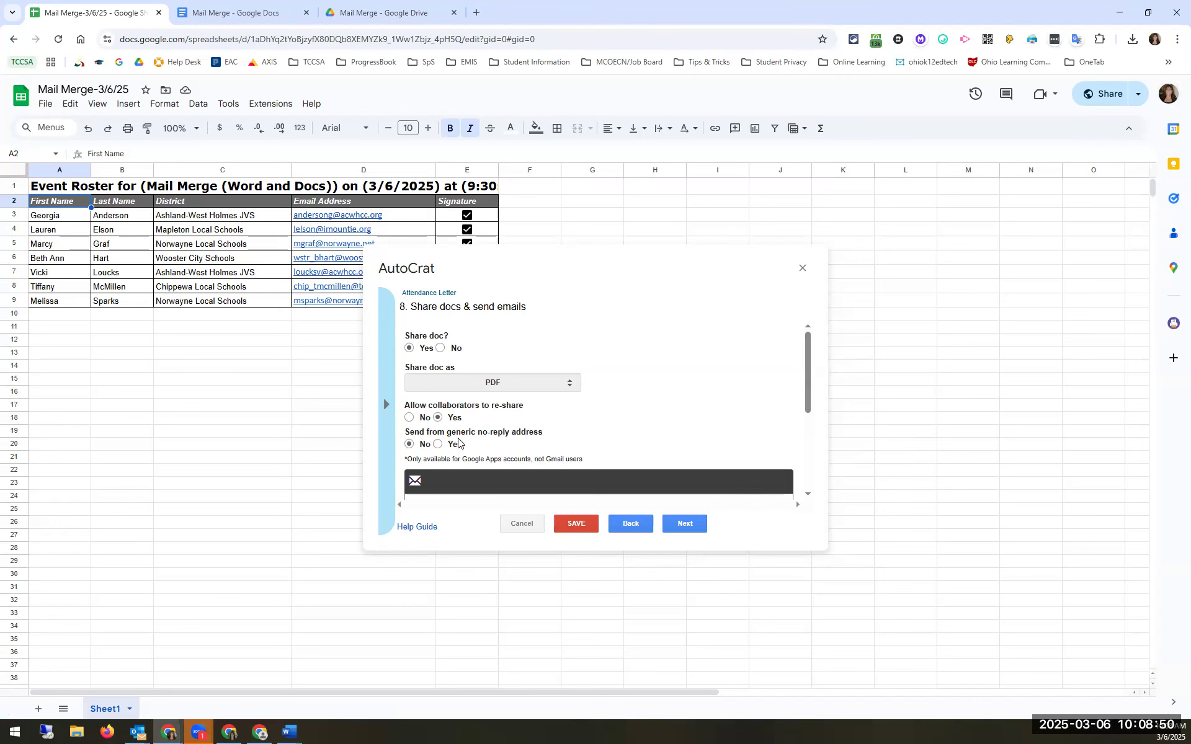
scroll(459, 441, down, 3)
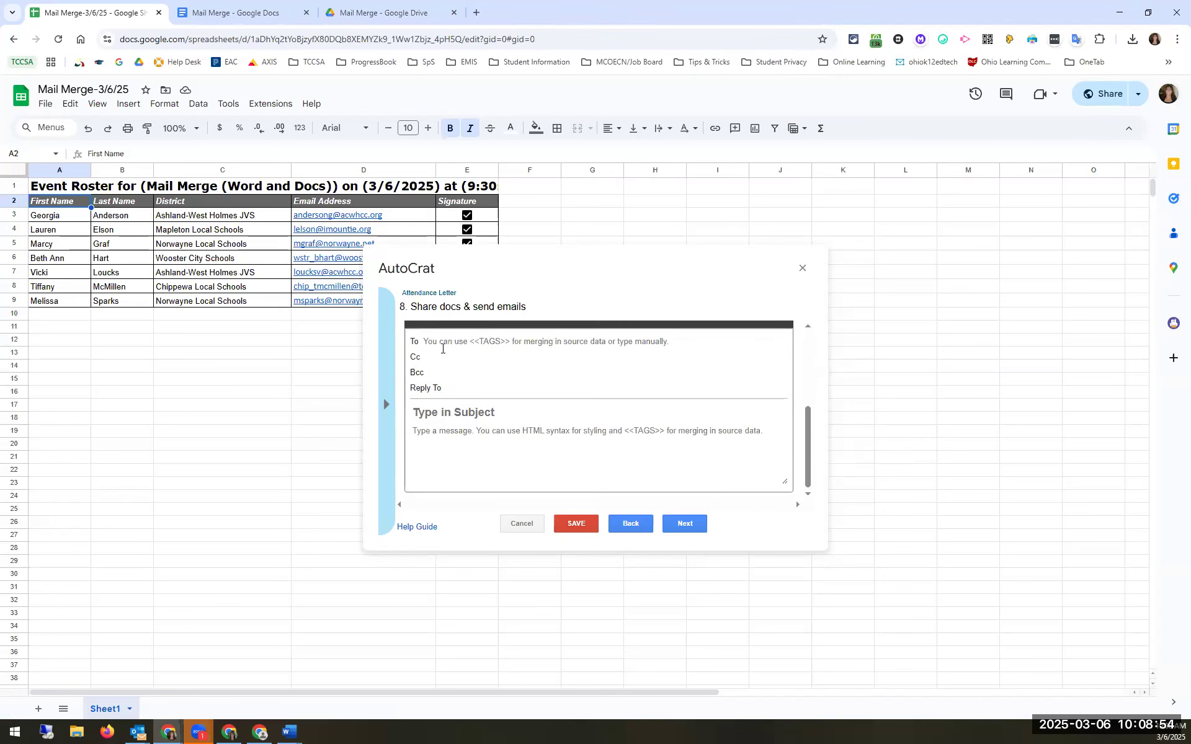
scroll(434, 341, up, 3)
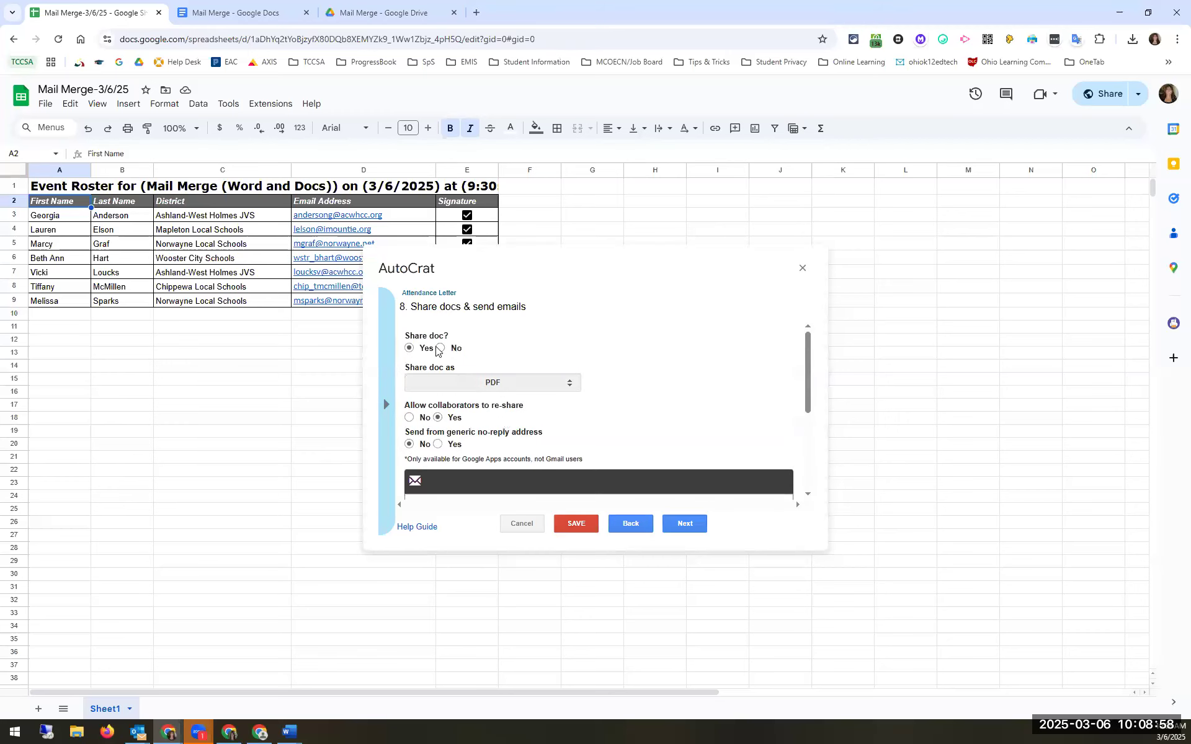
Step: Set the email recipient to the <<Email Address>> tag copied from the column header
click(325, 202)
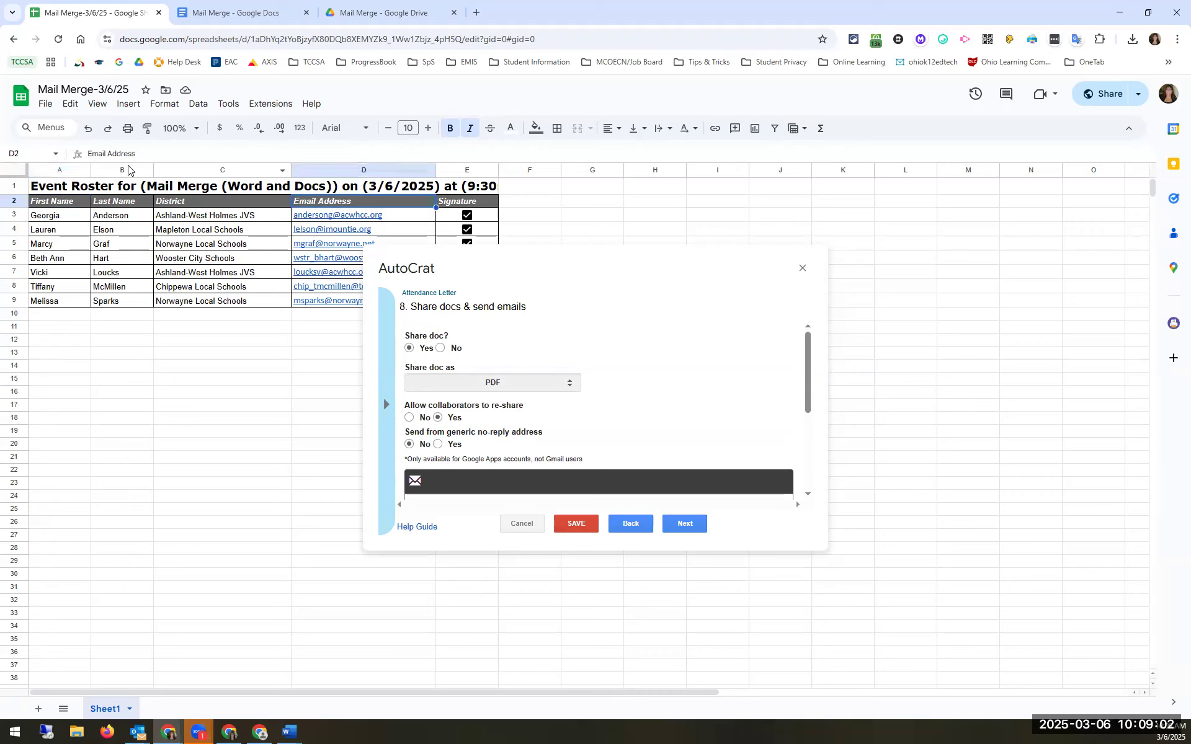
triple_click(77, 153)
key(ctrl+c)
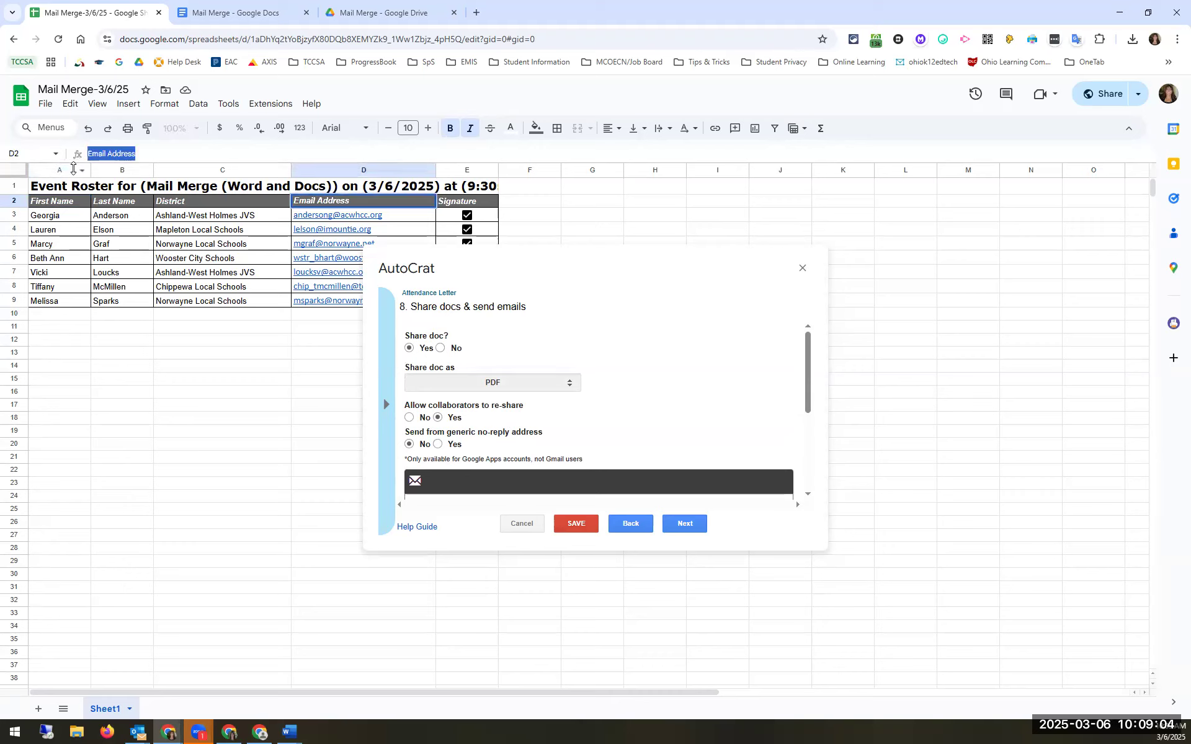
scroll(614, 381, down, 5)
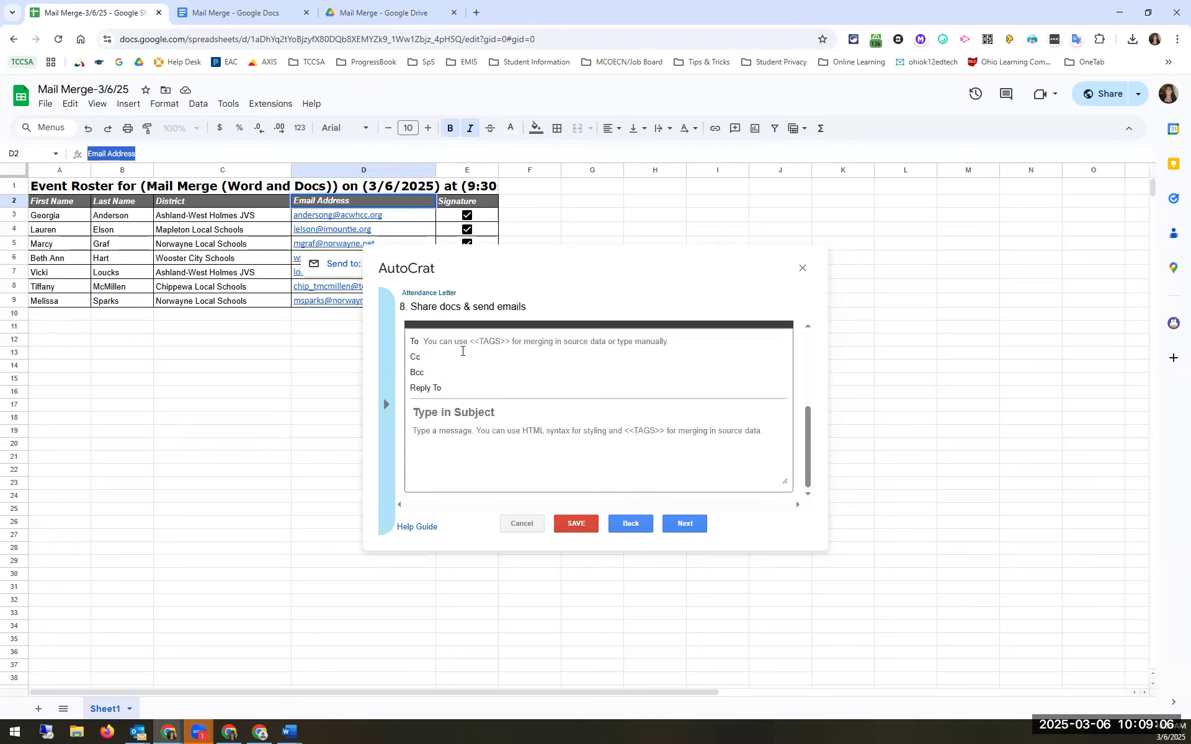
click(453, 346)
text(<<)
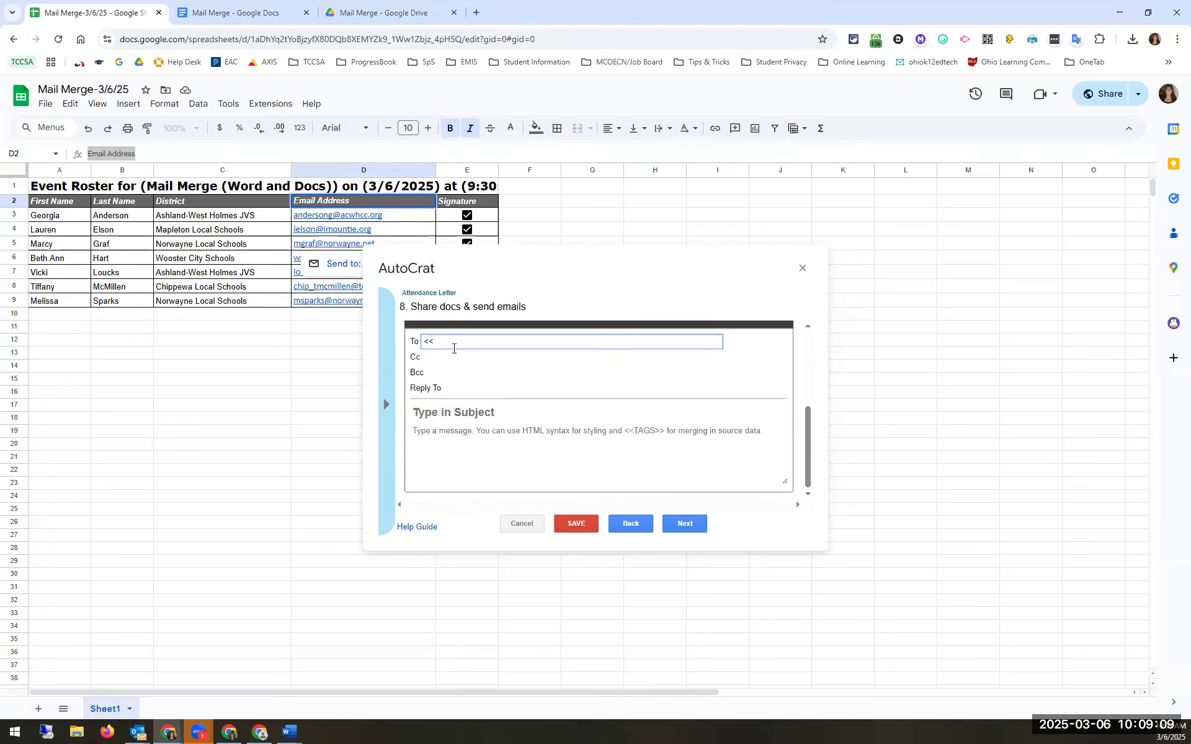
key(ctrl+v)
Step: Give the email the subject 'Attendance Letter' and the message 'Thank You for Attending'
click(464, 412)
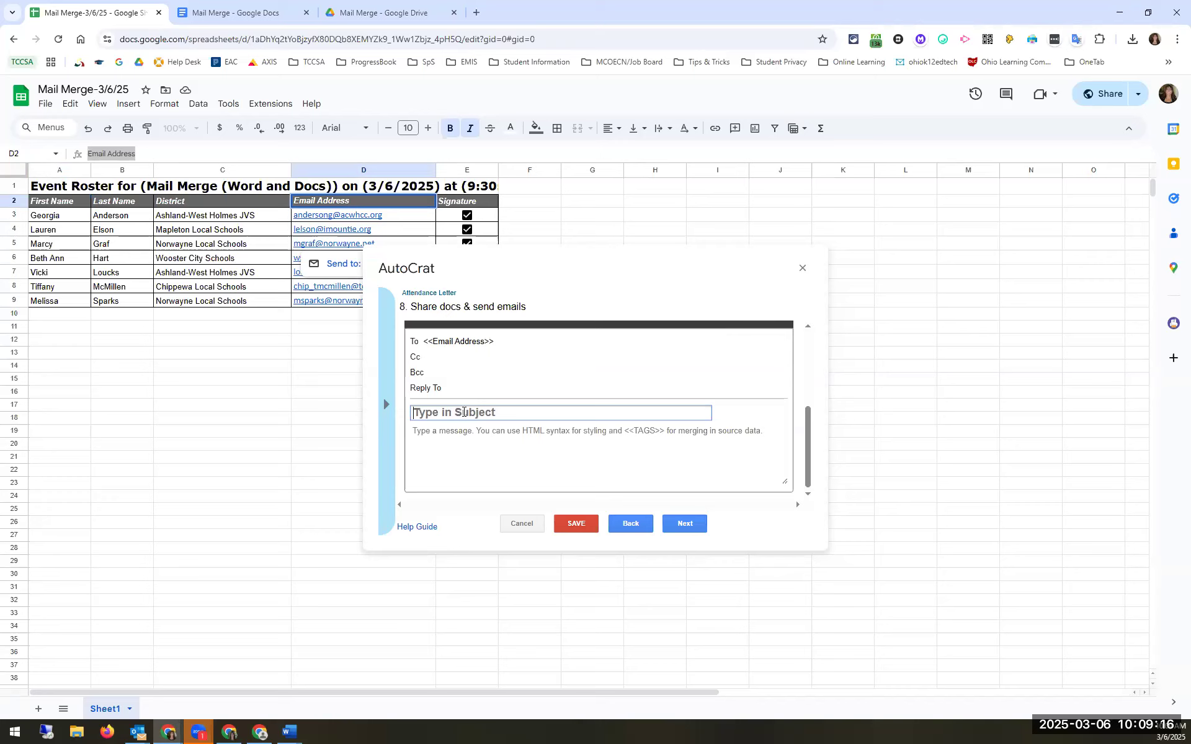
text(Attendance Letter)
click(446, 440)
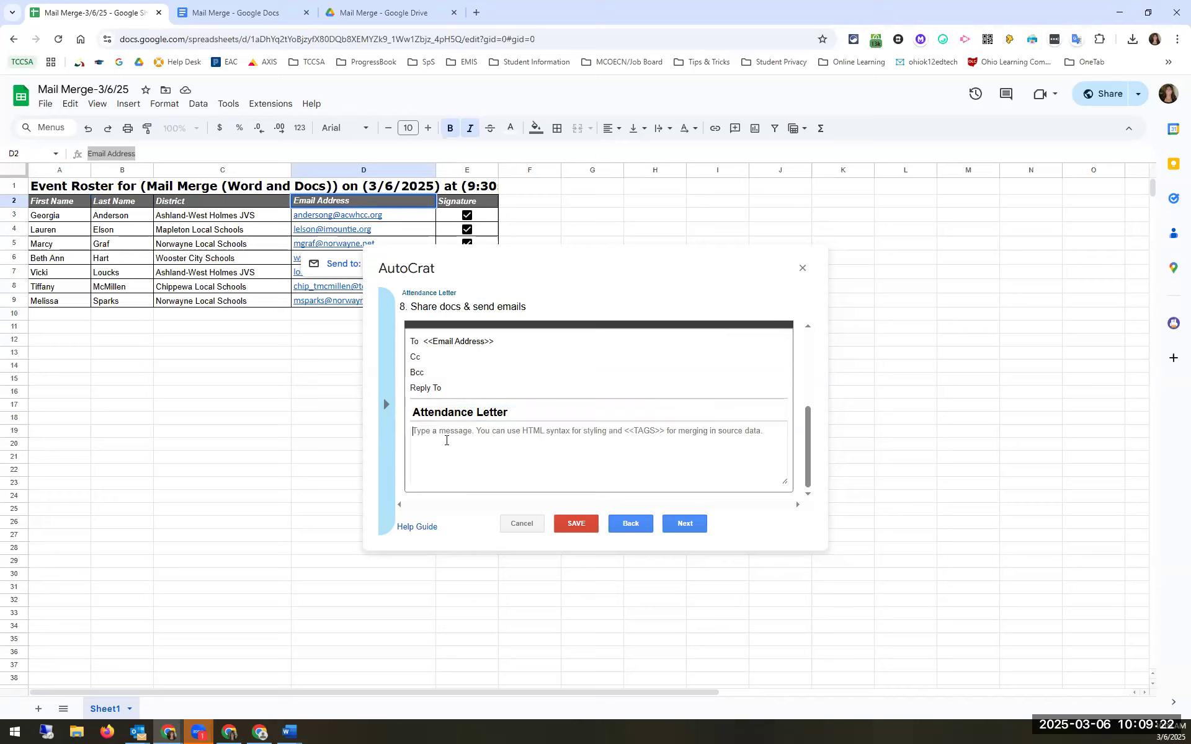
text(Thank You for )
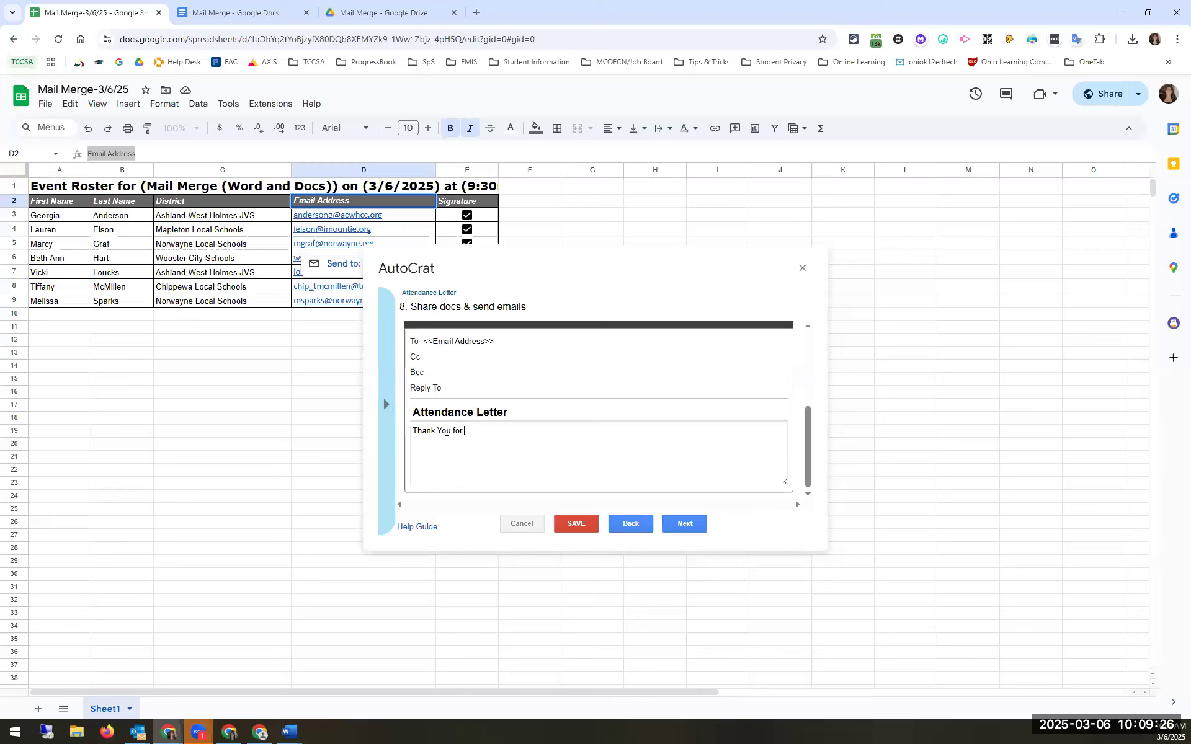
text(Attending.)
scroll(521, 459, up, 5)
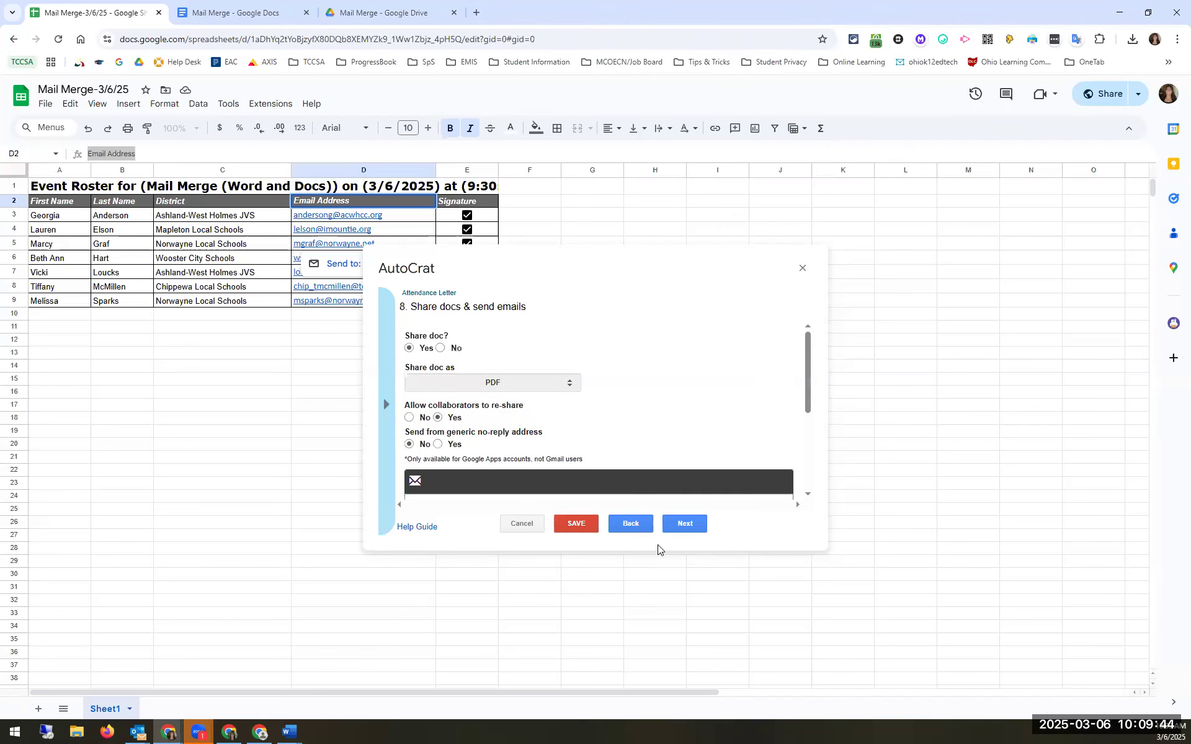
click(680, 528)
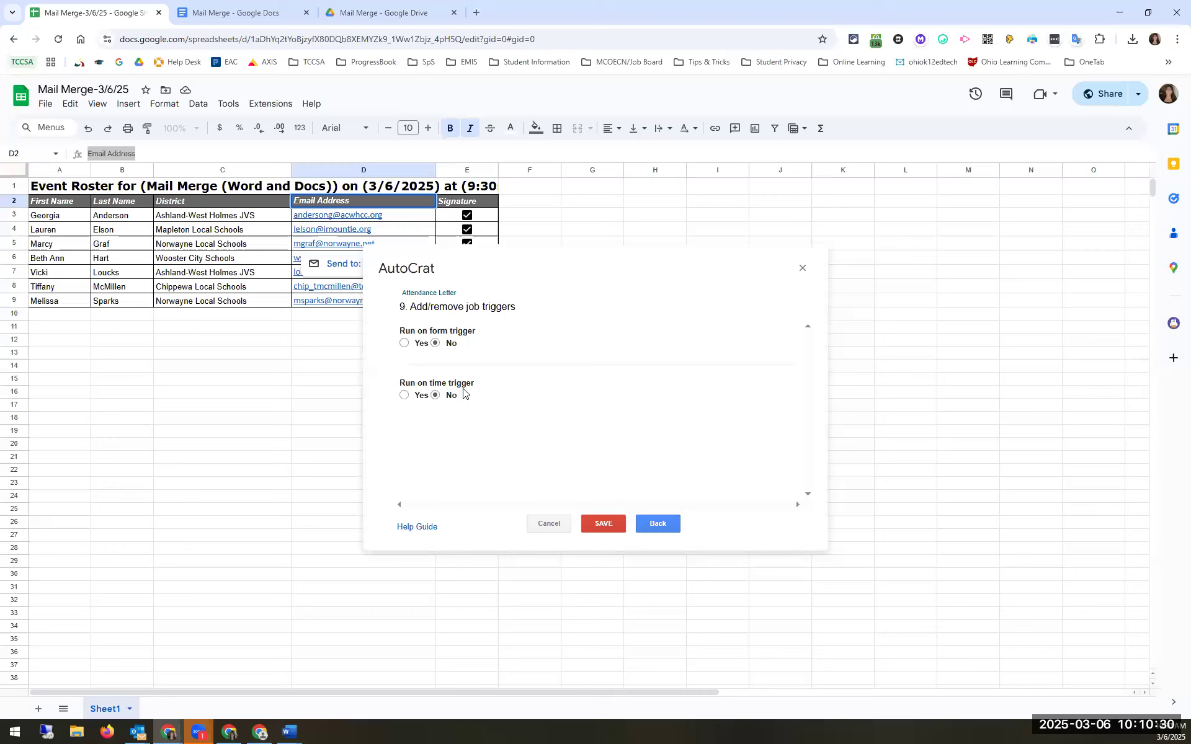
Step: Enable Run on form trigger with confirmation, then choose Yes for Run on time trigger
click(404, 343)
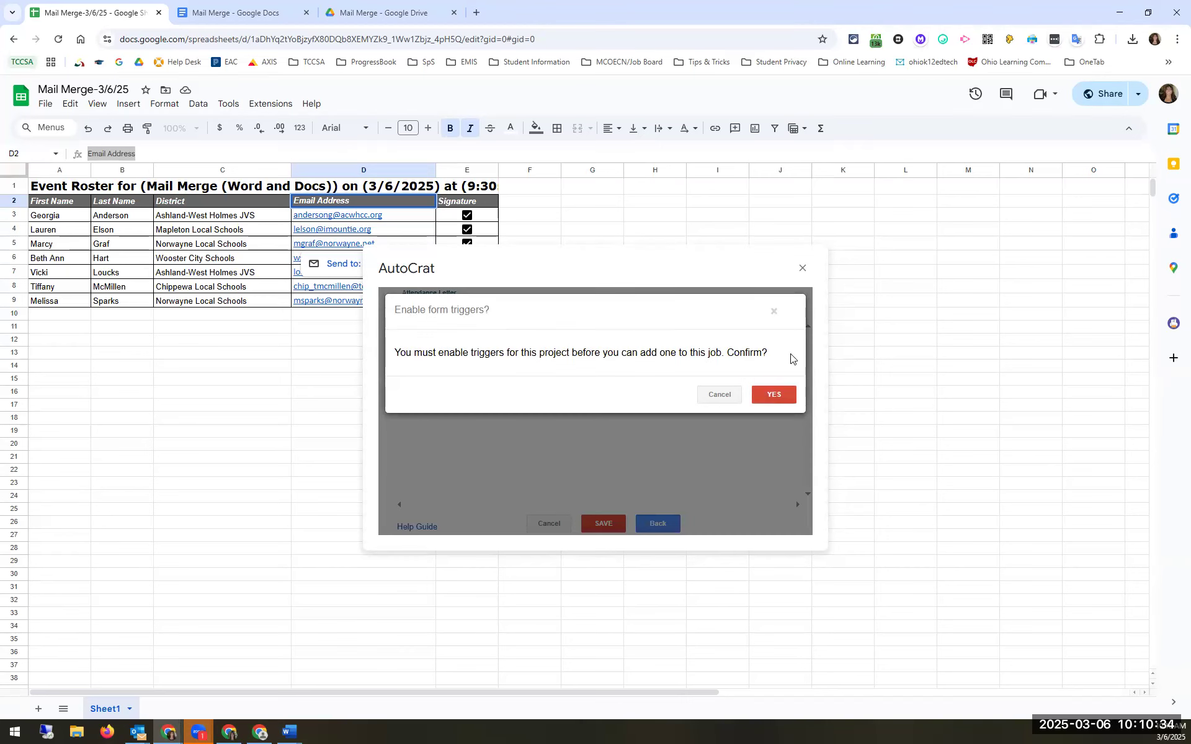
click(729, 396)
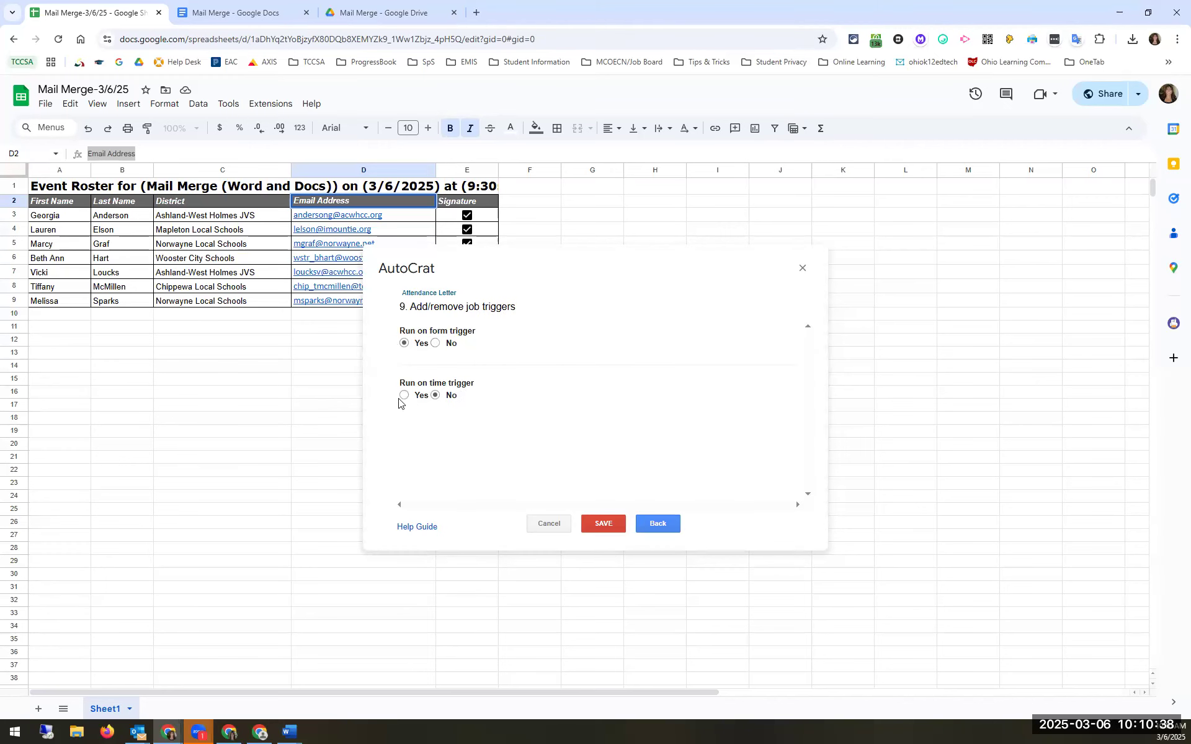
click(405, 395)
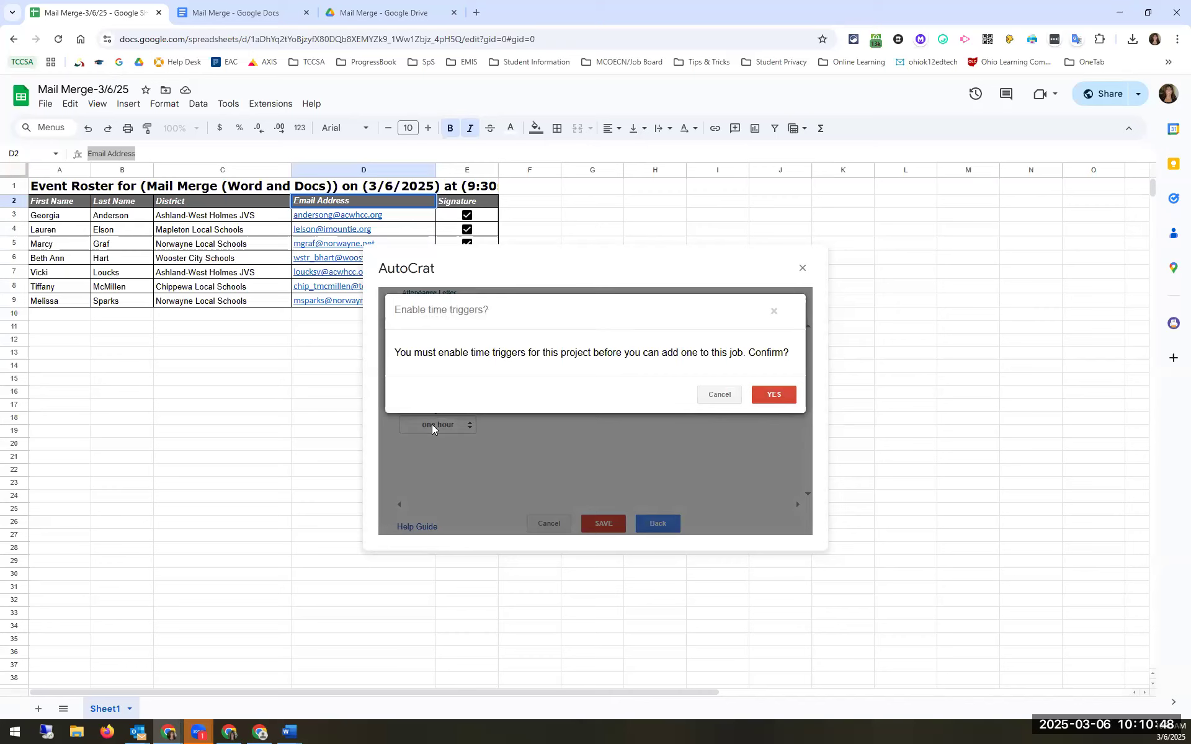
Step: Switch the form and time triggers back off and save the Attendance Letter job
click(727, 400)
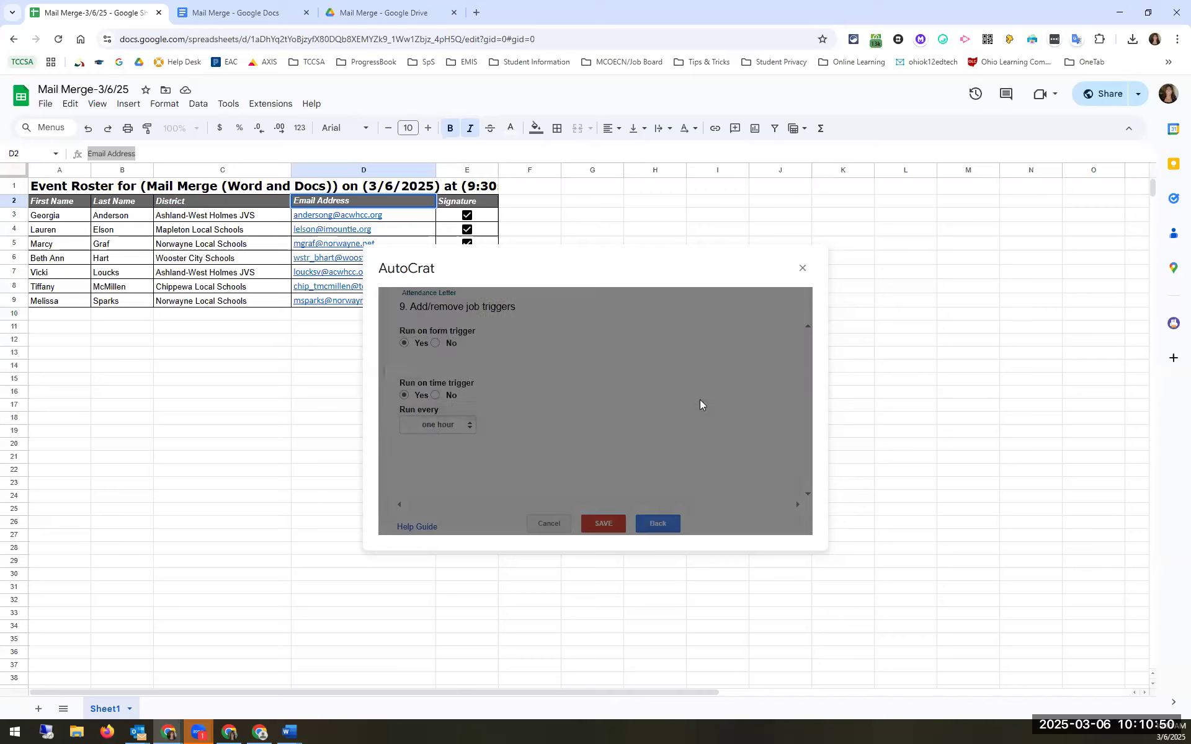
click(443, 396)
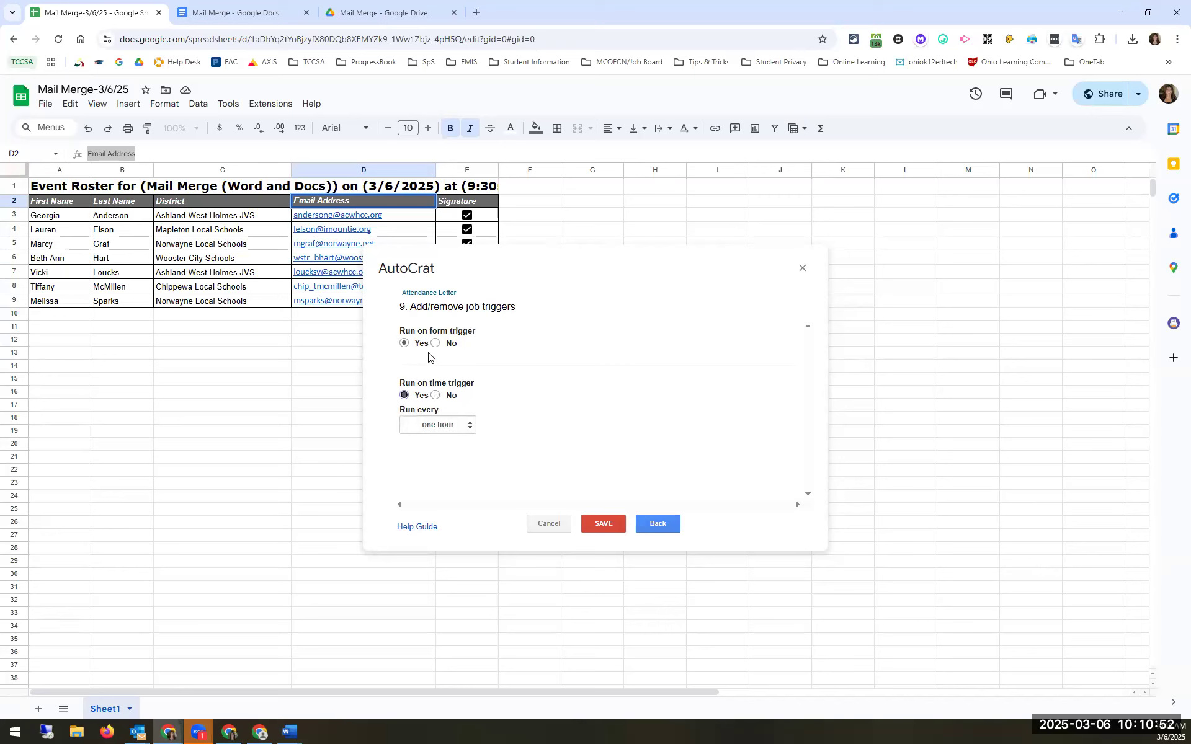
click(438, 396)
click(771, 395)
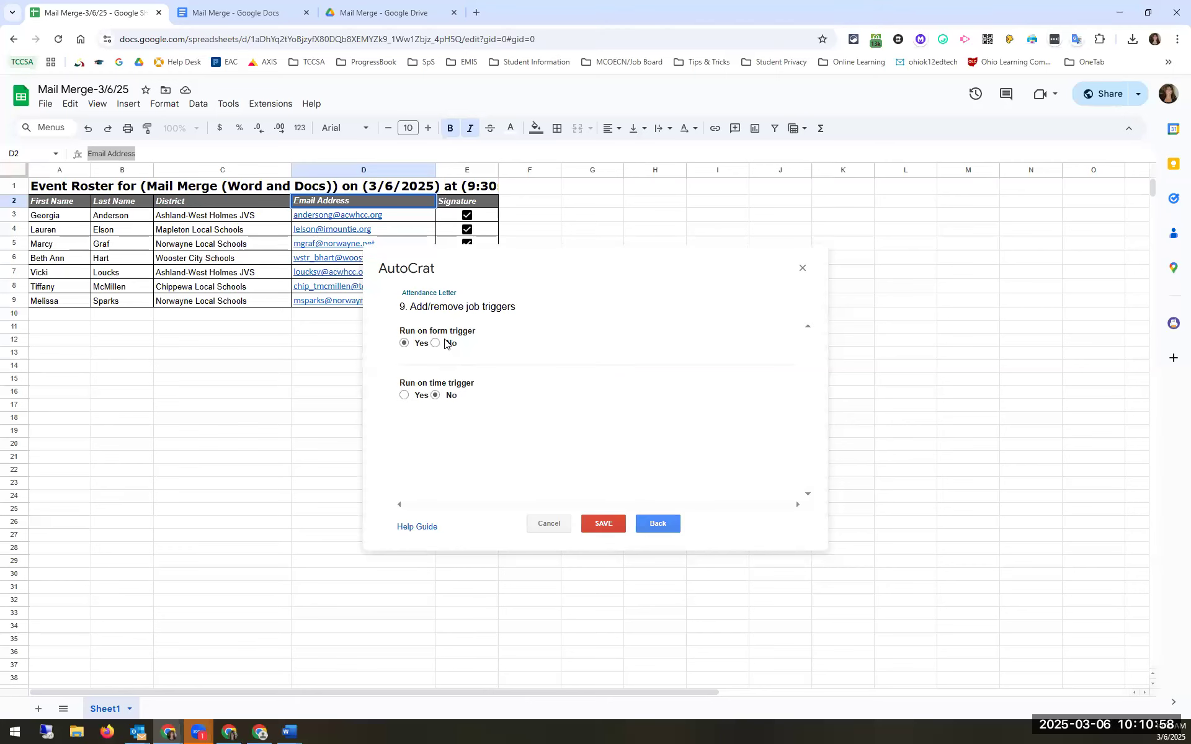
click(436, 343)
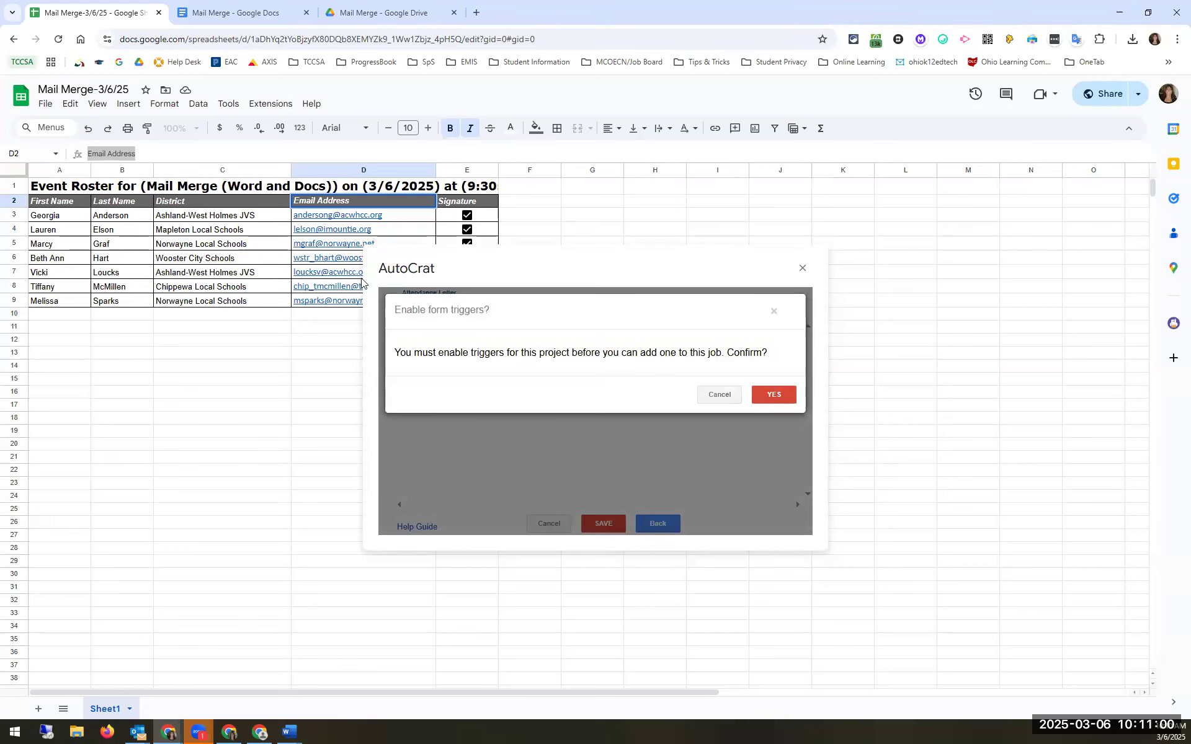
click(762, 392)
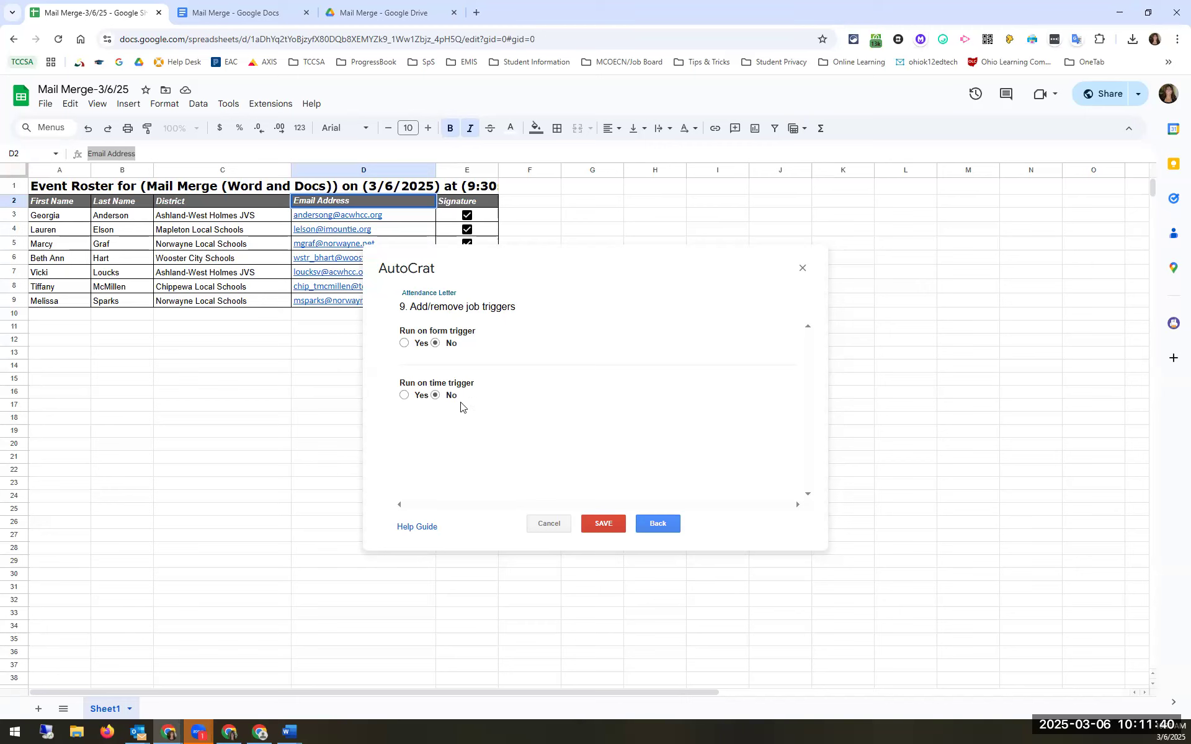
click(604, 526)
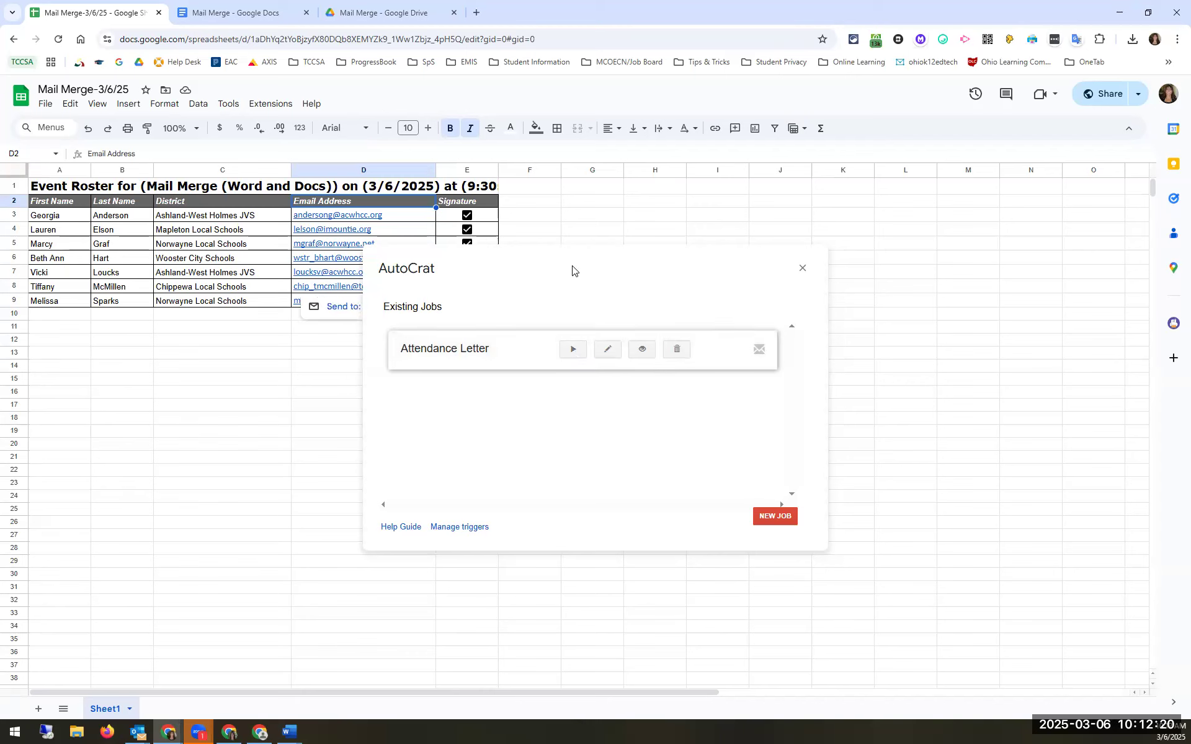
Step: Move the AutoCrat panel aside to reveal the roster's email column
drag(691, 266, 859, 253)
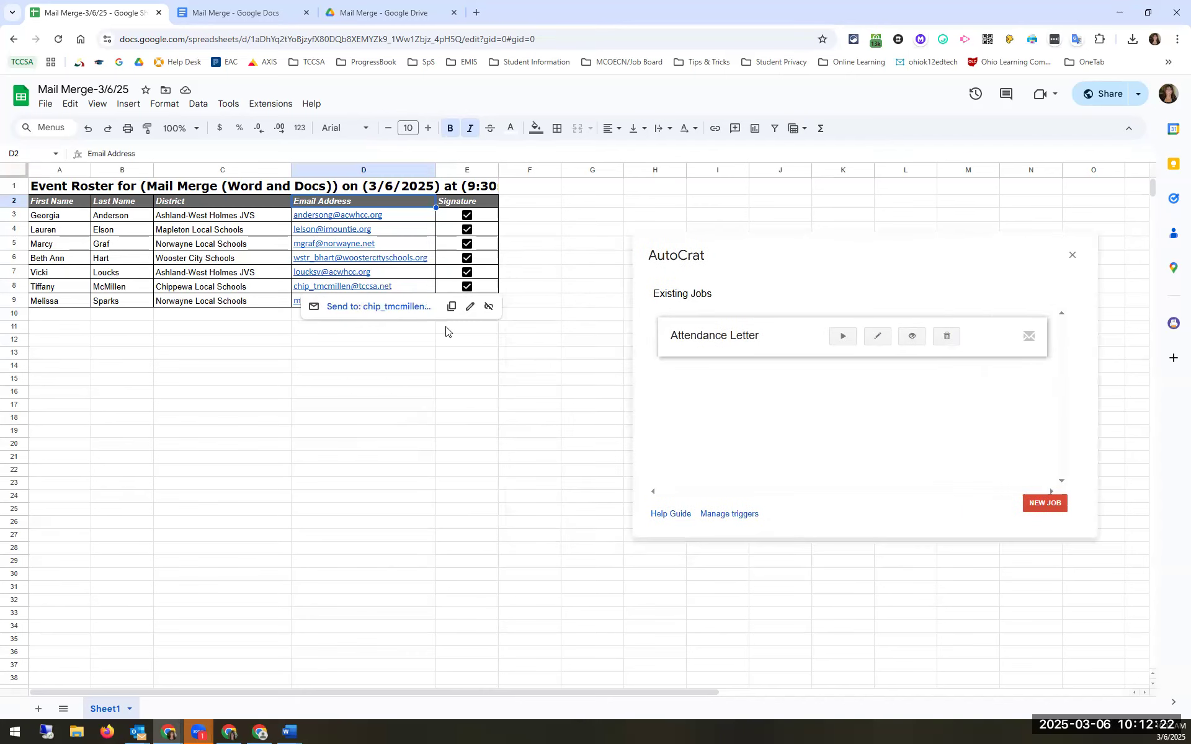
Step: Replace the outdated email in D8 with the attendee's corrected school email address
click(524, 291)
key(Left)
key(Left)
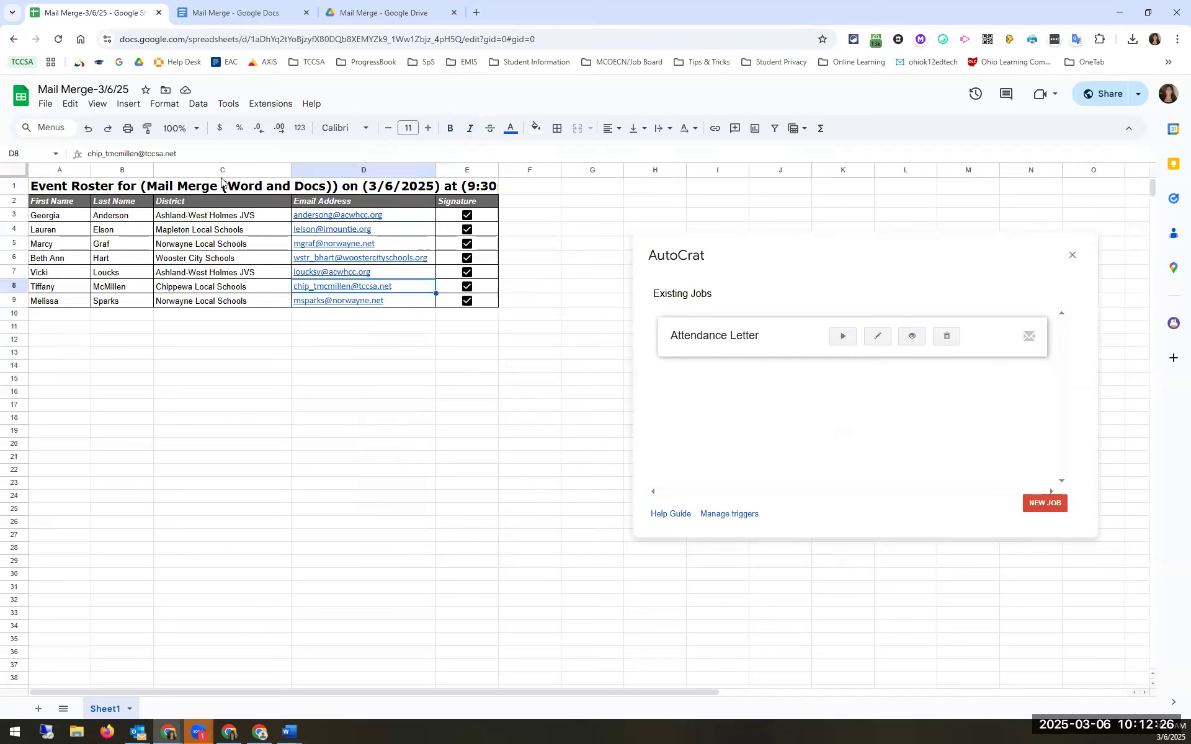
drag(188, 153, 74, 160)
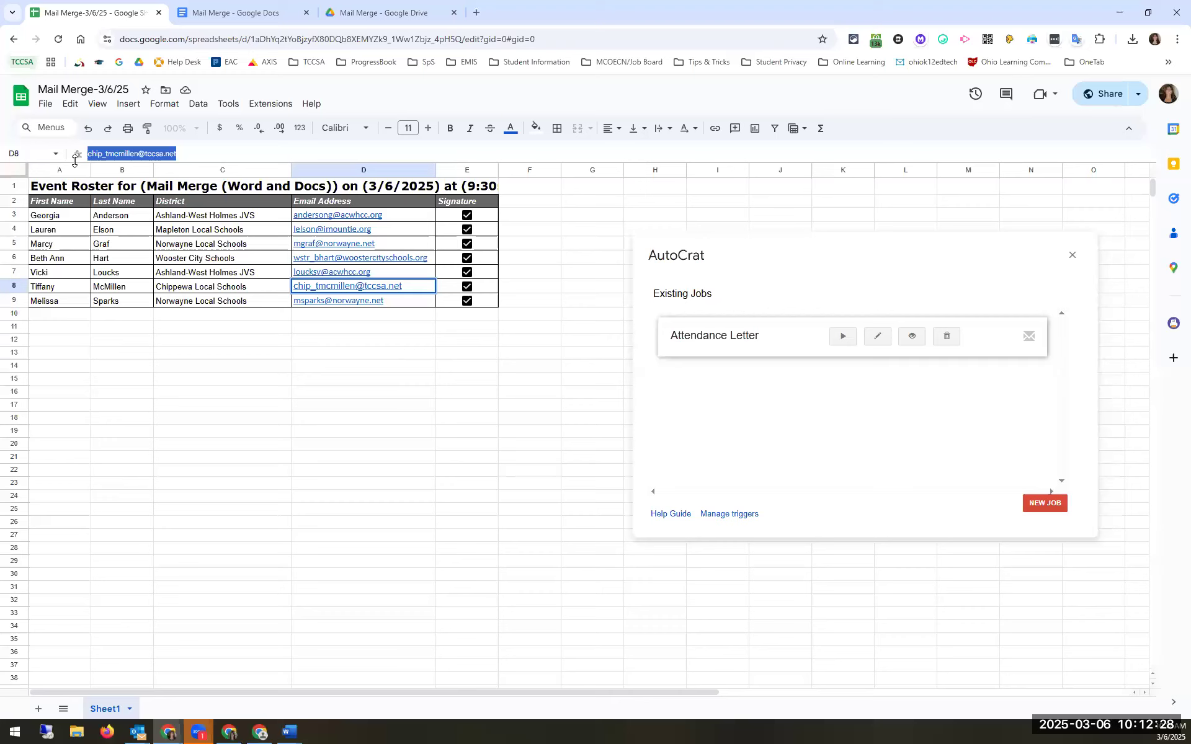
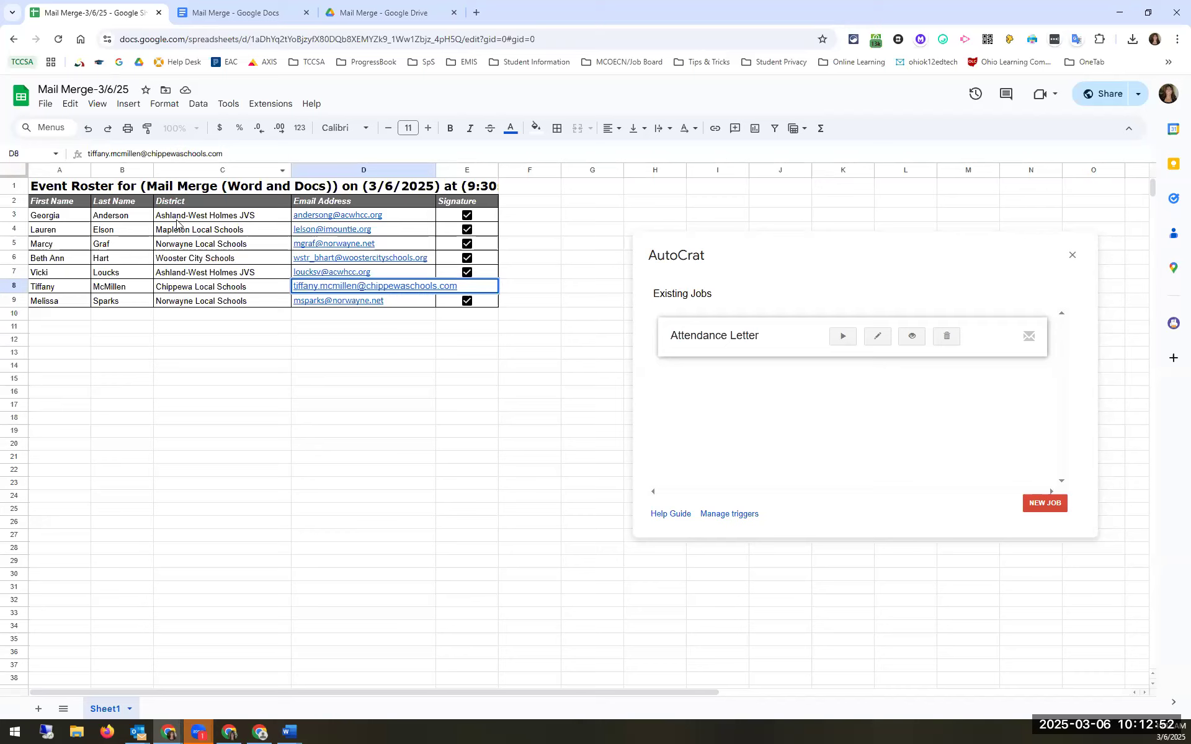
click(136, 731)
key(Return)
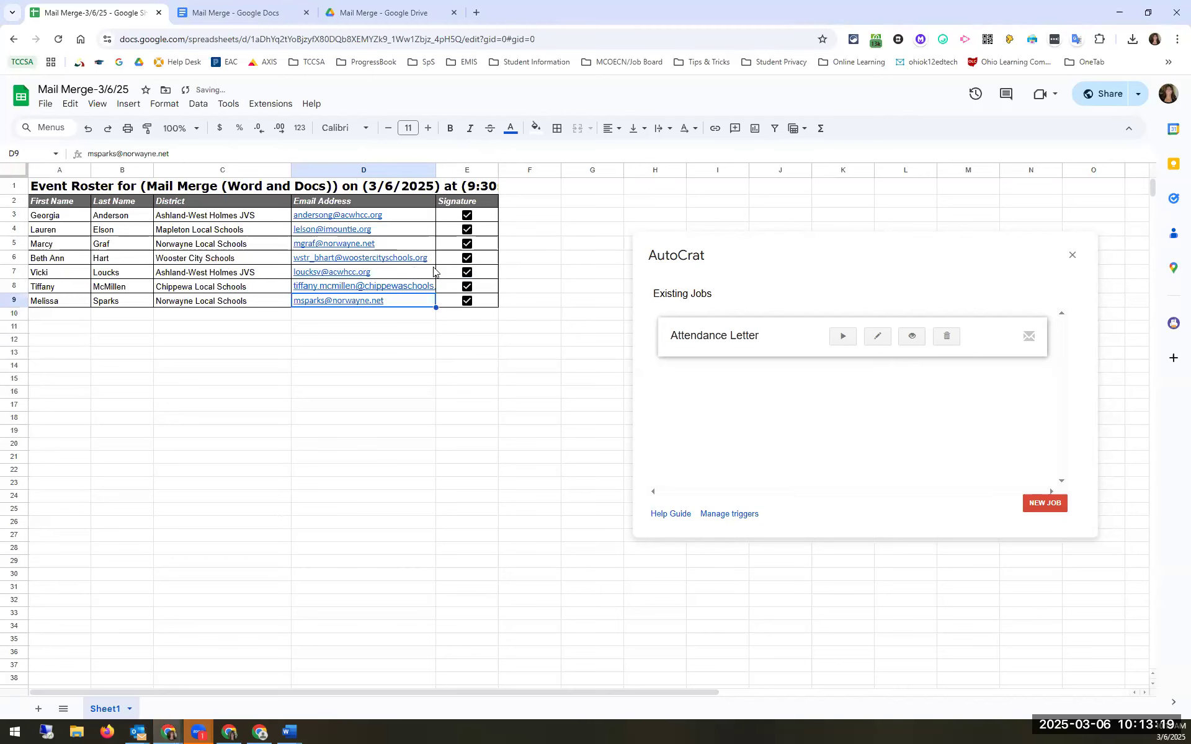
double_click(566, 232)
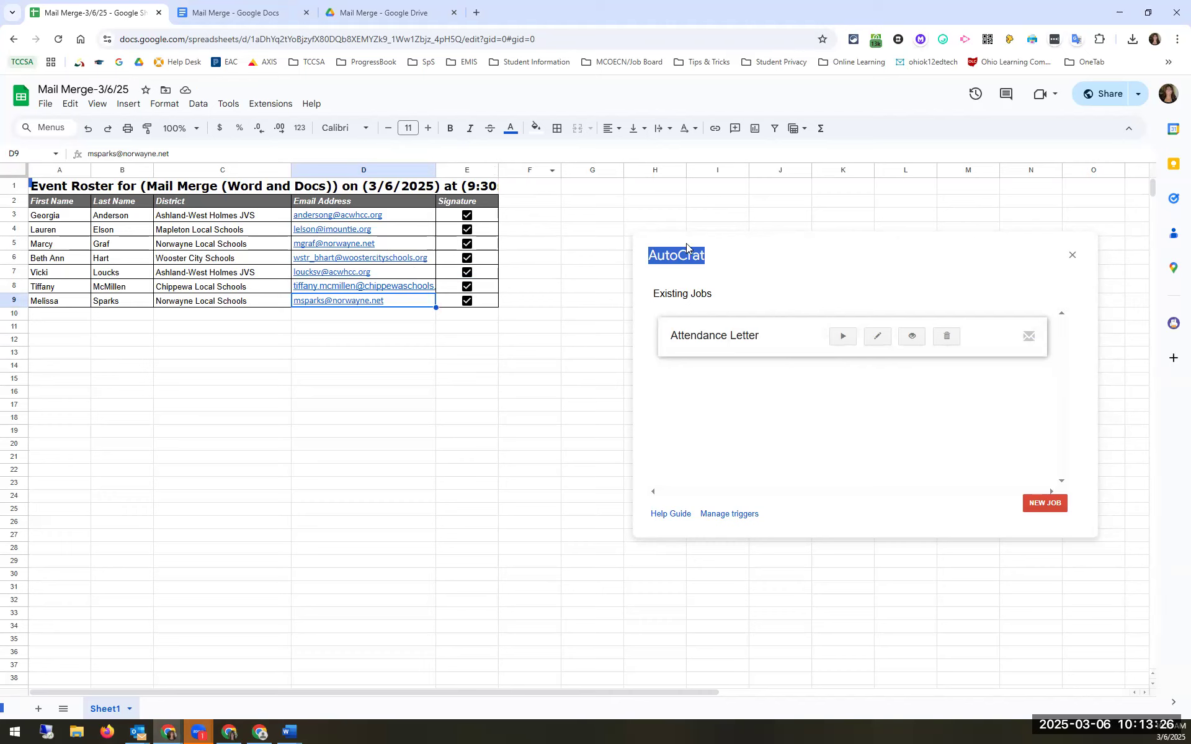
Step: Run the Attendance Letter merge job, then switch to the Mail Merge folder in Drive
click(842, 338)
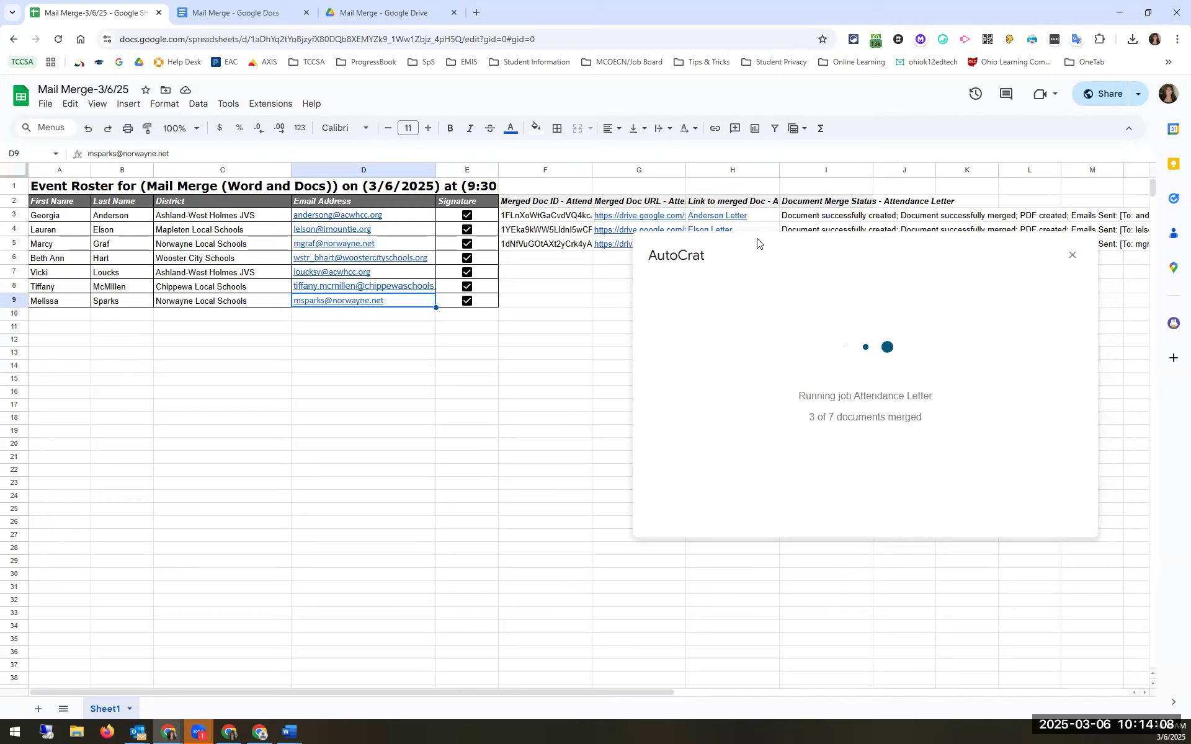
click(363, 13)
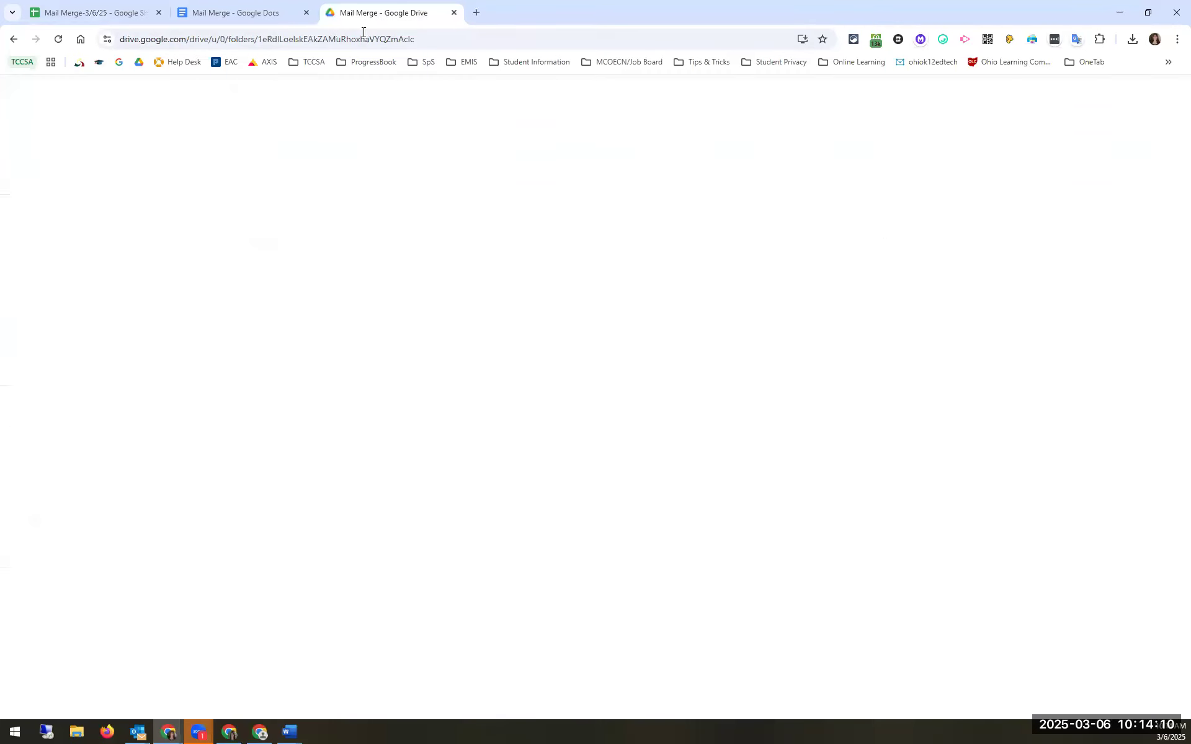
Step: Refresh the Mail Merge folder, preview a generated letter PDF, and return to My Drive
click(59, 39)
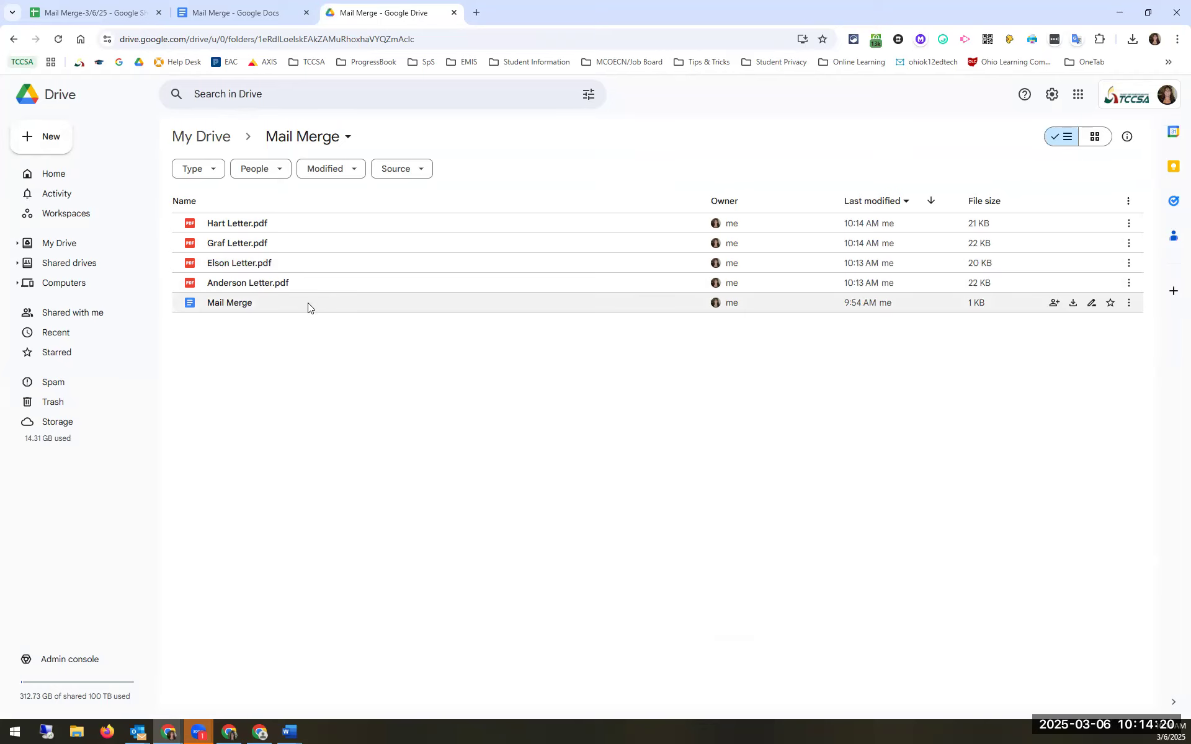
click(241, 285)
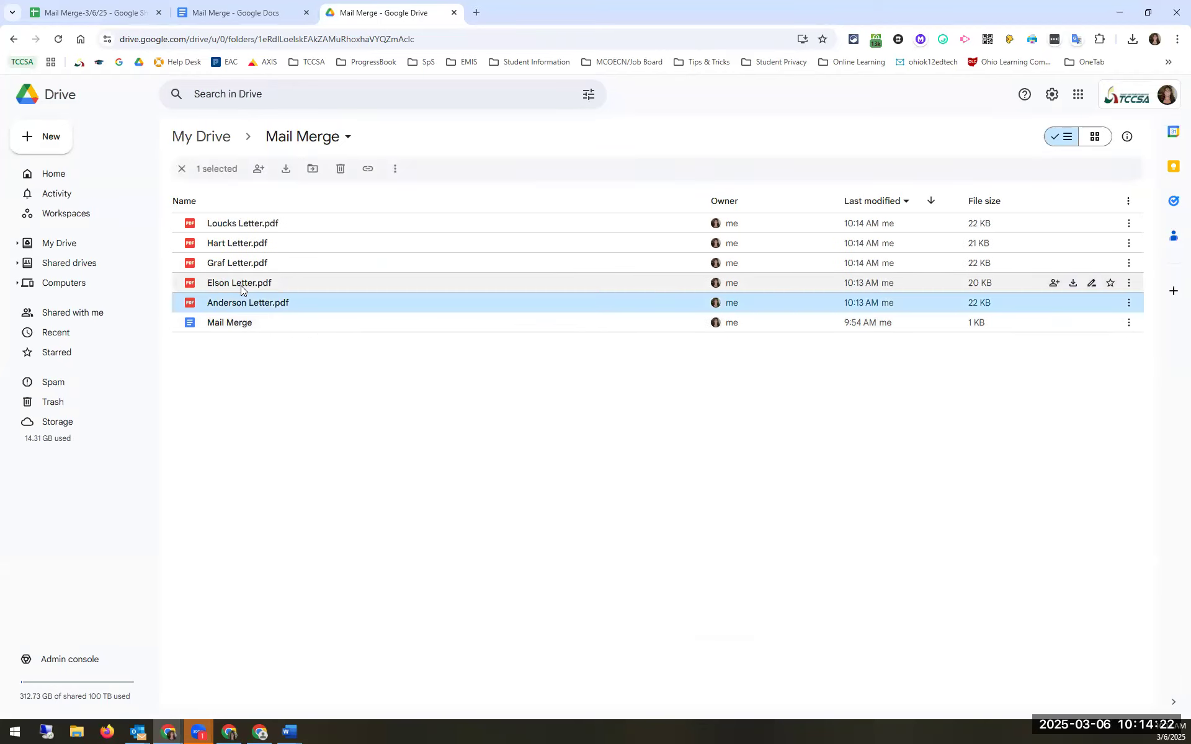
double_click(248, 304)
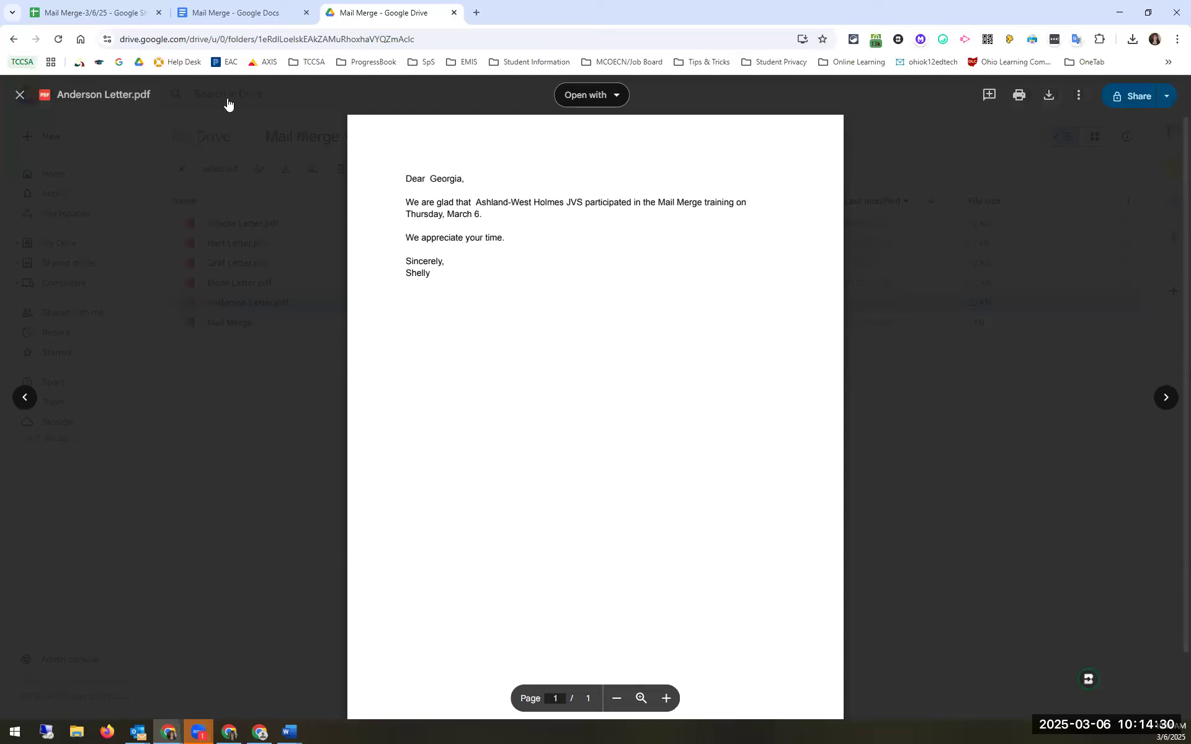
click(19, 95)
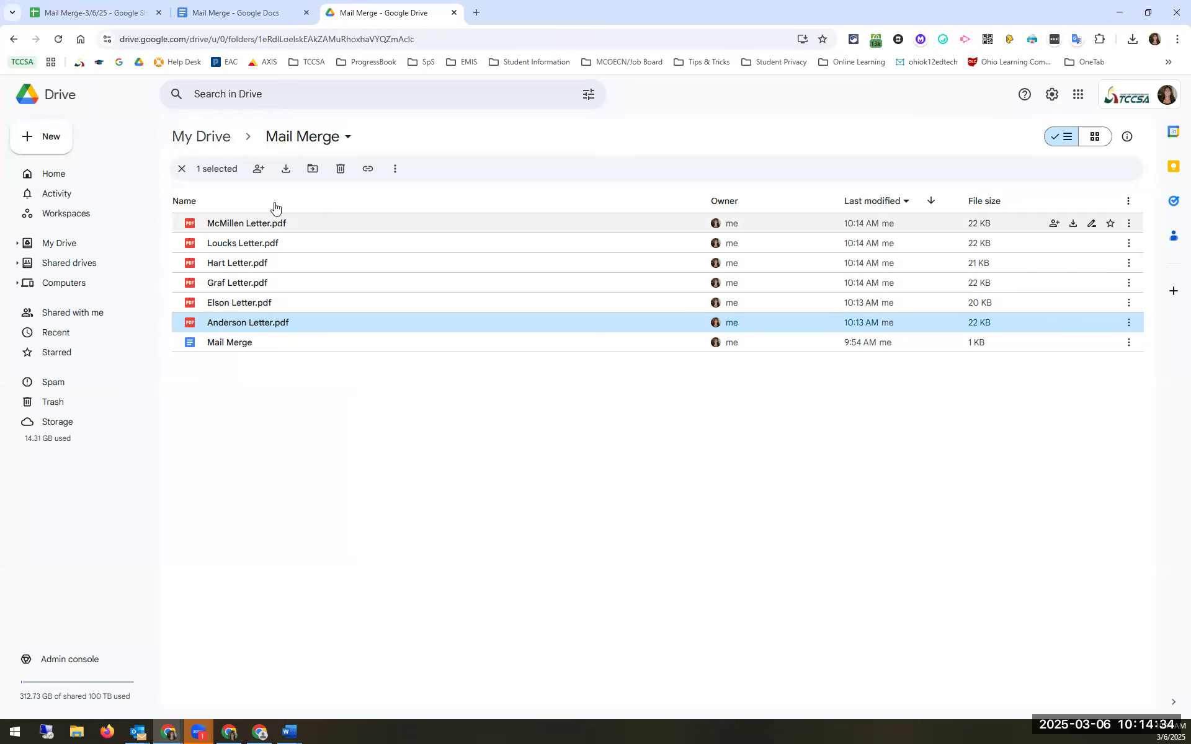
click(292, 143)
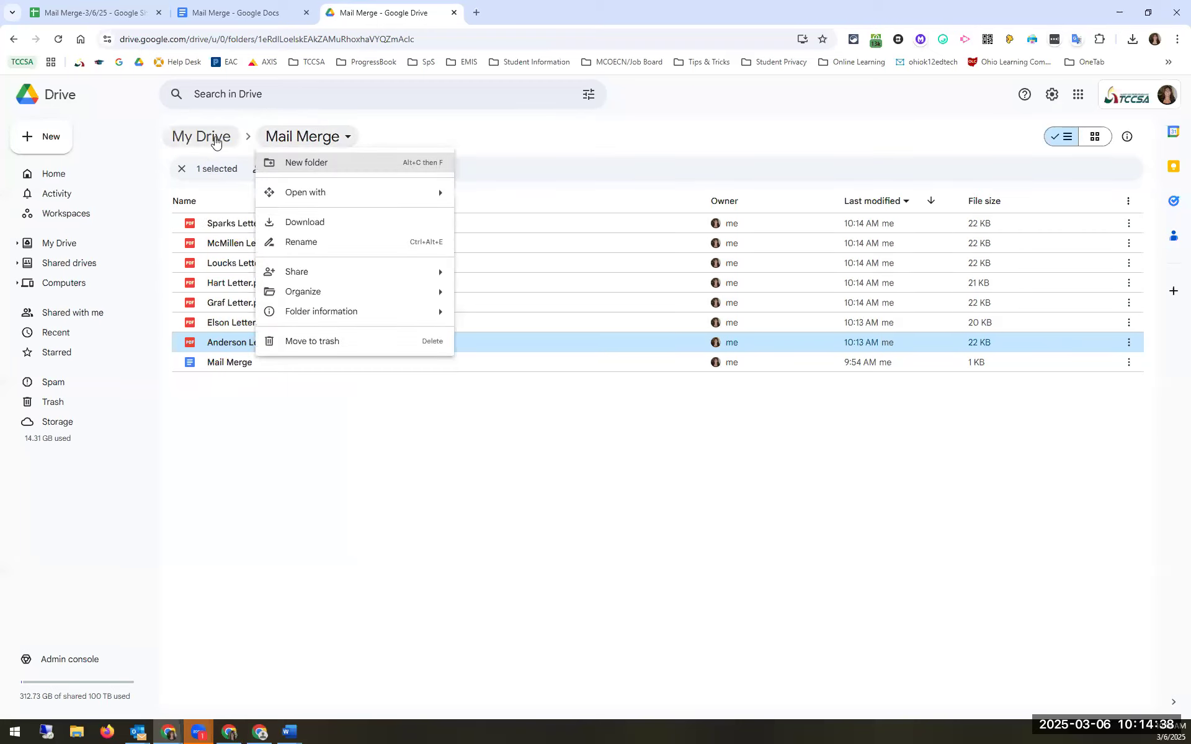
click(212, 141)
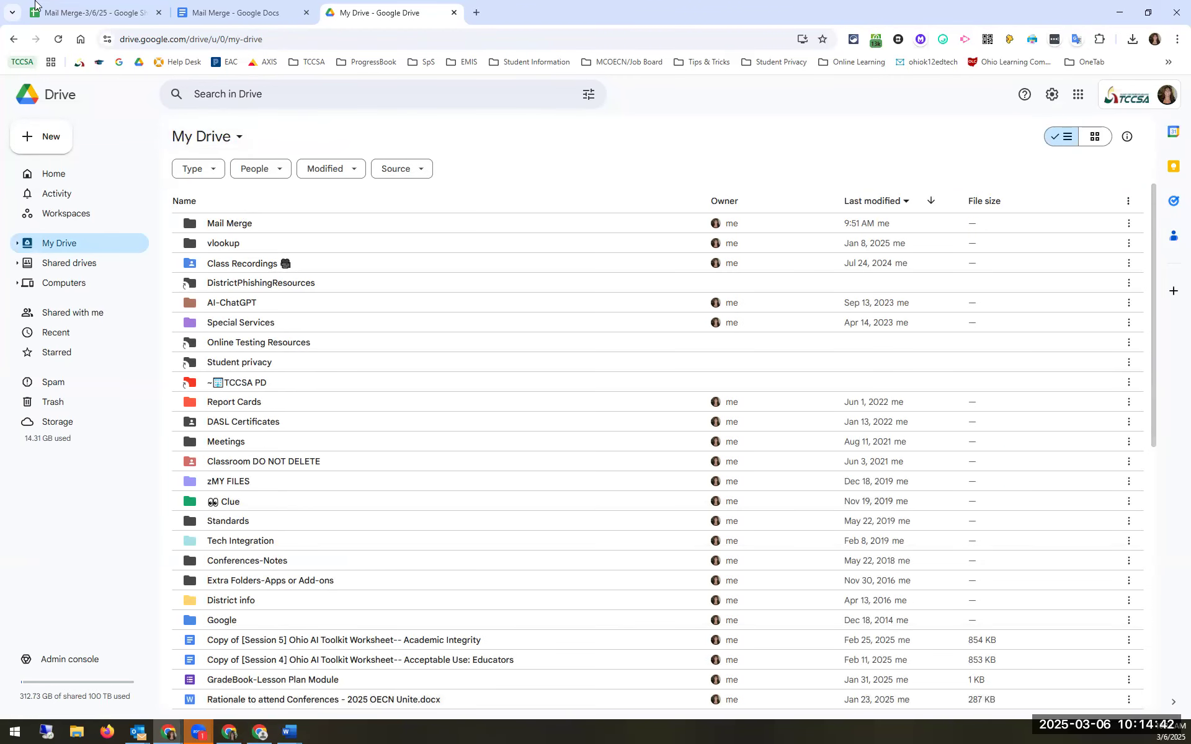
Step: Return to the roster sheet and close AutoCrat to view the merge result columns
click(74, 13)
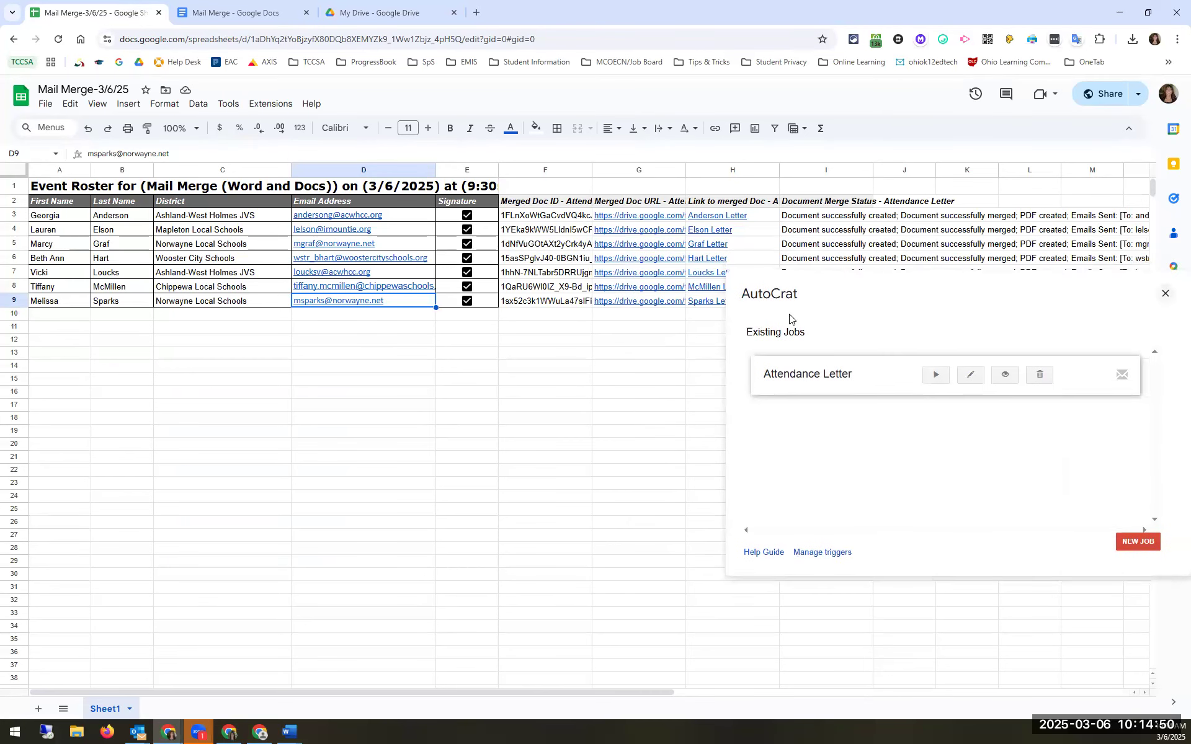
click(914, 331)
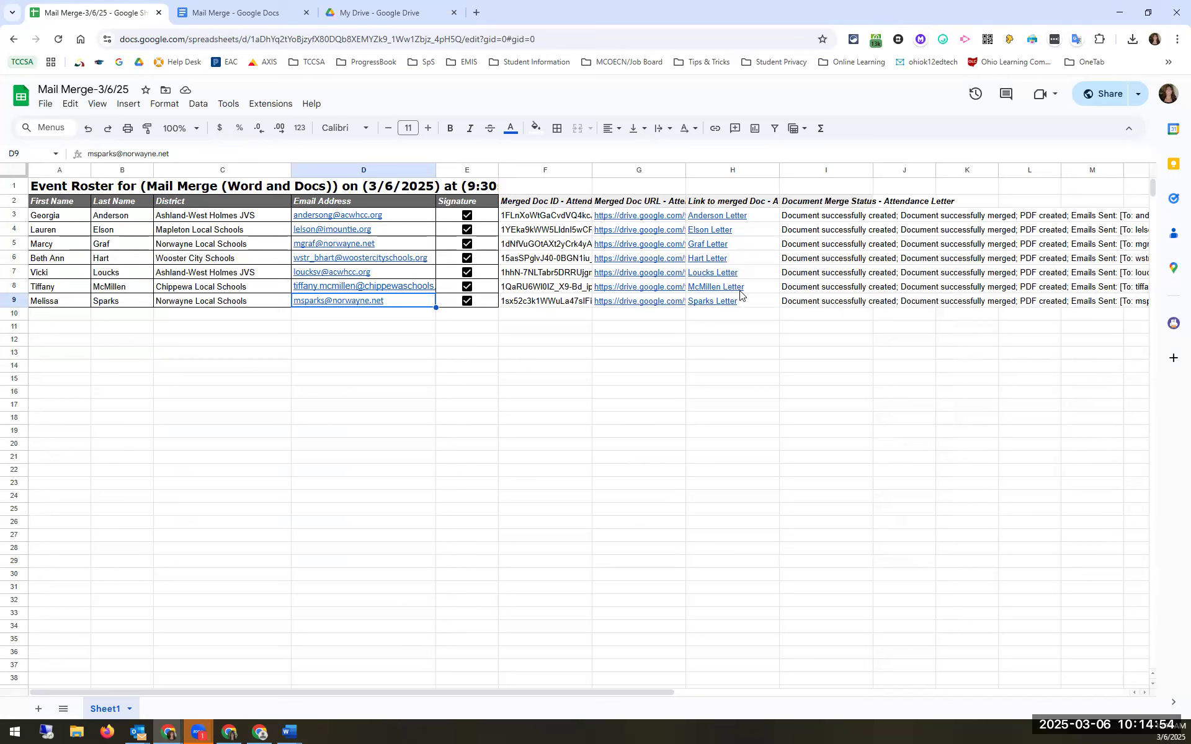
mouse_move(729, 299)
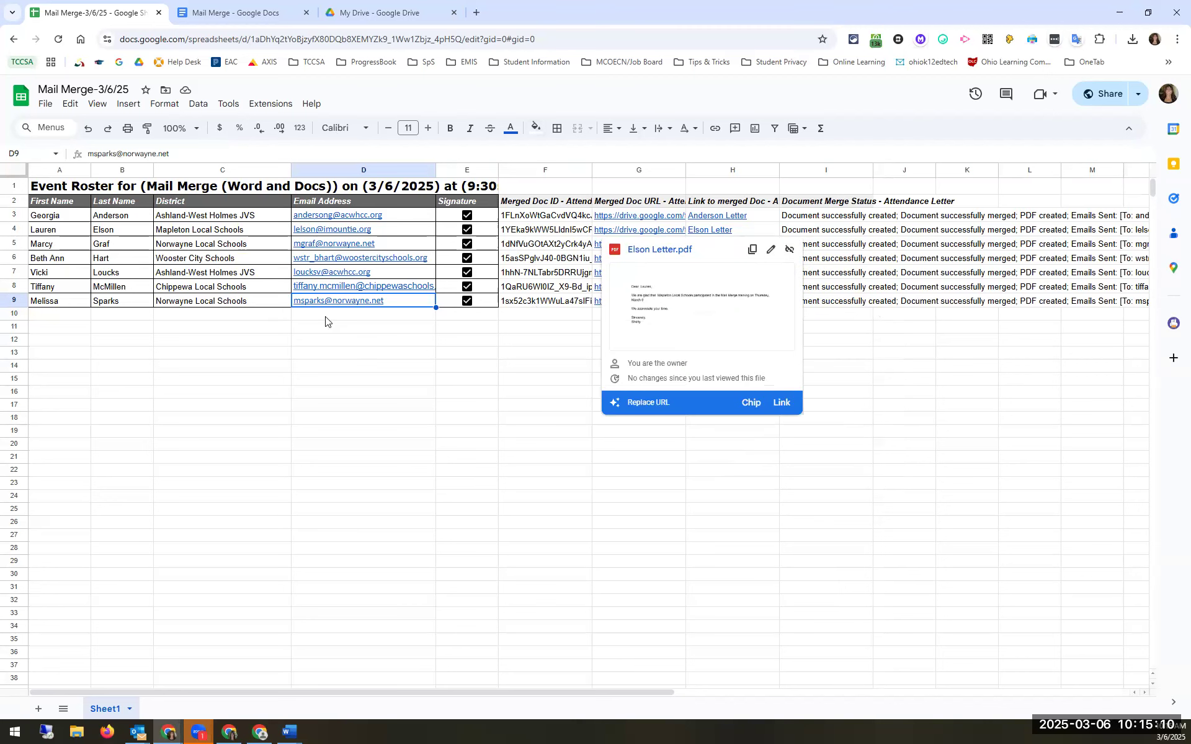
click(271, 105)
Step: Reopen AutoCrat via Extensions > Autocrat > Open
mouse_move(297, 251)
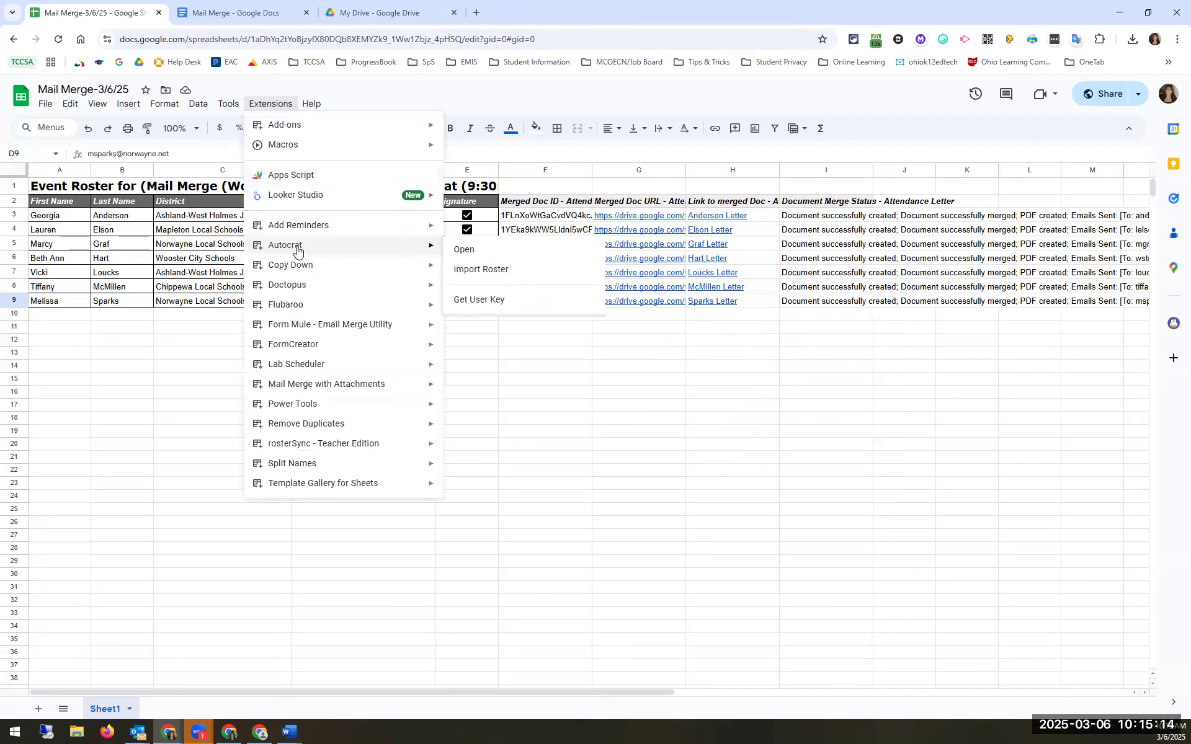
click(471, 251)
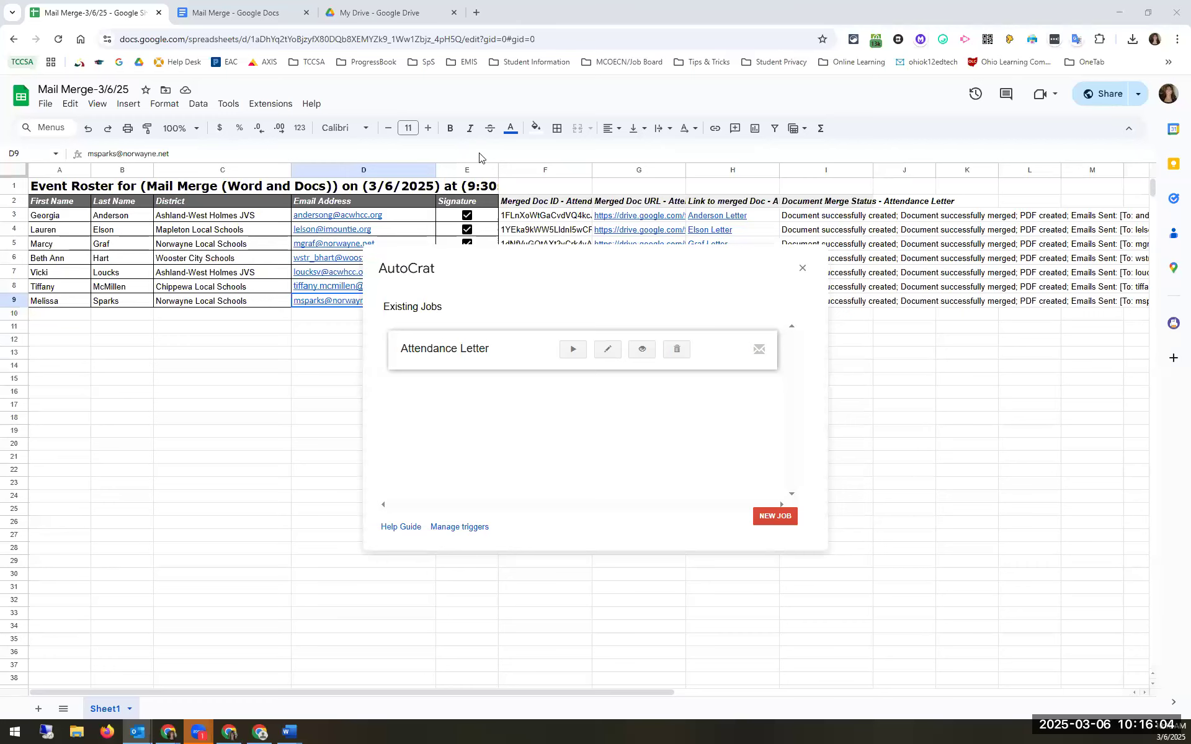
Step: Review the 'AutoCrat could not run' email, dismiss it, and open the Extensions menu
drag(480, 154, 484, 157)
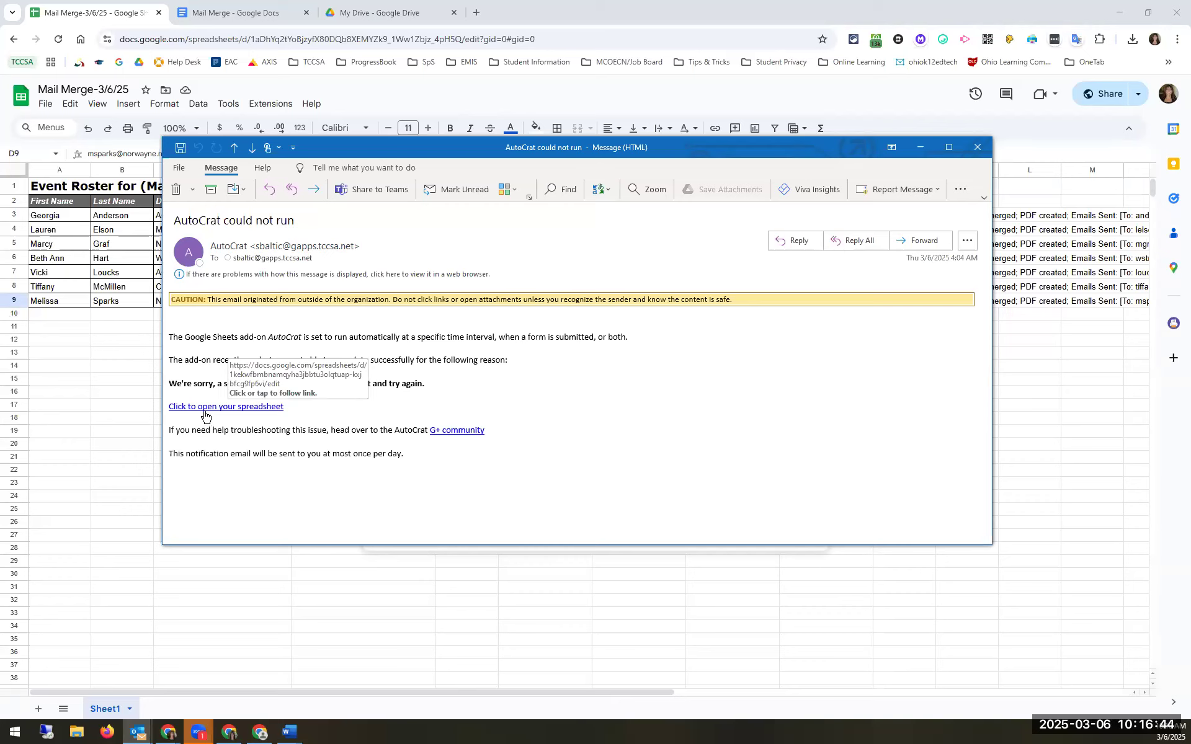
click(113, 341)
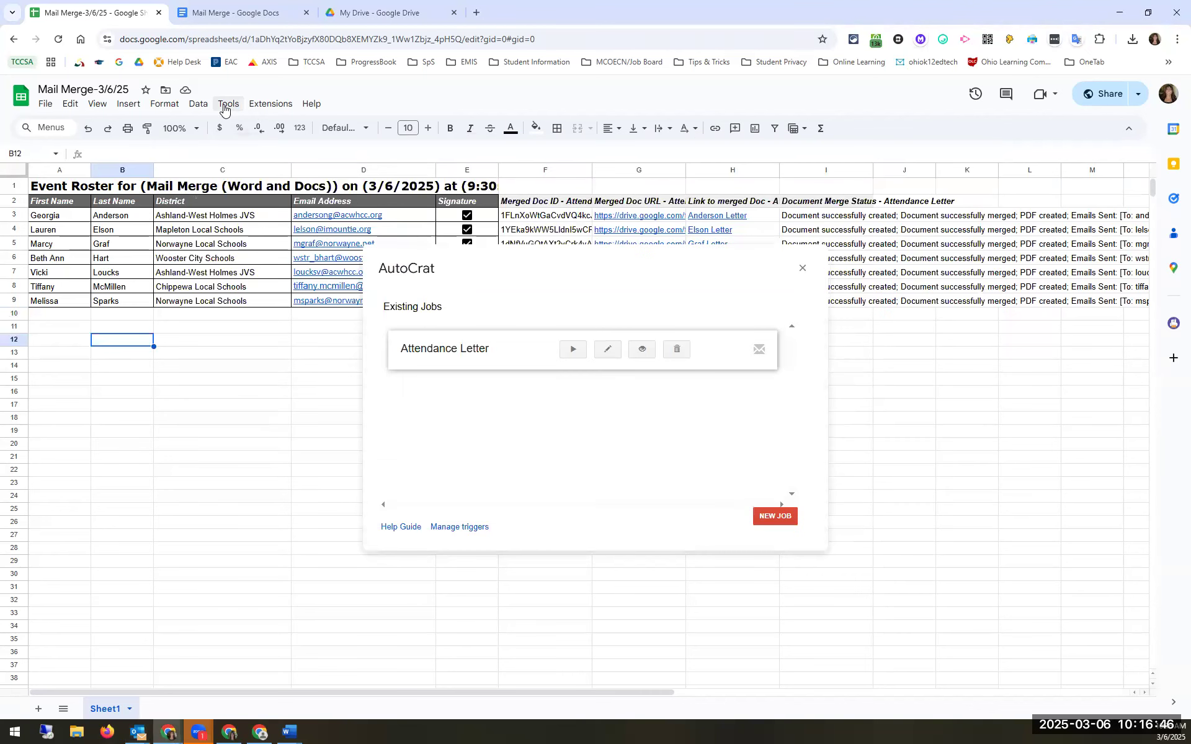
click(224, 105)
mouse_move(270, 104)
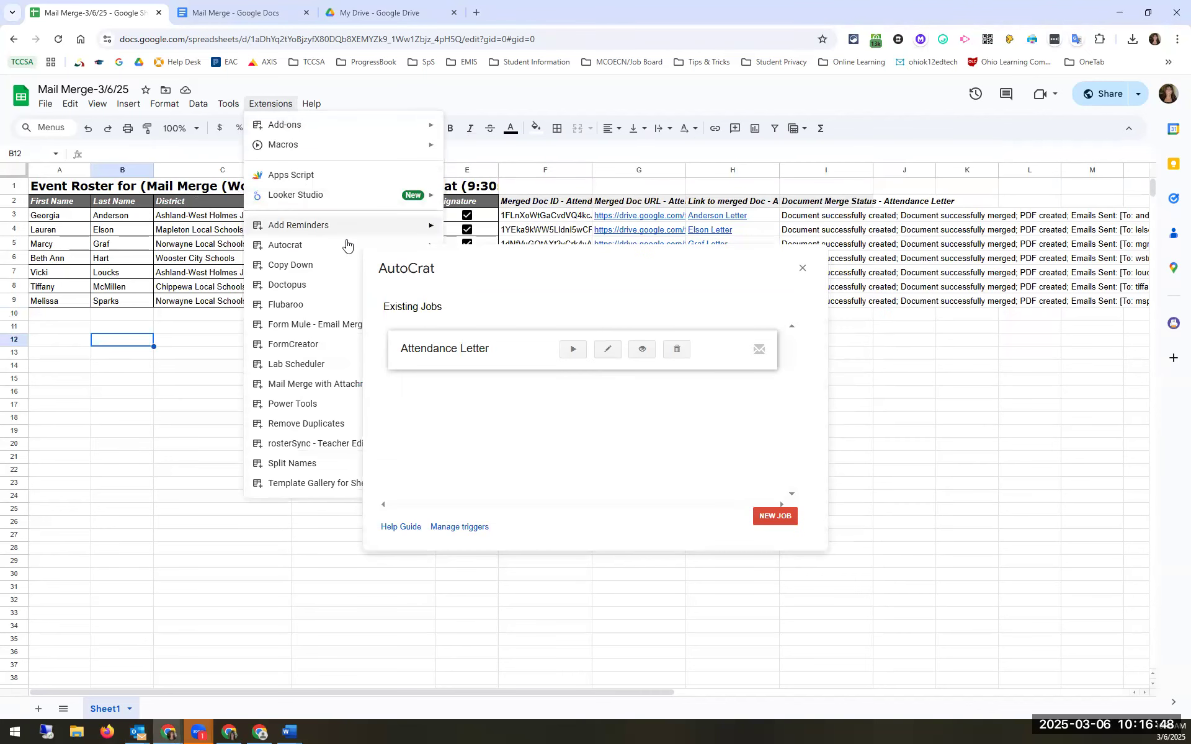